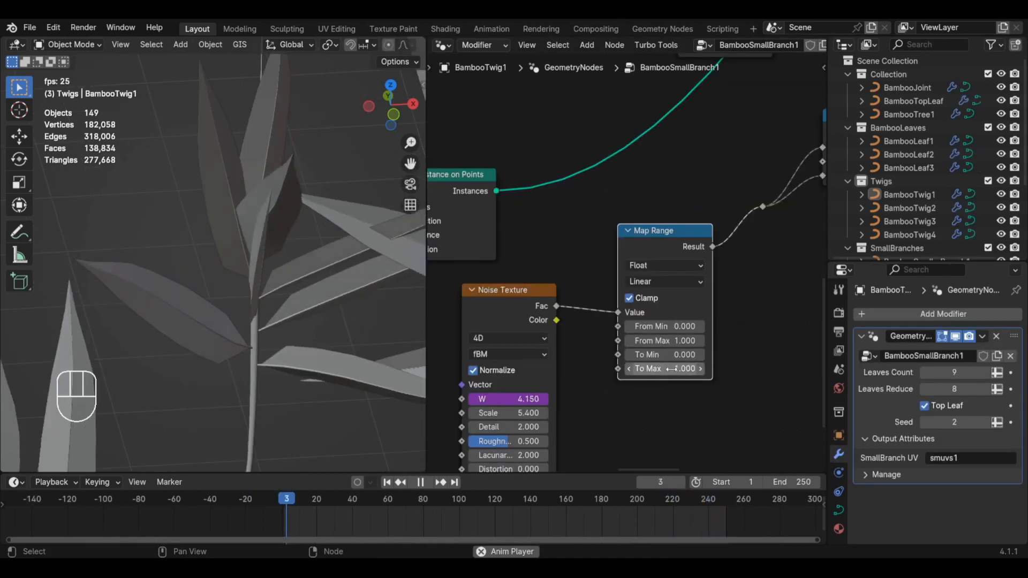
- Try To Max values of 0.5, 2 and 0.5 in the Map Range node while the animation plays
left_click(672, 369)
type(".5")
key("Return")
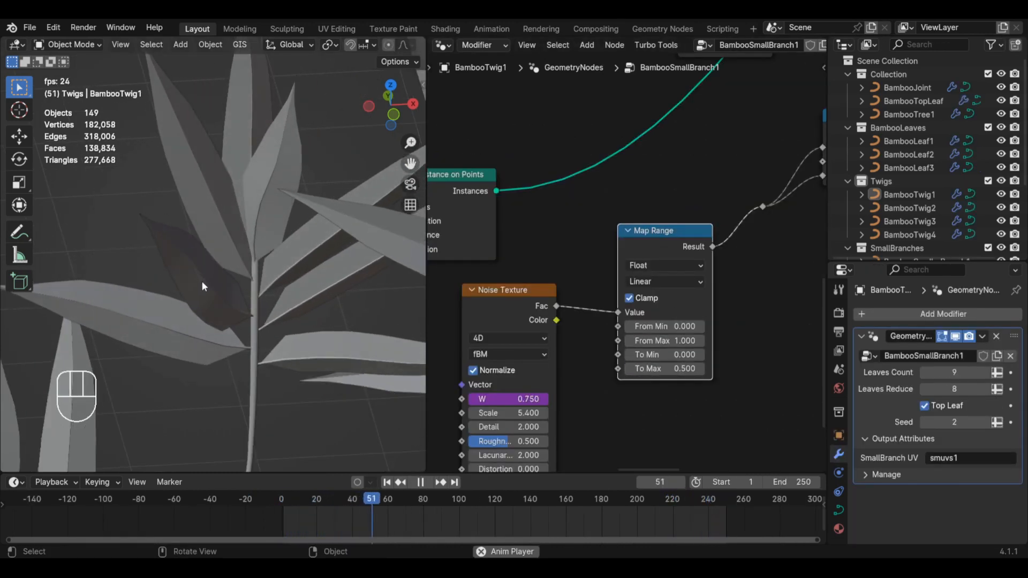
left_click(662, 369)
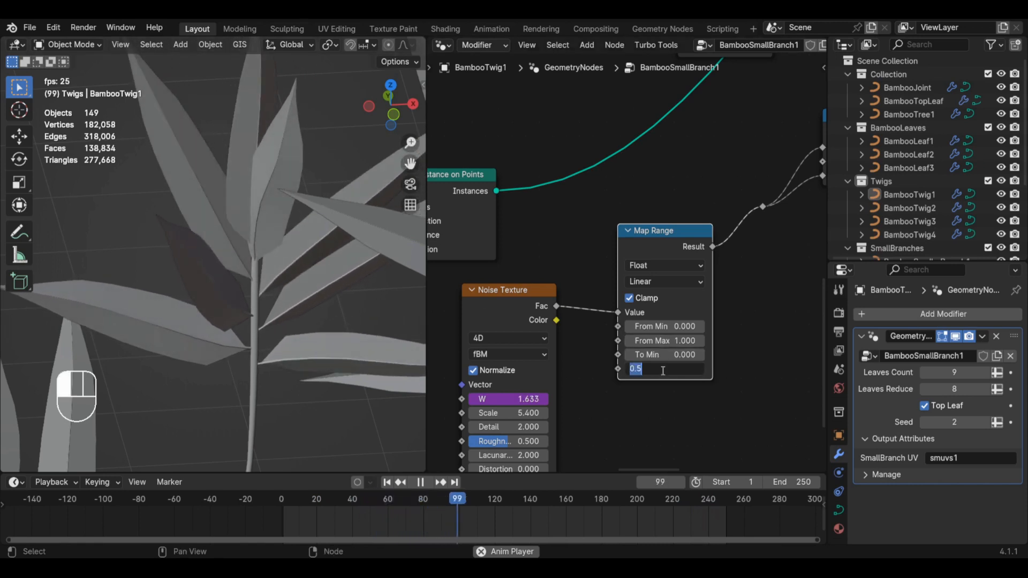
type("2")
key("Return")
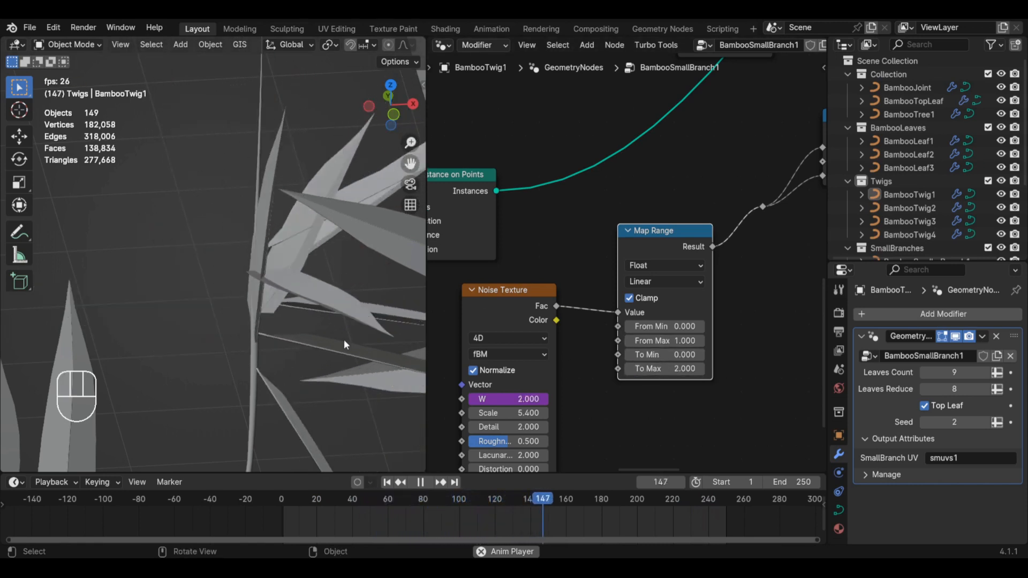
left_click(668, 367)
type(".5")
key("Return")
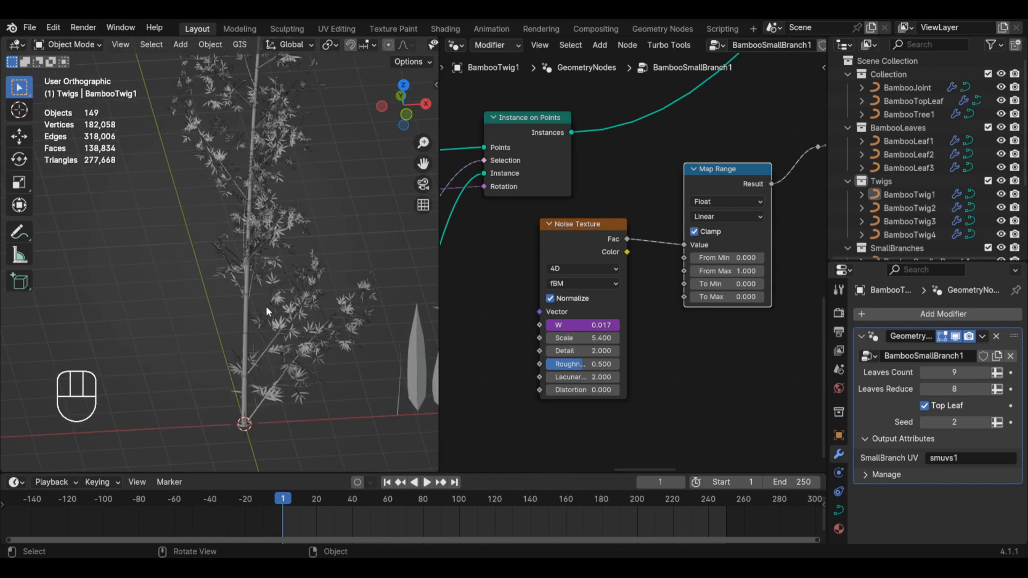
- Add an input named WindStrength below Count in the BambooTree node group's interface
scroll(243, 301, "up", 3)
left_click(262, 281)
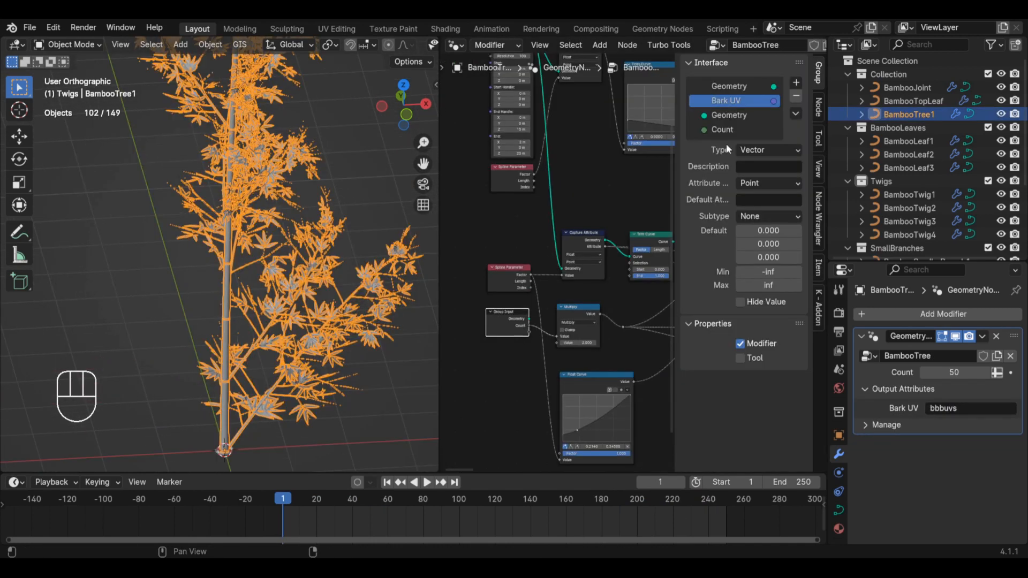
left_click(750, 131)
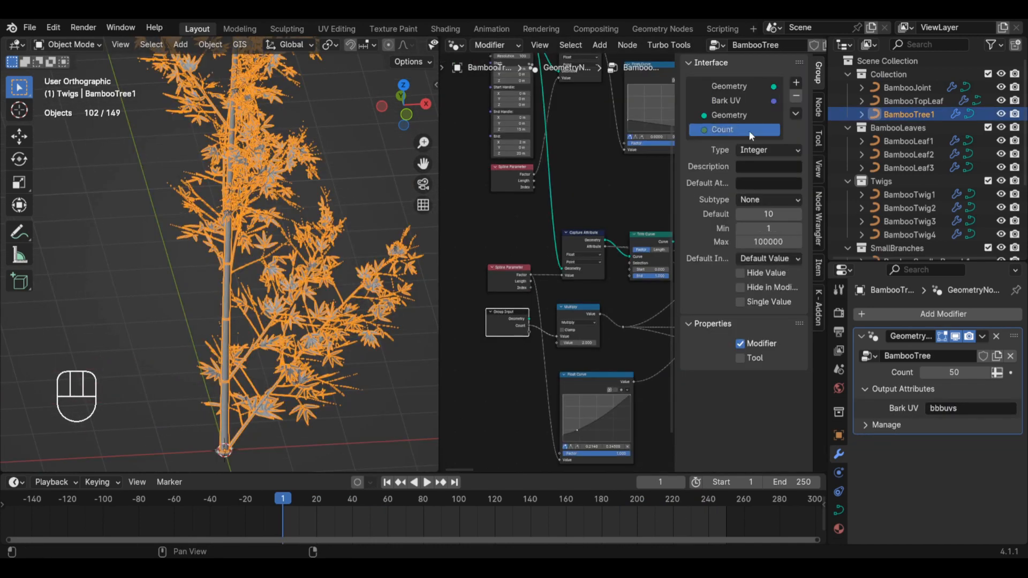
left_click(796, 84)
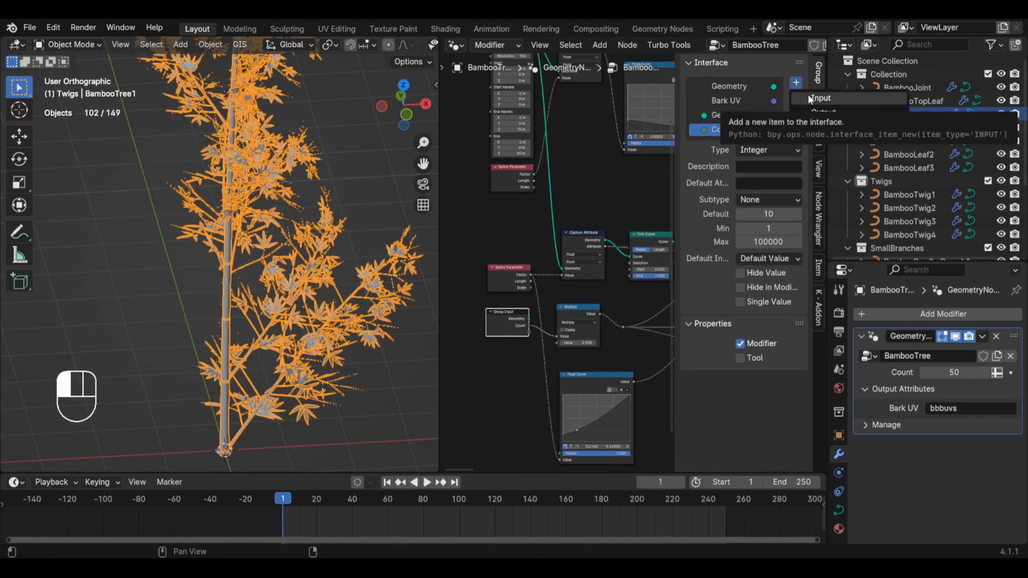
left_click(809, 96)
double_click(738, 143)
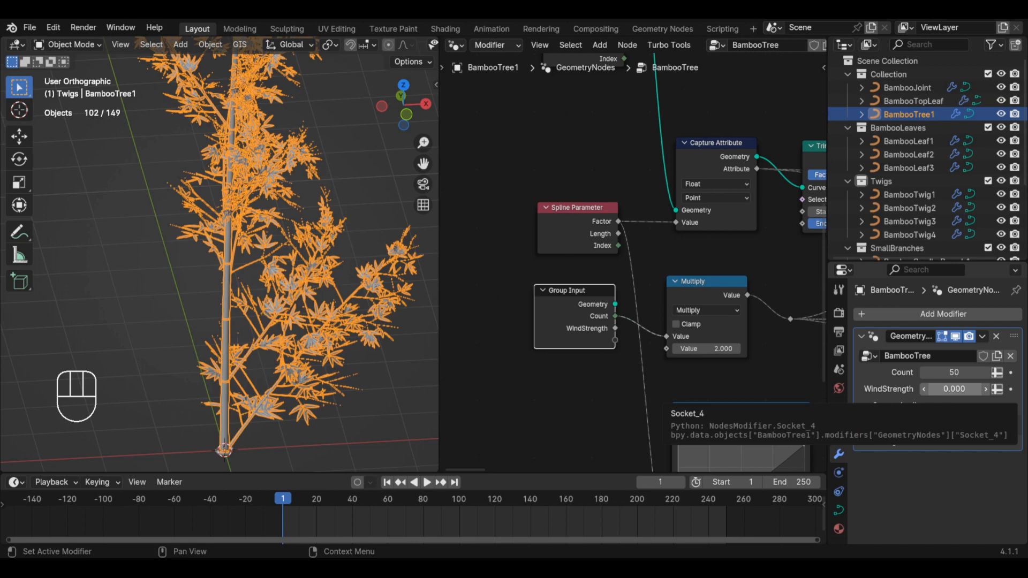
- Copy BambooTree1's WindStrength as a new driver and paste it onto the Map Range node's To Max in BambooTwig1's node tree
right_click(900, 399)
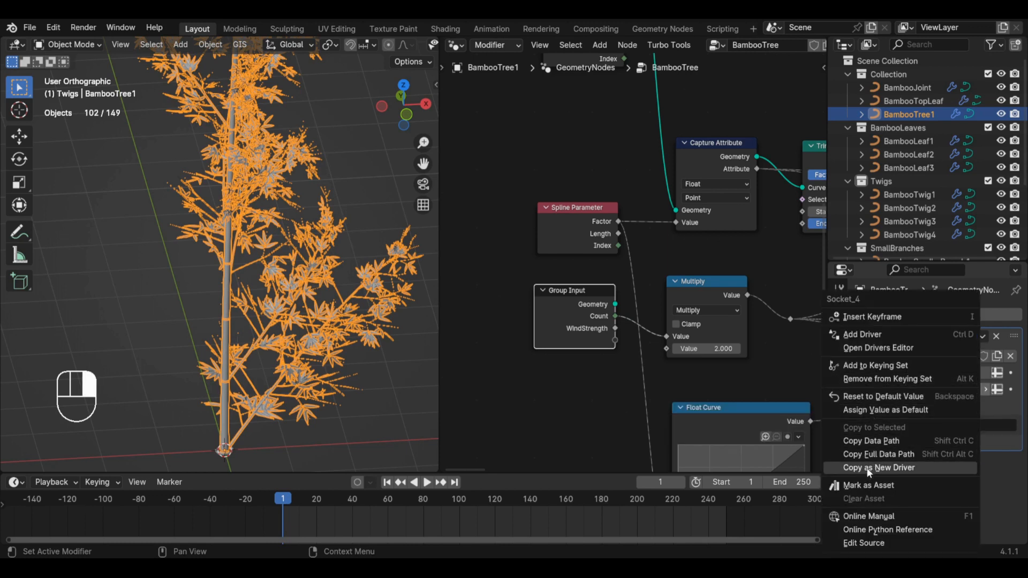
left_click(915, 468)
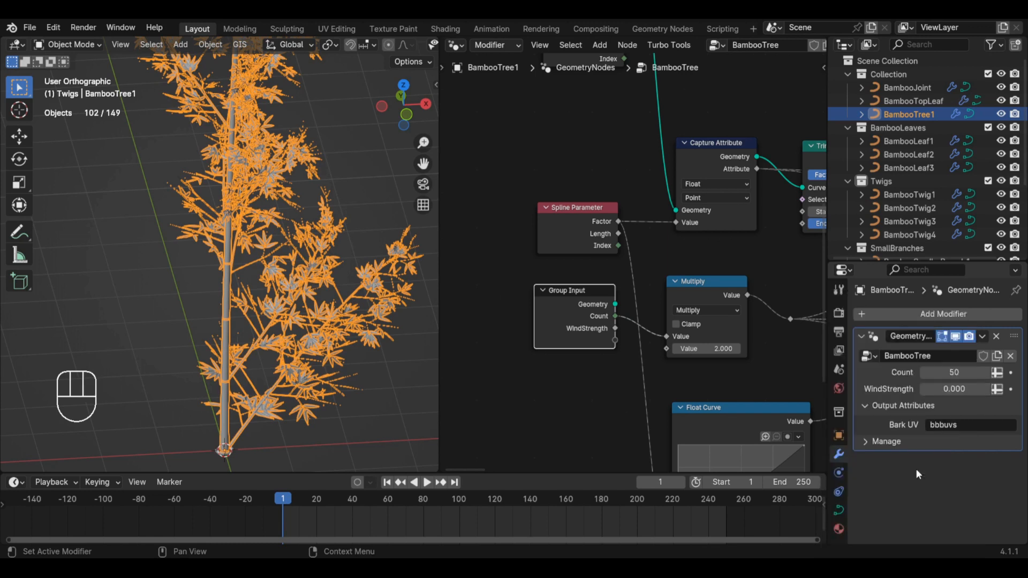
scroll(644, 360, "down", 4)
scroll(306, 334, "down", 7)
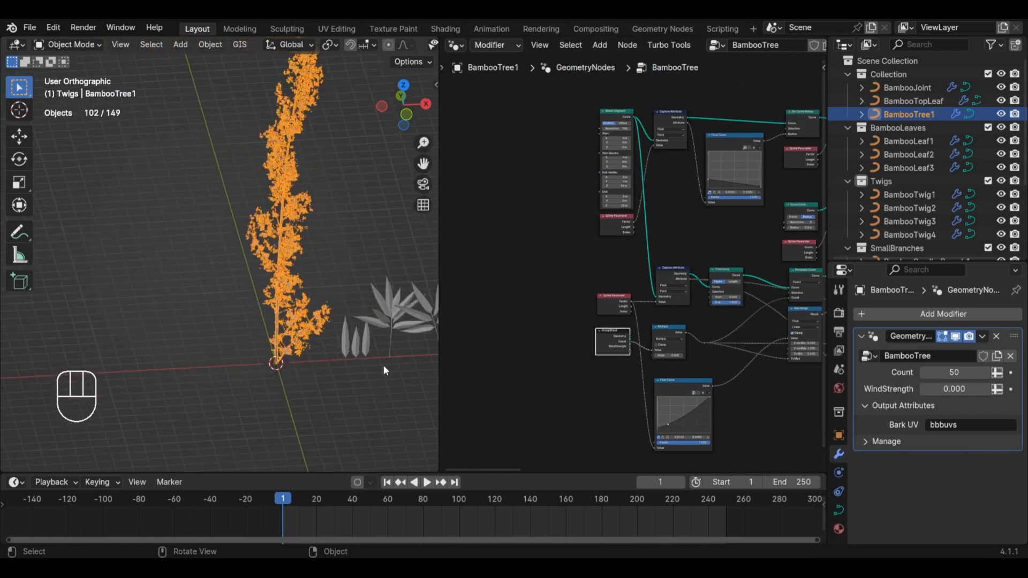
scroll(391, 330, "up", 3)
left_click(396, 319)
scroll(693, 357, "down", 3)
middle_click_drag(817, 357, 703, 357)
scroll(621, 358, "up", 5)
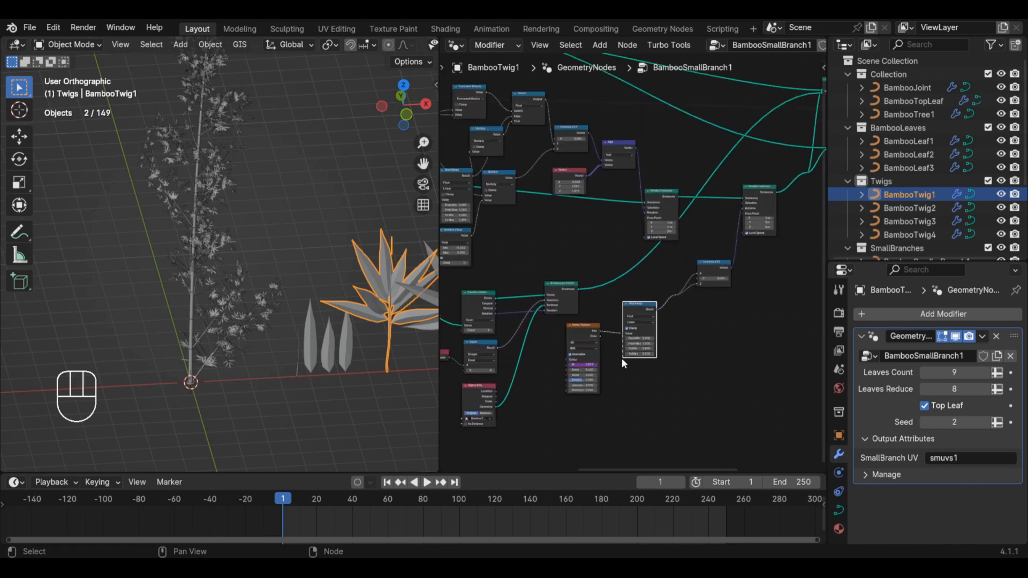
right_click(643, 357)
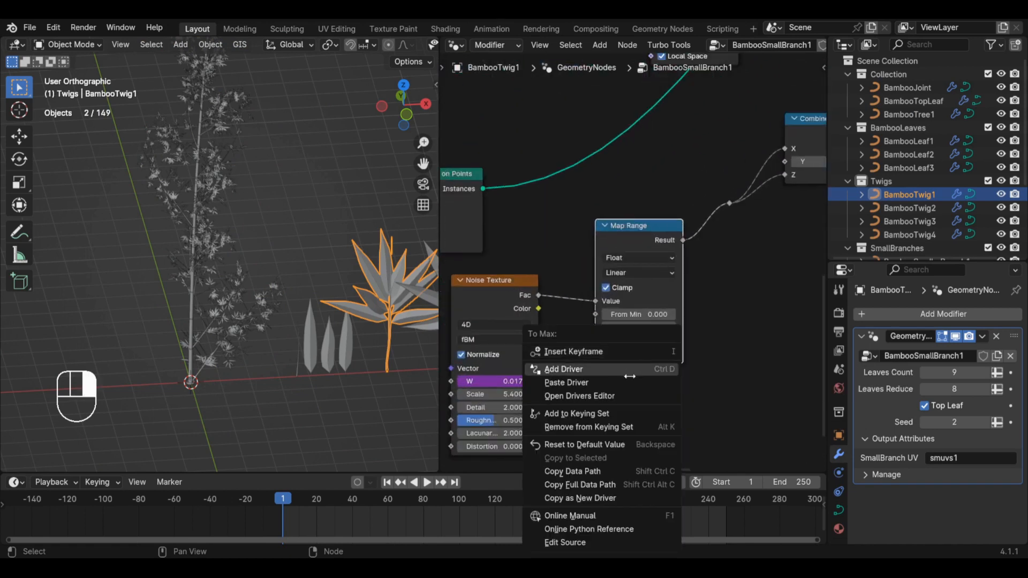
scroll(623, 353, "up", 2)
right_click(621, 354)
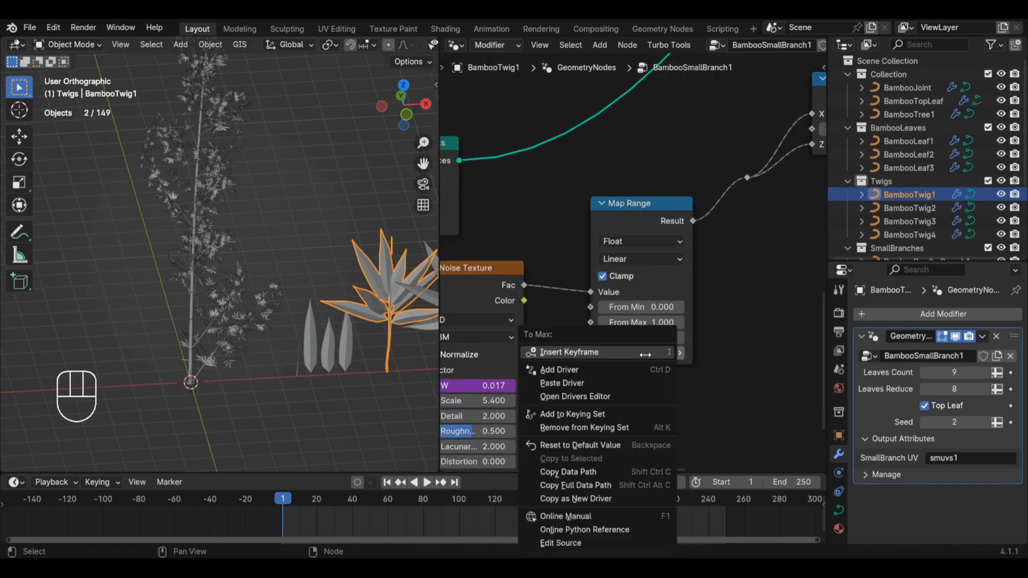
left_click(628, 380)
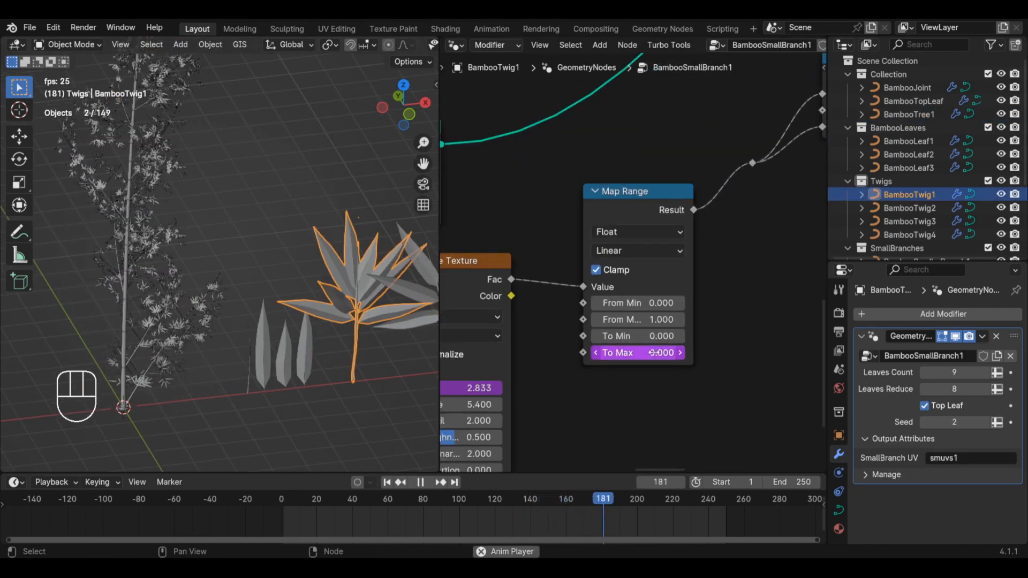
- Set WindStrength to 2 in BambooTree1's Geometry Nodes modifier
left_click(138, 331)
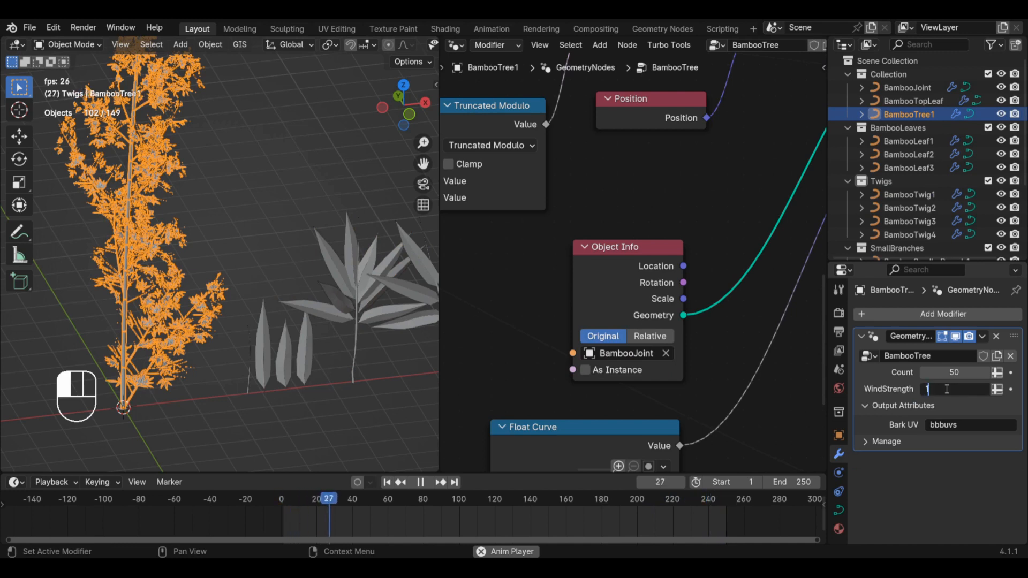
key("Return")
- Change the driver on BambooTwig1's Map Range To Max to a Scripted Expression reading Socket_4/2
left_click(384, 372)
scroll(374, 330, "up", 2)
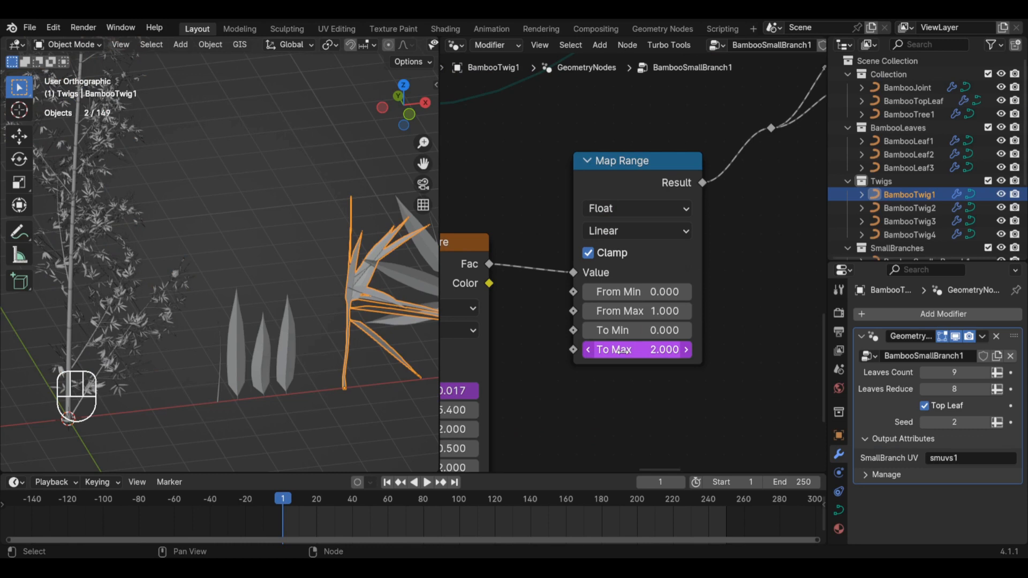
right_click(622, 352)
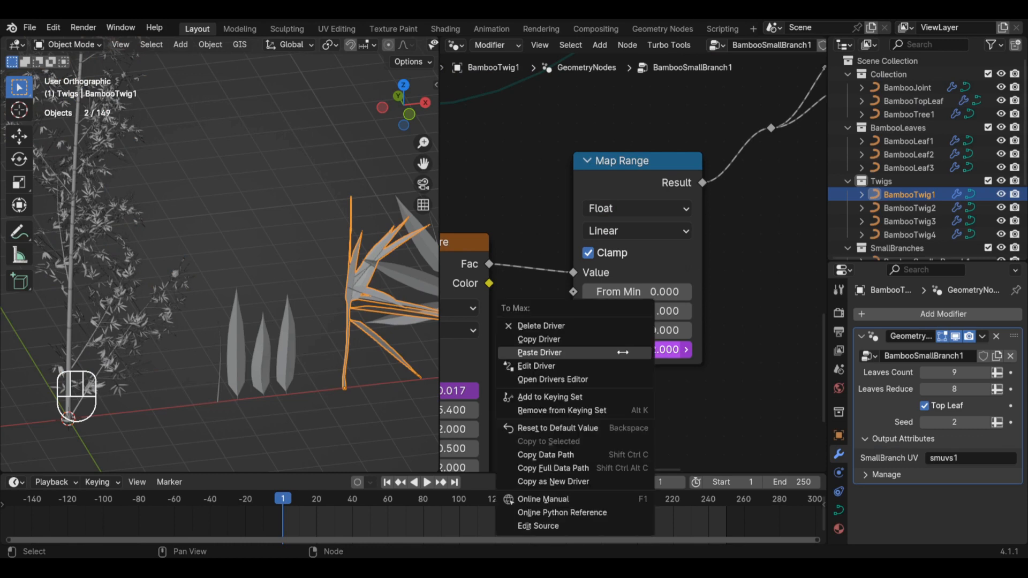
left_click(623, 364)
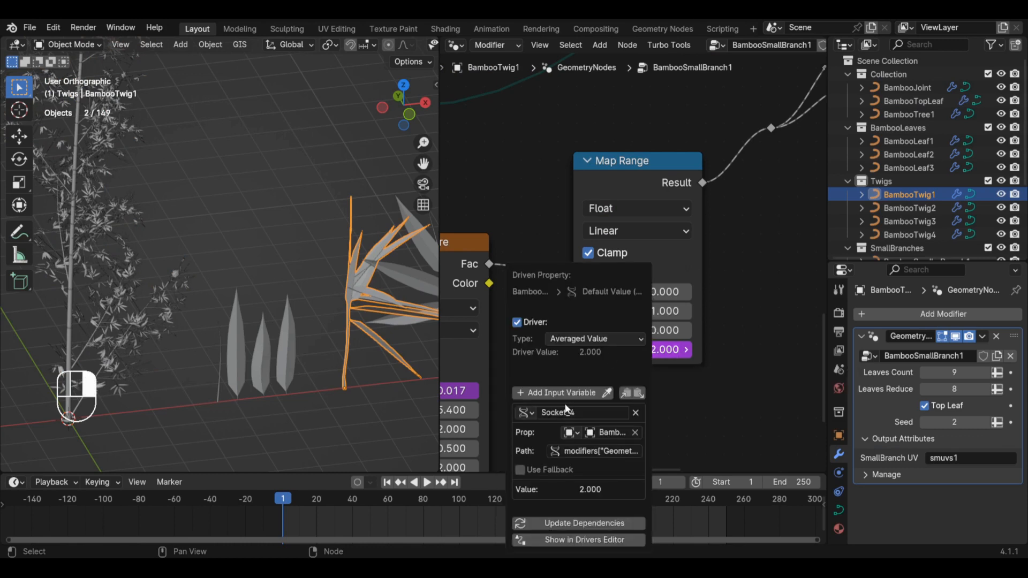
left_click(587, 340)
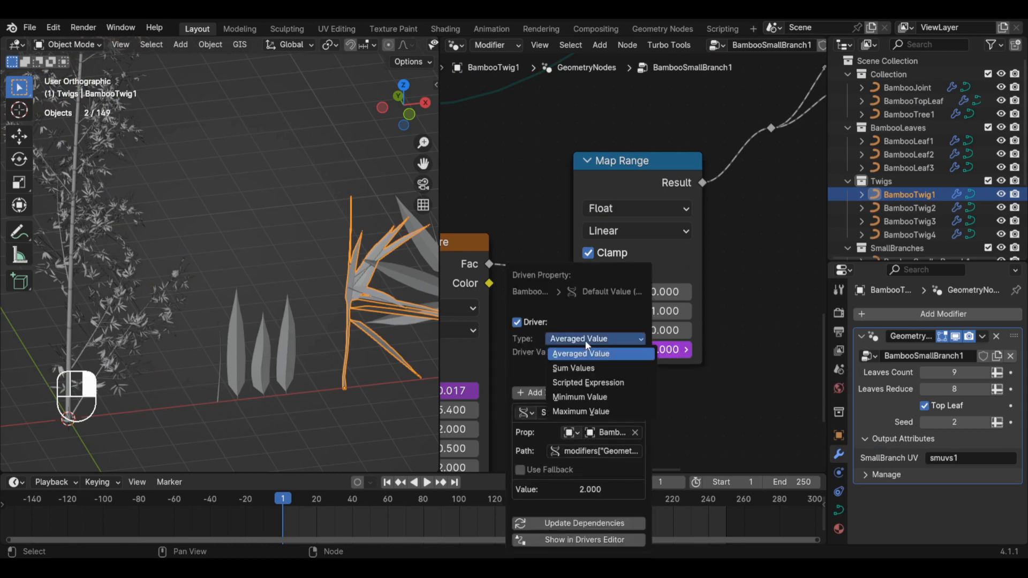
left_click(586, 383)
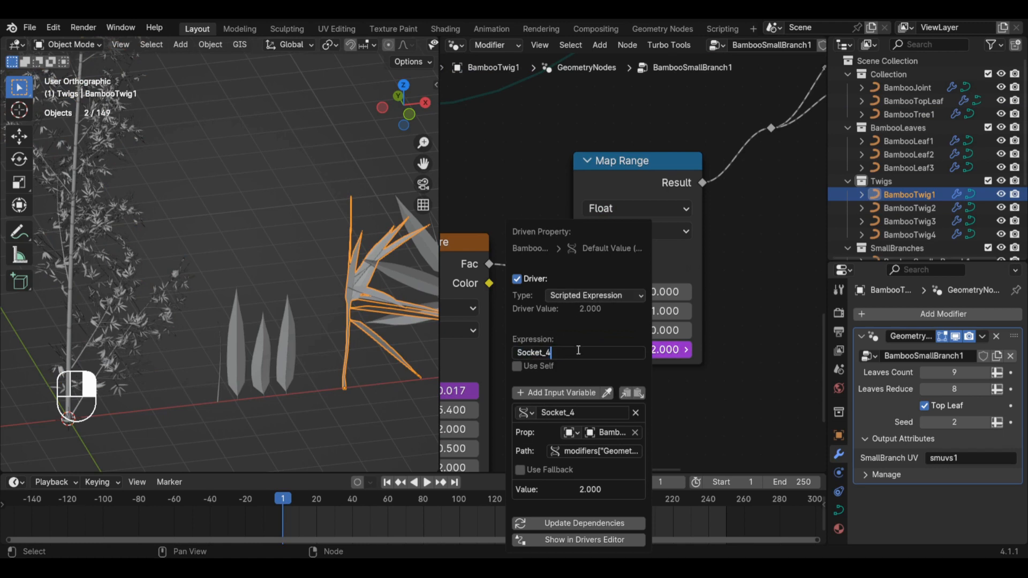
type("2")
key("Return")
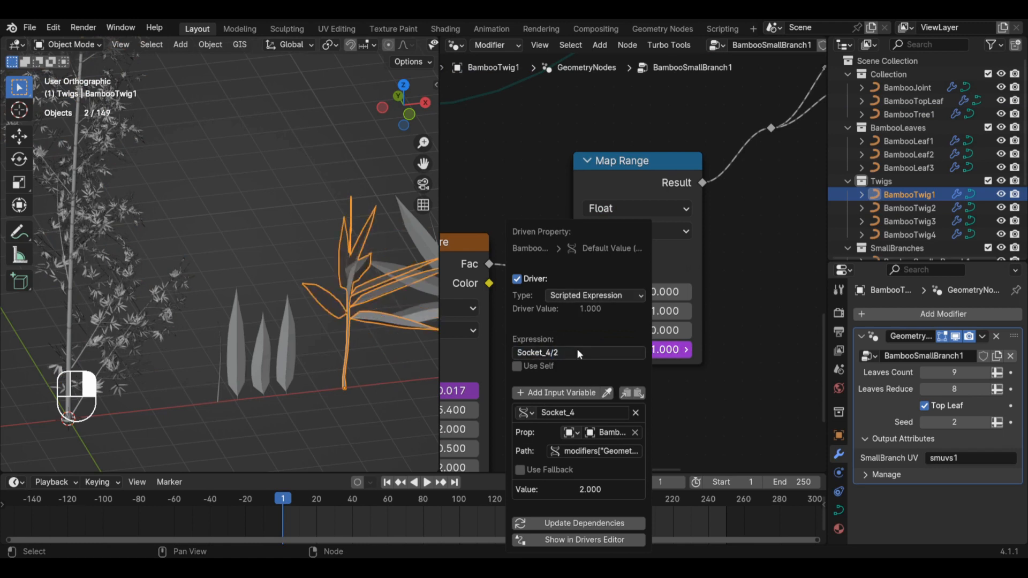
- Play the animation and set BambooTree1's WindStrength to 1
key("space")
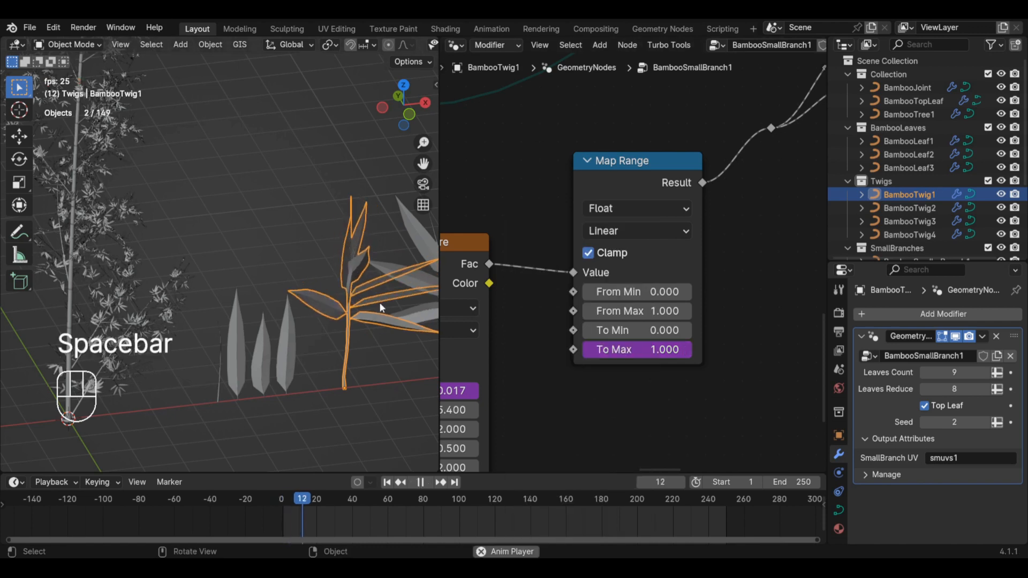
left_click(178, 292)
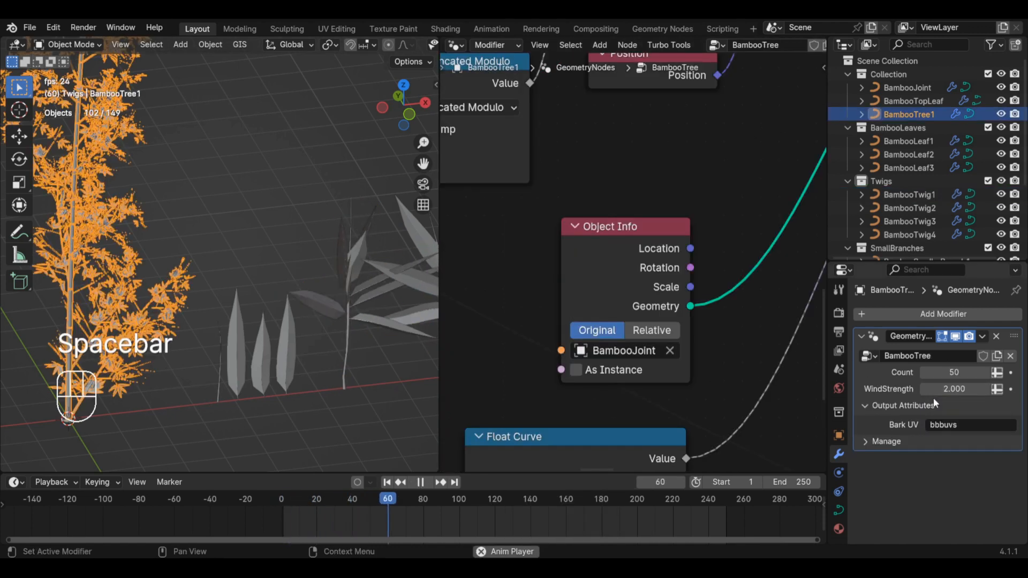
left_click(954, 391)
type("1")
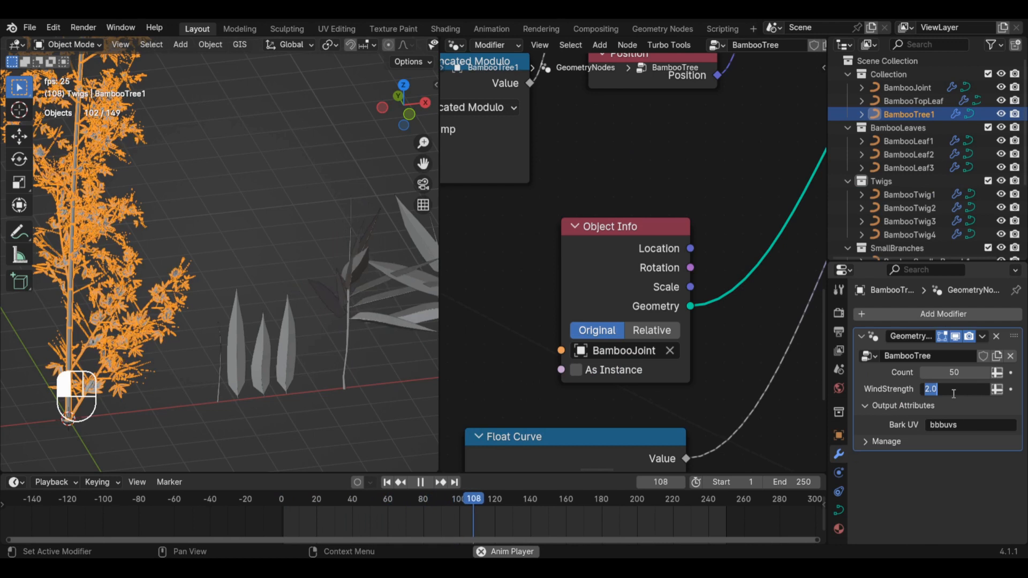
key("Return")
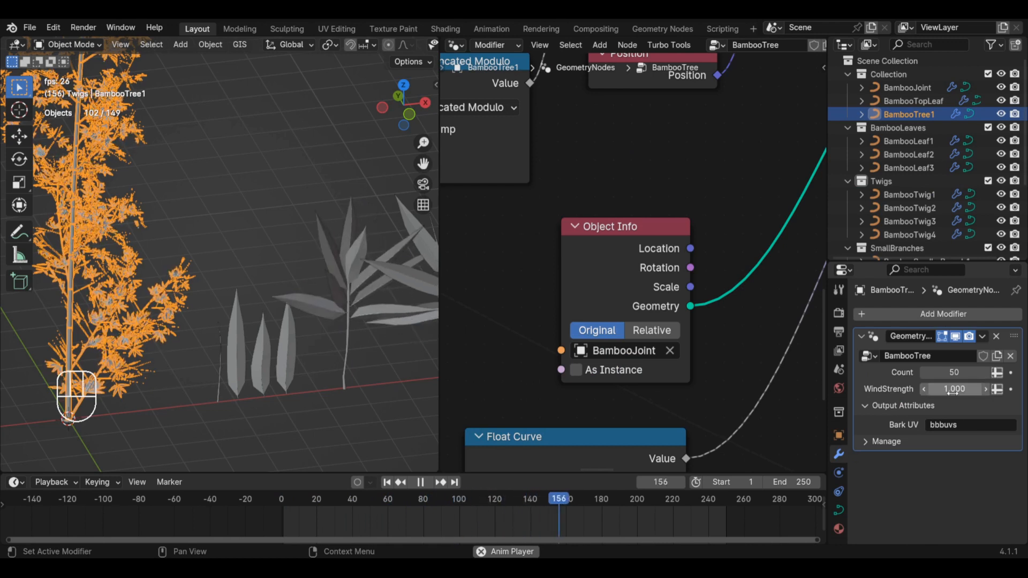
- In BambooTwig2's node tree, move the collapsed Rotate Instances node below the Instance on Points branch and expand it
left_click(367, 348)
scroll(371, 305, "up", 4)
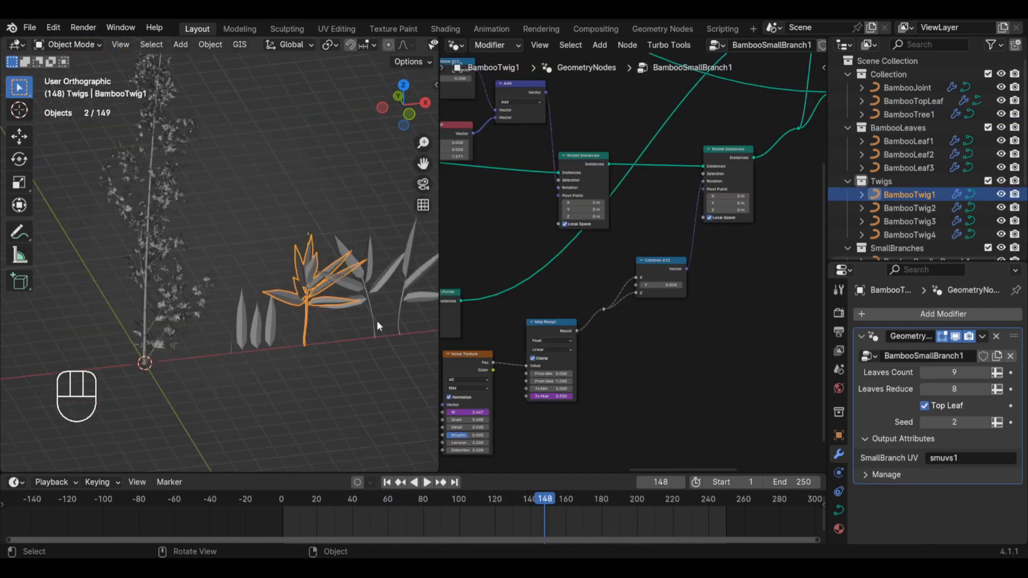
middle_click_drag(377, 320, 318, 340, "shift")
scroll(644, 321, "down", 3)
scroll(643, 346, "down", 3)
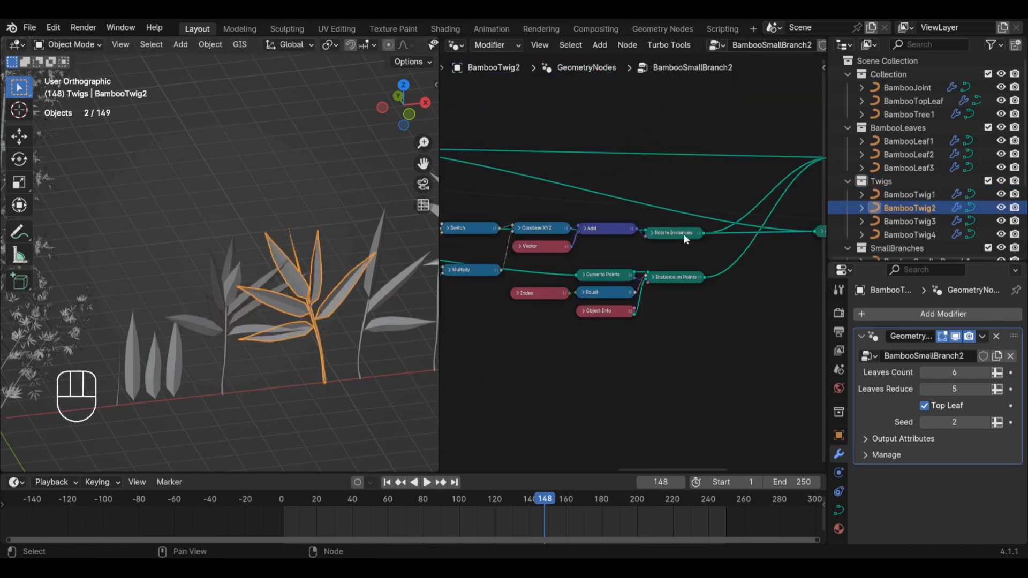
left_click_drag(683, 234, 687, 361)
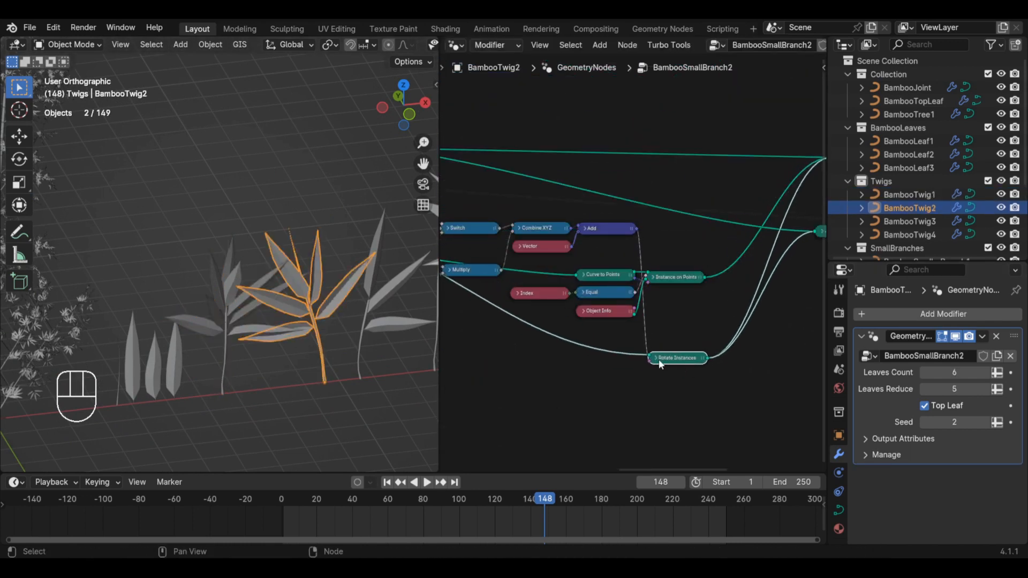
left_click(656, 358)
- Add a reroute on the Rotate Instances output links to both Join Geometry nodes and move it closer to them
middle_click_drag(680, 352, 578, 301)
right_click_drag(715, 293, 715, 293, "shift")
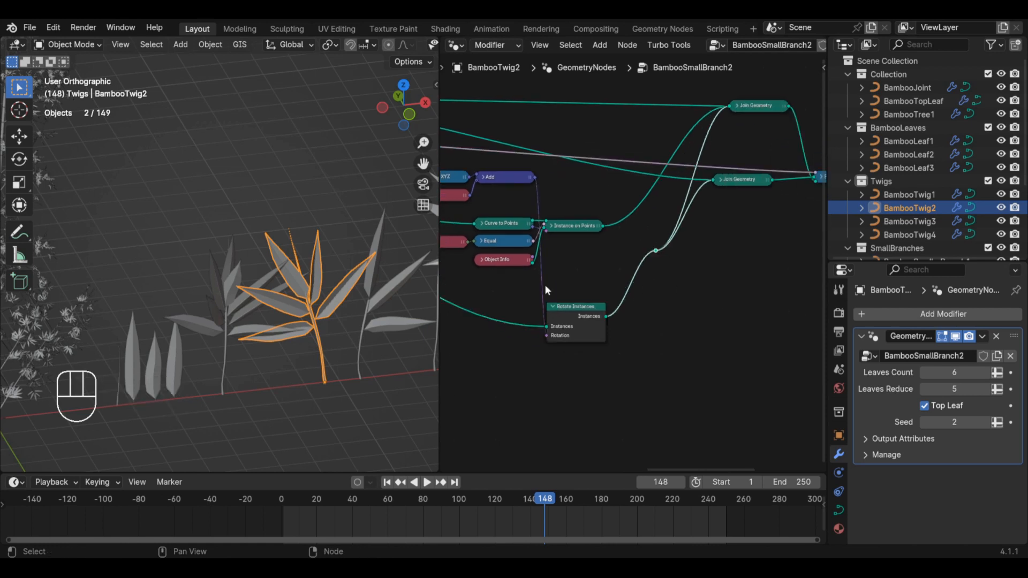
left_click_drag(676, 263, 677, 264)
left_click_drag(636, 236, 668, 266)
key("g")
left_click(695, 275)
- Duplicate the Rotate Instances node and insert the copy between the original and the reroute
middle_click_drag(681, 321, 673, 292)
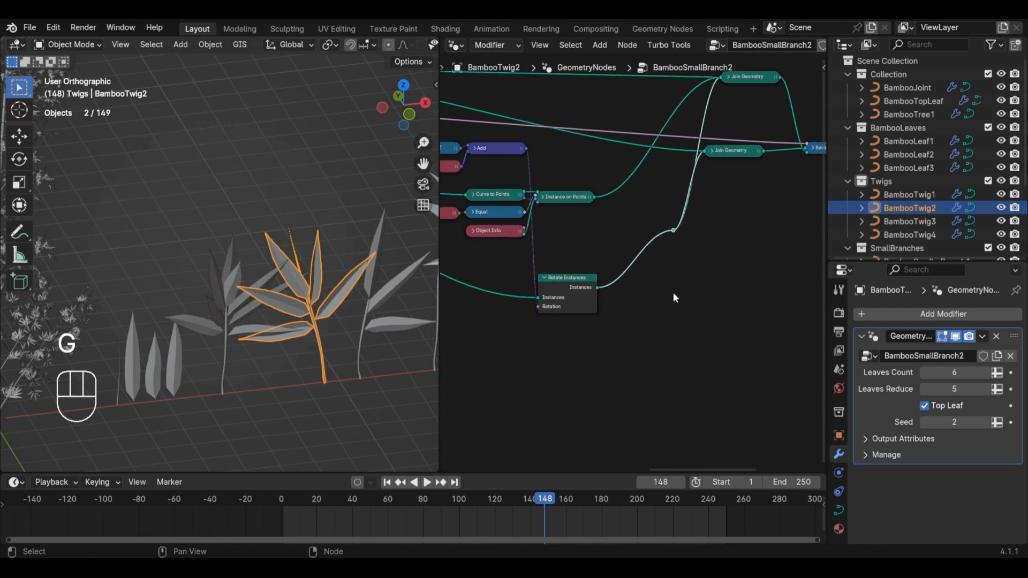
scroll(673, 293, "up", 2)
key("shift+a")
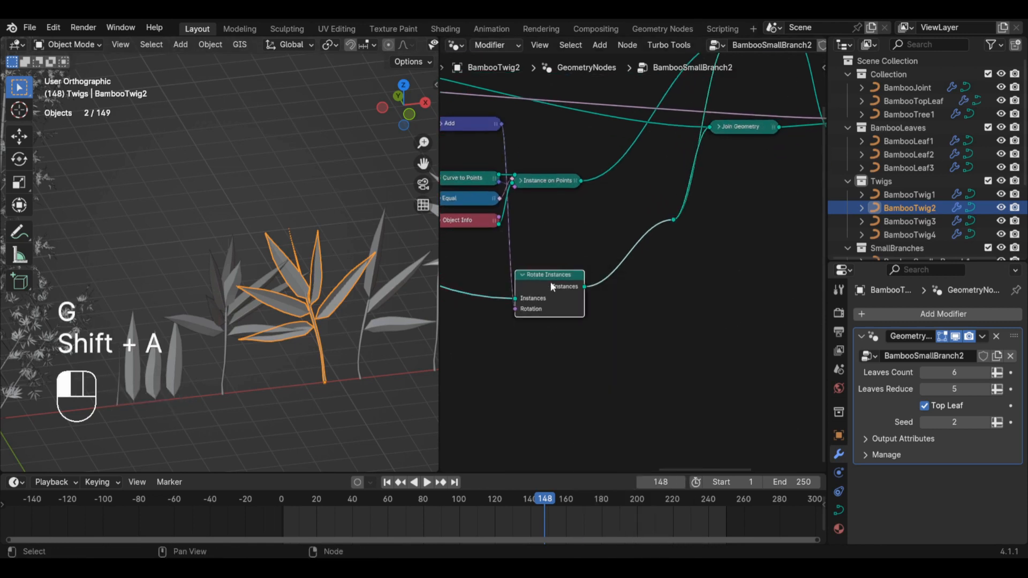
key("shift+d")
left_click(631, 274)
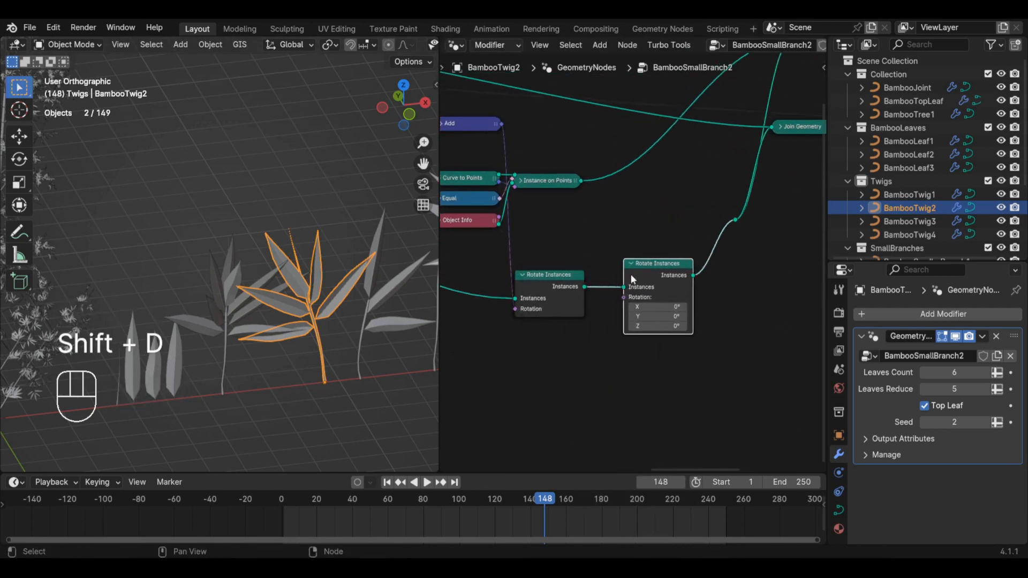
- Add a Noise Texture node below the Rotate Instances nodes and a Map Range node fed by its Fac output
middle_click_drag(637, 284, 704, 207)
key("shift+a")
type("nois")
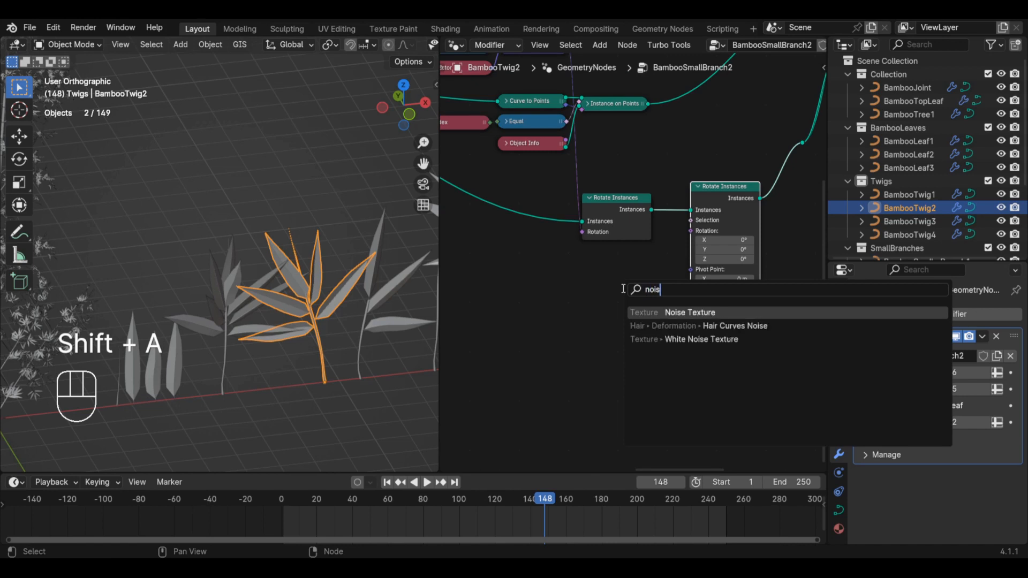
left_click(647, 312)
left_click(594, 321)
key("shift+a")
type("map ra")
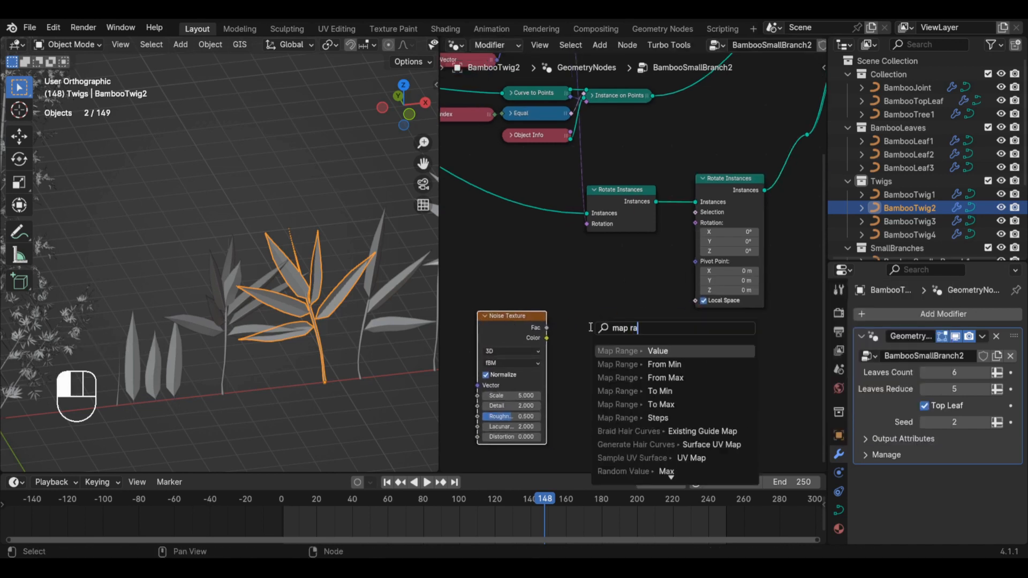
left_click(641, 350)
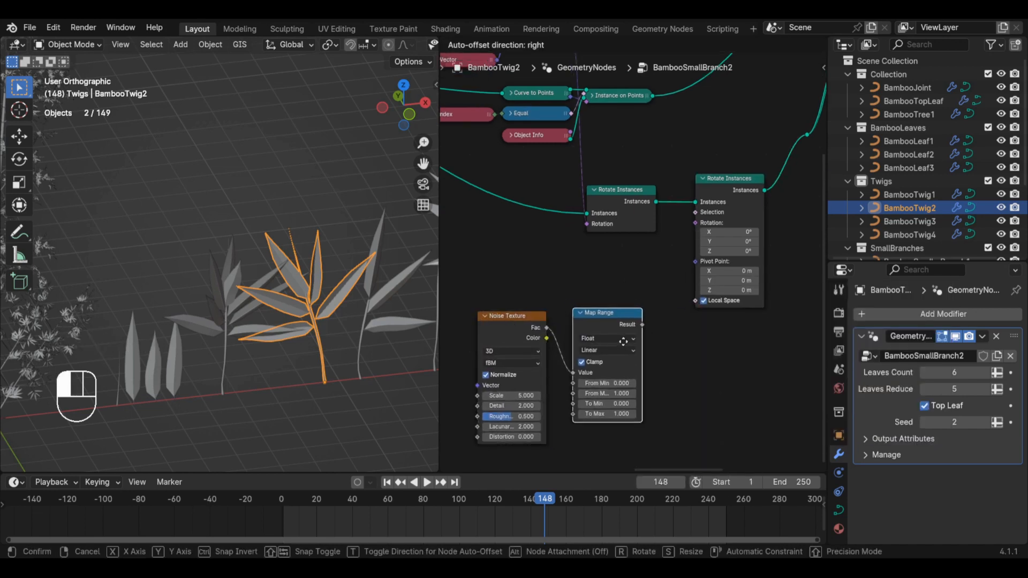
left_click(594, 310)
- Add a Combine XYZ node, feed its X and Z from the Map Range result, and link its vector to the second Rotate Instances' Rotation
scroll(594, 311, "down", 1)
key("shift+a")
type("combin")
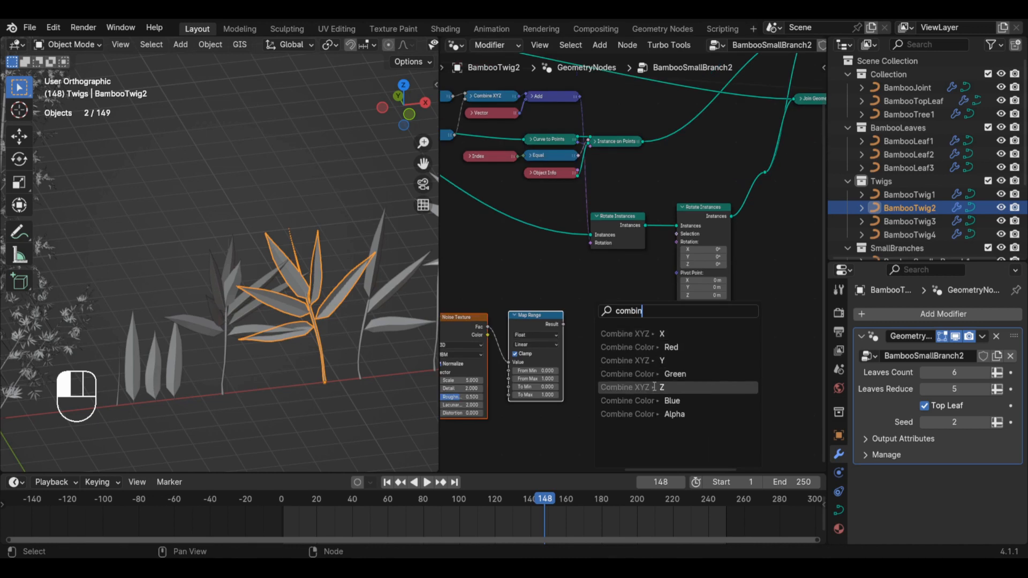
left_click(629, 333)
left_click(568, 329)
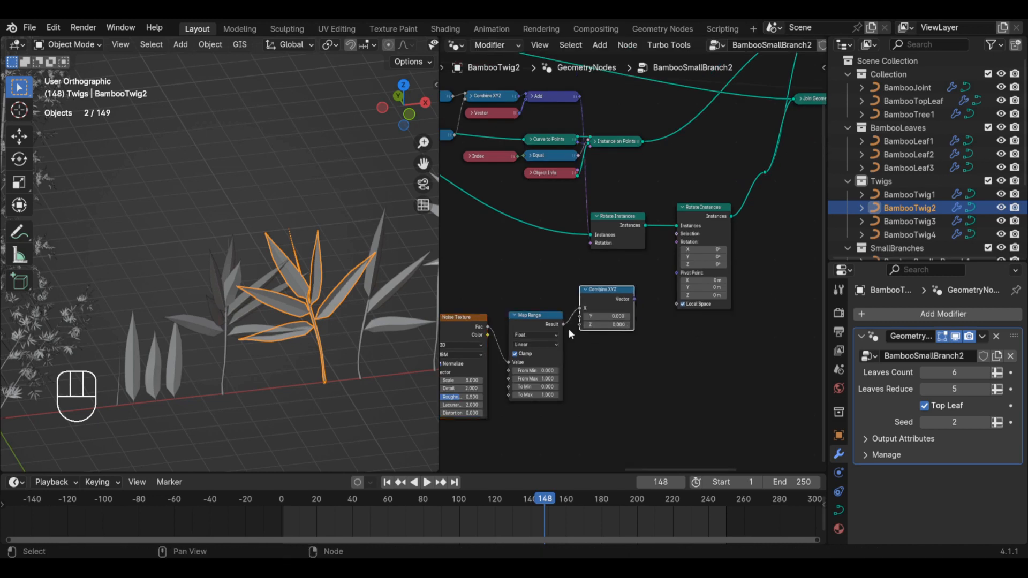
left_click_drag(582, 323, 580, 324)
left_click_drag(634, 299, 671, 245)
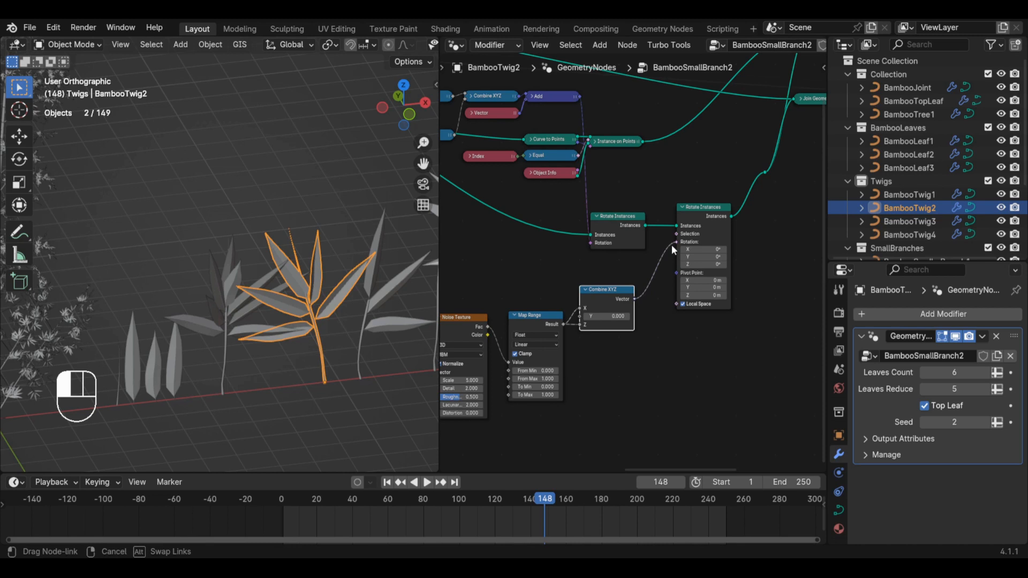
- Paste the copied driver onto the Map Range's To Max and make it a scripted expression that halves Socket_4
scroll(671, 246, "up", 2)
right_click(664, 355)
left_click(662, 385)
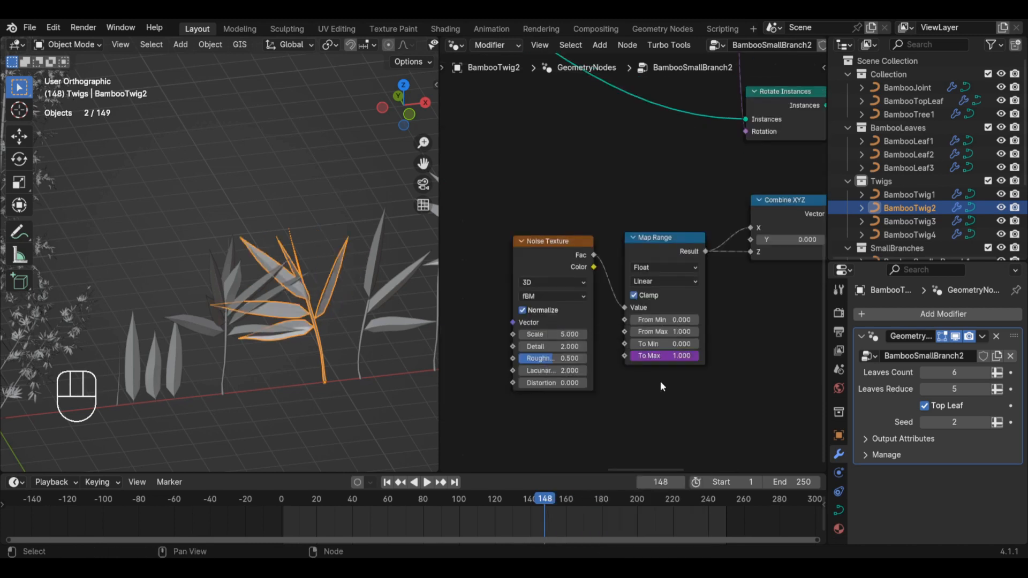
right_click(666, 356)
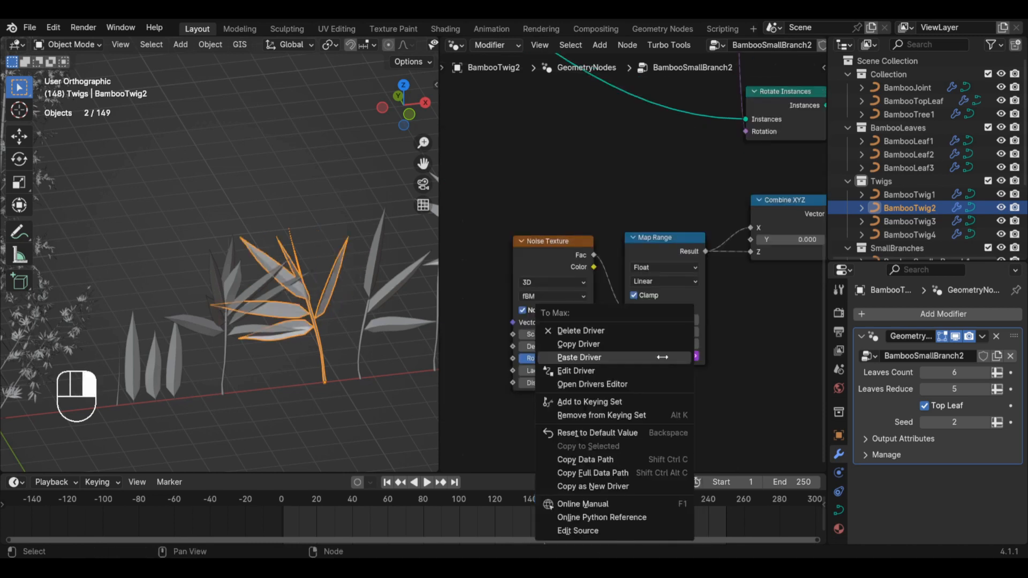
left_click(666, 358)
left_click(604, 339)
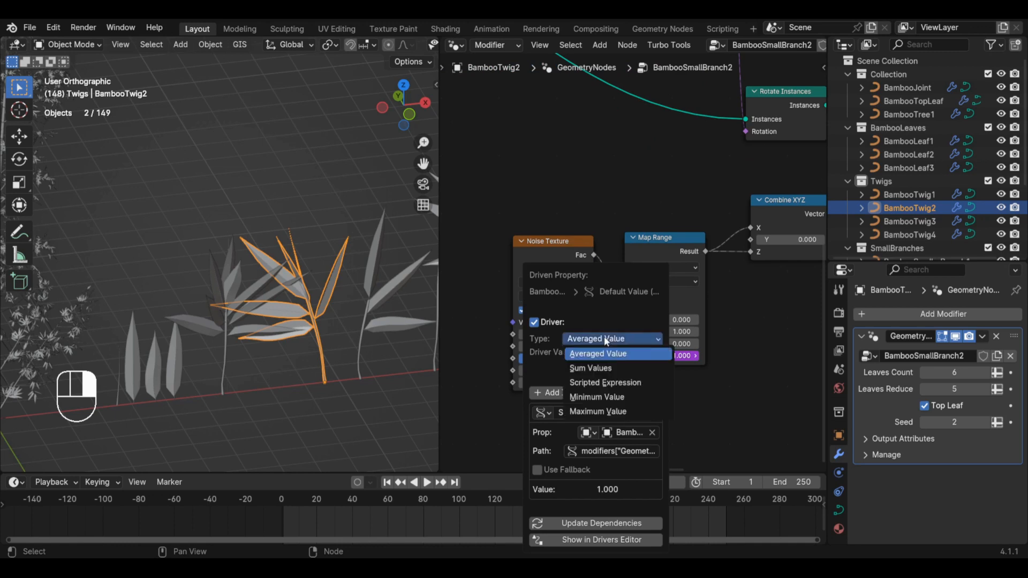
left_click(599, 382)
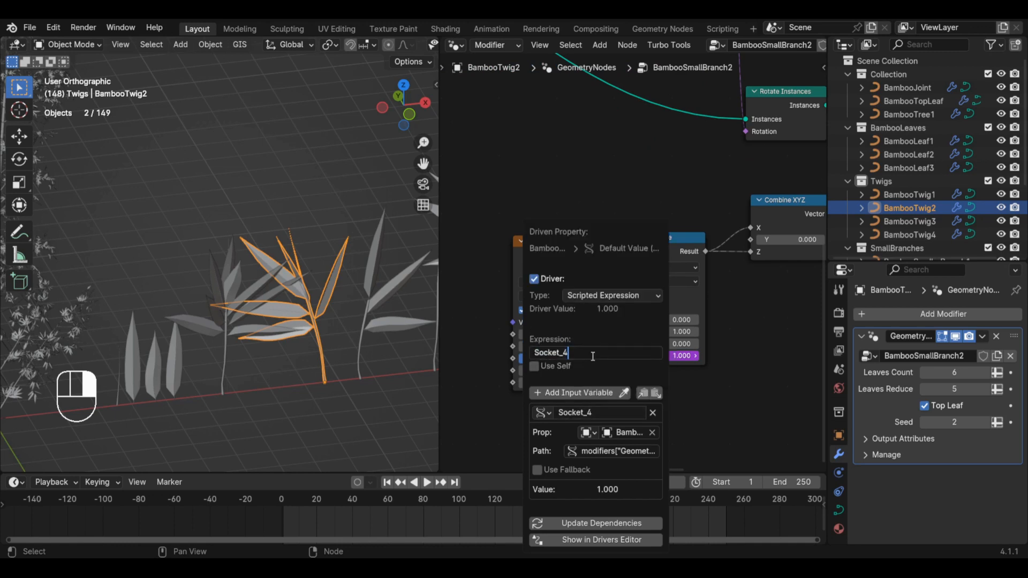
key("Return")
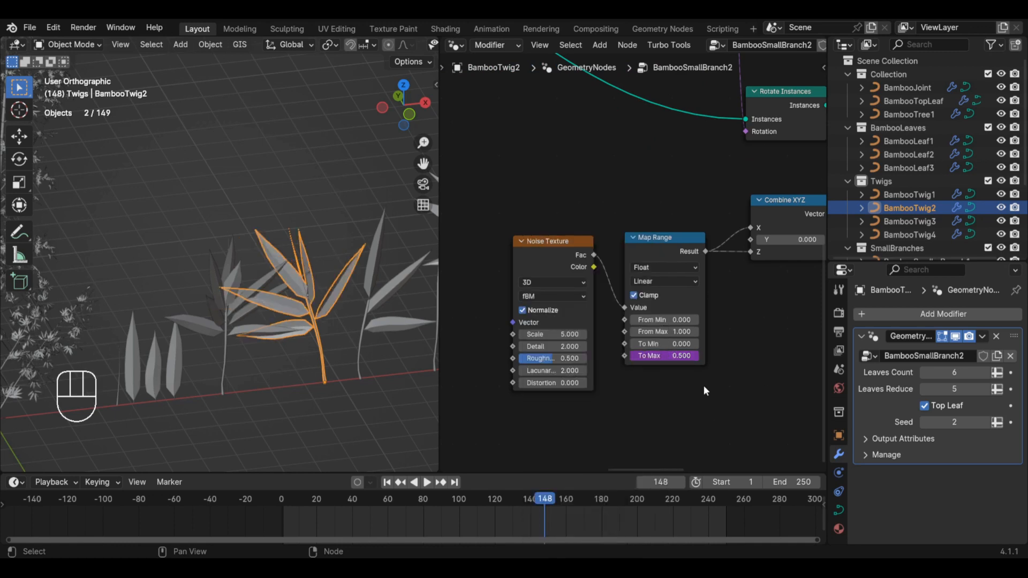
- Drive the Noise Texture's Scale with the expression #frame/60
middle_click_drag(552, 335, 654, 344)
scroll(654, 343, "up", 2)
left_click(638, 333)
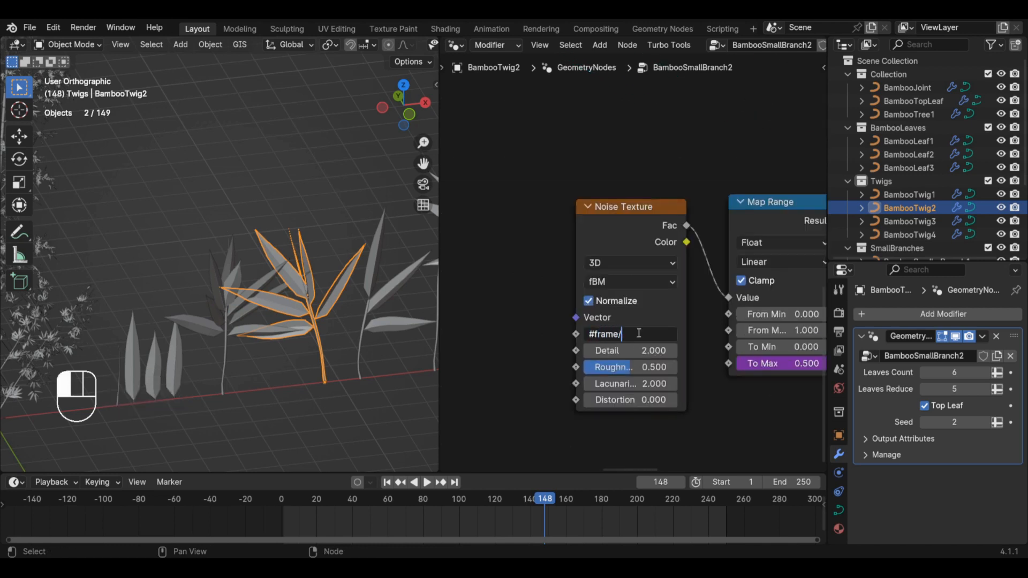
type("#frame/60")
key("Return")
- Play the animation and compare the leaf motion of BambooTwig1 and BambooTwig2 up close, finishing with BambooTwig1 selected
key("space")
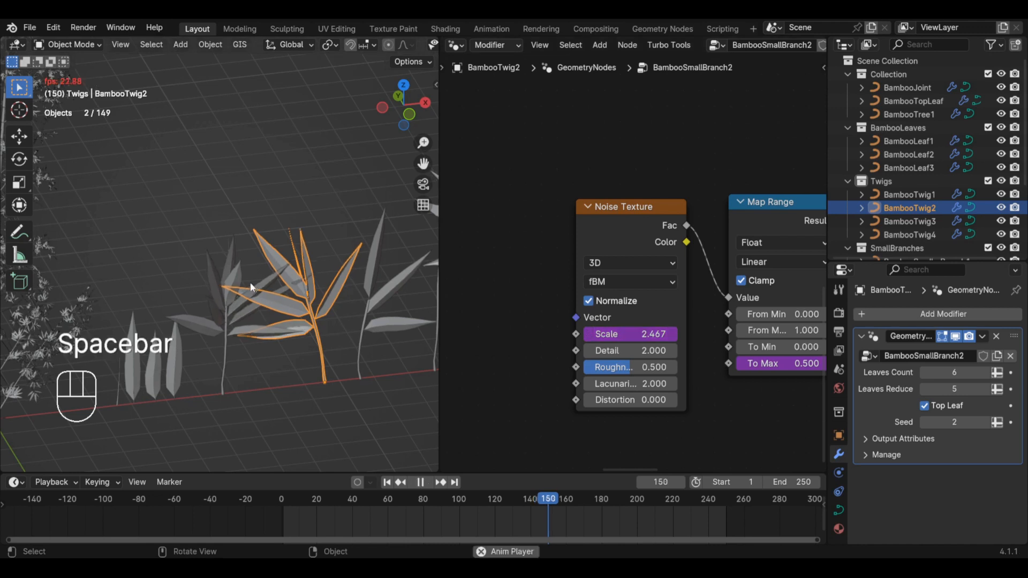
key("alt+a")
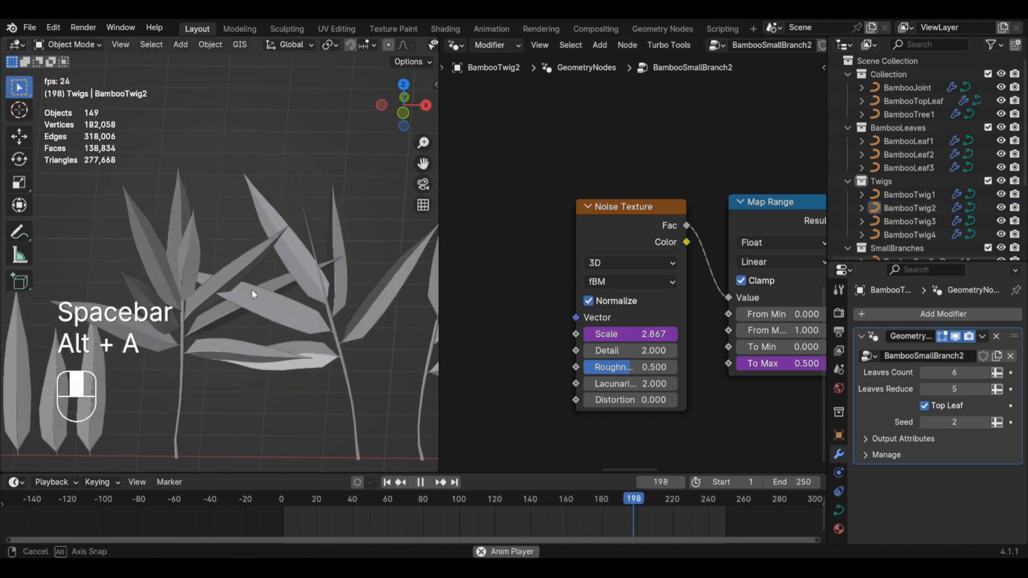
middle_click_drag(271, 296, 300, 293, "shift")
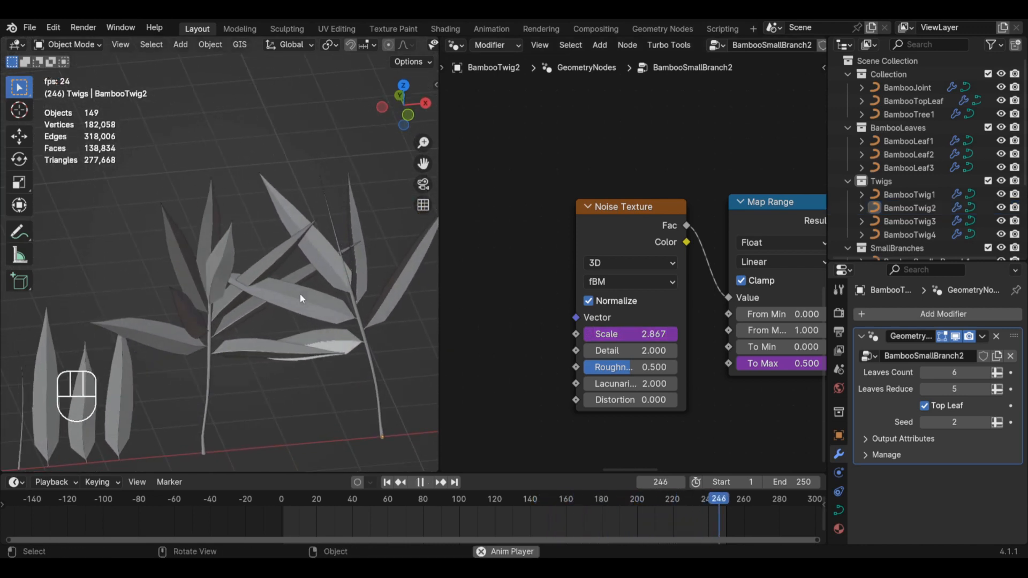
left_click(253, 305)
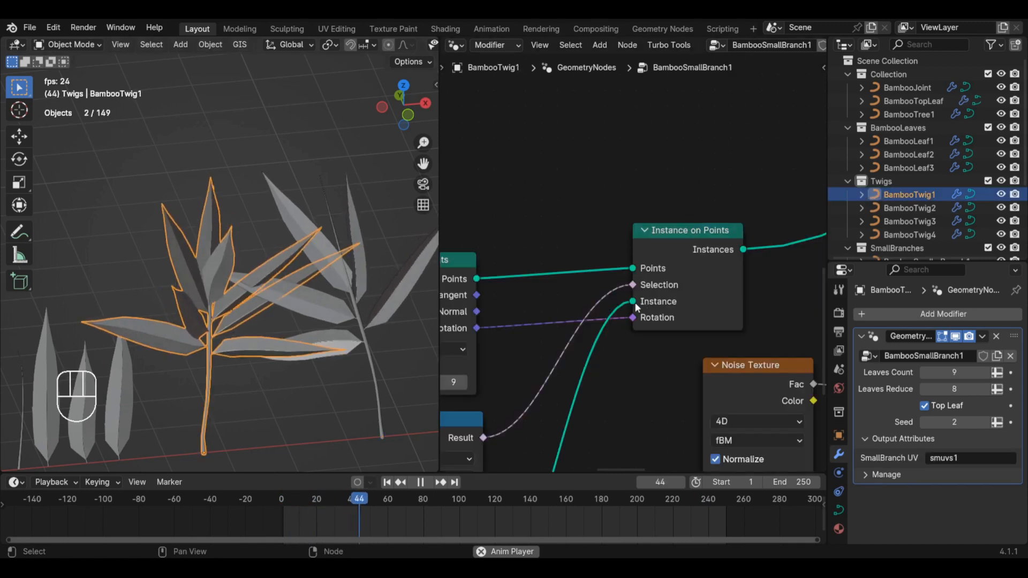
scroll(634, 305, "down", 5)
scroll(325, 277, "down", 2)
left_click_drag(324, 277, 324, 277)
middle_click_drag(396, 282, 342, 281, "shift")
left_click(333, 287)
scroll(279, 283, "up", 5)
key("alt+a")
left_click(204, 311)
scroll(225, 304, "down", 3)
middle_click_drag(242, 289, 291, 267, "shift")
scroll(670, 302, "down", 2)
- In BambooTwig1's node tree, raise the Noise Texture's Roughness to 1
middle_click_drag(682, 395, 677, 344)
scroll(677, 344, "up", 4)
scroll(677, 343, "up", 3)
left_click_drag(676, 315, 725, 320)
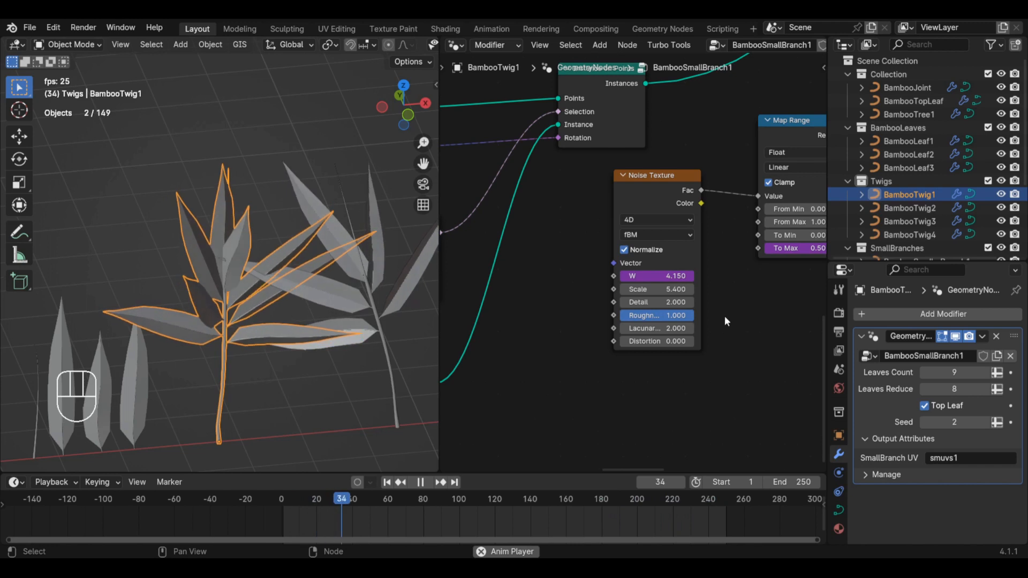
middle_click_drag(700, 318, 712, 329)
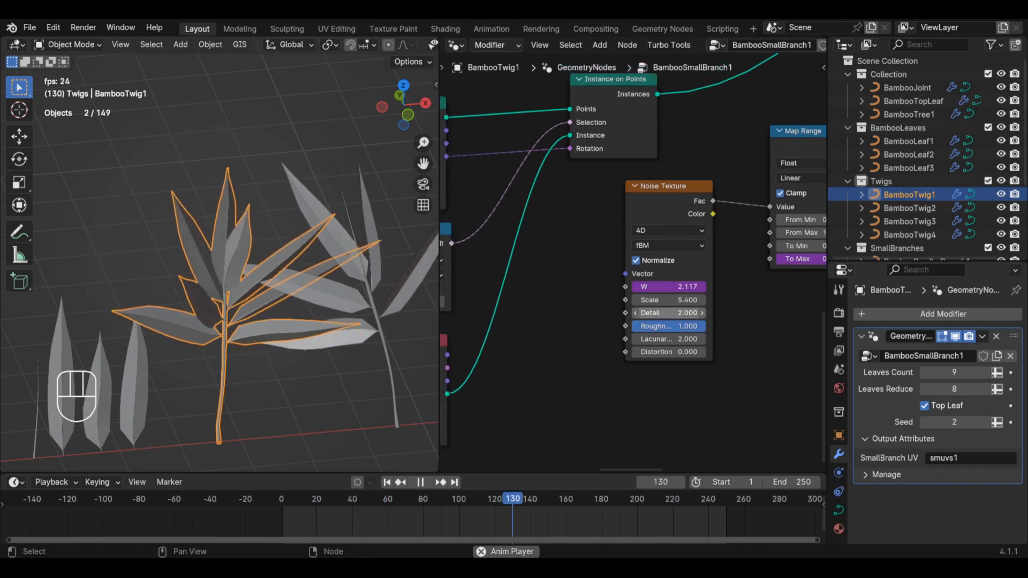
- Paste the copied driver onto the Scale value of BambooTwig1's Noise Texture
right_click(643, 326)
key("Escape")
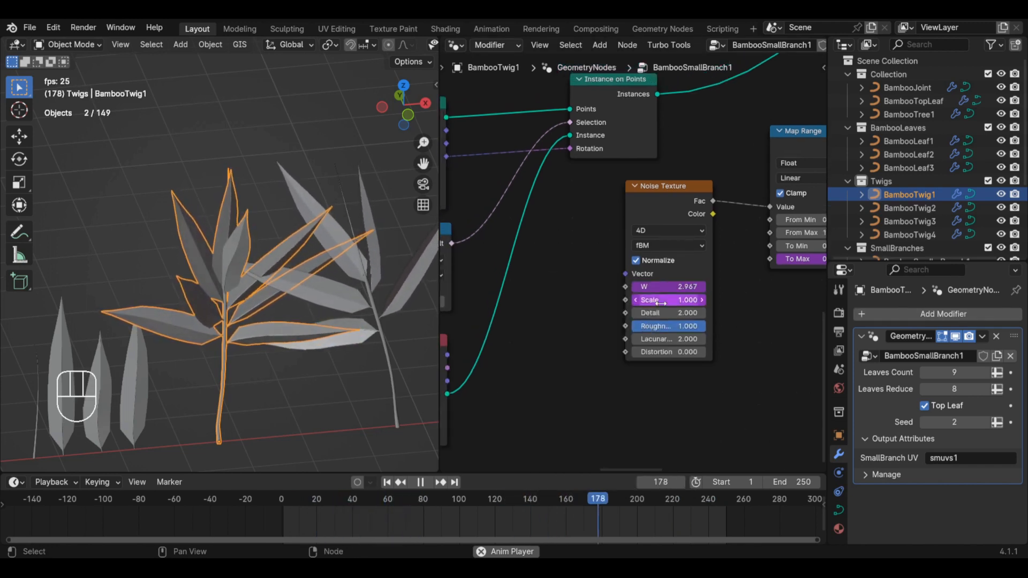
left_click(677, 300)
type("1.0")
key("Return")
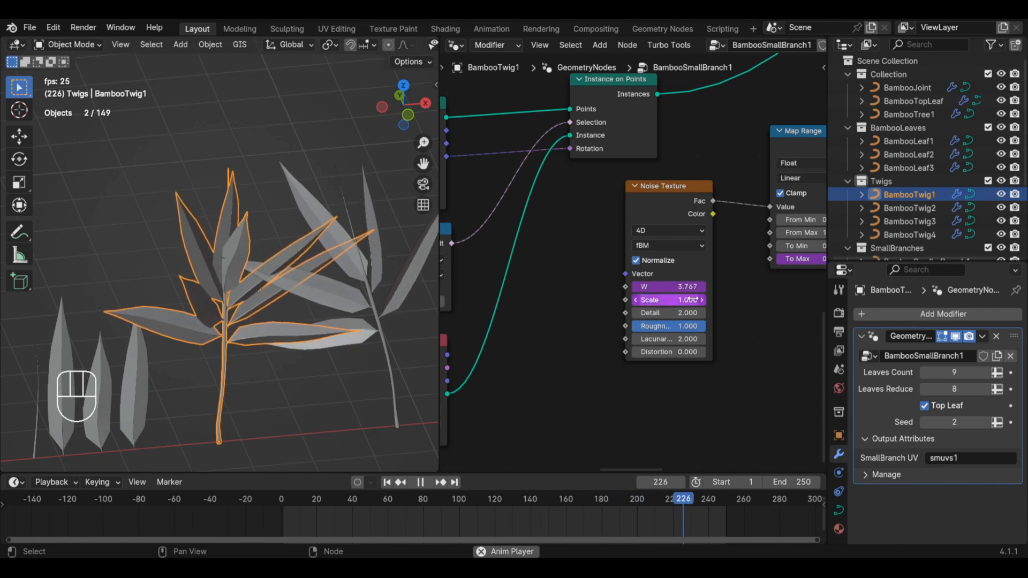
- Change the Noise Texture's Scale driver to a scripted expression of Socket_4*2
right_click(656, 300)
left_click(653, 310)
left_click(623, 333)
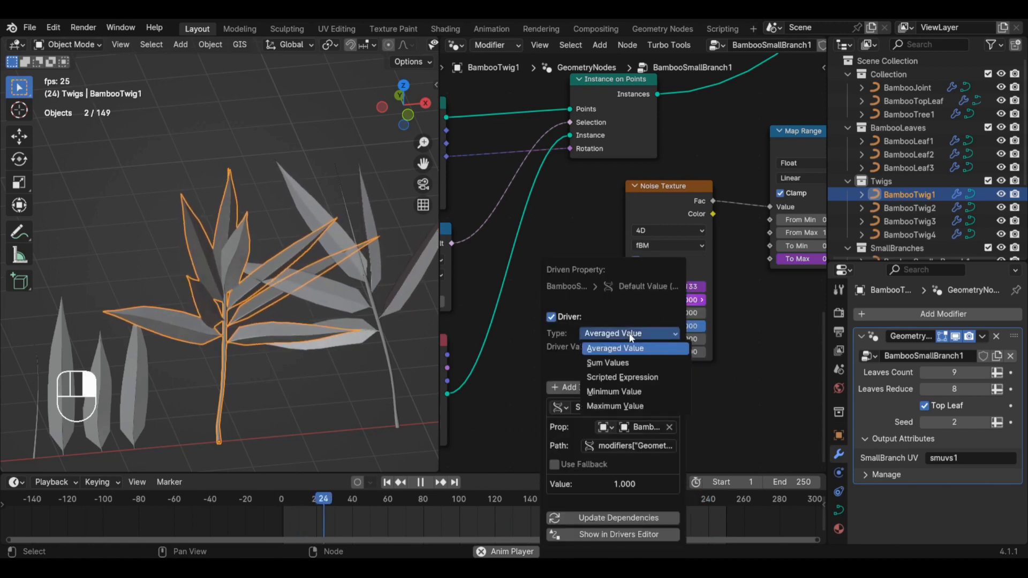
left_click(620, 378)
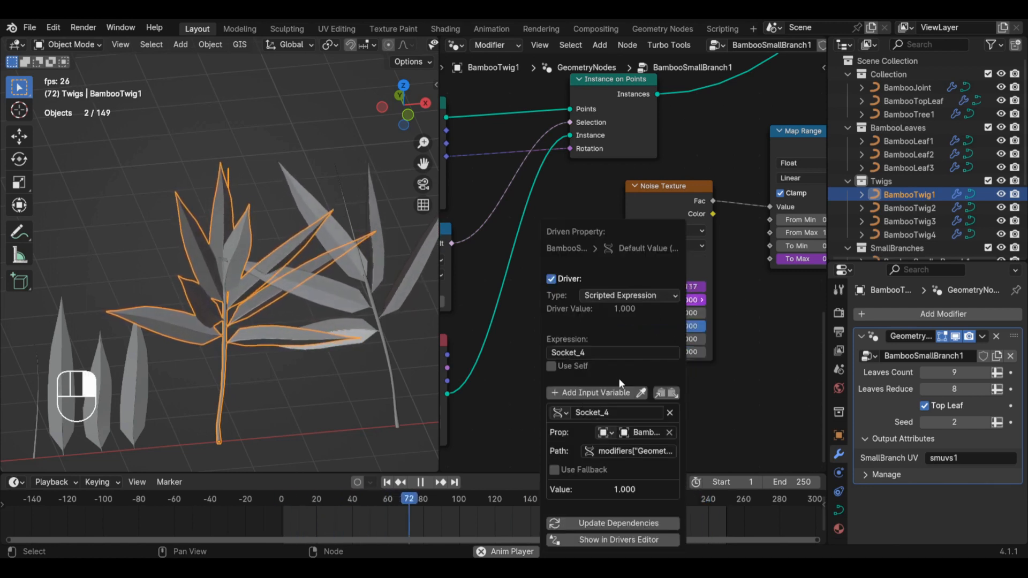
left_click(615, 352)
type("*2")
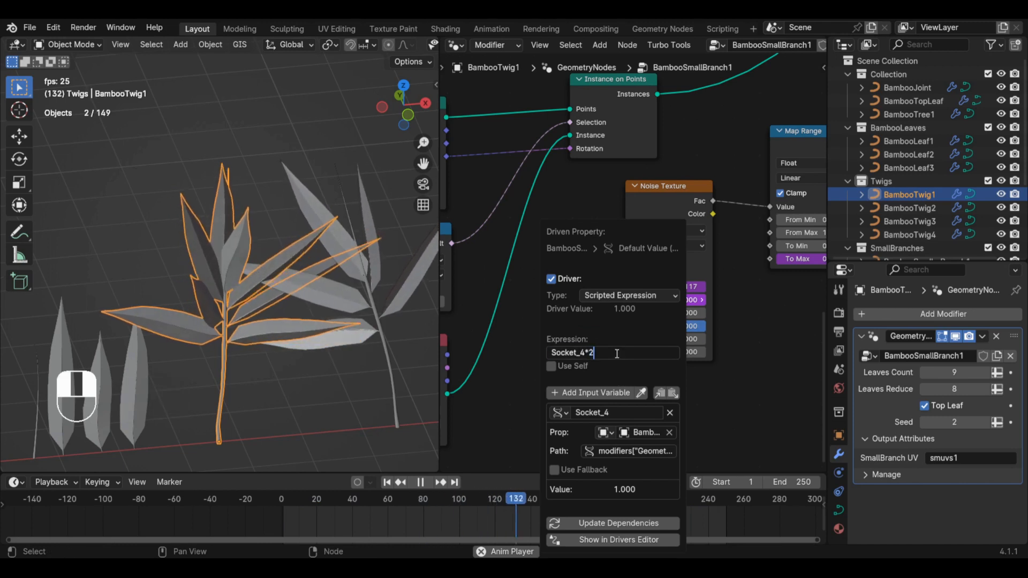
key("Return")
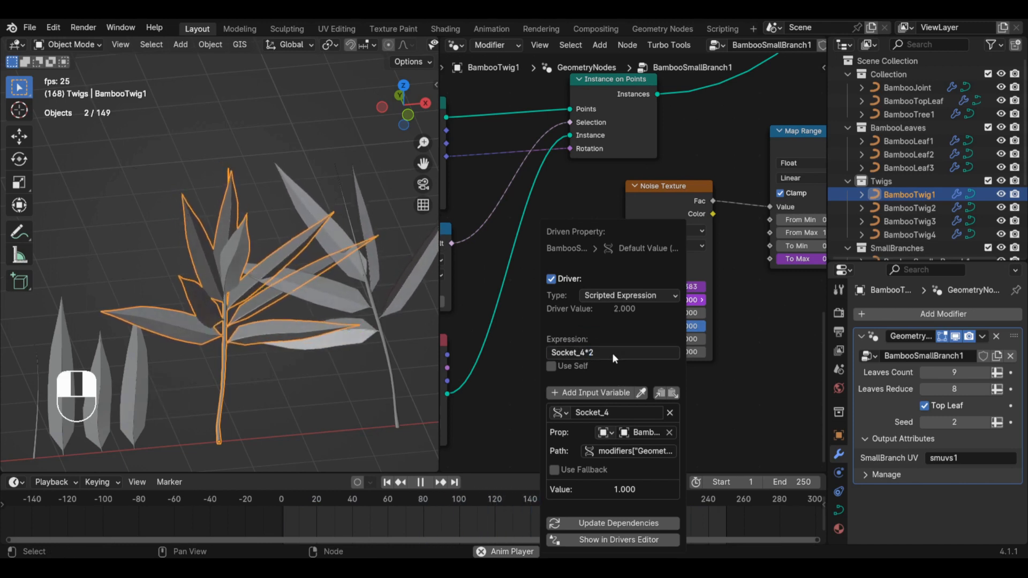
scroll(612, 310, "up", 1)
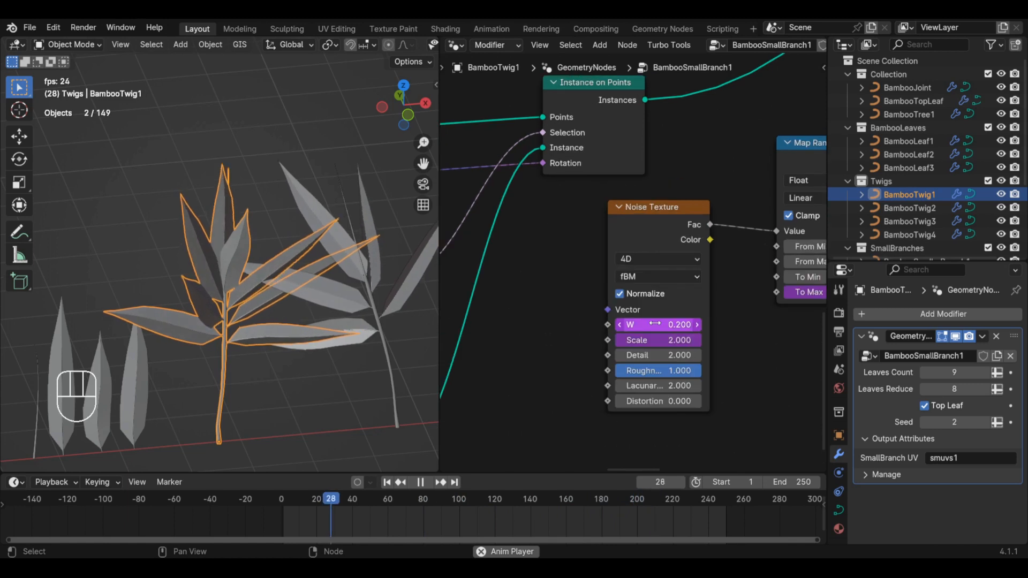
right_click(637, 324)
left_click(637, 324)
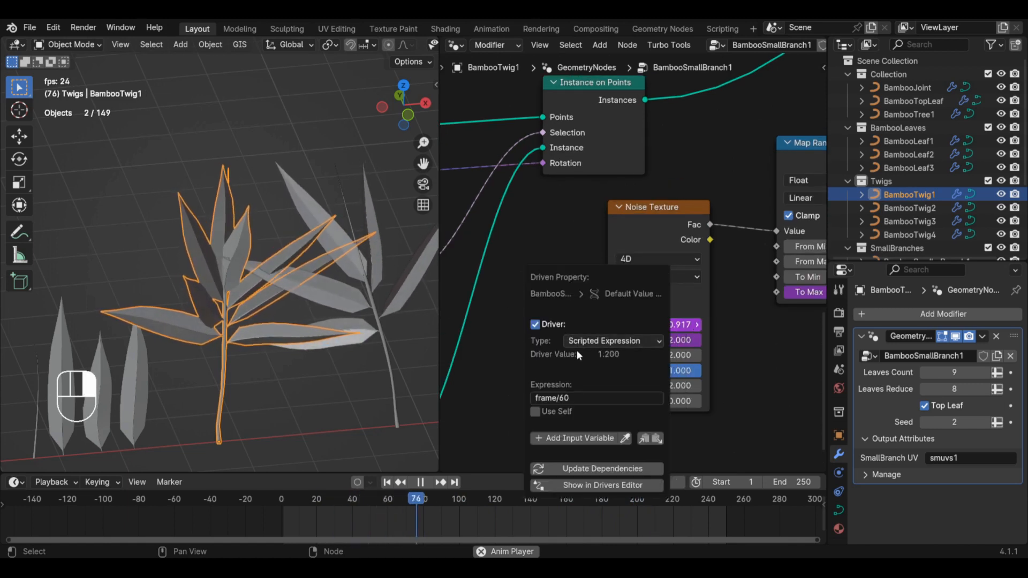
left_click(536, 398)
left_click(536, 398)
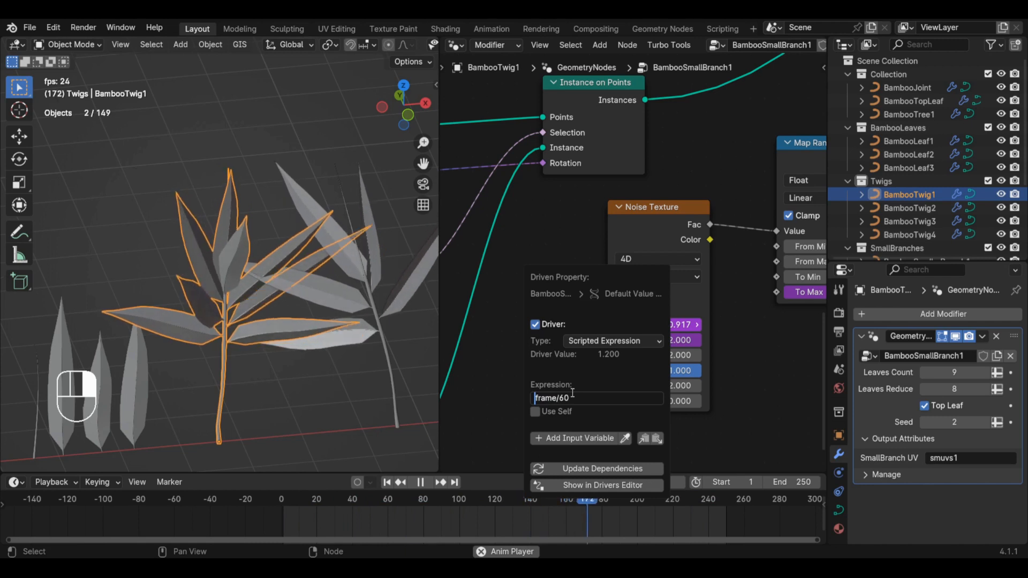
left_click(750, 406)
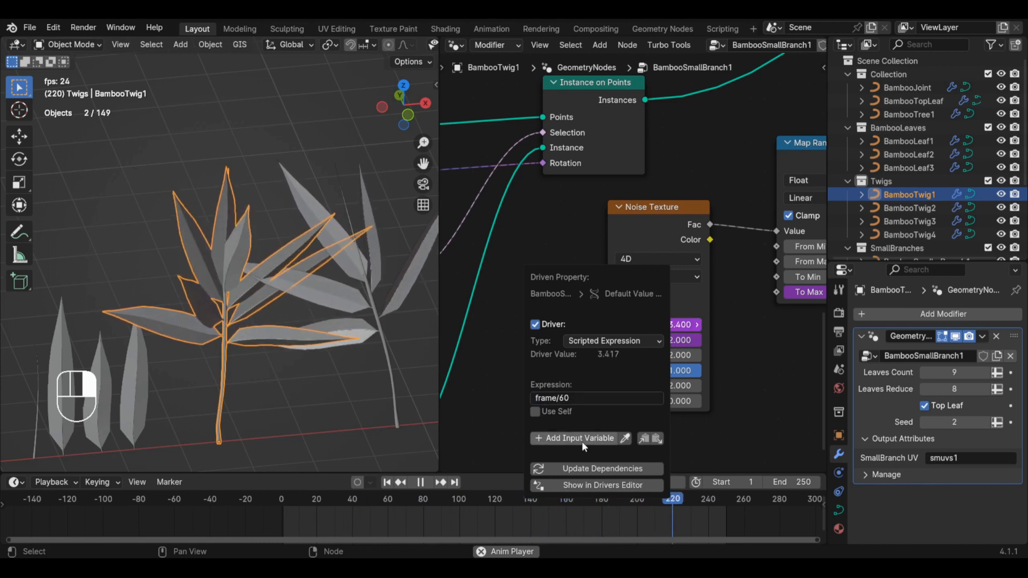
- In the Noise Texture's Scale driver, rename the input variable to WindStrength and set the expression to WindStrength*2
scroll(634, 426, "down", 2)
right_click(592, 351)
left_click(498, 417)
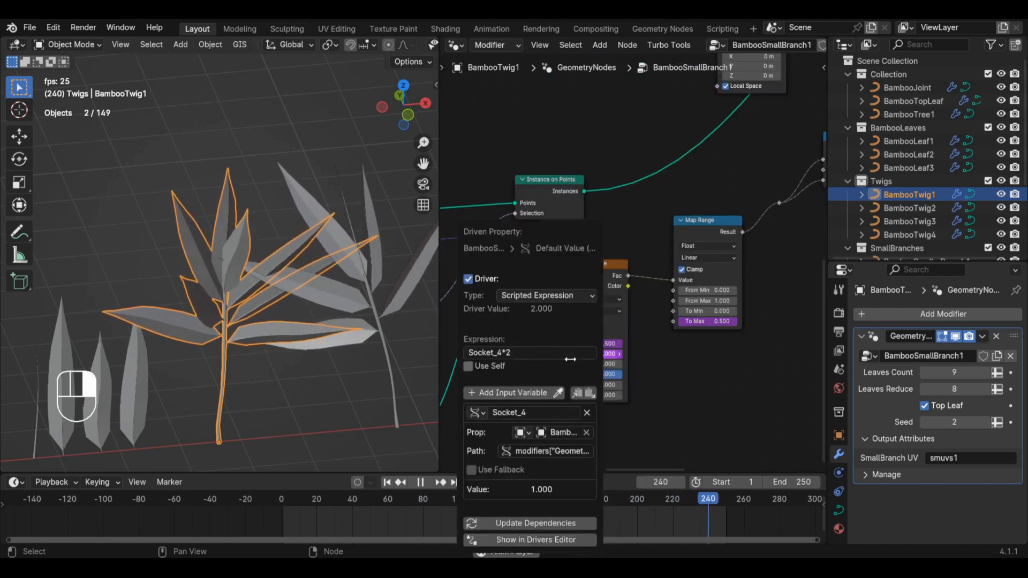
double_click(537, 412)
key("BackSpace")
type("WindStrength")
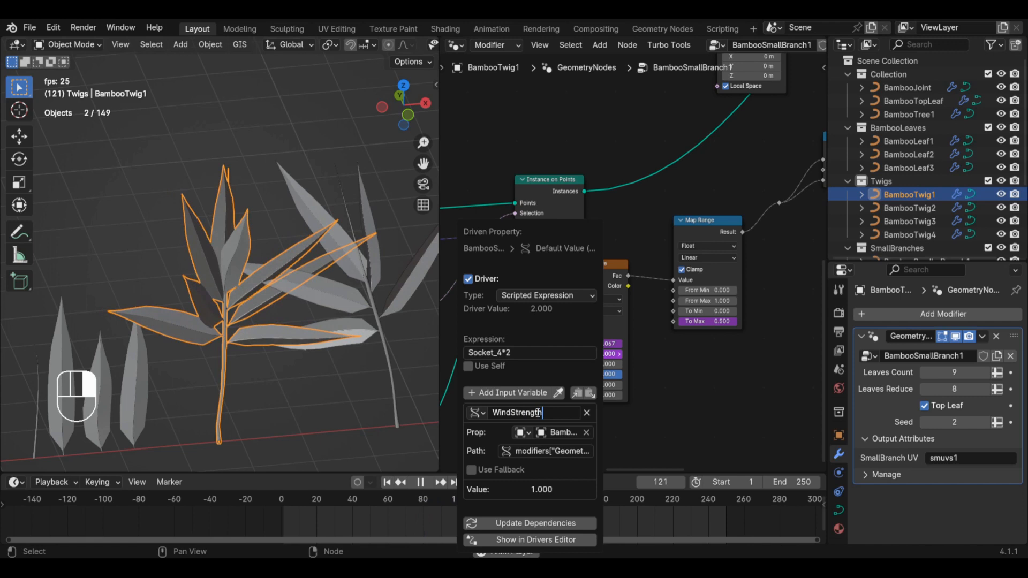
key("Return")
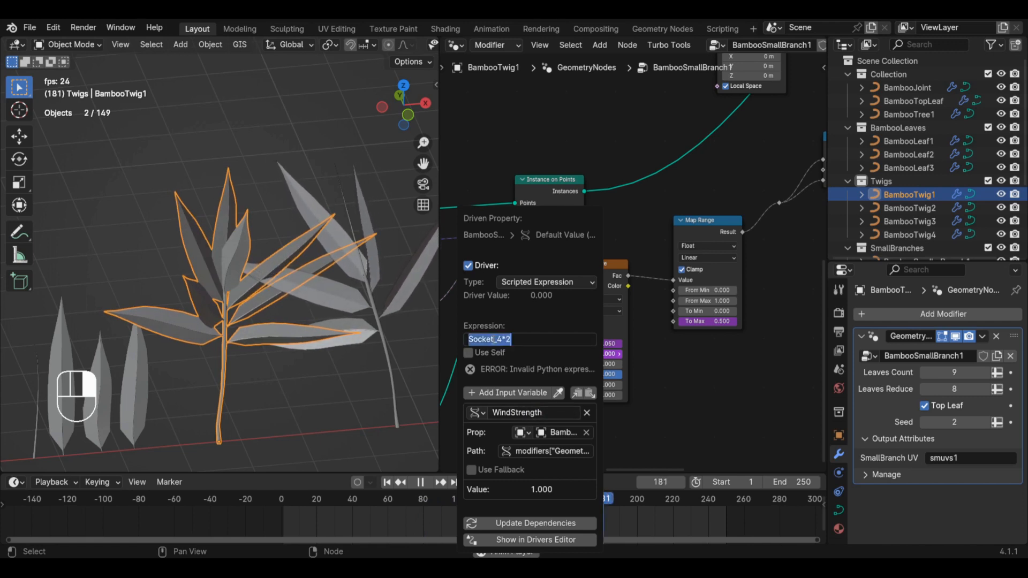
type("W")
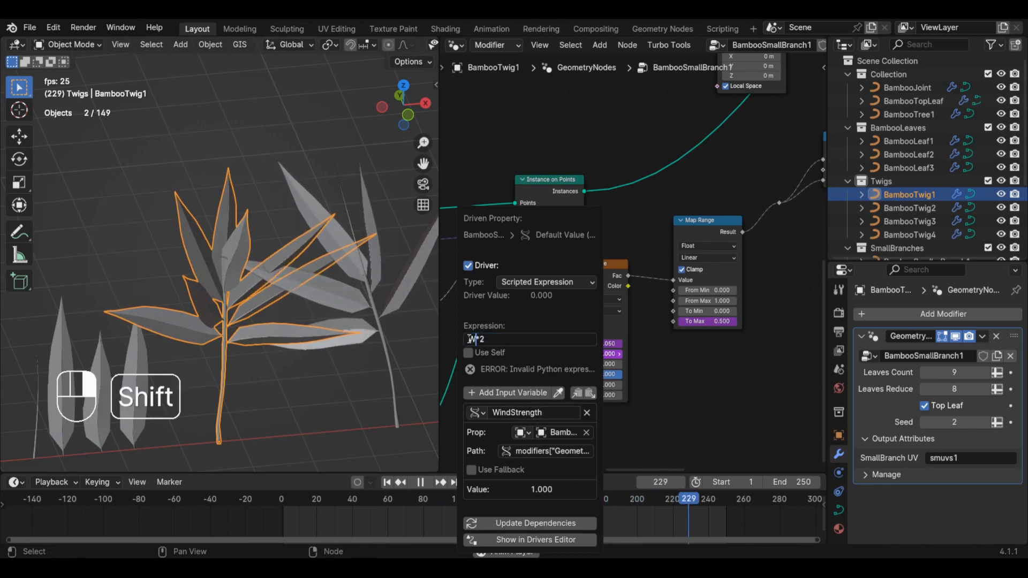
type("indStrengt")
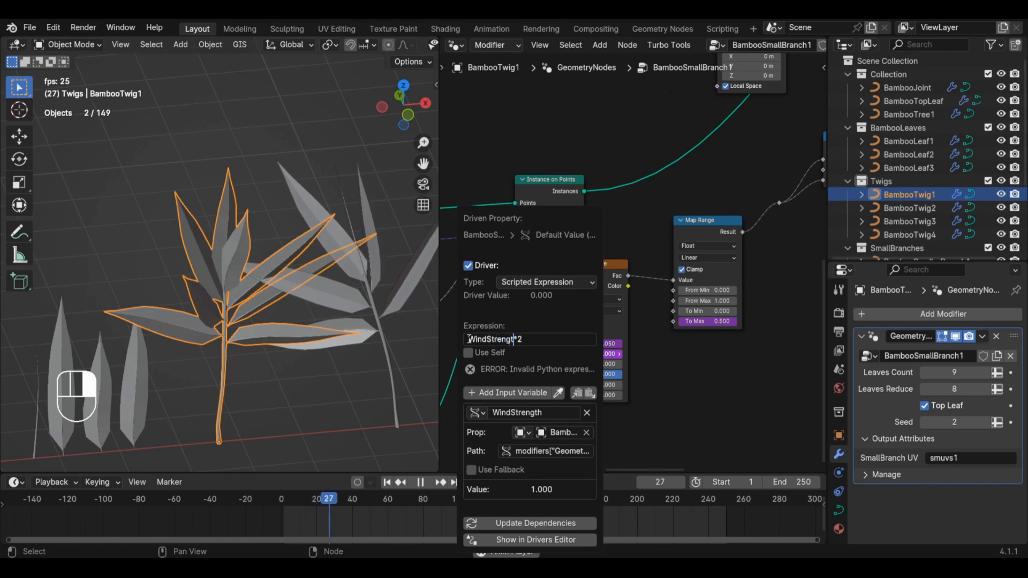
type("h")
key("Return")
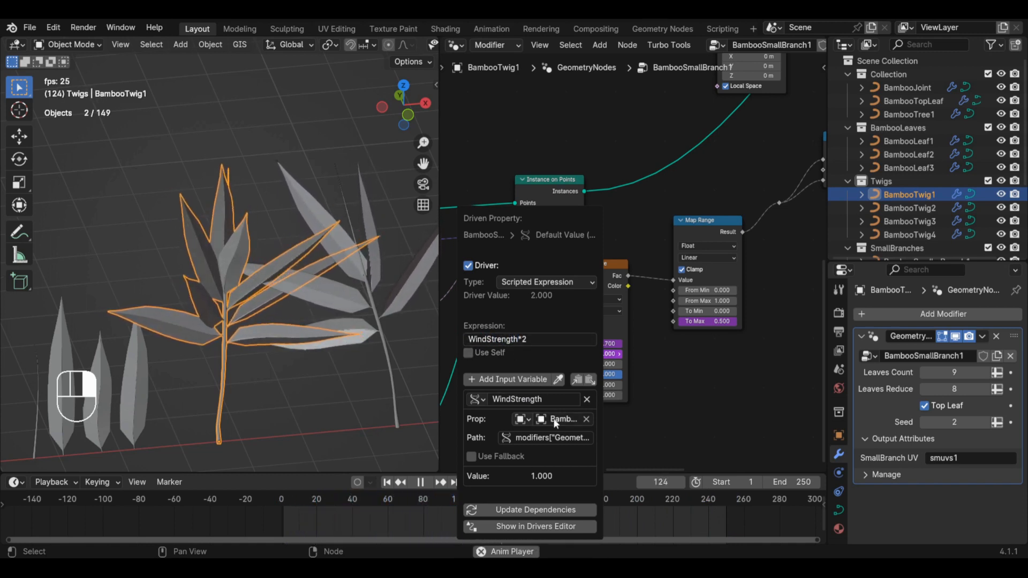
- Check the ID type and target object of the WindStrength variable in the Noise Texture's Scale driver
left_click(523, 421)
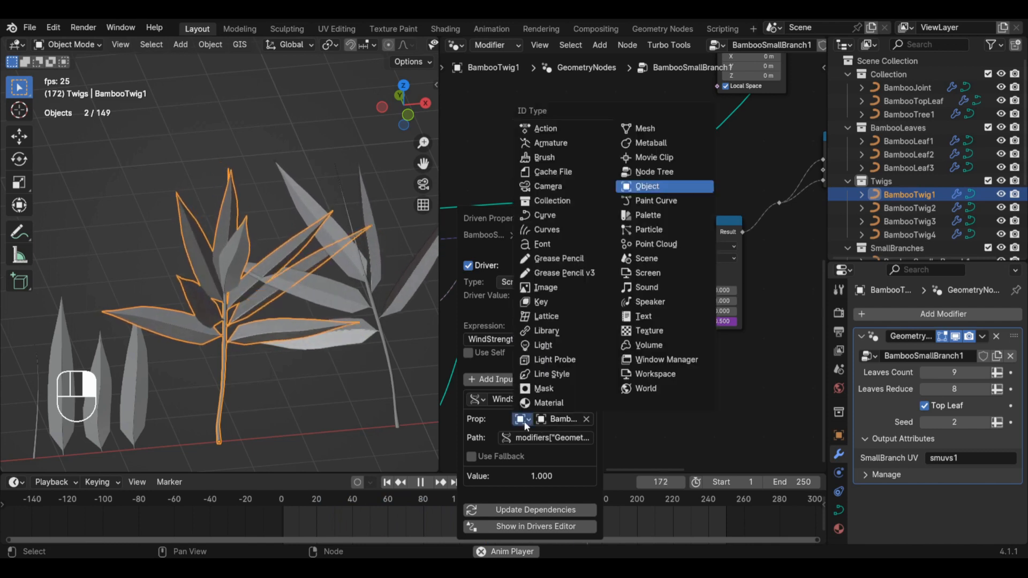
left_click(556, 420)
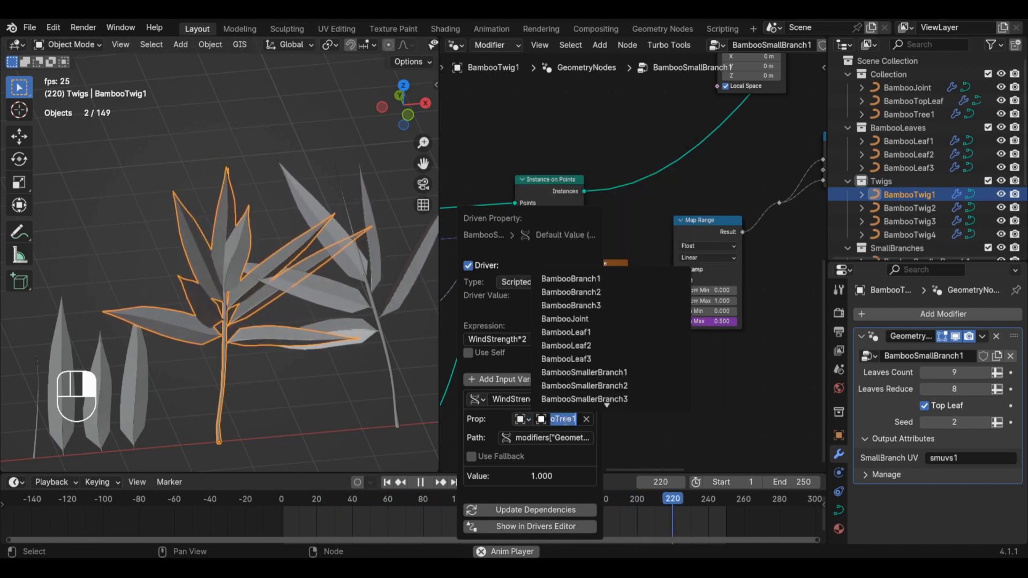
key("Return")
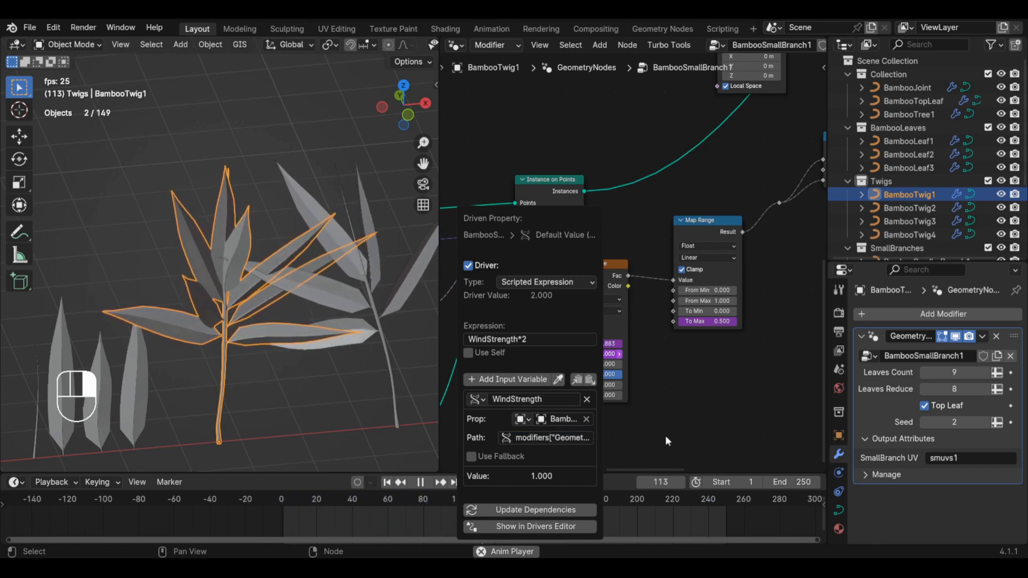
- Add an input variable to the driver on BambooTwig1's Noise Texture W value and point it at the BambooTree1 object
scroll(723, 412, "up", 2)
right_click(623, 346)
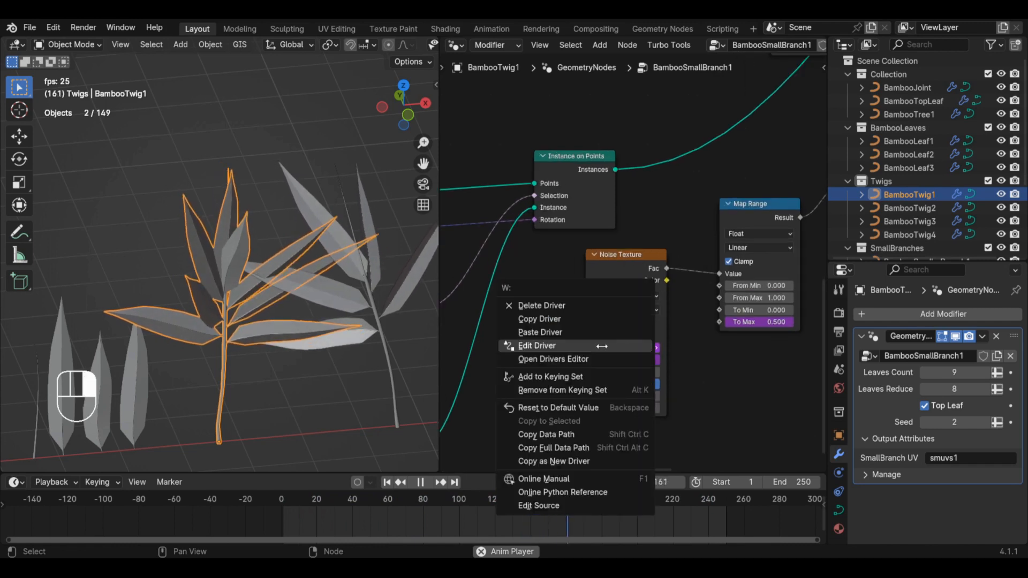
left_click(602, 346)
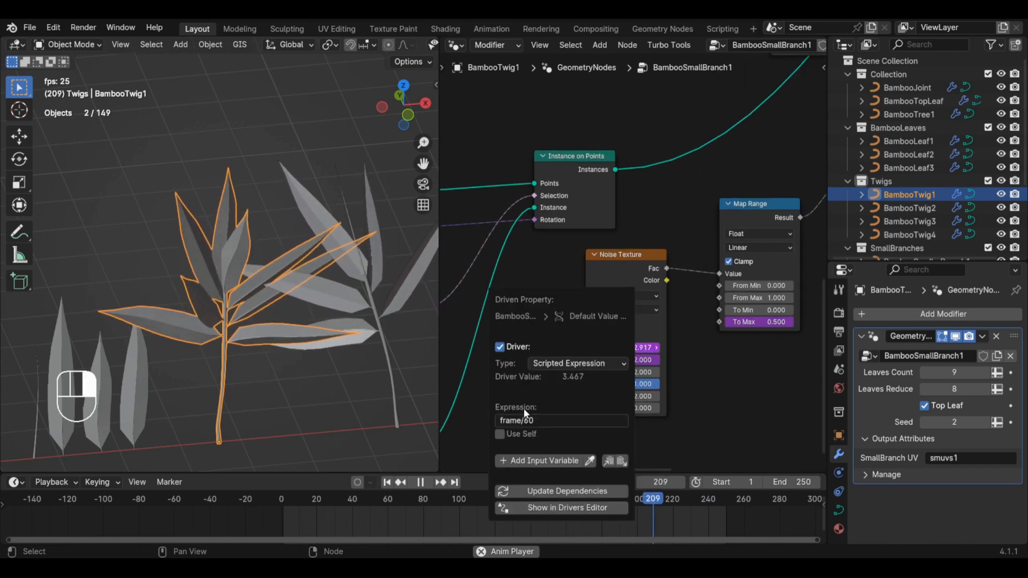
left_click(544, 460)
left_click(509, 450)
left_click(512, 449)
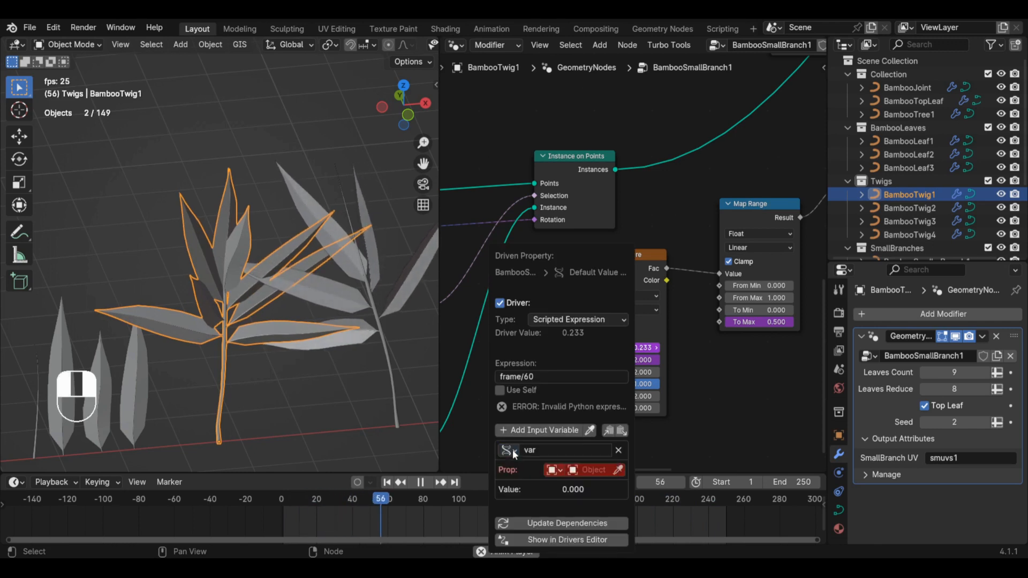
left_click(552, 469)
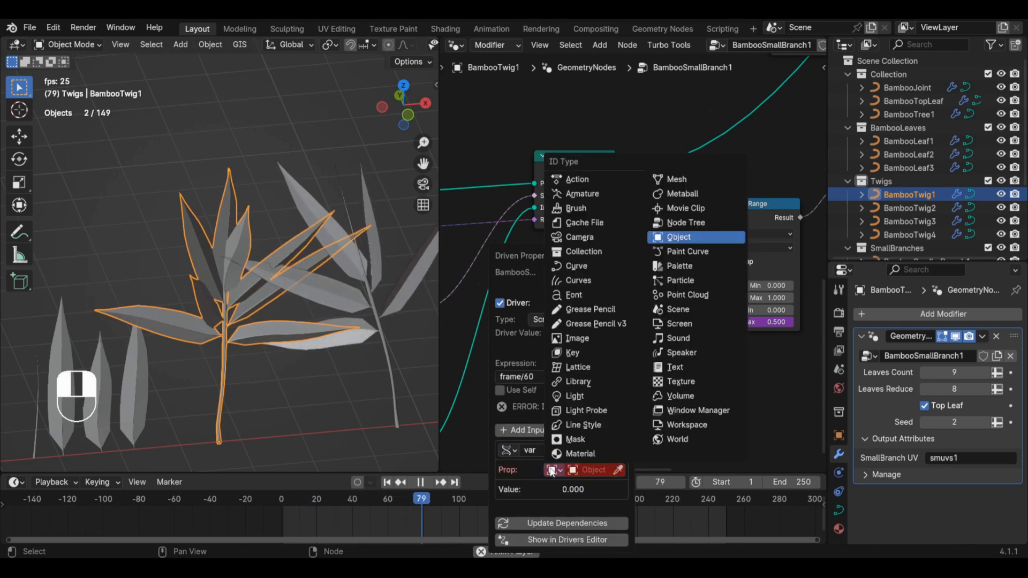
left_click(679, 238)
left_click(589, 470)
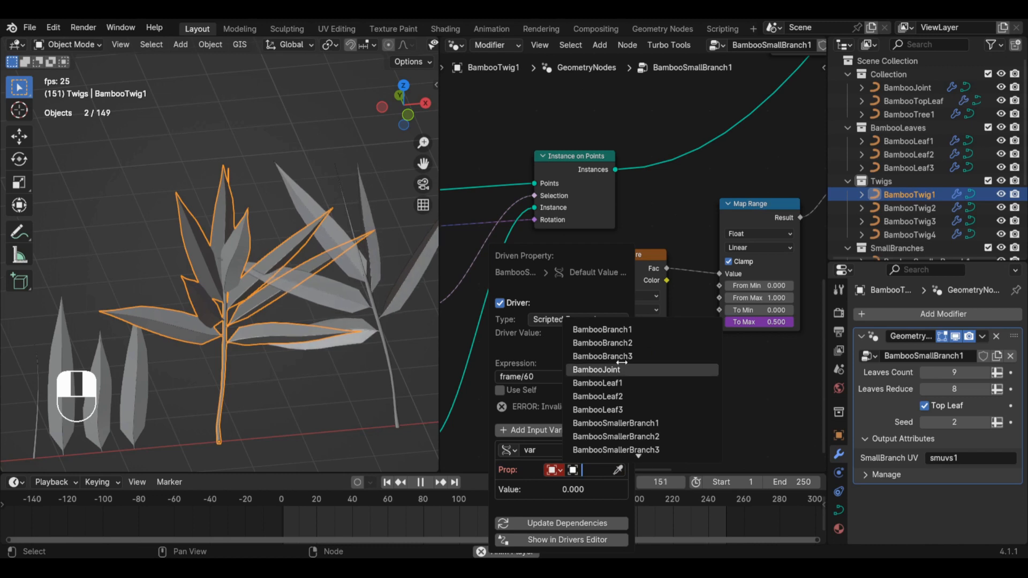
scroll(618, 448, "down", 1)
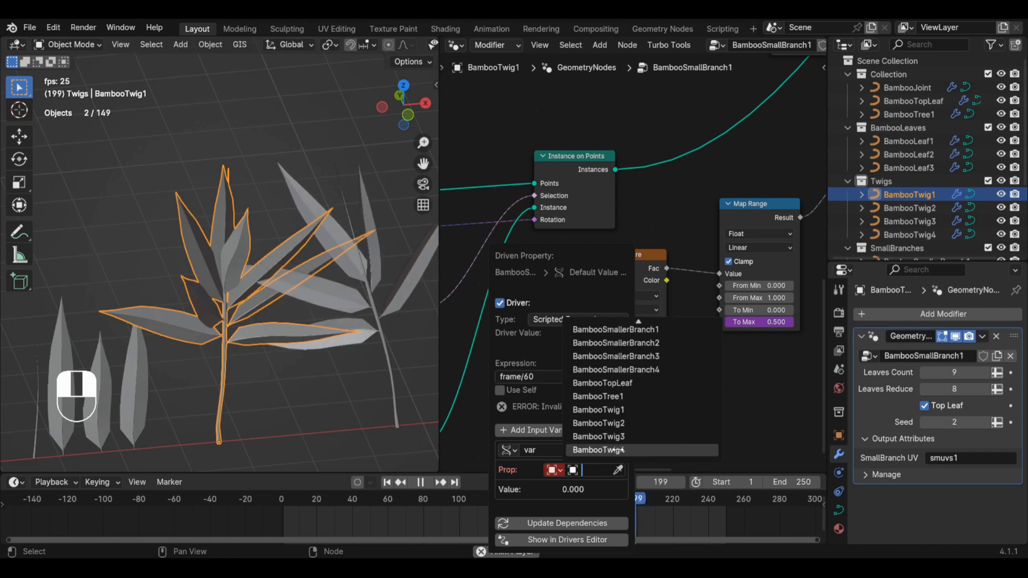
left_click(612, 410)
- Set the W driver variable's path to modifiers["GeometryNodes"]["Socket_4"], name it WindStrength, and set the expression to WindStrength*frame/60
left_click(544, 458)
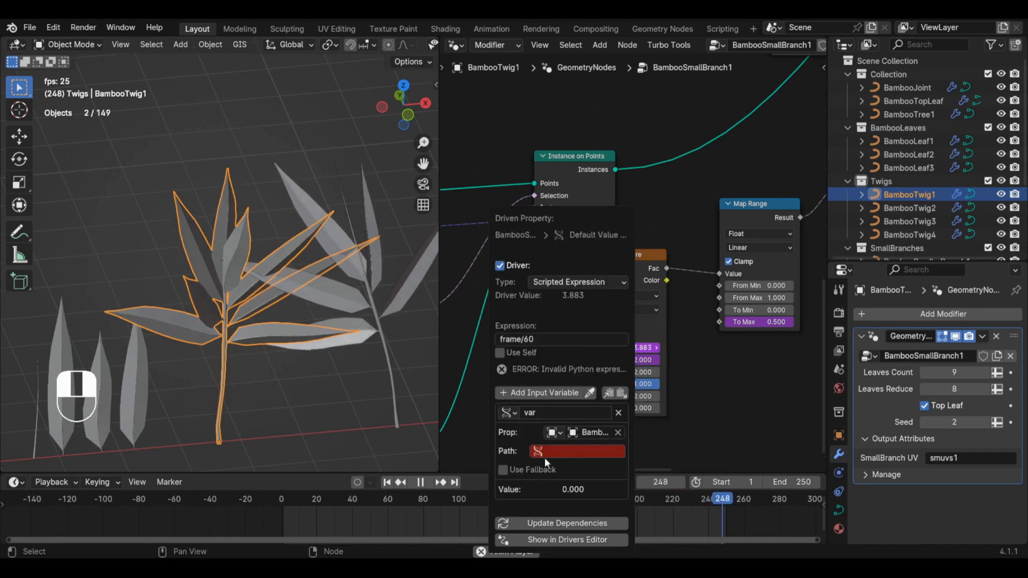
type("modifiers[\"GeometryNodes\"][\"Socket_4\"]")
key("Return")
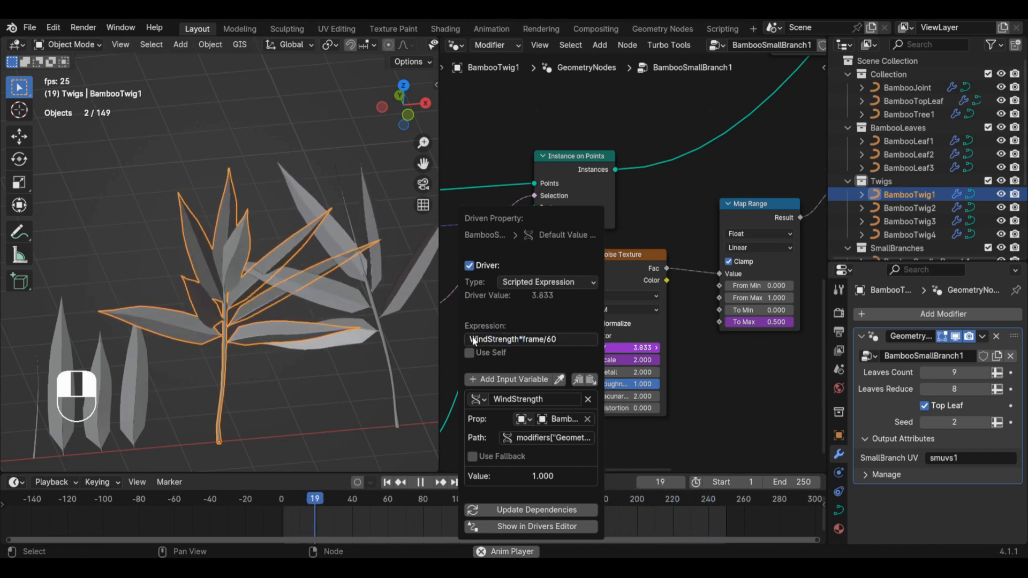
- In the Map Range's To Max driver, rename the input variable to WindStrength and set the expression to WindStrength/2
scroll(692, 386, "down", 3)
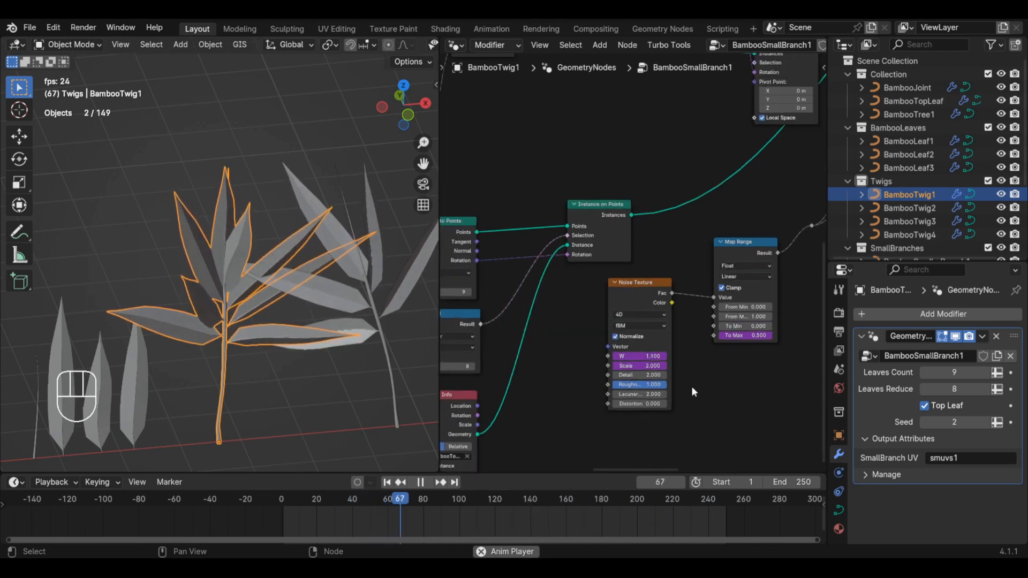
middle_click_drag(690, 379, 662, 370)
scroll(664, 367, "up", 3)
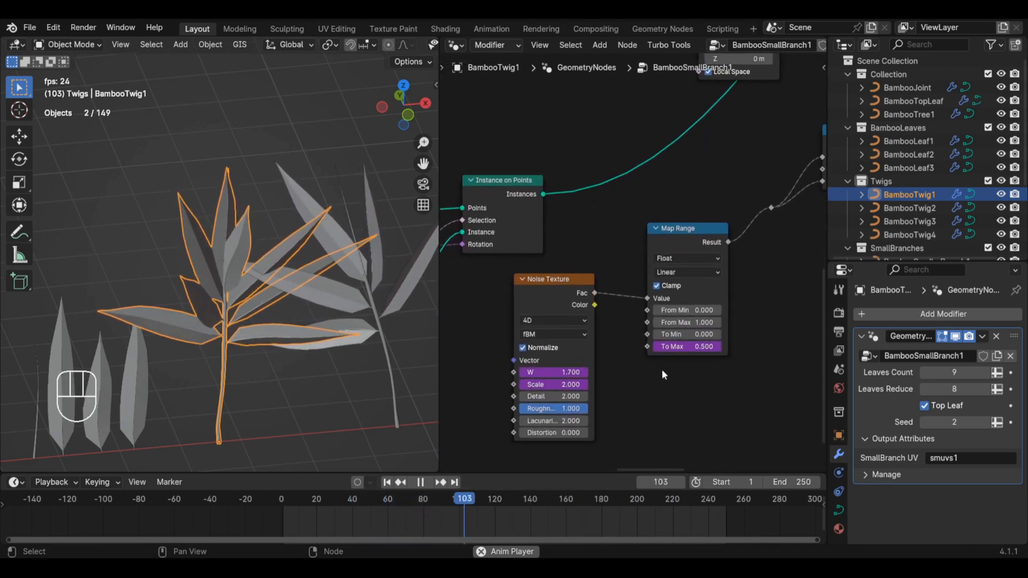
right_click(680, 347)
left_click(680, 347)
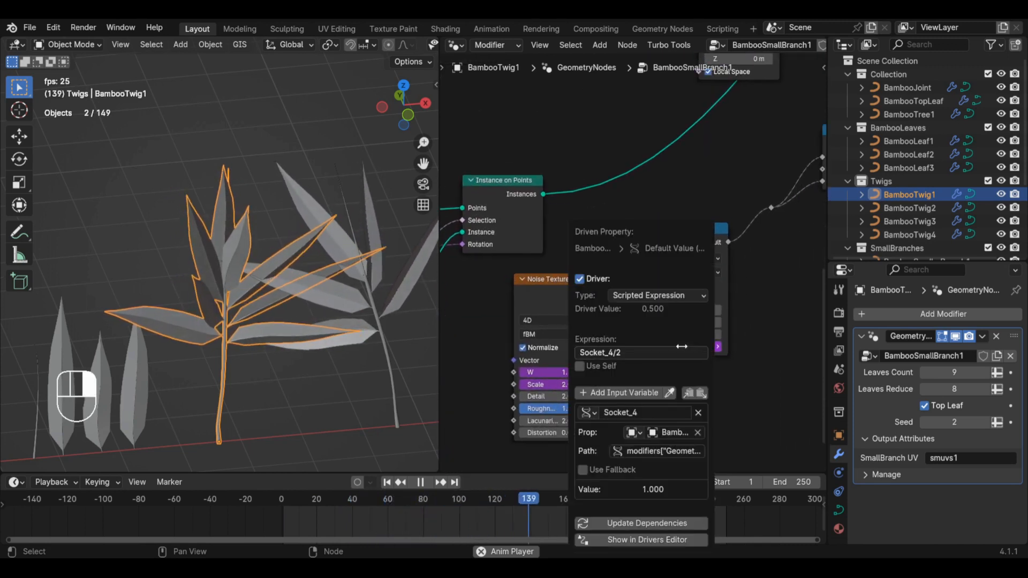
left_click(647, 409)
type("WindStr")
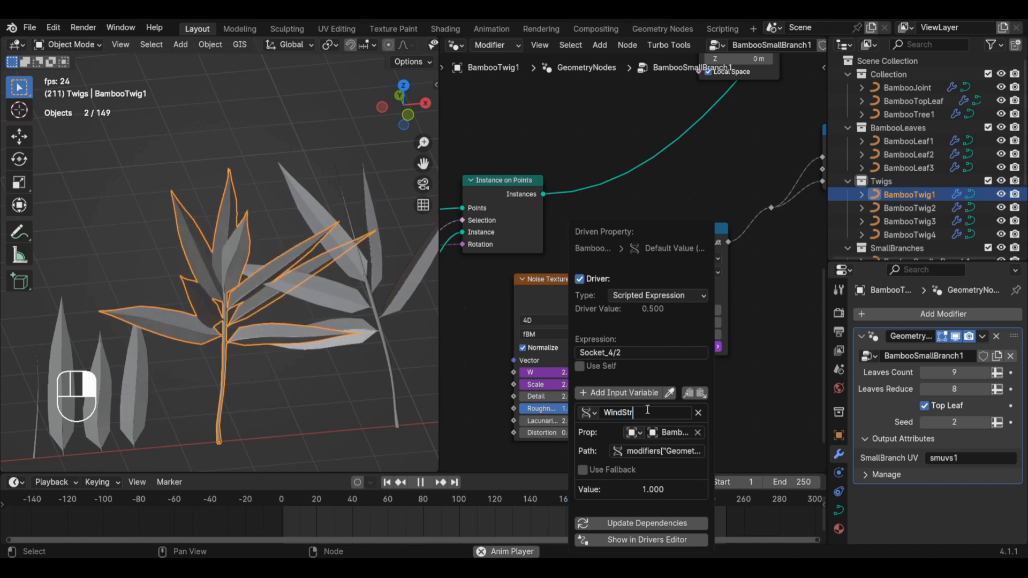
type("ength")
key("Return")
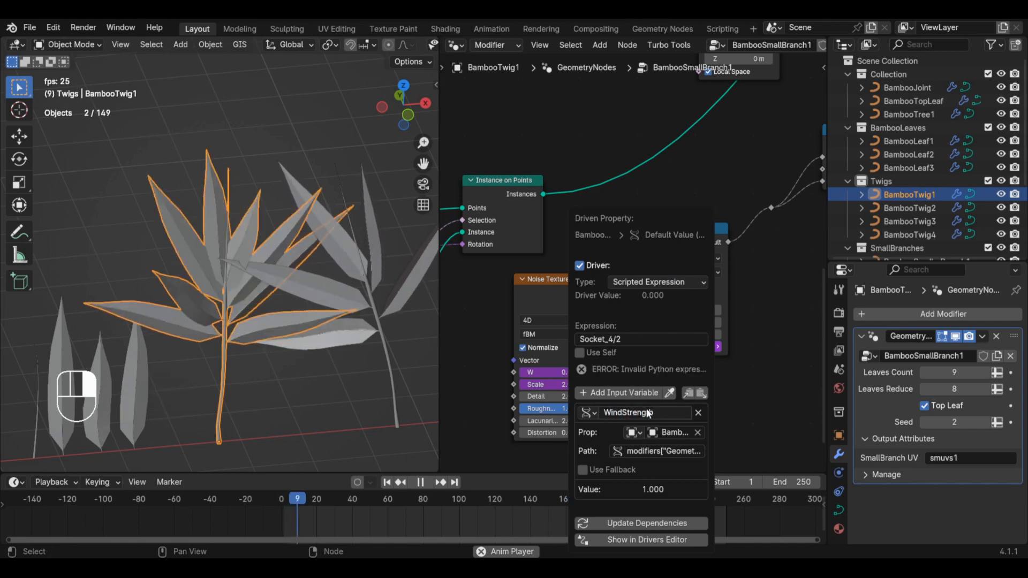
left_click(601, 342)
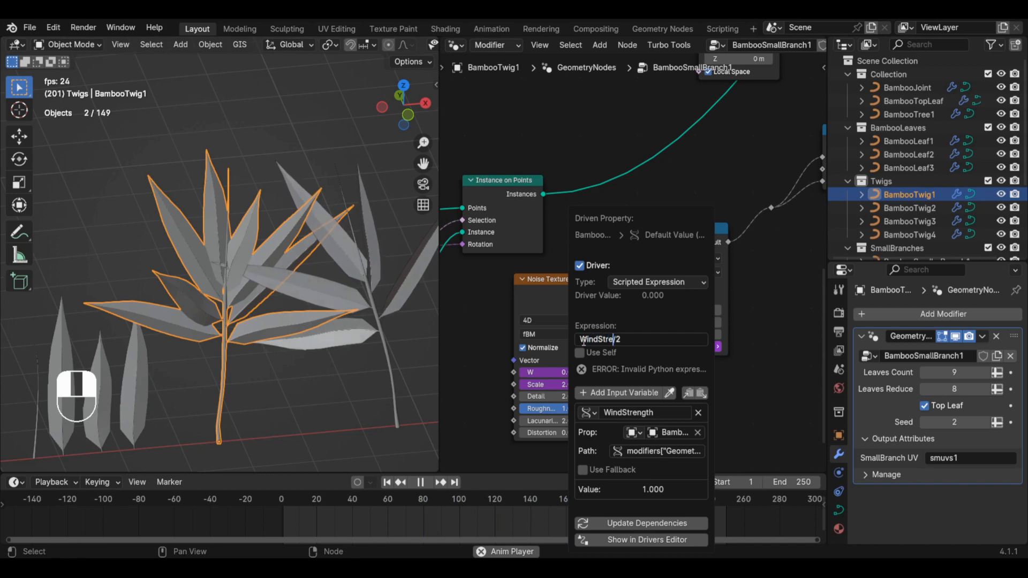
key("Return")
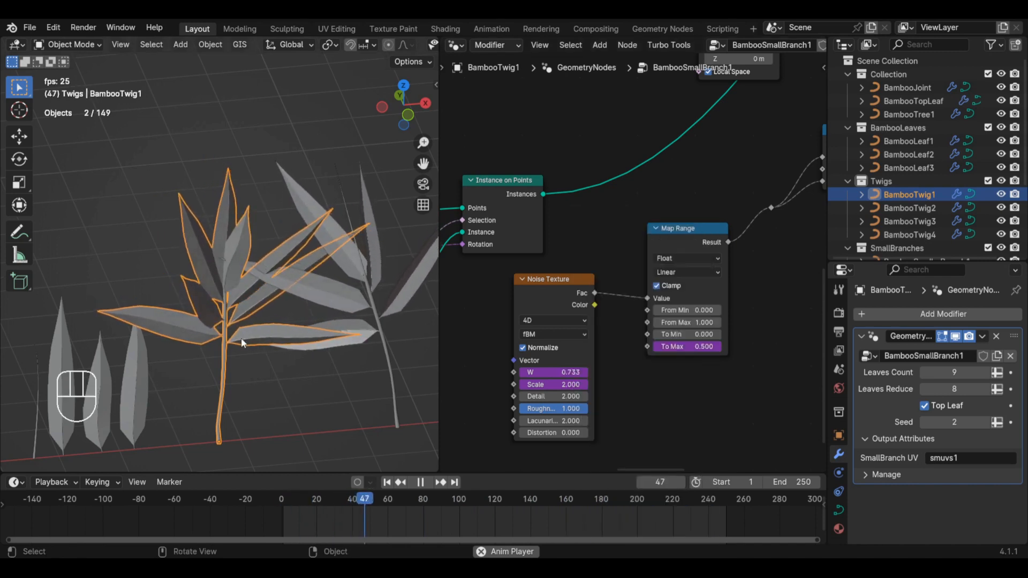
- Compare the Noise Texture and Map Range settings in the node trees of BambooTwig1 and BambooTwig2
scroll(242, 340, "down", 3)
middle_click_drag(244, 340, 284, 332)
scroll(292, 325, "up", 3)
key("alt+a")
left_click(320, 316)
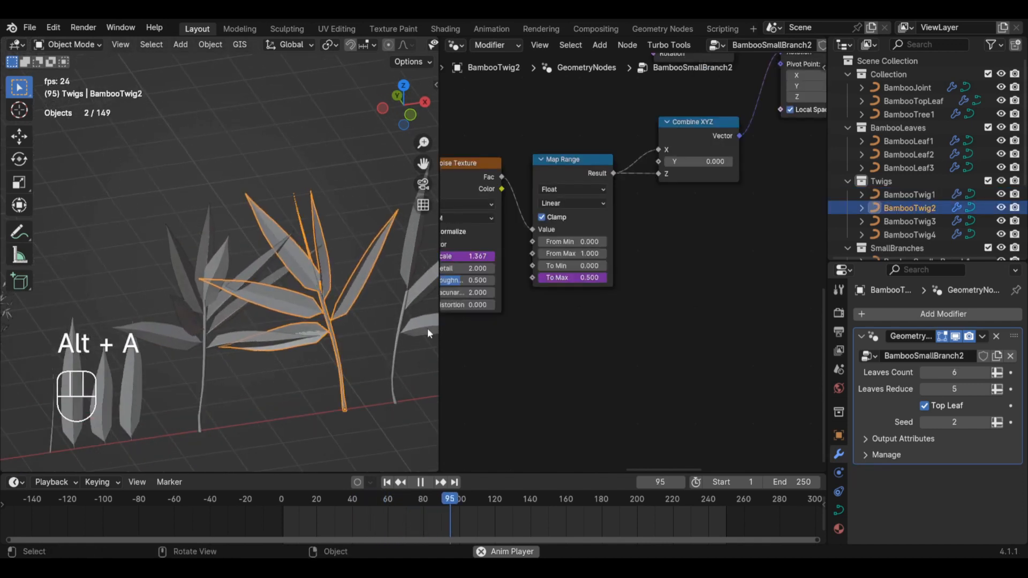
scroll(622, 351, "down", 4)
left_click(262, 319)
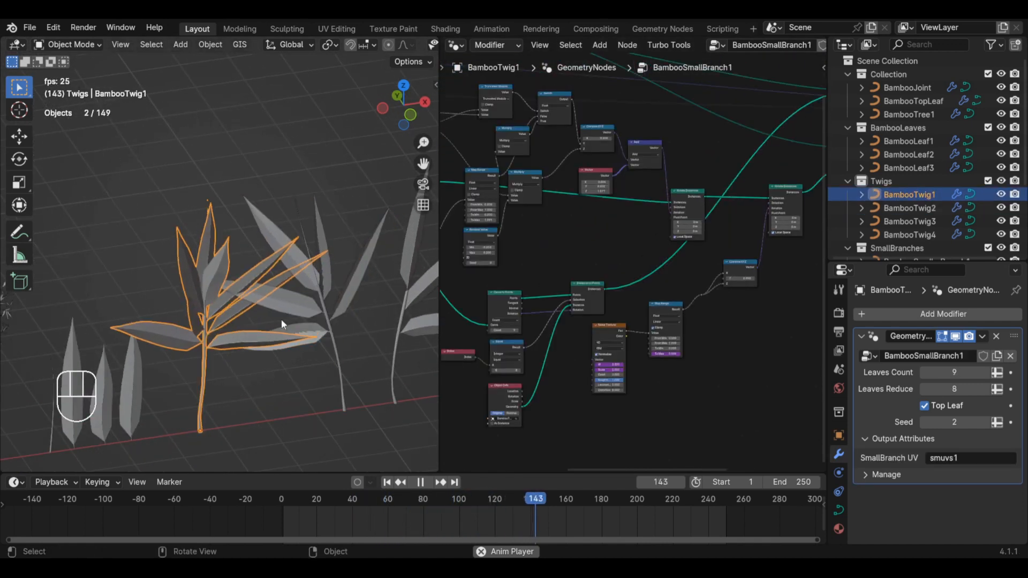
scroll(297, 319, "up", 3)
left_click(299, 310)
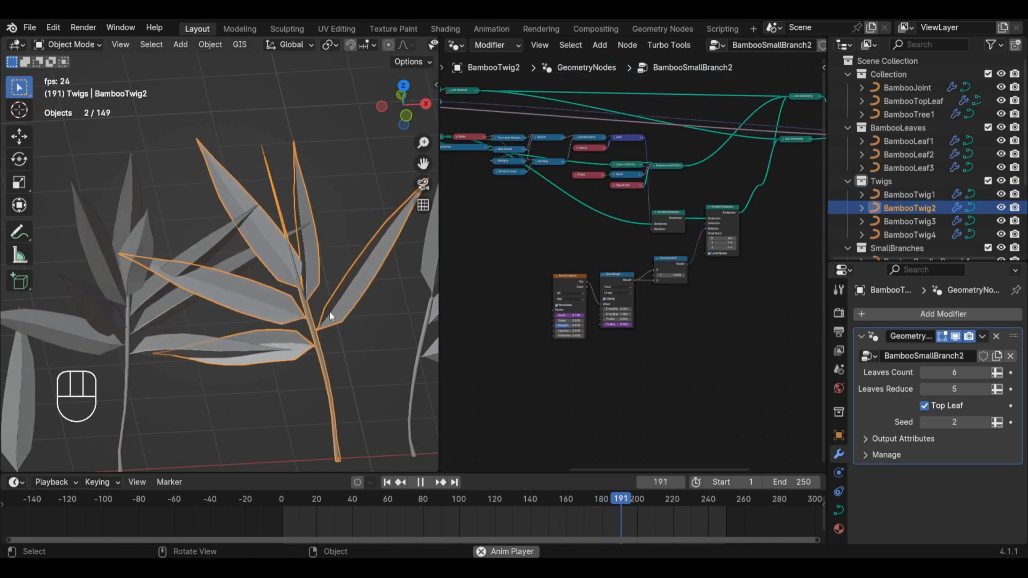
scroll(664, 329, "up", 4)
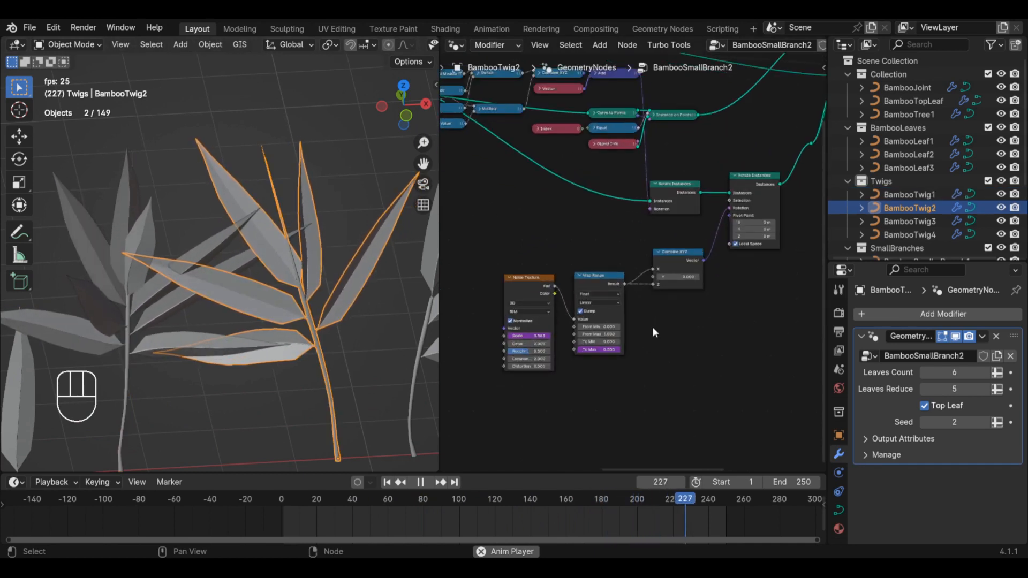
left_click(155, 317)
scroll(586, 297, "up", 5)
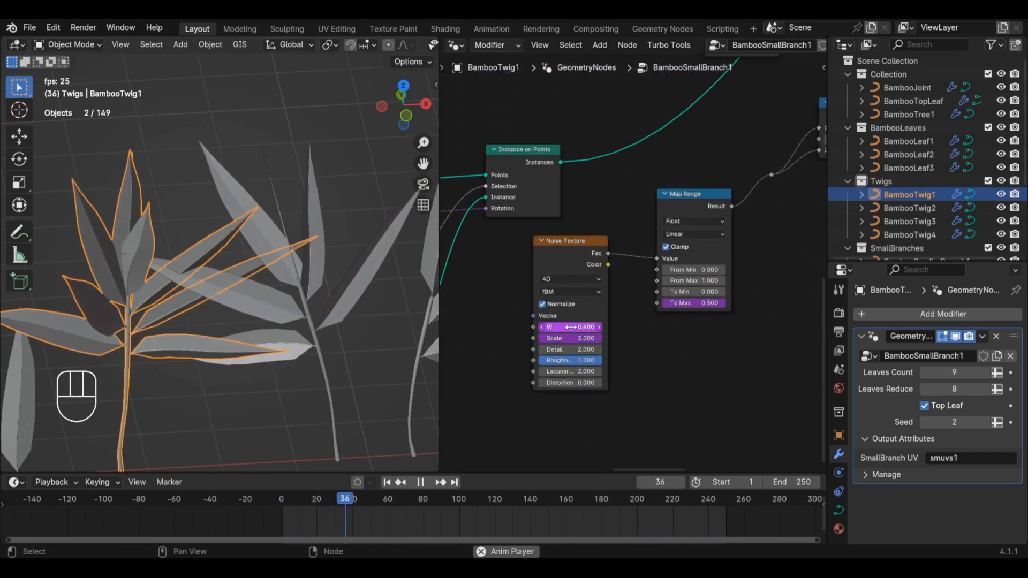
left_click(316, 312)
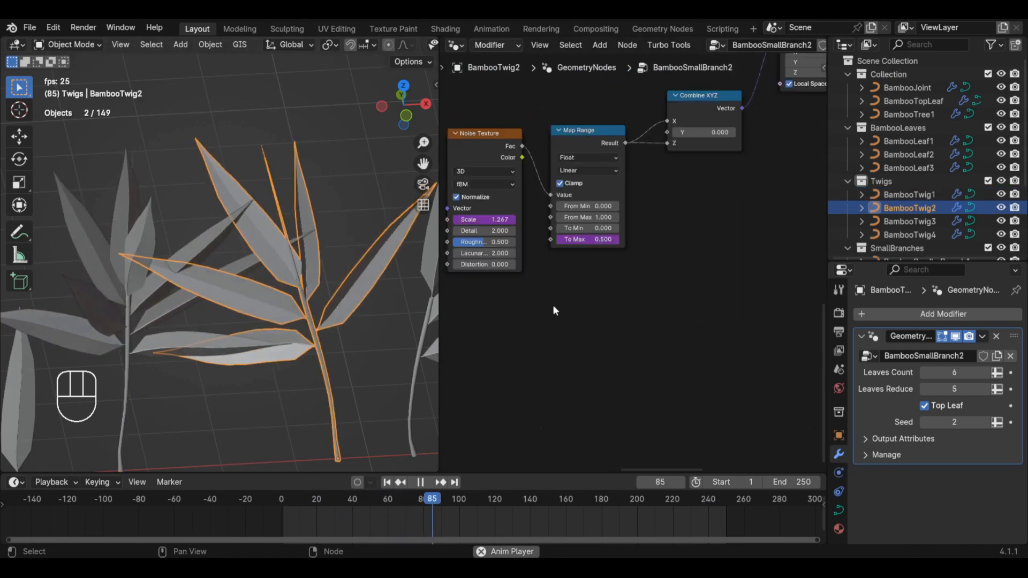
scroll(554, 306, "down", 1)
middle_click_drag(561, 319, 616, 387)
scroll(604, 321, "up", 1)
left_click(156, 325)
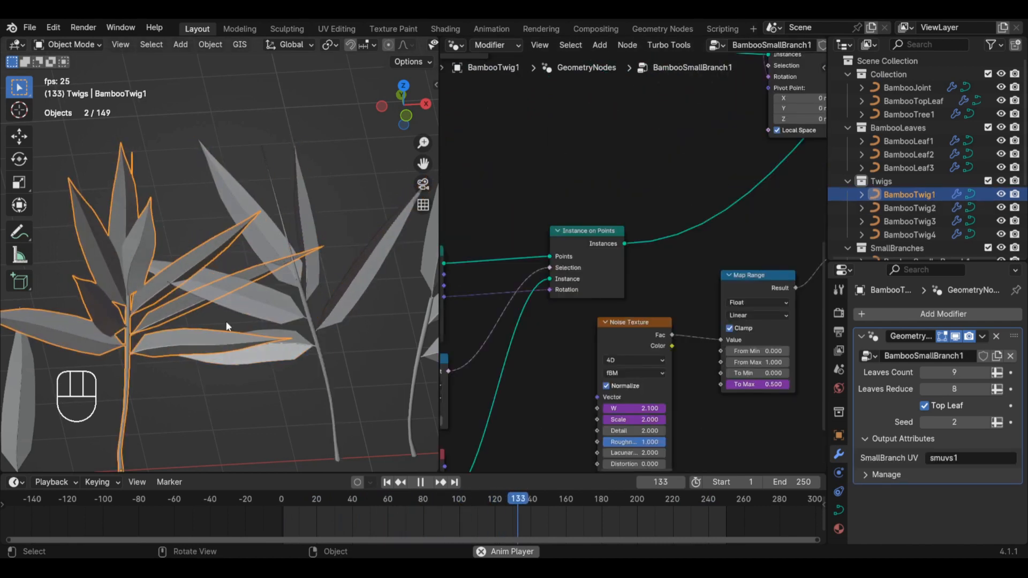
left_click(319, 319)
- Copy BambooTwig1's Noise Texture W value as a new driver and paste it onto BambooTwig2's Noise Texture Scale
left_click(156, 320)
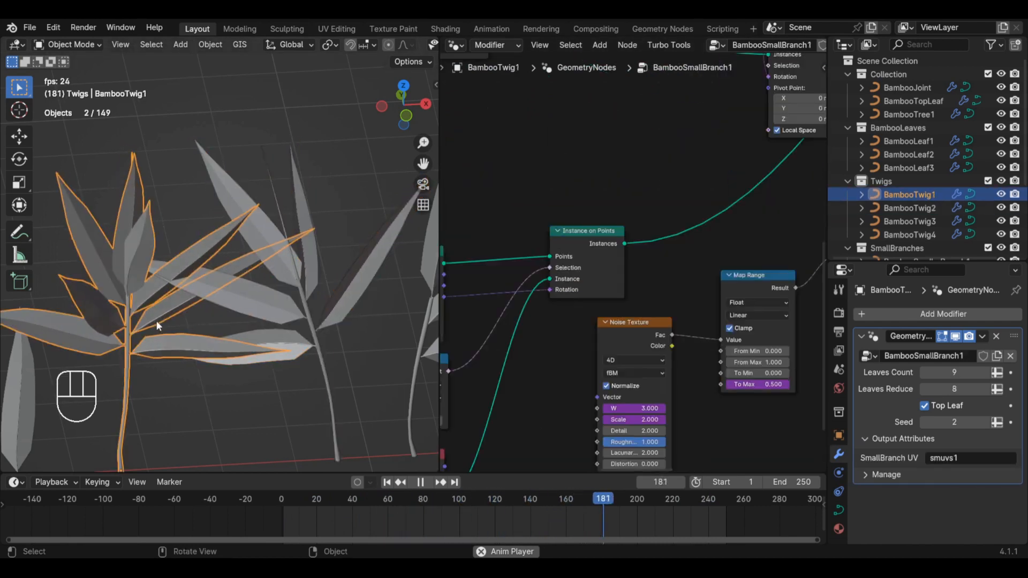
right_click(632, 408)
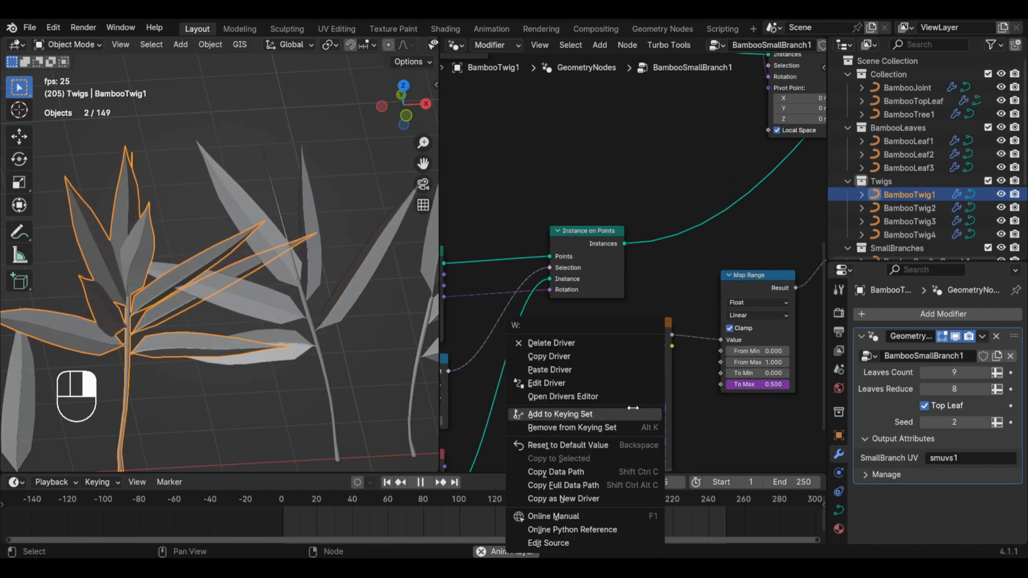
left_click(581, 499)
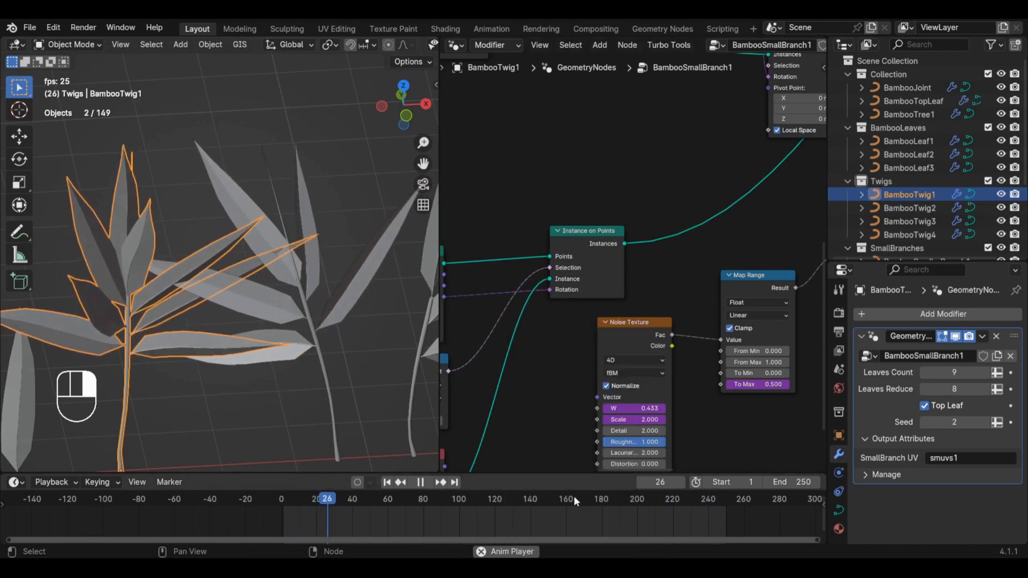
left_click(317, 323)
right_click(558, 299)
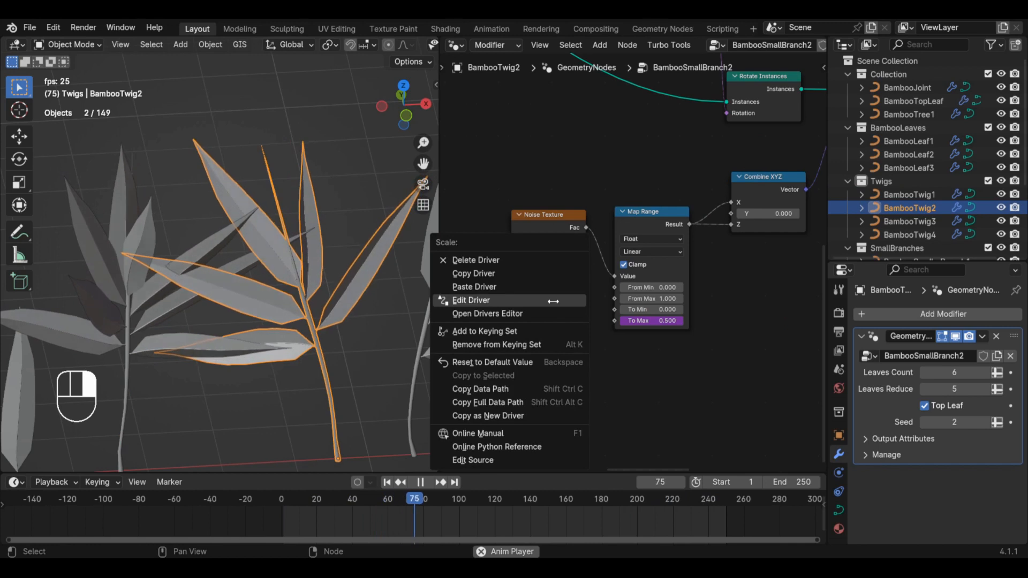
left_click(530, 286)
- Copy BambooTwig1's Noise Texture Scale value as a new driver and paste it onto BambooTwig2's Noise Texture Detail
left_click(210, 337)
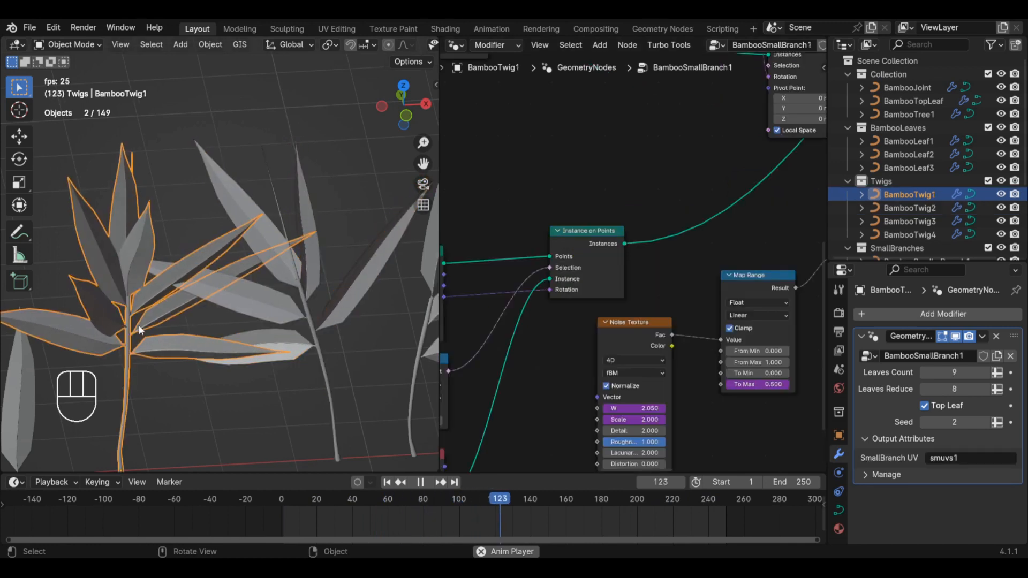
right_click(625, 412)
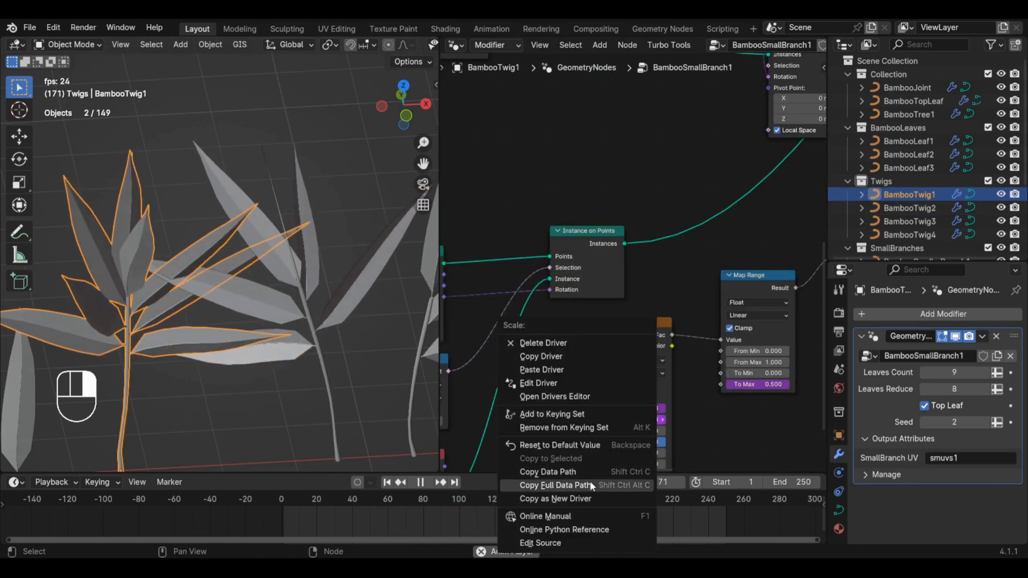
left_click(555, 498)
left_click(333, 316)
right_click(559, 312)
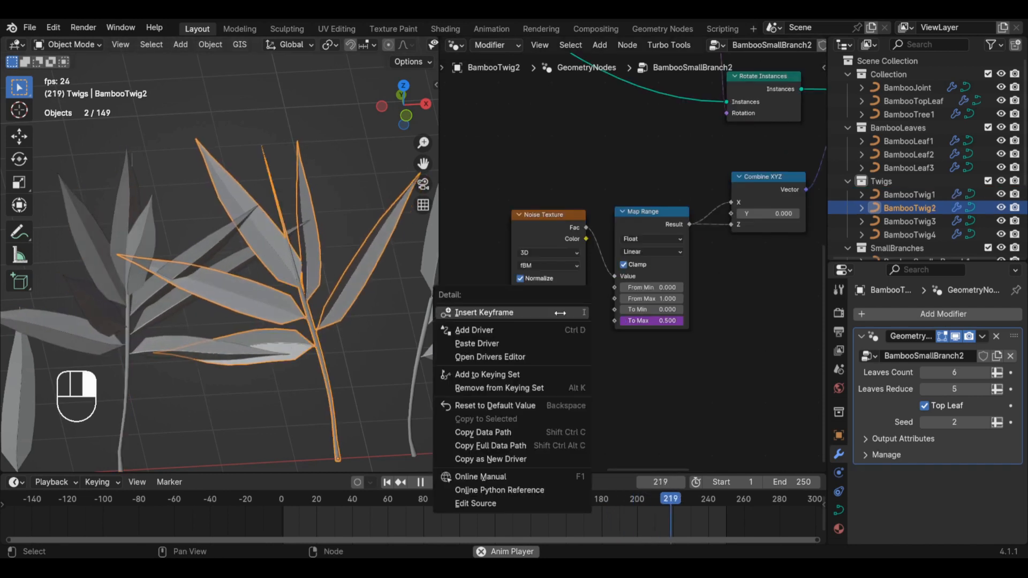
left_click(485, 407)
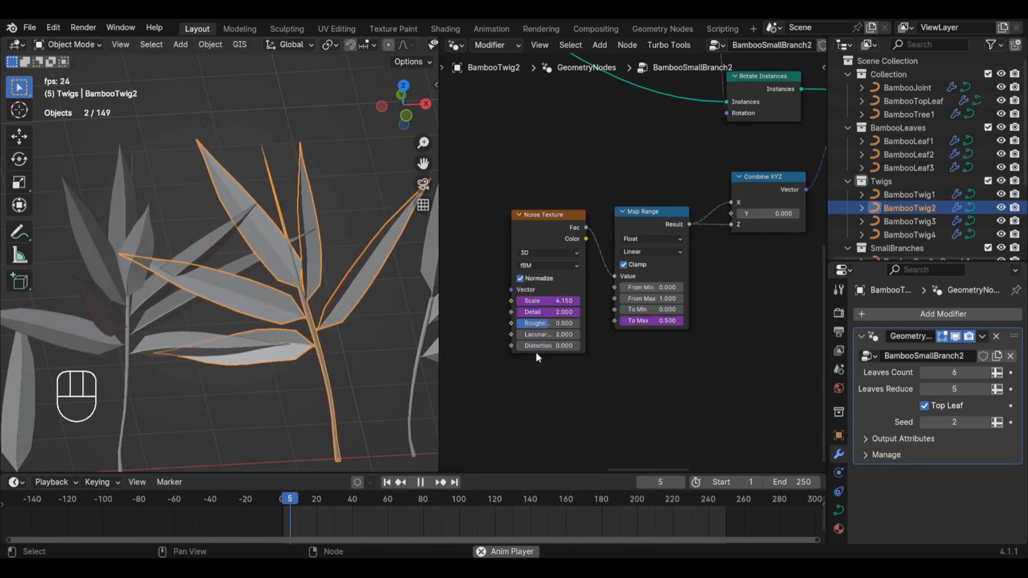
- Copy the Map Range To Max driver from BambooTwig1 to BambooTwig2 and set BambooTwig2's Noise Texture Roughness to 1.000
left_click(195, 319)
right_click(750, 384)
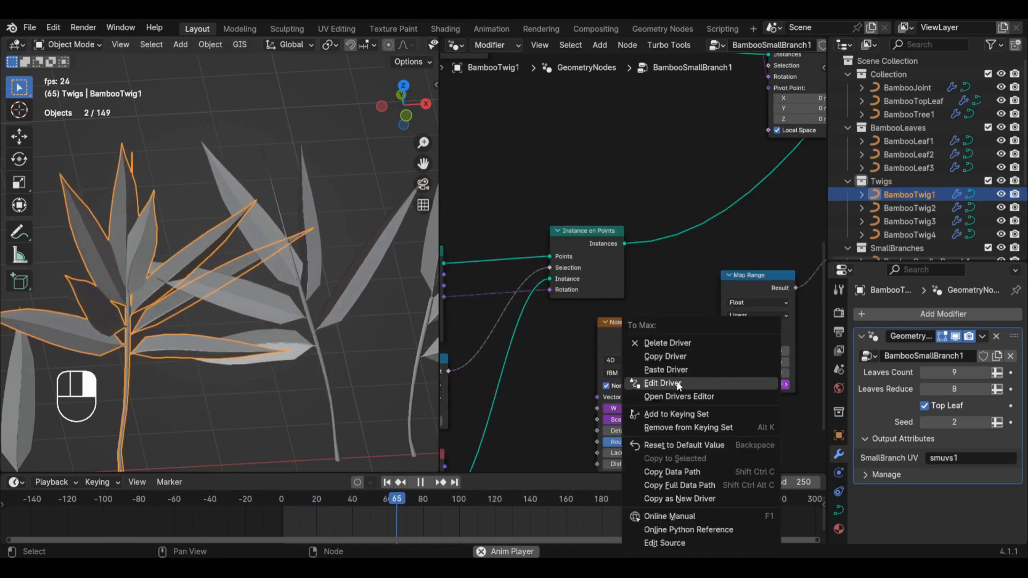
left_click(665, 356)
left_click(316, 324)
right_click(623, 325)
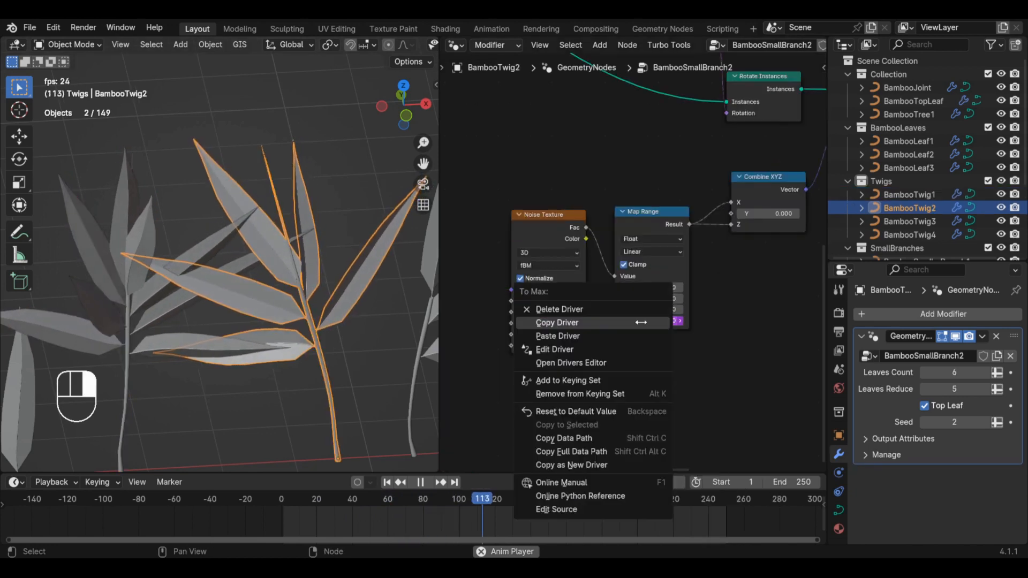
left_click(599, 339)
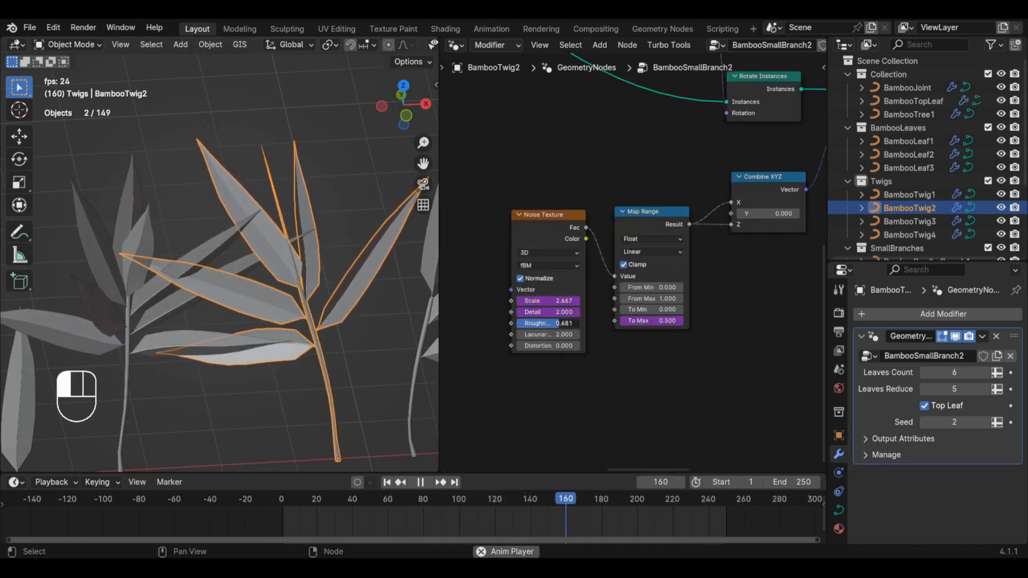
- In BambooTwig3's node tree, move the Rotate Instances node below Instance on Points and merge its outgoing links through a reroute
middle_click_drag(332, 342, 263, 351)
scroll(308, 333, "up", 2)
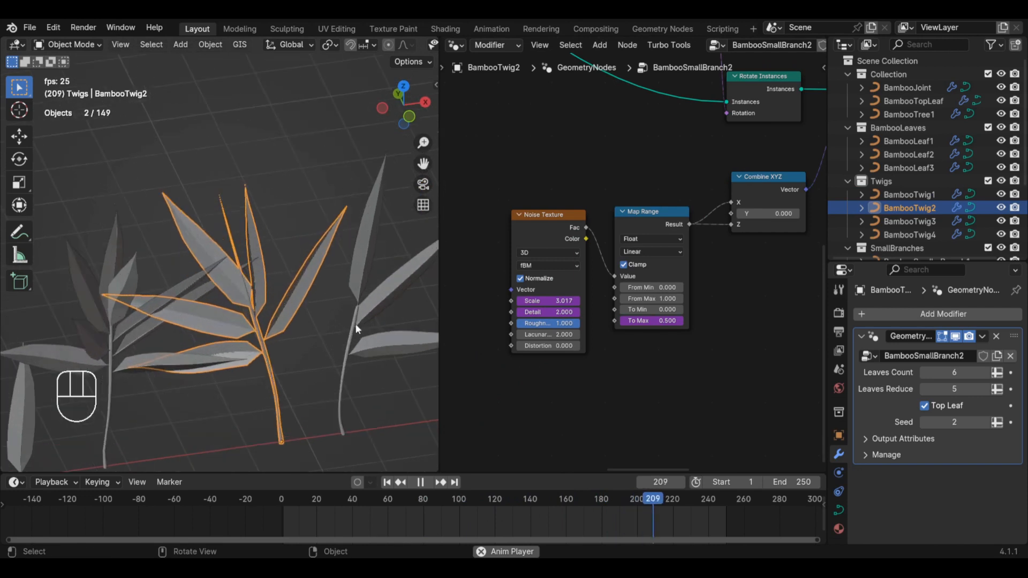
left_click(356, 323)
scroll(617, 328, "down", 10)
middle_click_drag(621, 239, 530, 310)
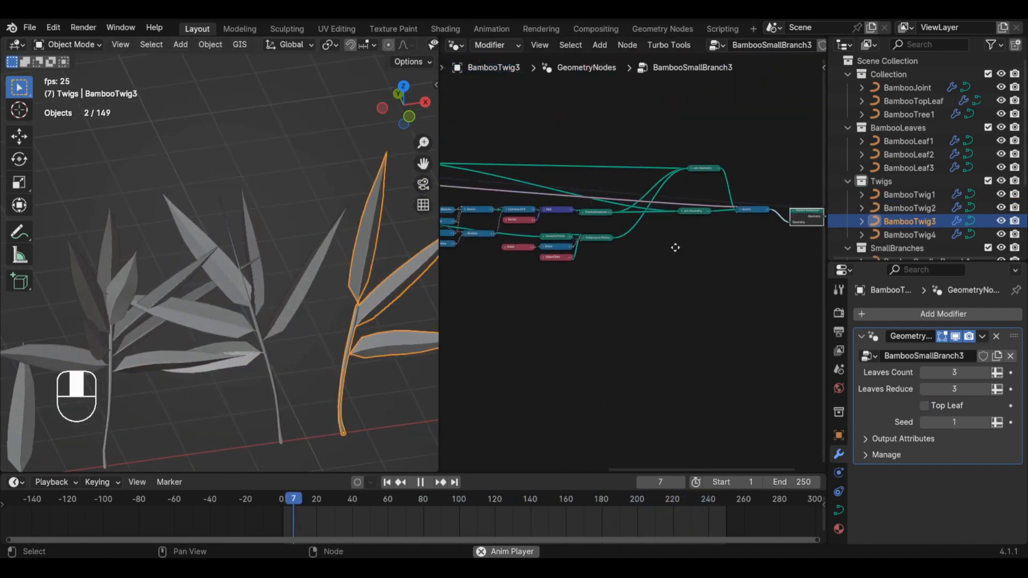
middle_click_drag(675, 248, 628, 263)
scroll(652, 242, "up", 6)
middle_click_drag(572, 228, 668, 206)
left_click_drag(590, 199, 601, 326)
right_click_drag(635, 271, 717, 317, "shift")
- Insert a duplicate of BambooTwig3's Rotate Instances node after the original, expand it and show all its sockets
key("shift+a")
left_click(597, 321)
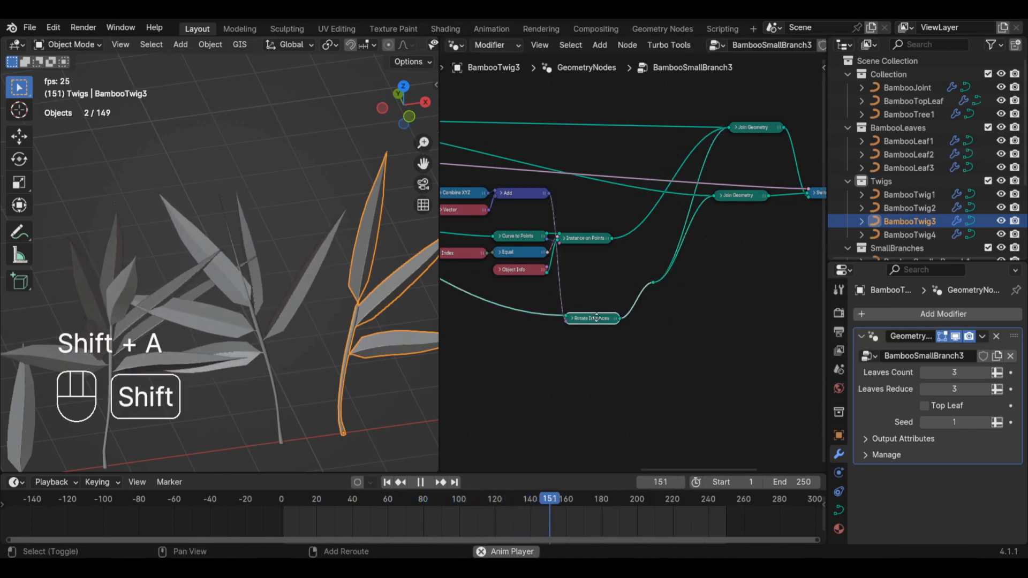
key("shift+d")
left_click(642, 314)
scroll(639, 314, "up", 3)
left_click(661, 308)
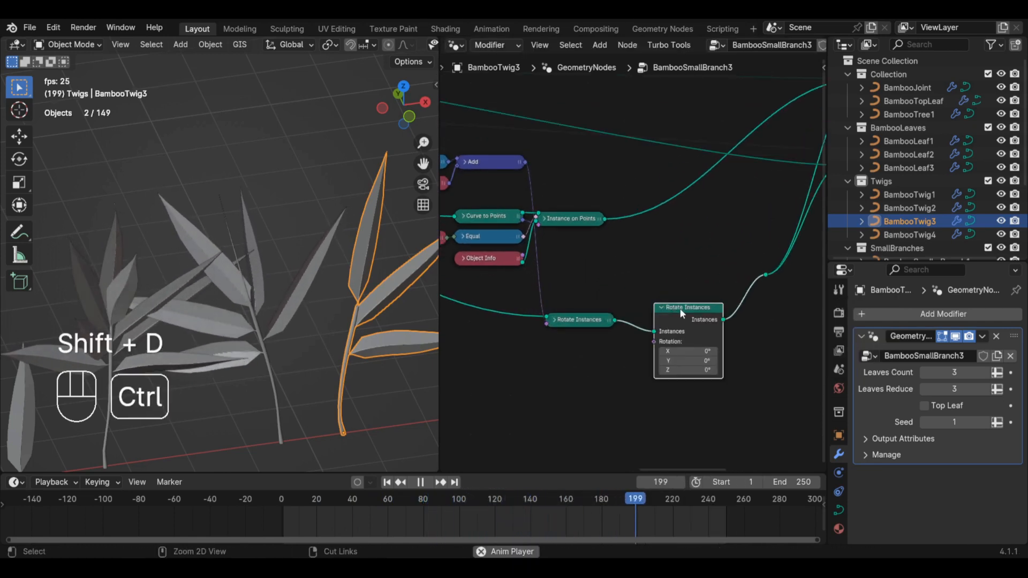
key("ctrl+h")
middle_click_drag(597, 354, 630, 255)
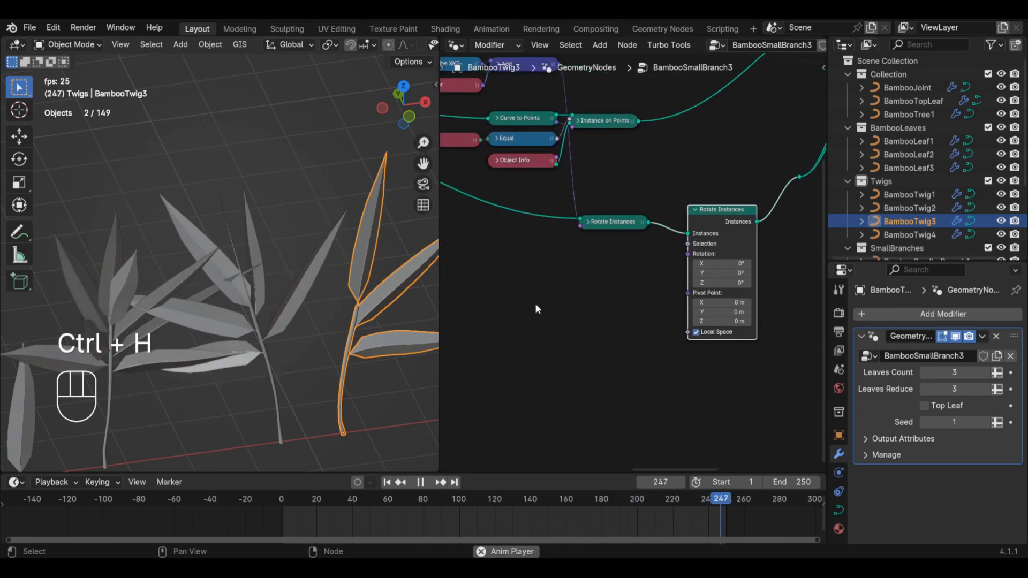
- Copy the Noise Texture, Map Range and Combine XYZ nodes from BambooTwig2 into BambooTwig3's node tree
left_click(282, 321)
middle_click_drag(541, 335, 567, 309)
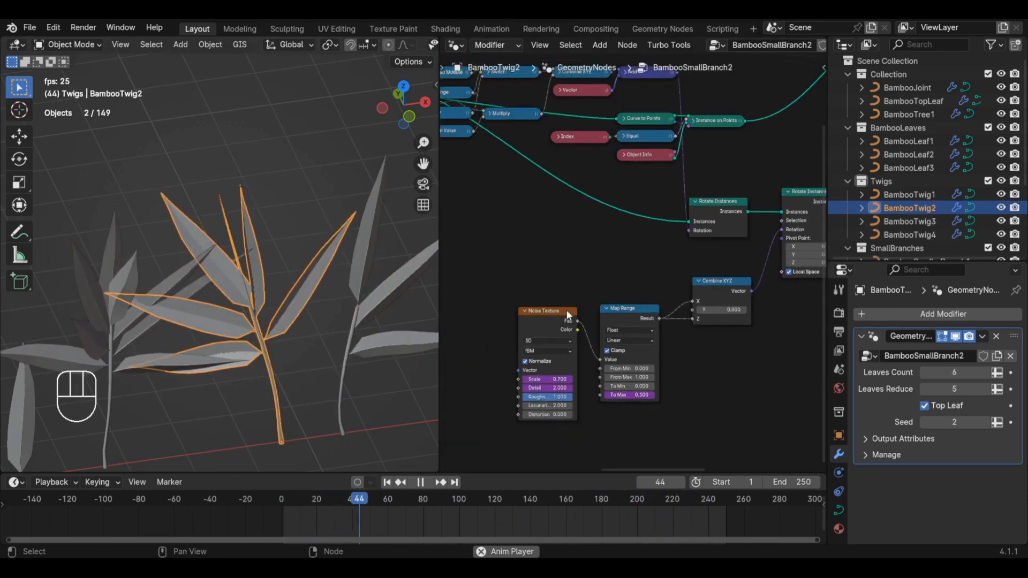
left_click(712, 287, "shift")
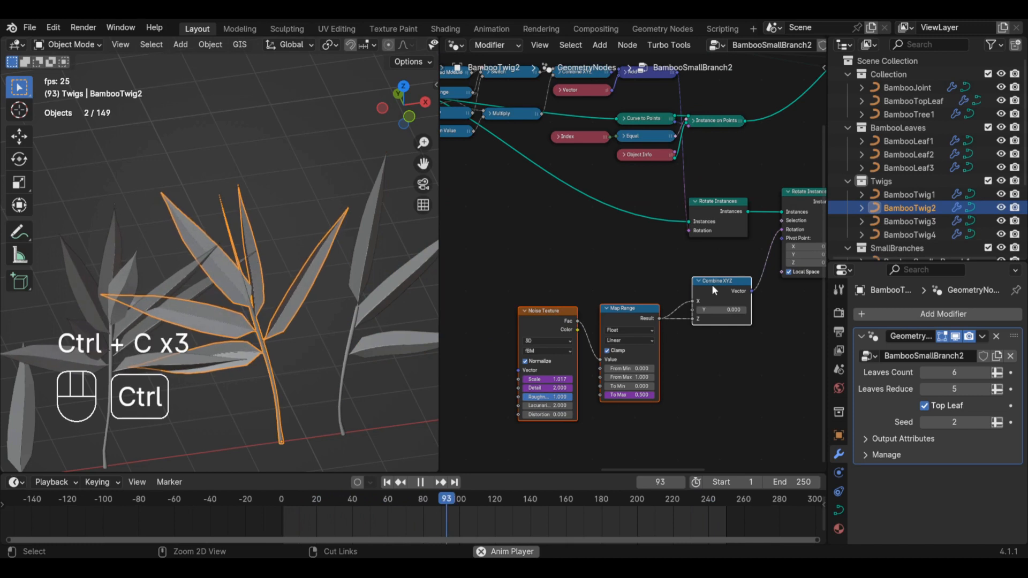
left_click(403, 281)
key("ctrl+v")
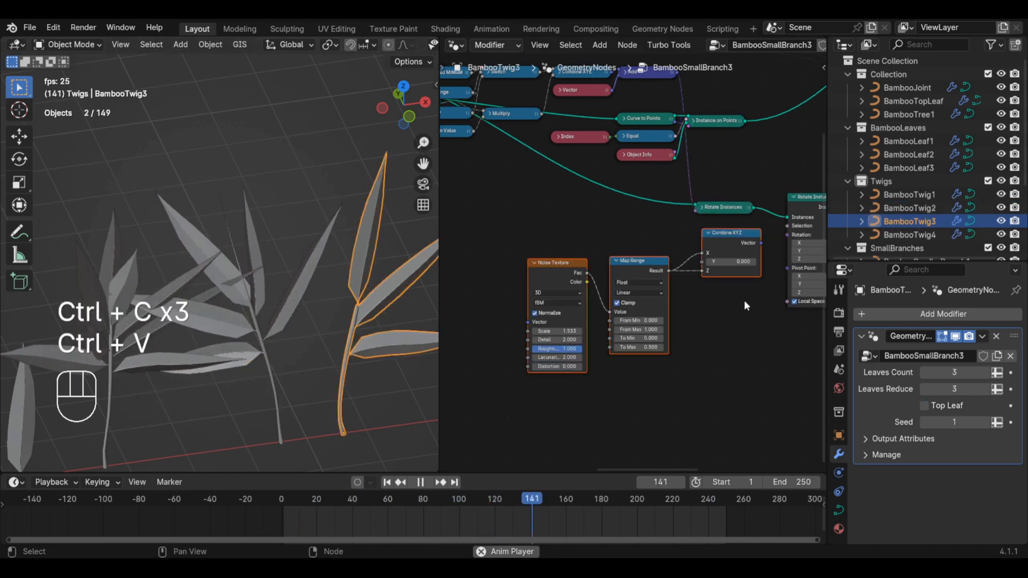
- Place the pasted nodes below the rotation nodes and link Combine XYZ's Vector to the second Rotate Instances' Rotation
key("g")
left_click(730, 335)
left_click_drag(739, 281, 788, 235)
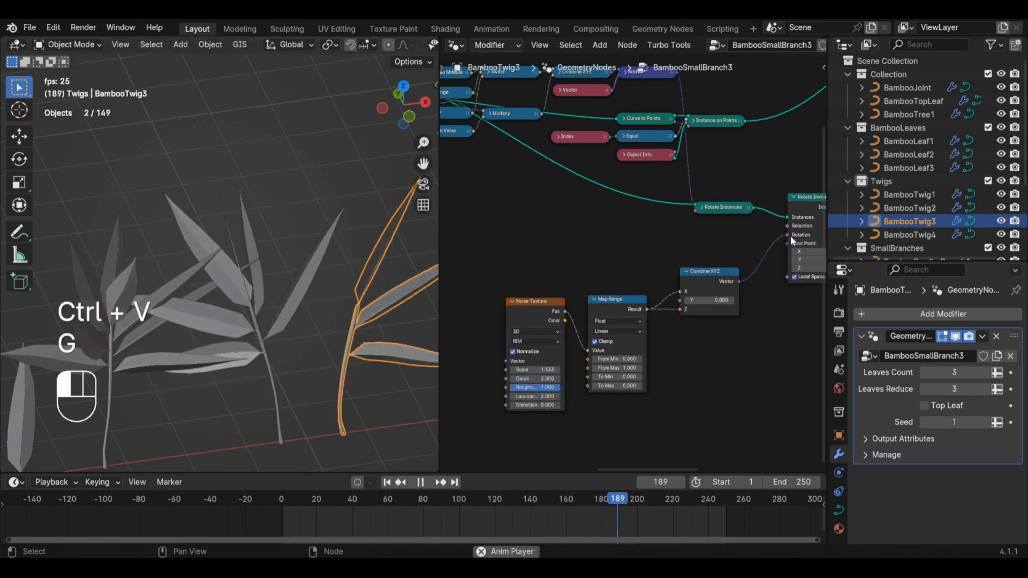
left_click(709, 356)
- Copy BambooTwig2's Noise Texture Scale value as a new driver and paste it onto BambooTwig3's Noise Texture Scale
middle_click_drag(711, 357, 712, 324)
middle_click_drag(619, 343, 664, 323)
scroll(584, 319, "up", 5)
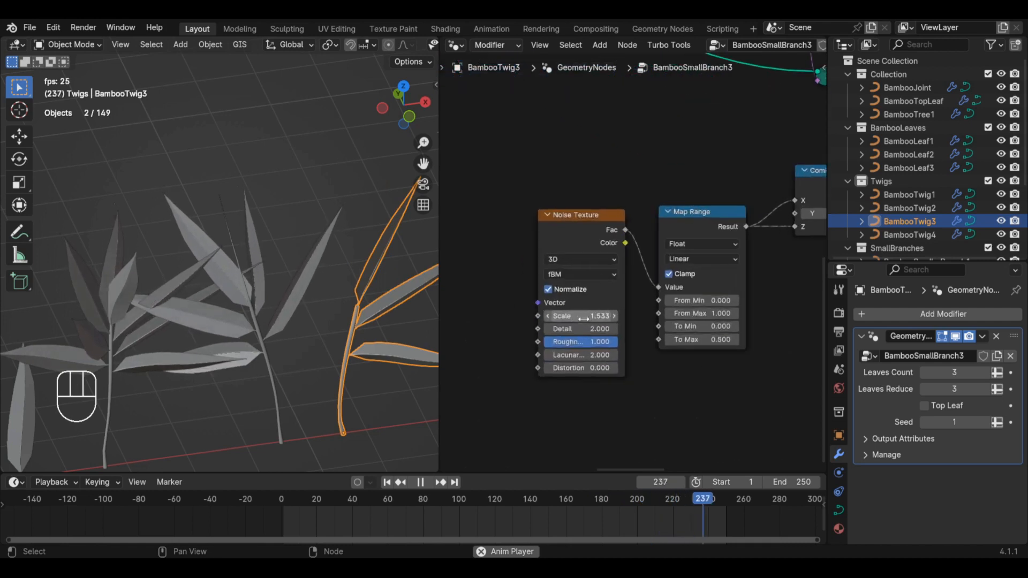
left_click(253, 296)
right_click(584, 328)
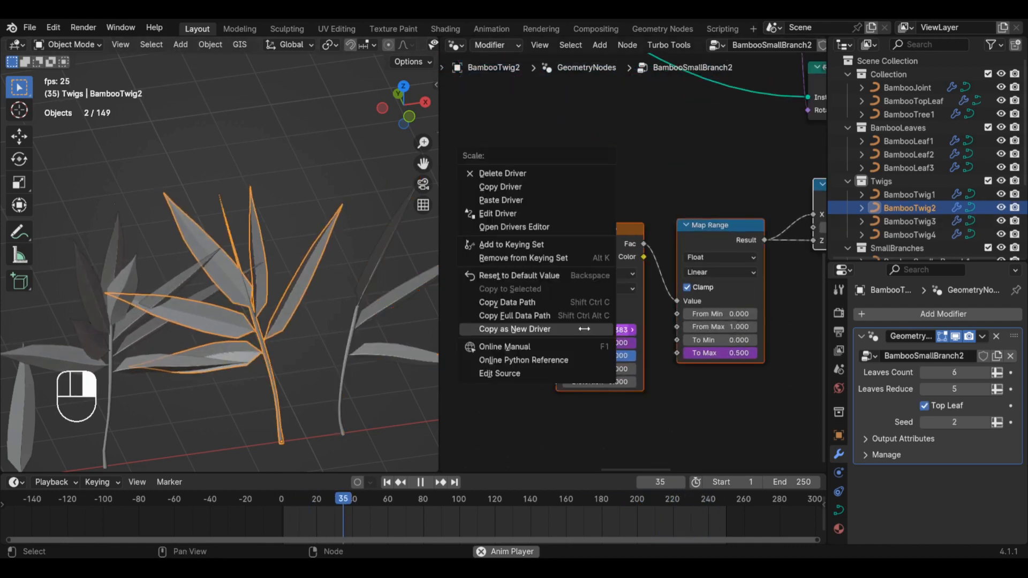
left_click(584, 328)
left_click(374, 303)
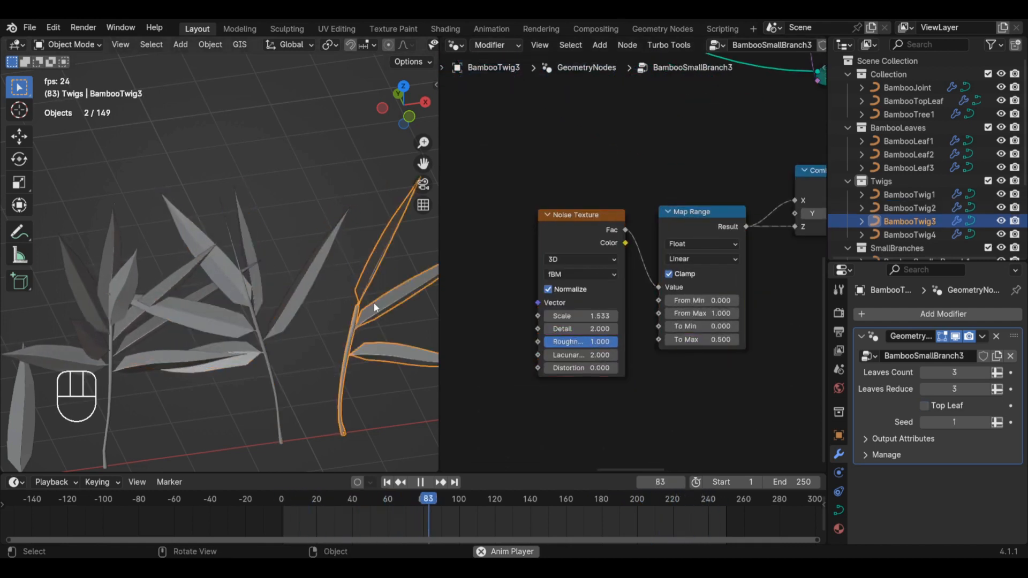
right_click(577, 316)
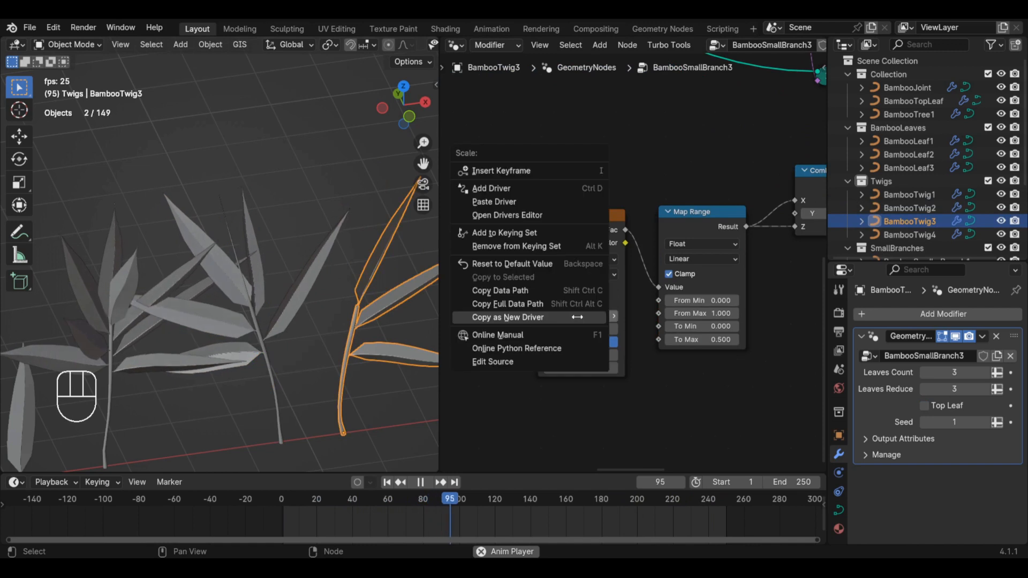
left_click(517, 202)
- Copy the Noise Texture Detail driver from BambooTwig2 and paste it onto BambooTwig3's Noise Texture Detail
left_click(253, 297)
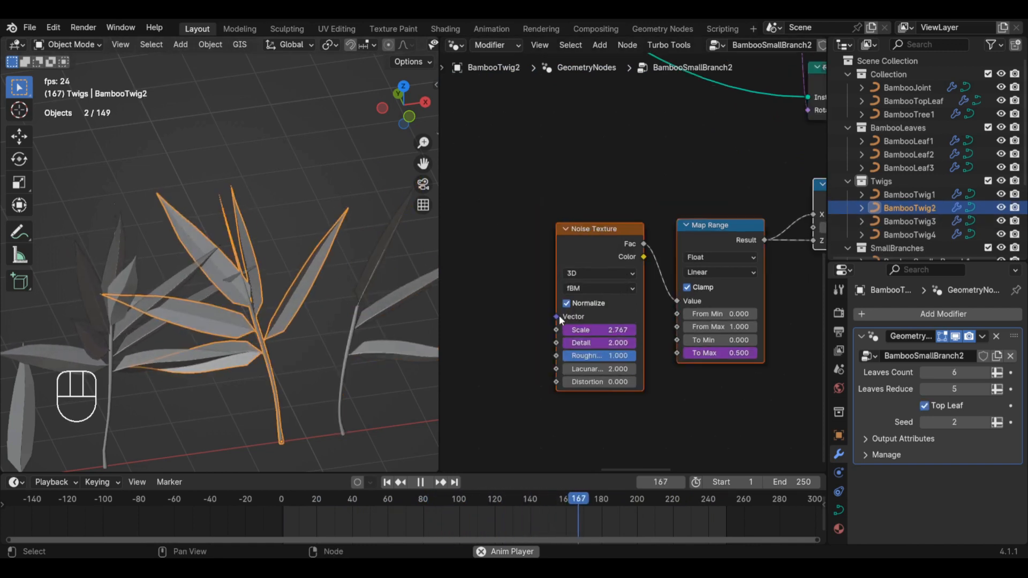
right_click(571, 347)
left_click(535, 336)
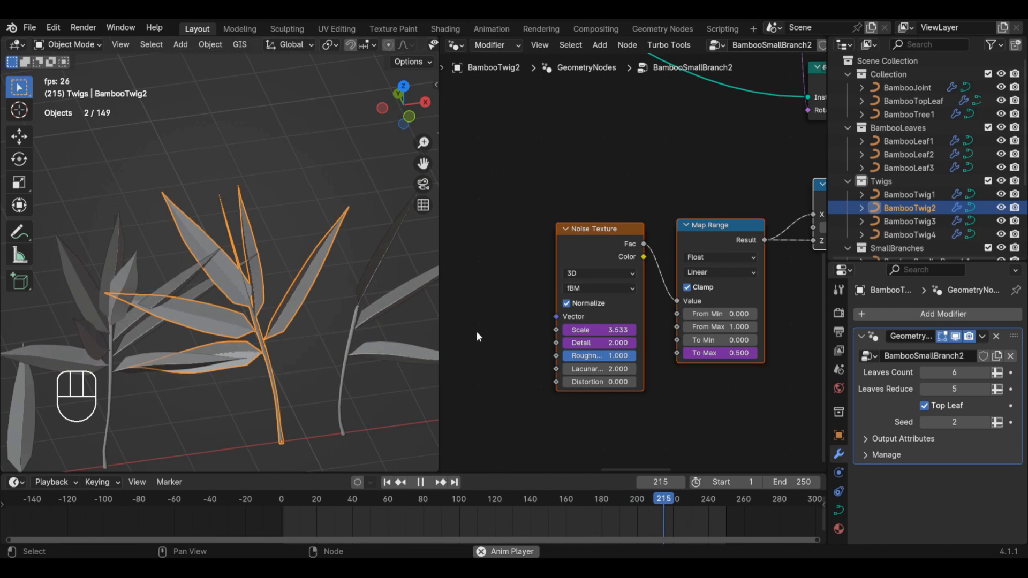
left_click(385, 307)
right_click(577, 328)
left_click(538, 361)
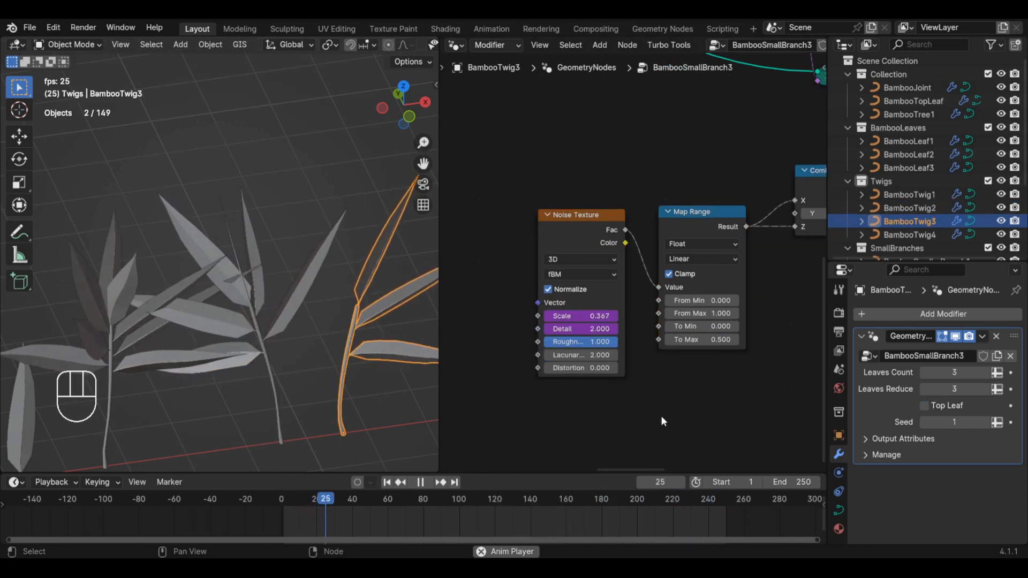
- Copy the Map Range To Max driver from BambooTwig2 and paste it onto BambooTwig3's Map Range To Max
middle_click_drag(659, 401, 633, 401)
left_click(272, 331)
right_click(693, 352)
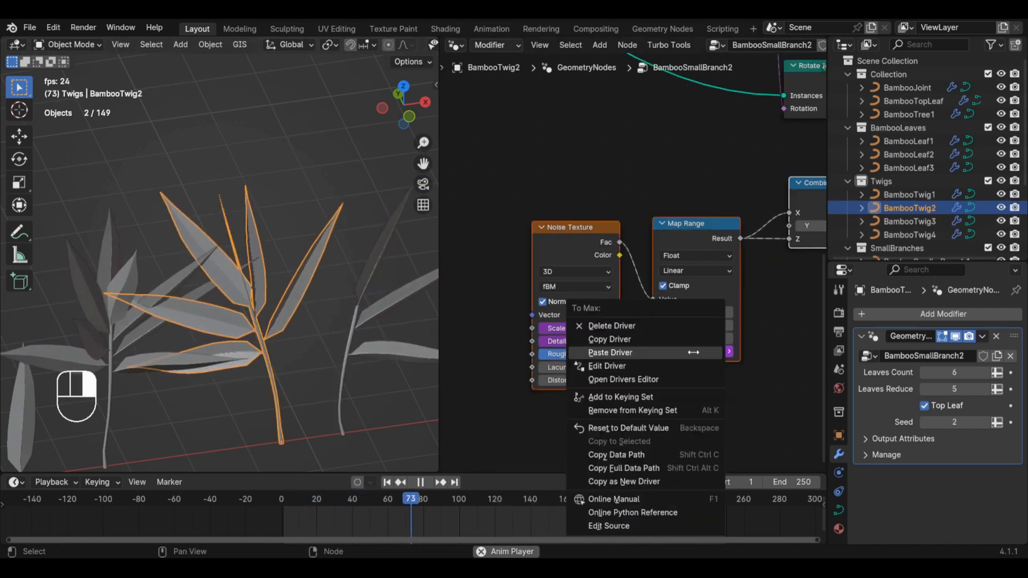
left_click(610, 339)
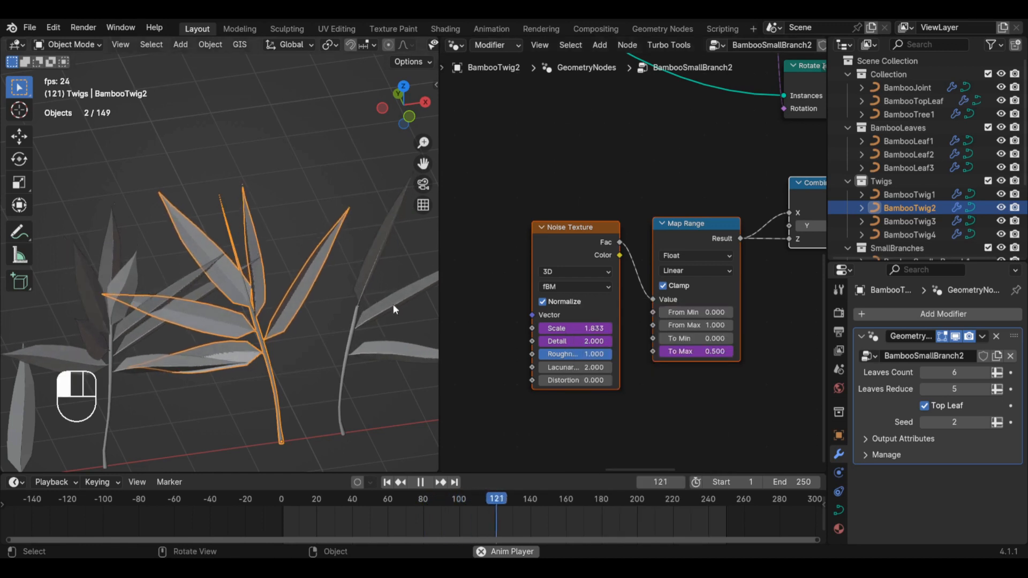
left_click(393, 304)
right_click(664, 337)
left_click(631, 368)
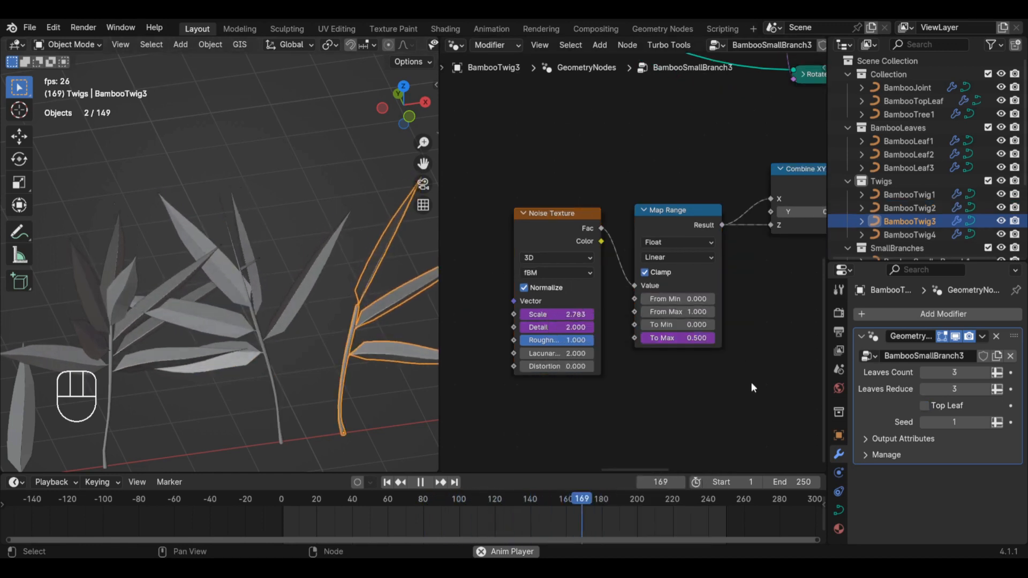
- Try a WindStrength of 0 on BambooTree1's geometry nodes modifier
scroll(691, 382, "down", 2)
middle_click_drag(691, 382, 659, 392)
scroll(297, 326, "down", 3)
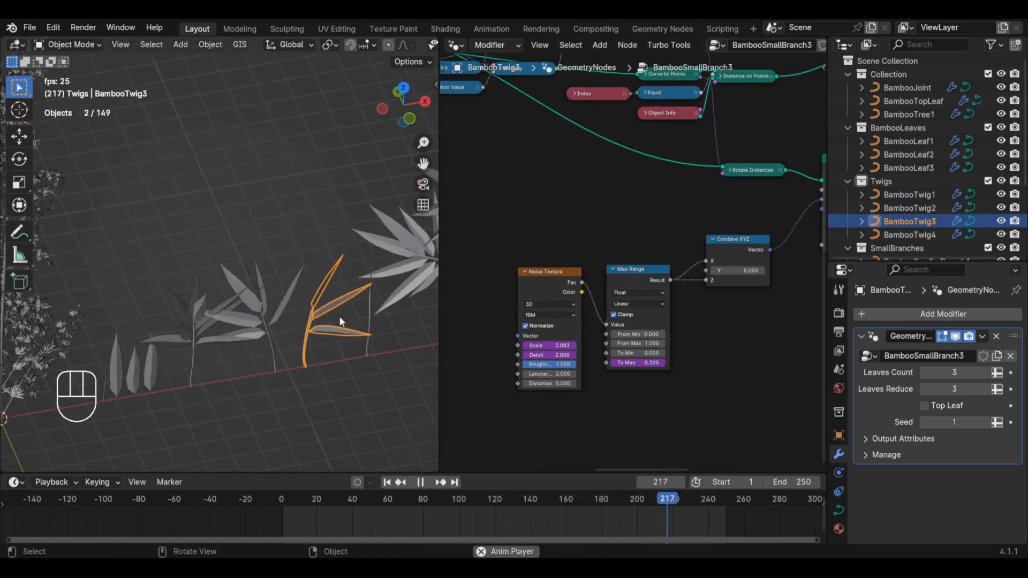
middle_click_drag(339, 316, 258, 282, "shift")
key("alt+a")
left_click(122, 290)
scroll(259, 283, "up", 3)
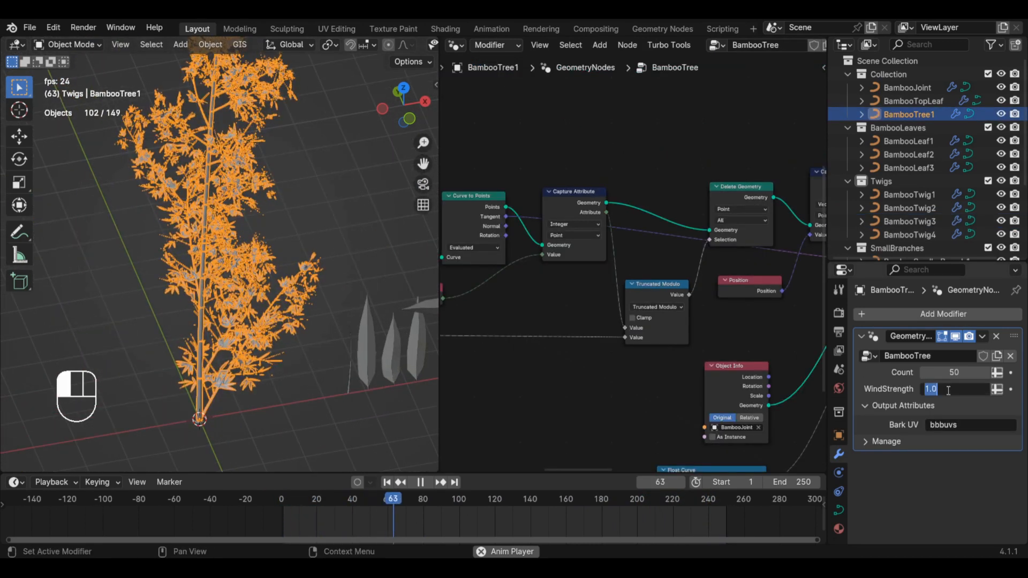
type("0")
key("Return")
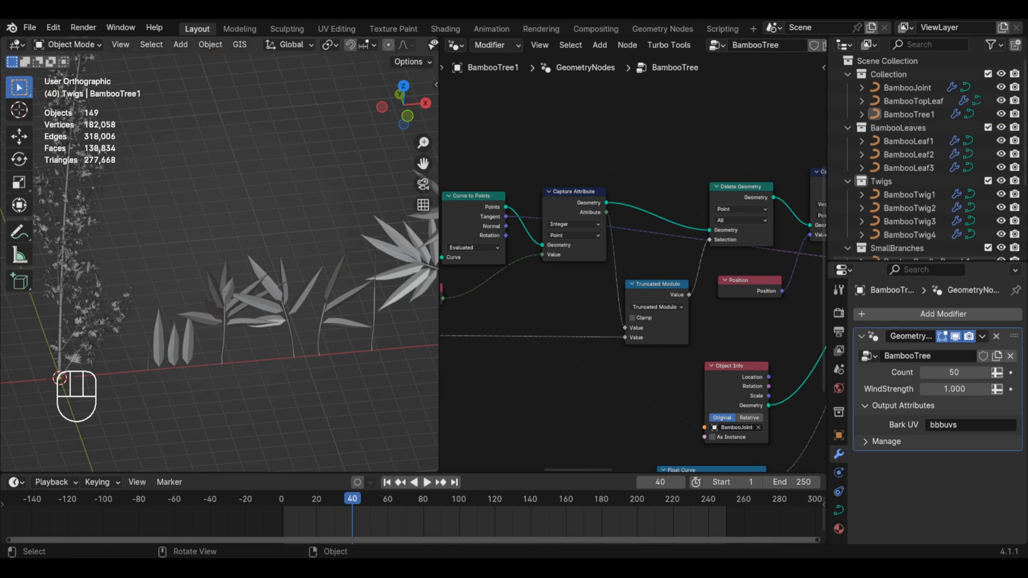
- In BambooSmallerBranch1's node tree, insert a duplicate of the Rotate Instances node between the original and Join Geometry
scroll(287, 302, "up", 3)
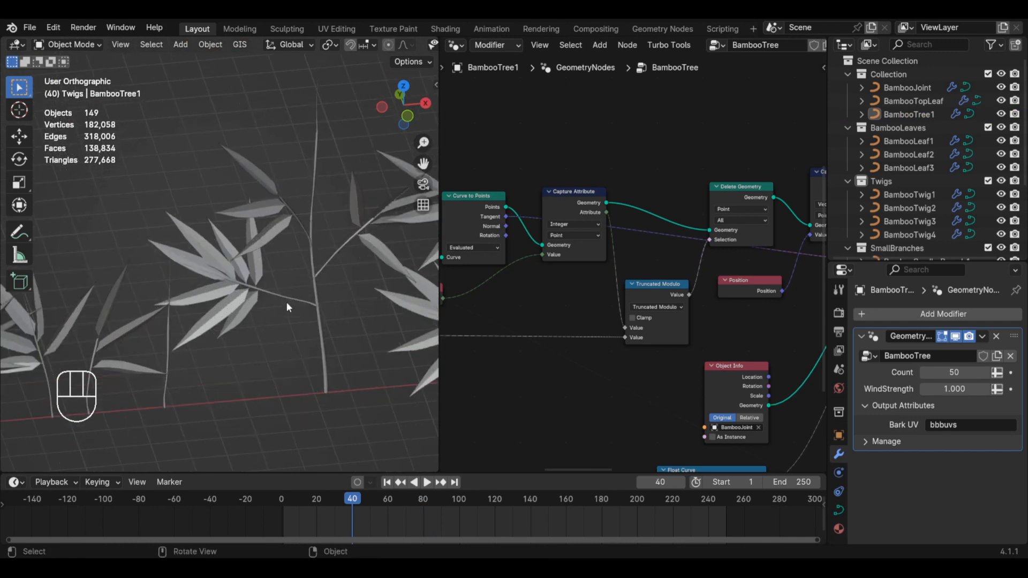
left_click(291, 296)
scroll(657, 347, "down", 5)
scroll(635, 218, "up", 5)
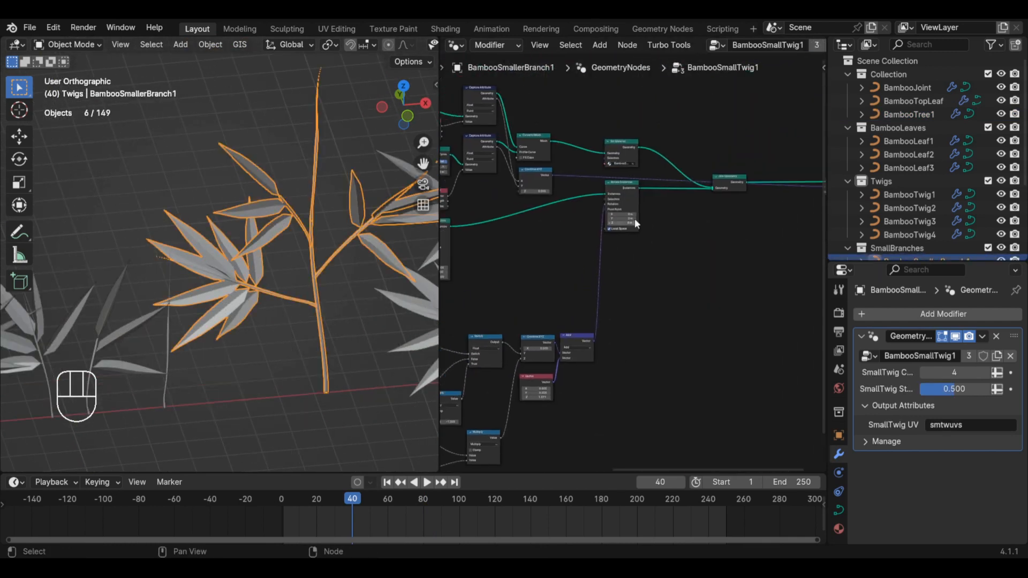
left_click_drag(625, 192, 589, 211)
key("shift+d")
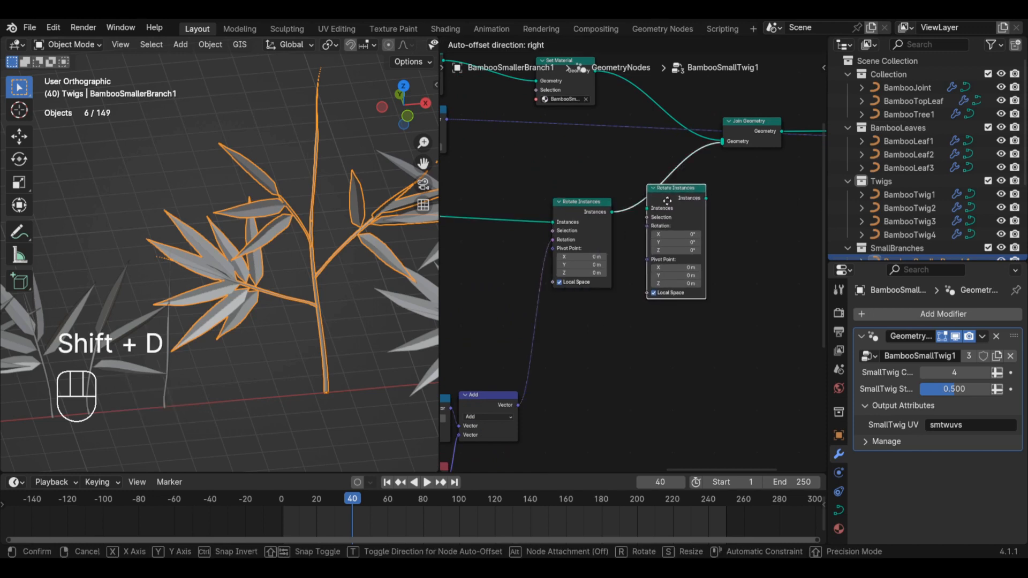
left_click(640, 321)
- Add a Noise Texture node below the two Rotate Instances nodes in BambooSmallerBranch1's node tree
middle_click_drag(641, 321, 677, 254)
scroll(679, 298, "down", 2)
left_click(677, 256)
key("shift+a")
left_click(678, 258)
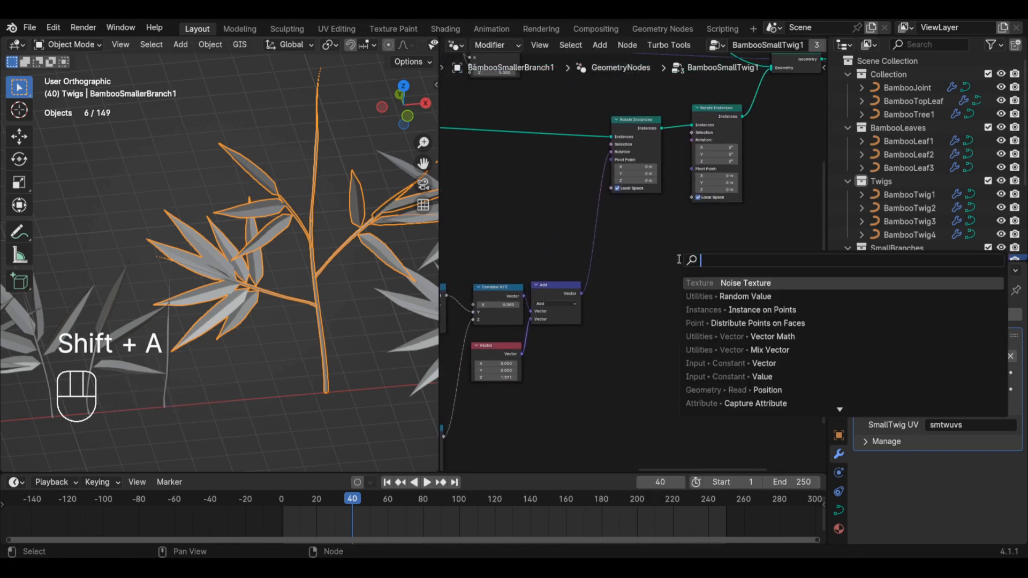
type("noi")
left_click(707, 284)
left_click(596, 342)
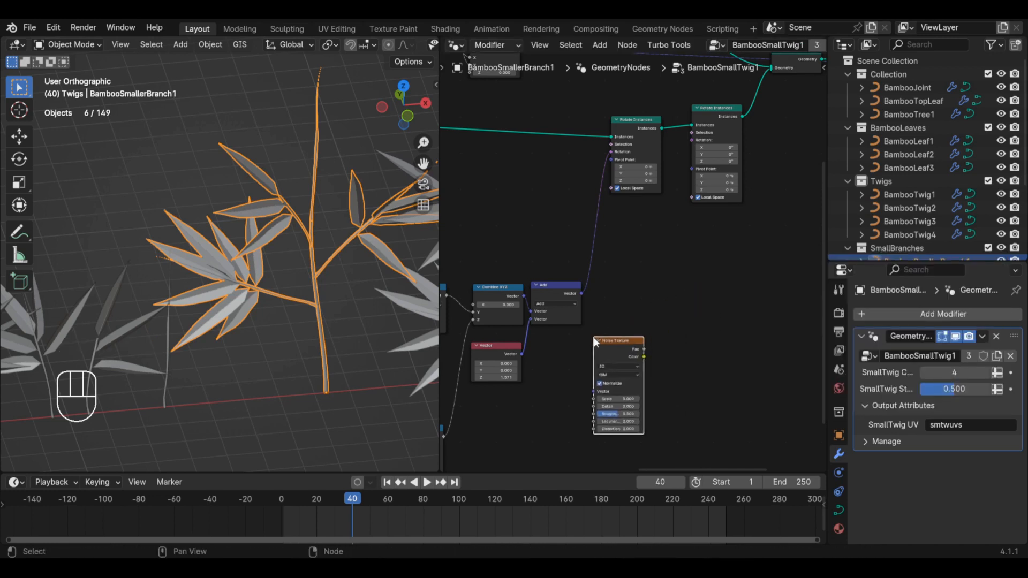
- Add a Map Range node with its Value fed by the Noise Texture's Fac output, and arrange the two nodes
left_click_drag(677, 226, 658, 319)
type("map")
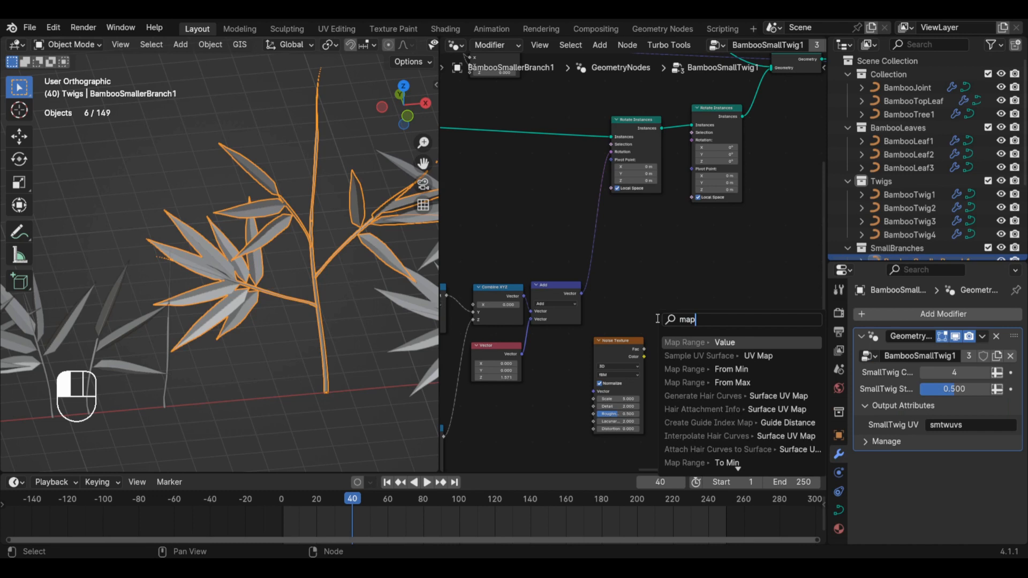
key("Return")
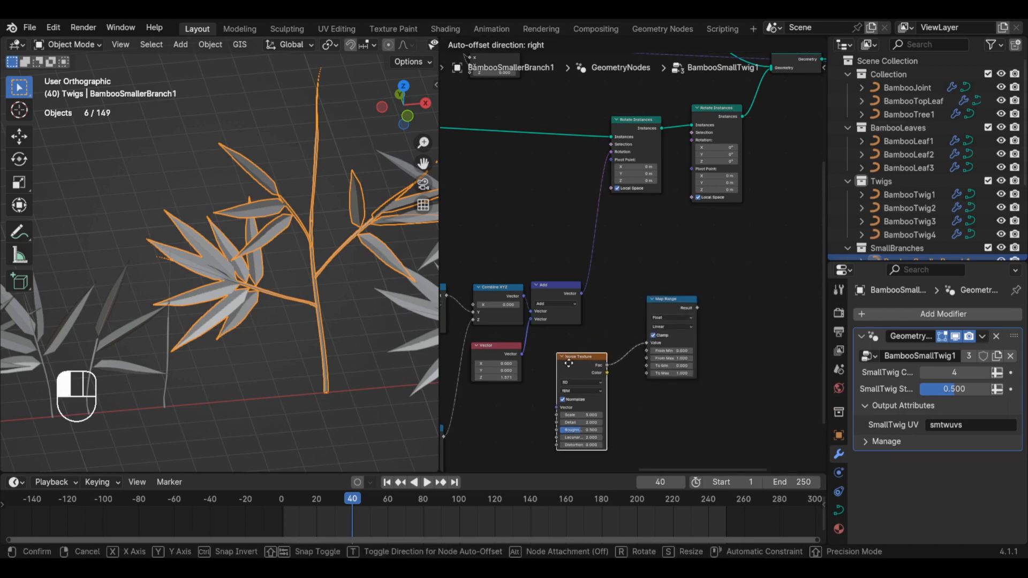
left_click(657, 309)
- Add a Combine XYZ node, feed the Map Range Result into X and Z, and link its Vector to the second Rotate Instances' Rotation
key("shift+a")
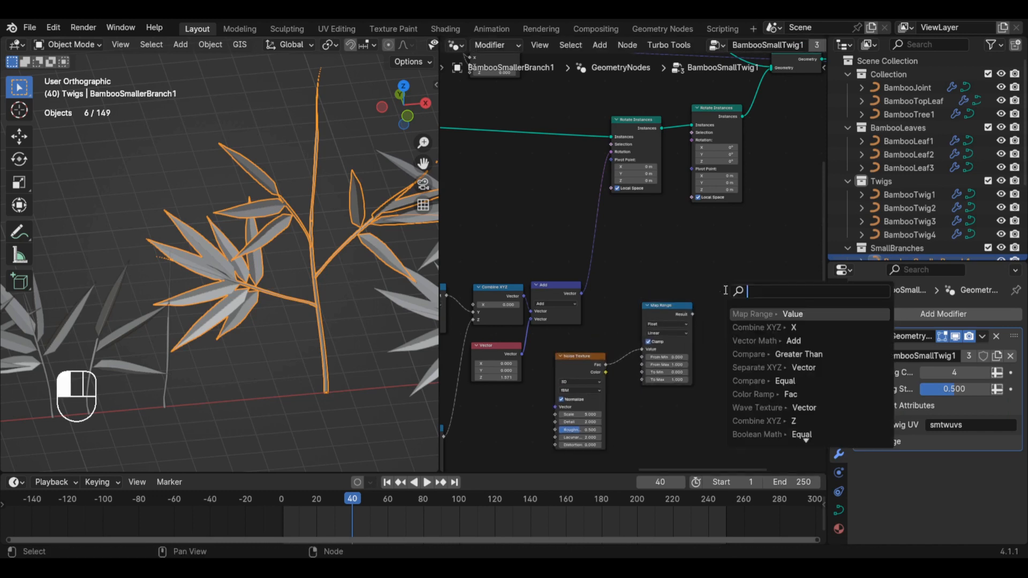
type("comb")
key("Return")
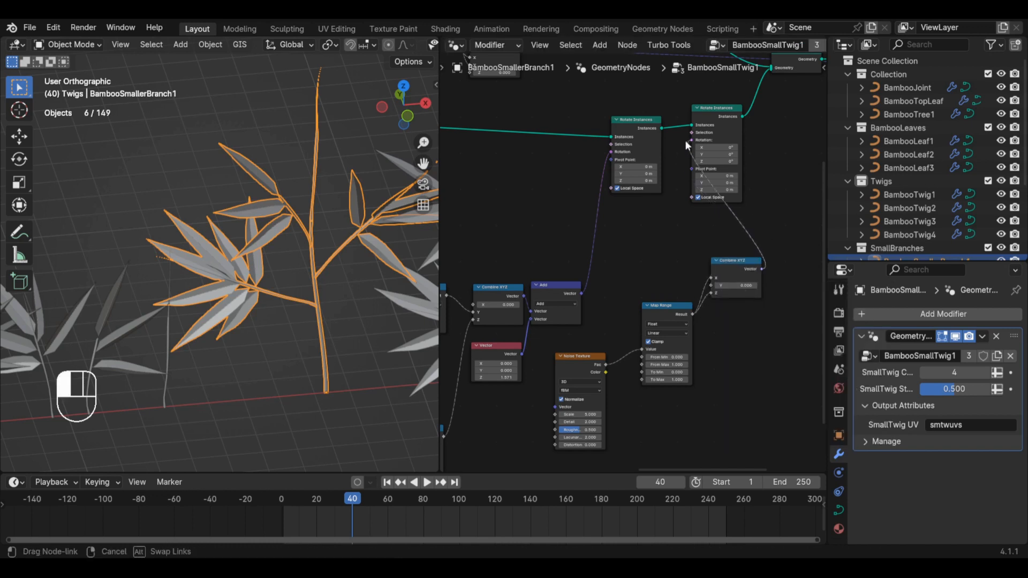
left_click_drag(685, 140, 685, 140)
- Reposition the nodes around Join Geometry to make room beside the second Rotate Instances node
middle_click_drag(770, 150, 644, 271)
left_click_drag(721, 128, 607, 231)
key("g")
left_click(718, 240)
left_click(713, 366)
middle_click_drag(638, 443, 756, 268)
scroll(649, 361, "up", 4)
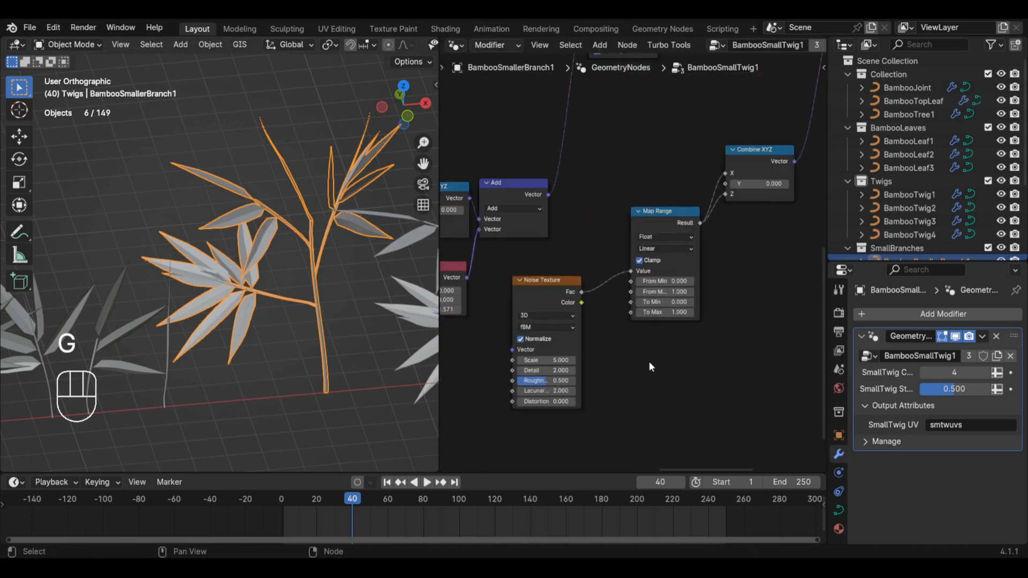
- Paste the WindStrength driver onto the Map Range node's To Max and adjust its expression so it evaluates to 0.25
middle_click_drag(649, 361, 711, 360)
scroll(711, 359, "up", 2)
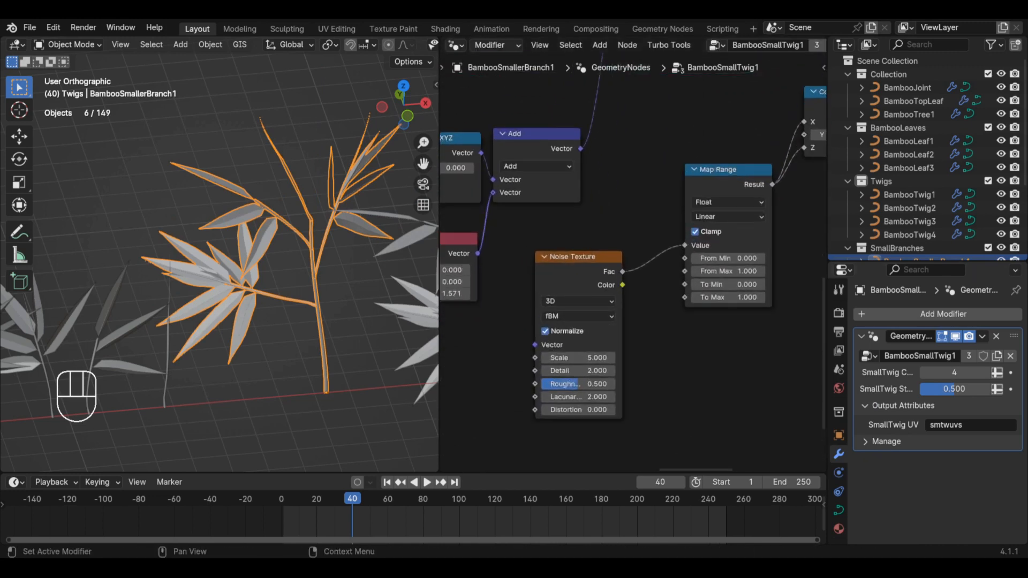
scroll(707, 306, "up", 2)
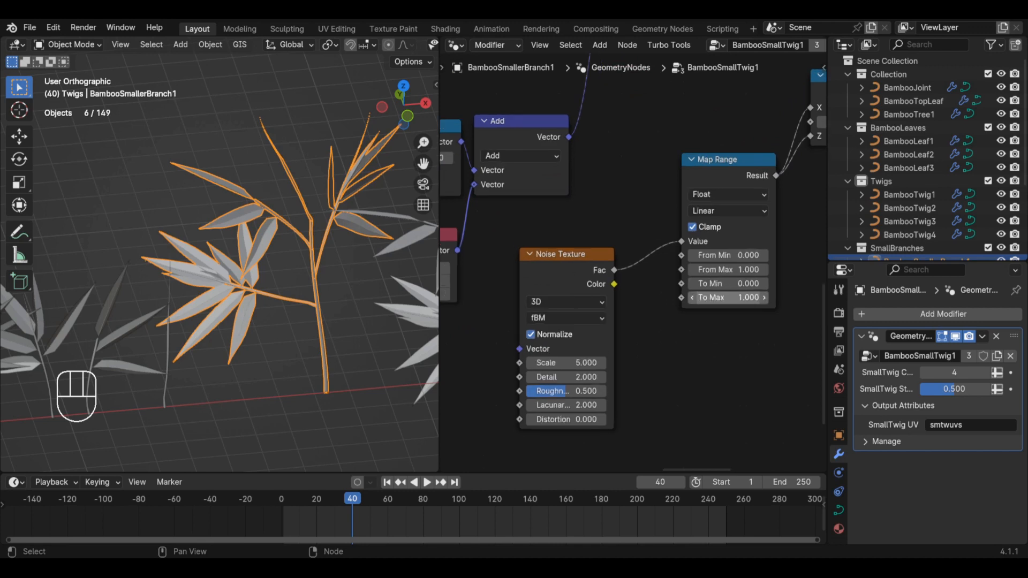
right_click(707, 306)
left_click(705, 316)
left_click(708, 308)
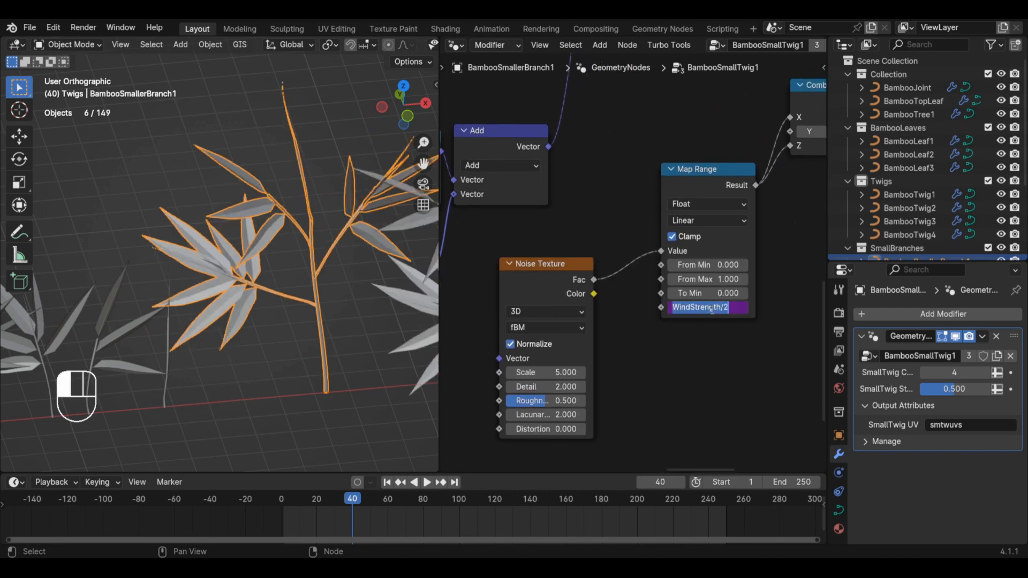
key("Return")
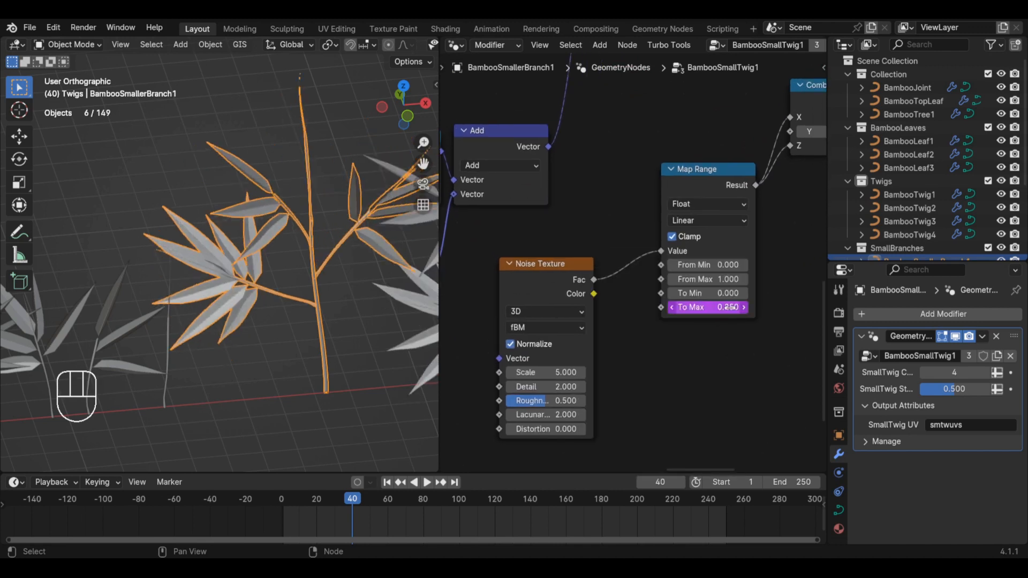
- Start animation playback and drive the Noise Texture's Scale with the pasted driver, using the expression WindStrength*frame/60
key("space")
scroll(289, 291, "up", 5)
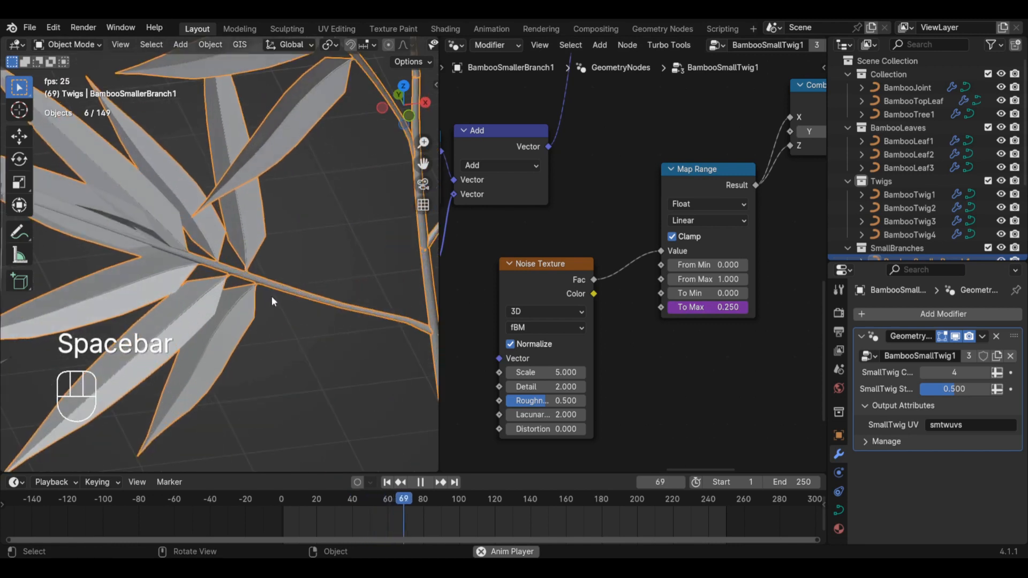
scroll(649, 361, "down", 3)
middle_click_drag(653, 376, 678, 365)
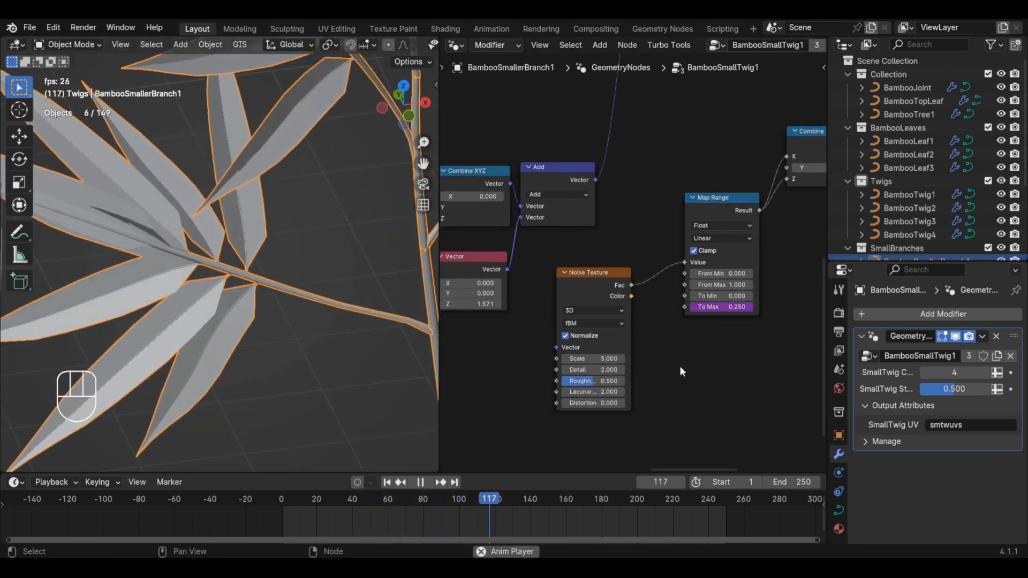
scroll(625, 364, "up", 1)
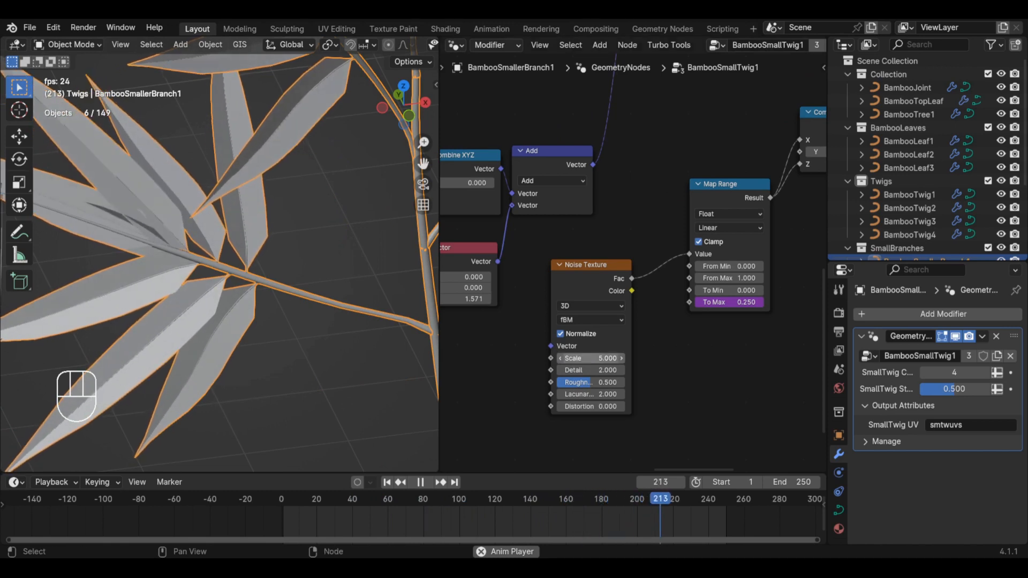
right_click(589, 358)
left_click(592, 360)
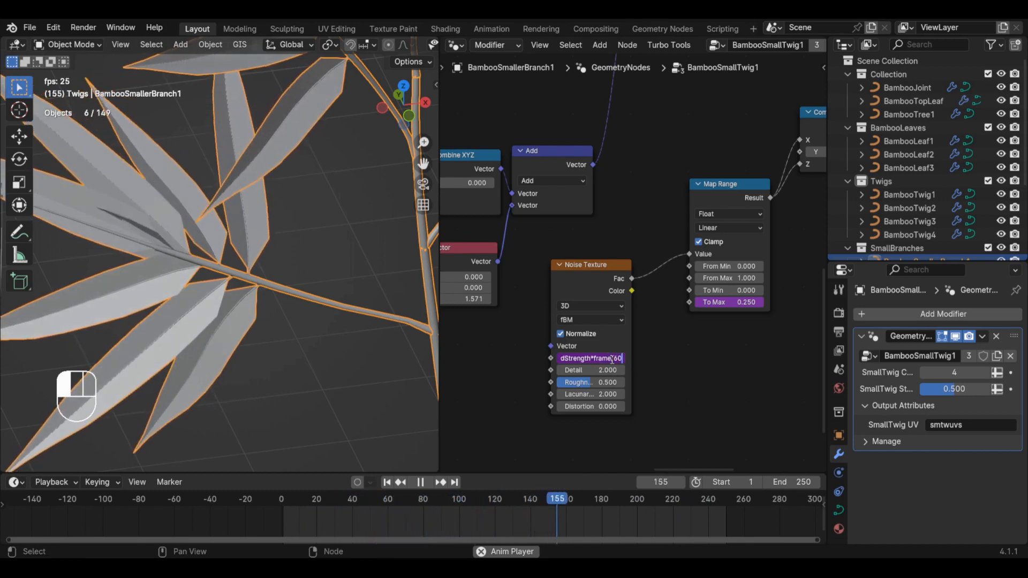
key("Return")
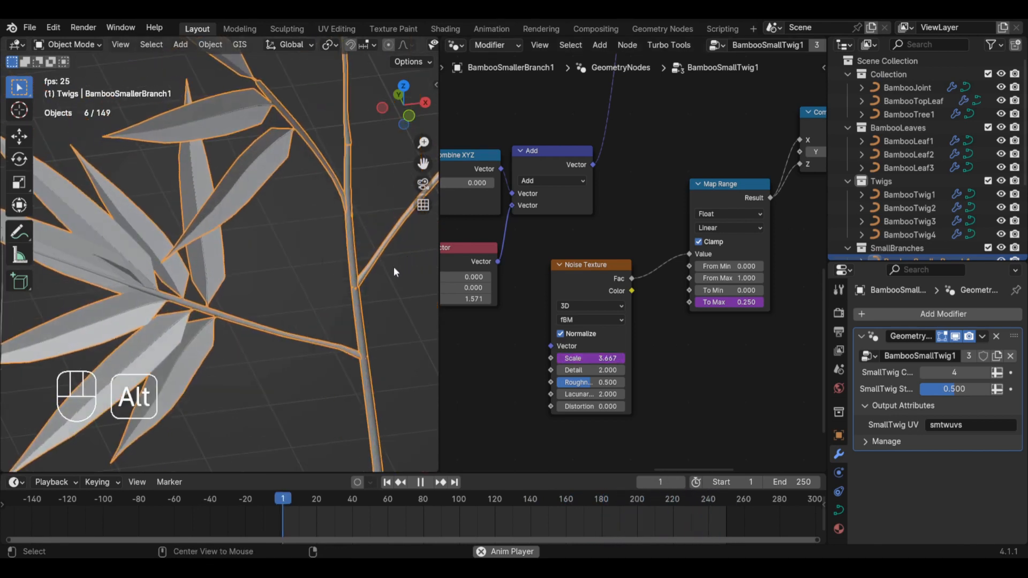
key("alt+a")
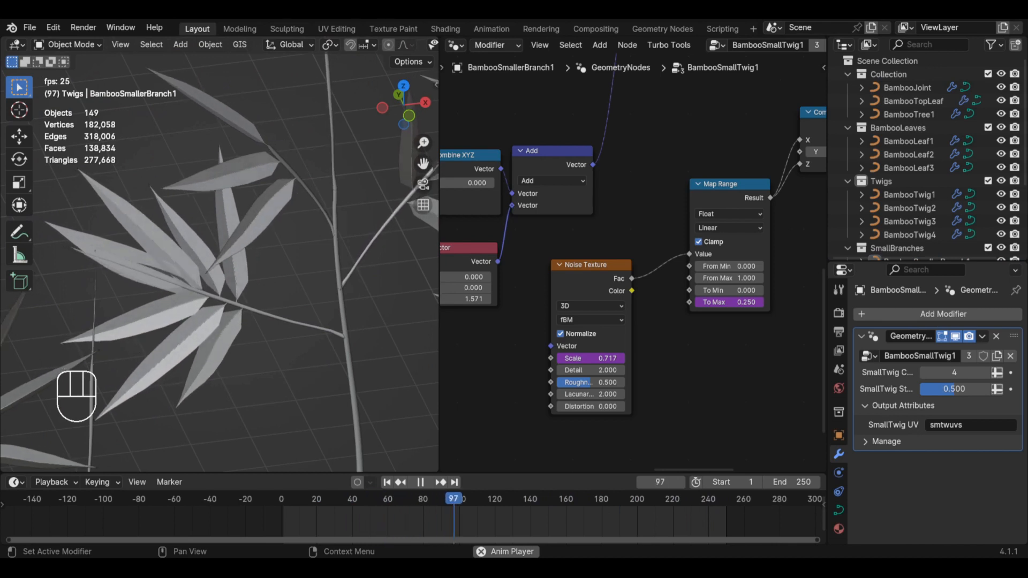
- Paste the driver onto the Noise Texture's Detail and change its expression to WindStrength*2
right_click(589, 370)
left_click(588, 368)
double_click(591, 371)
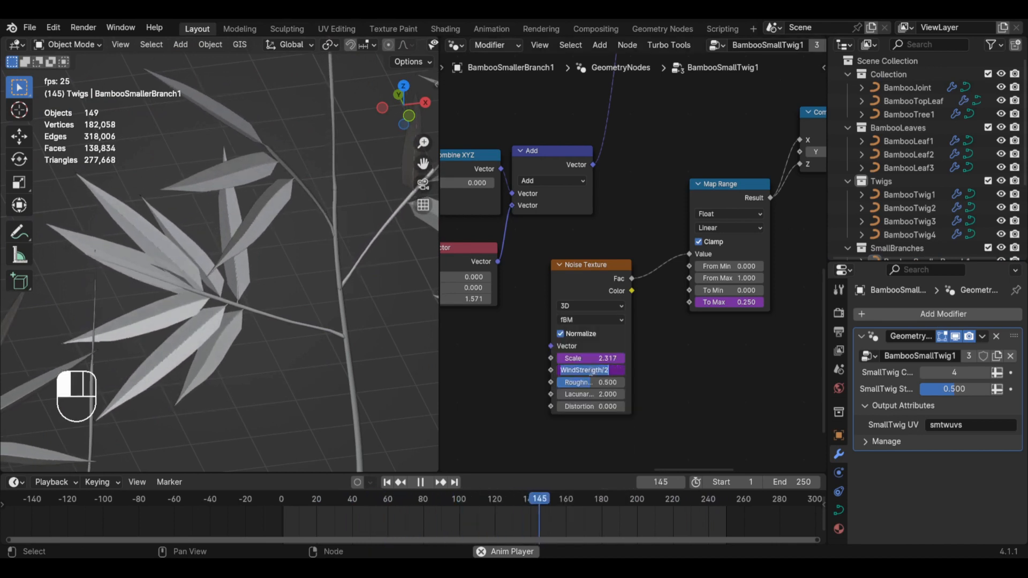
left_click(610, 370)
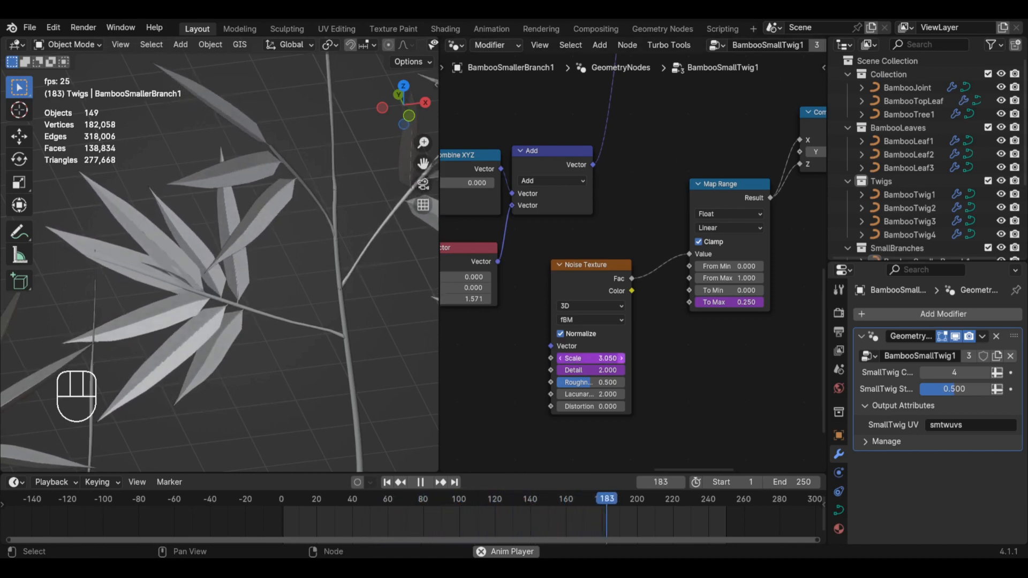
- Switch the Noise Texture to 4D and reduce the Detail driver's expression so it evaluates to 1
scroll(596, 378, "up", 2)
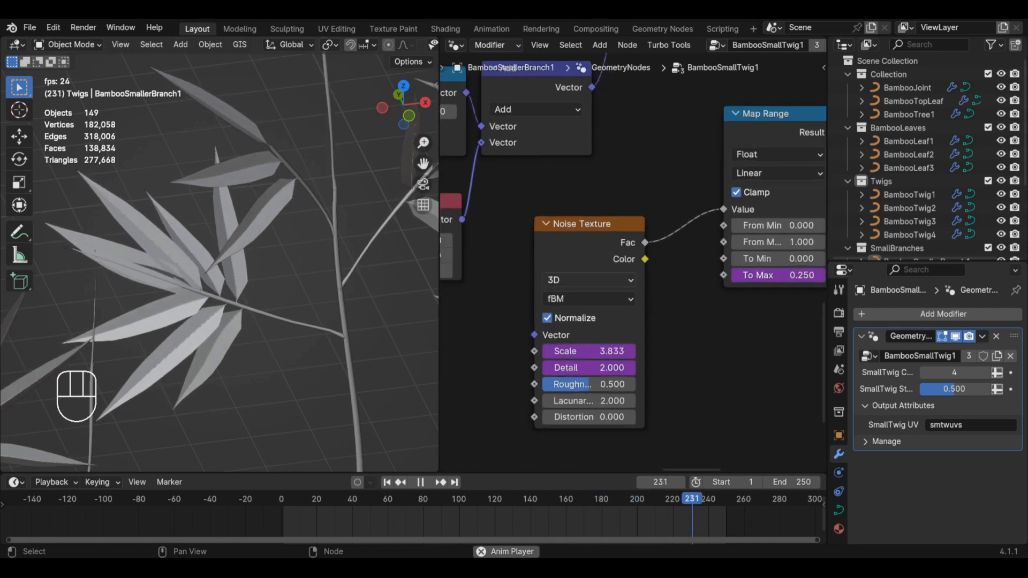
left_click(578, 280)
left_click(570, 366)
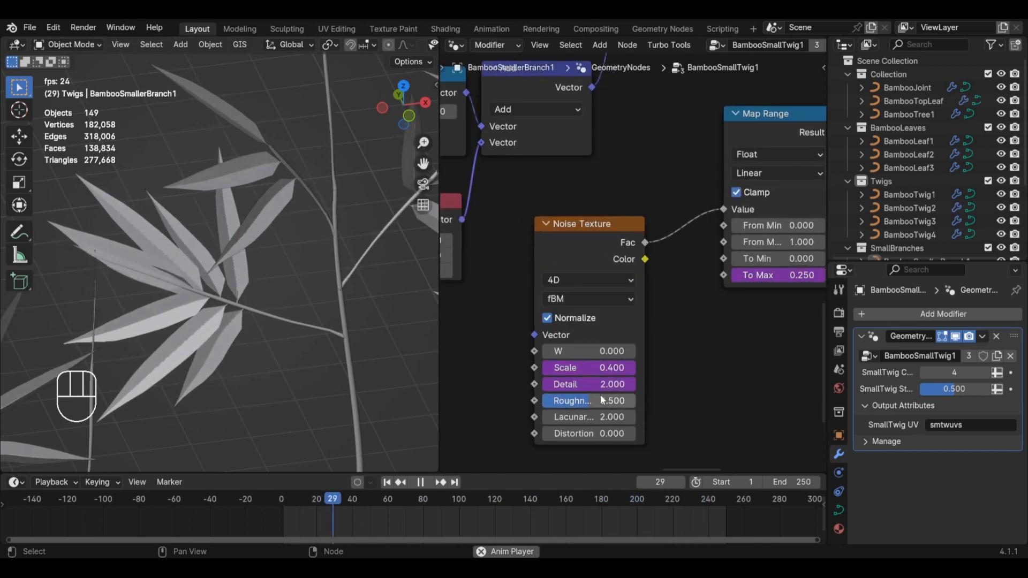
left_click(601, 384)
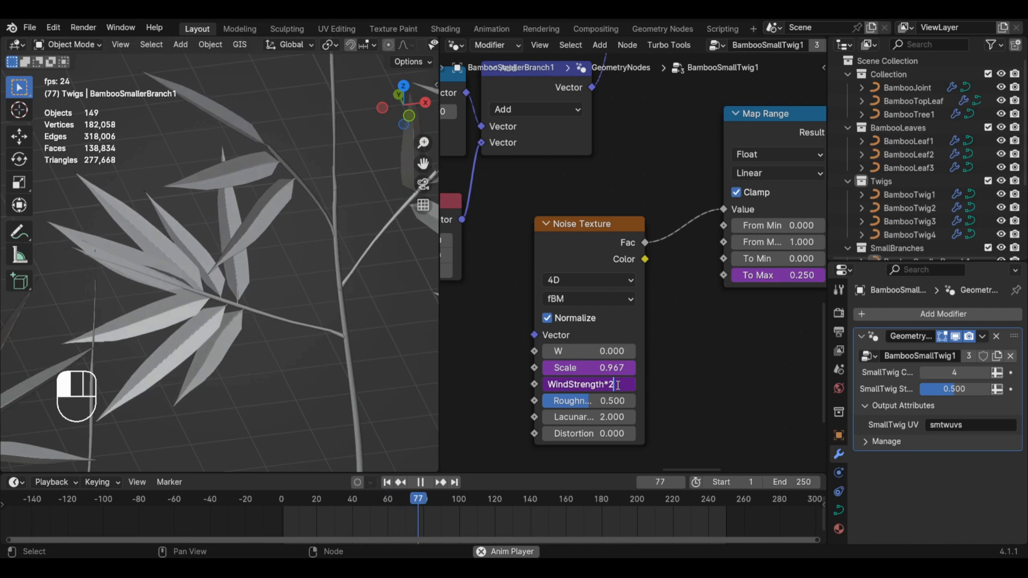
- Paste the driver onto the Noise Texture's W value and set its expression to WindStrength*frame/60
right_click(587, 353)
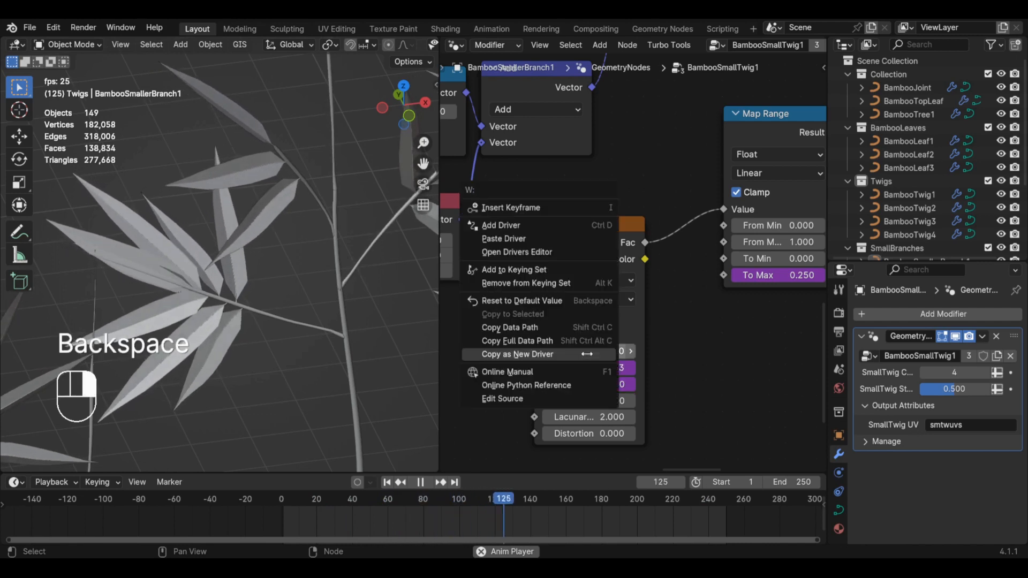
left_click(545, 238)
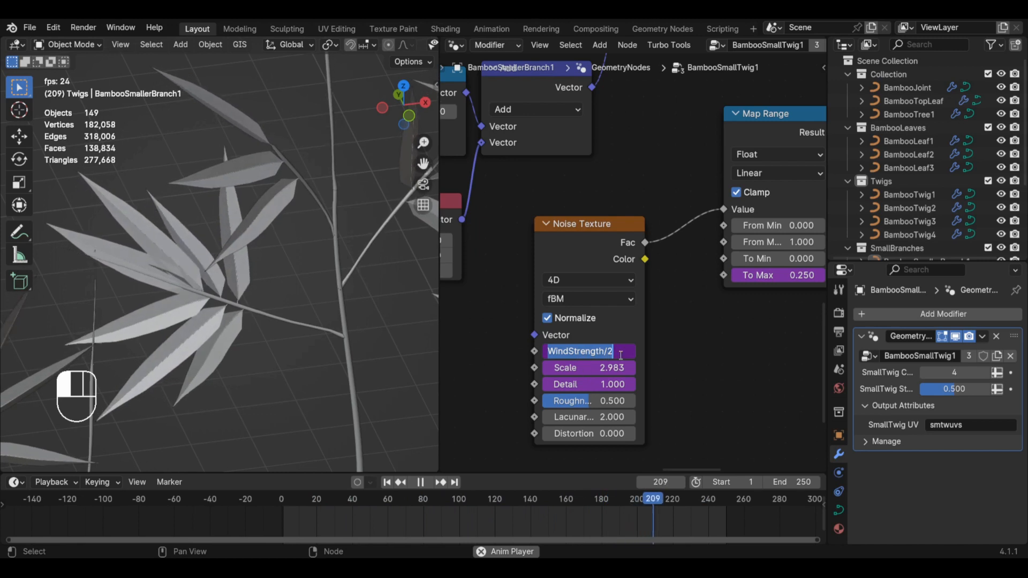
double_click(588, 369)
left_click(594, 352)
left_click(605, 352)
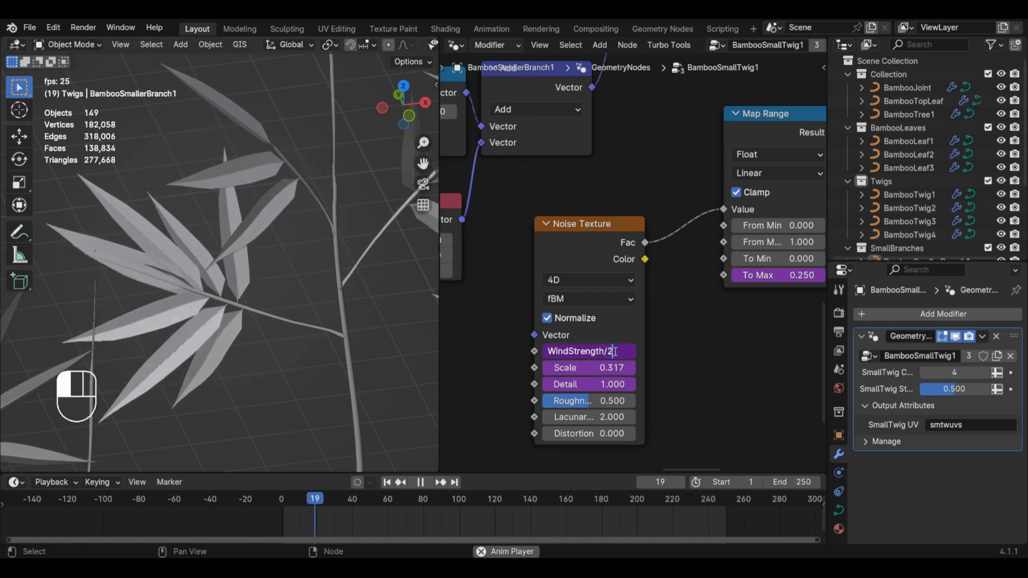
key("BackSpace")
key("BackSpace")
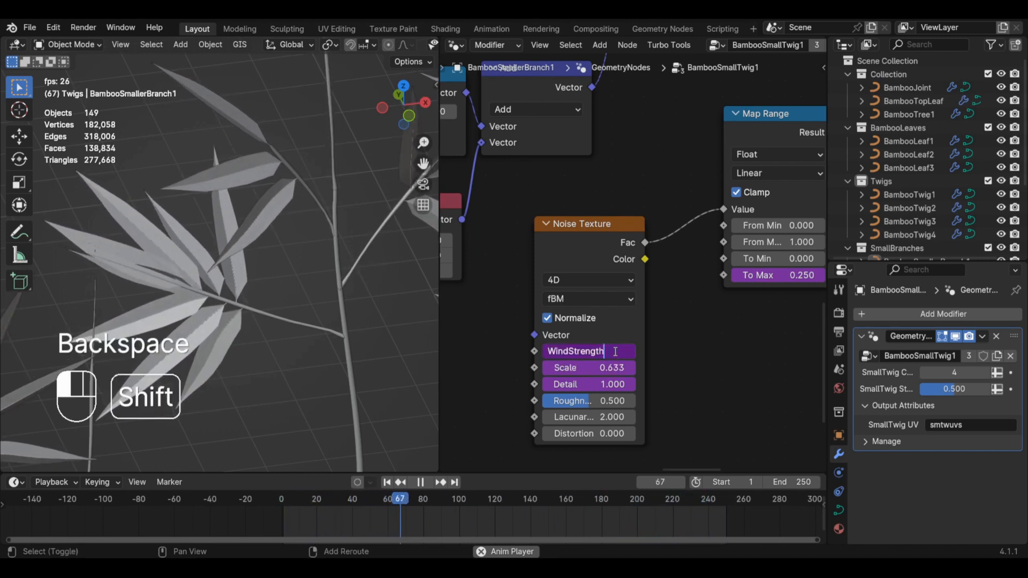
type("*frame/6")
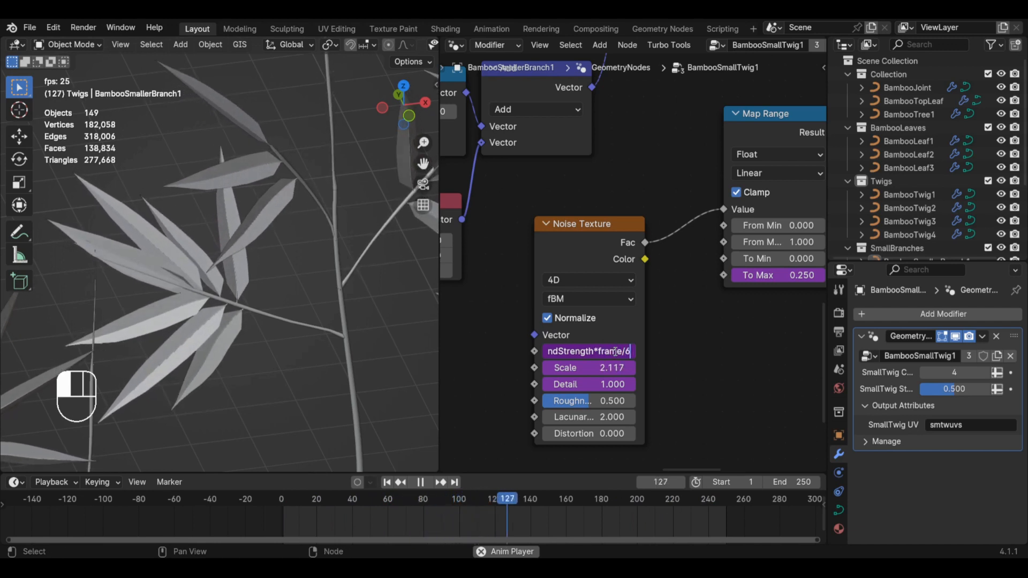
key("Return")
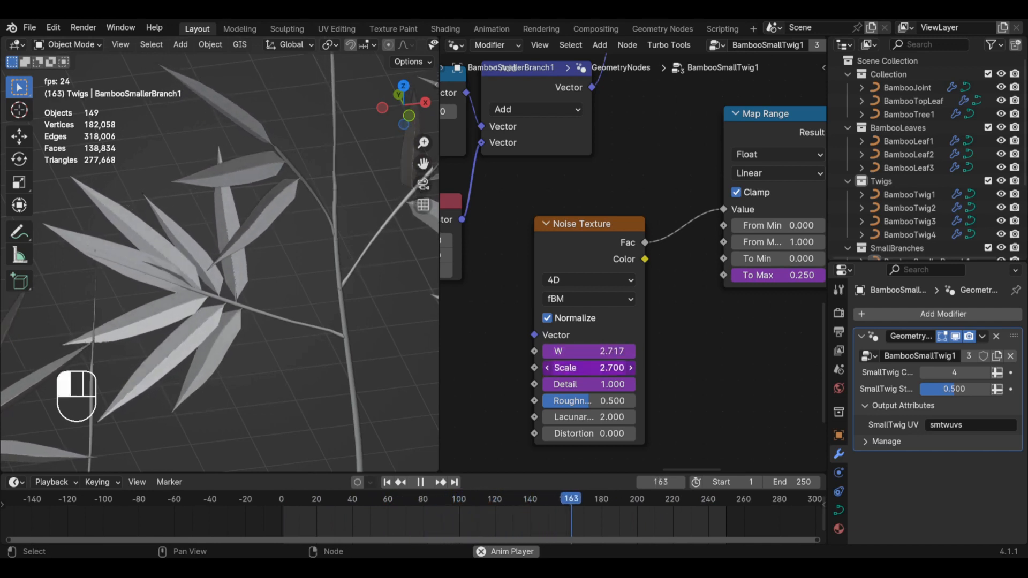
- Change the Noise Texture's Scale driver expression to WindStrength*2
left_click(589, 368)
left_click(608, 367)
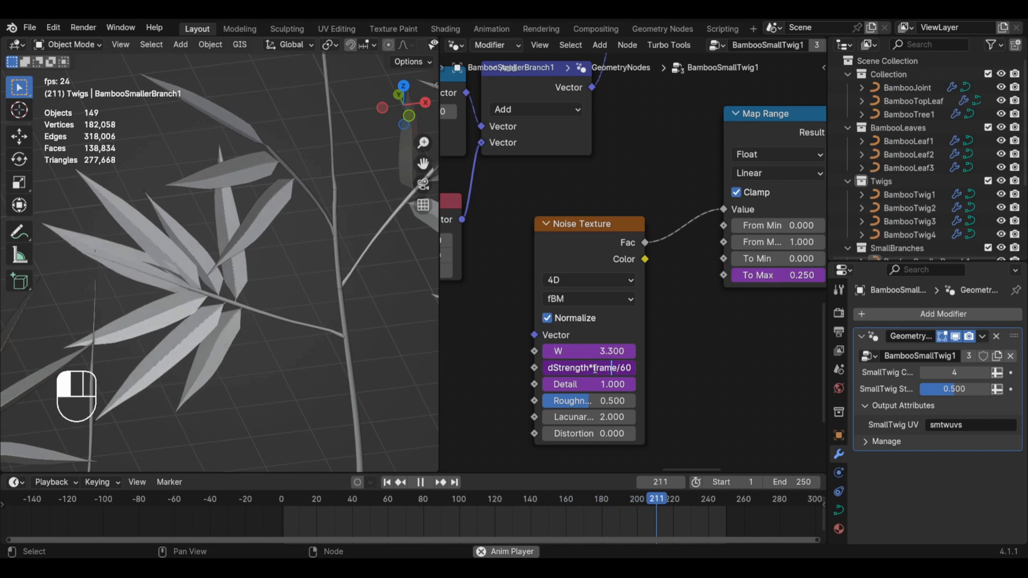
left_click_drag(596, 368, 637, 370)
key("BackSpace")
key("BackSpace")
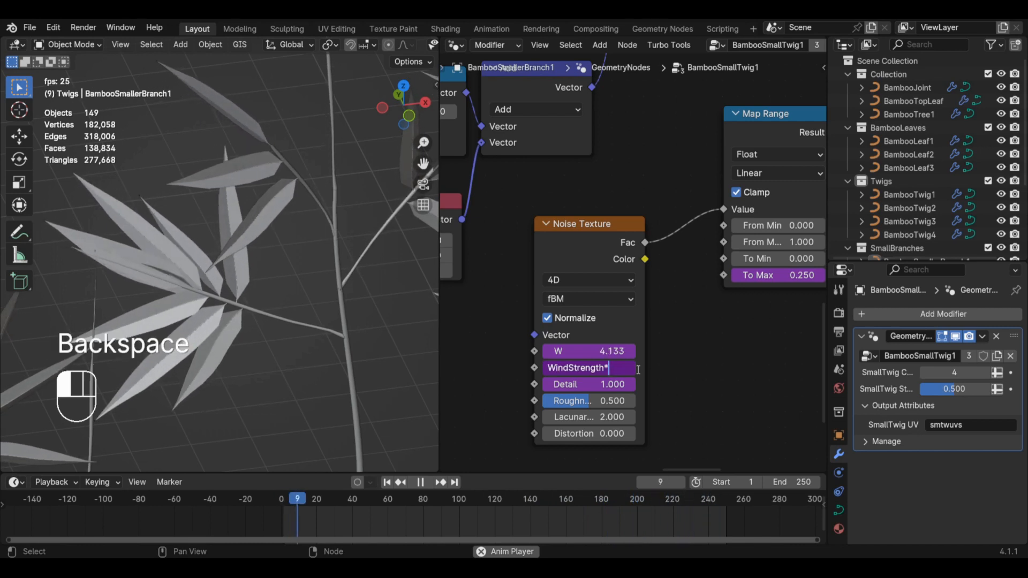
type("2")
key("Return")
- Examine the wind motion of the small branches and the full bamboo tree during playback, with nothing selected
scroll(277, 353, "down", 3)
key("alt+a")
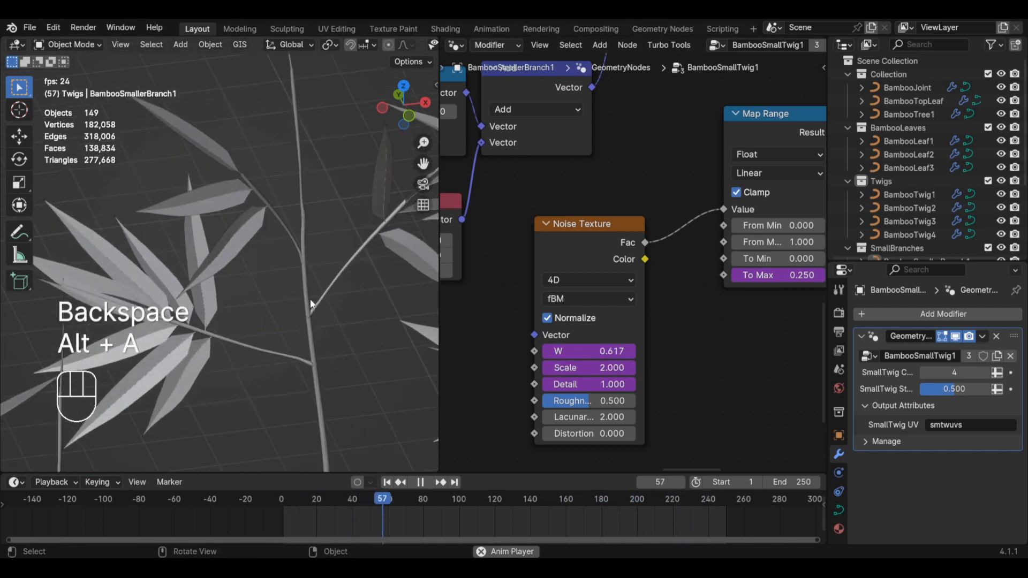
scroll(310, 299, "up", 5)
scroll(291, 280, "down", 5)
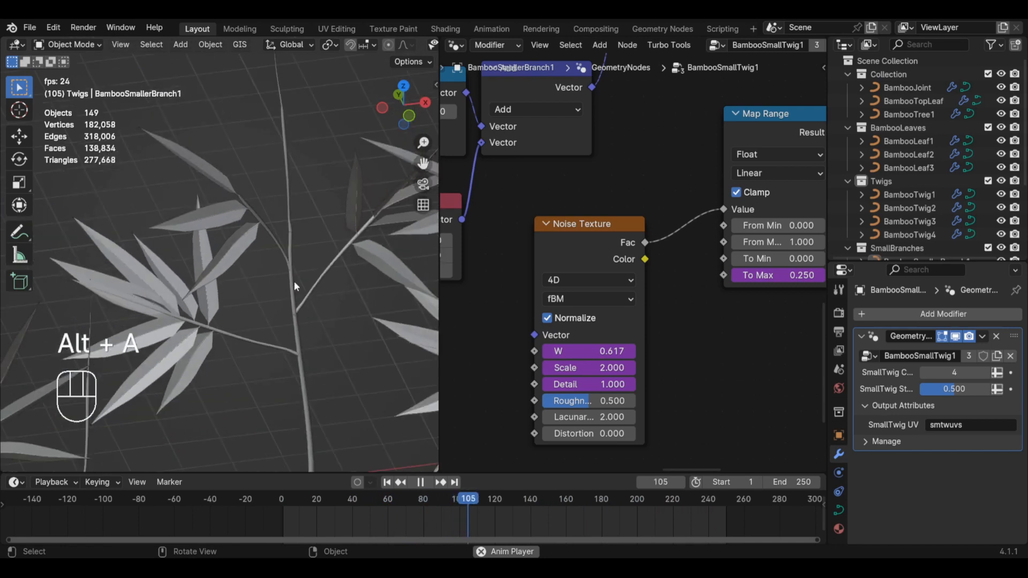
middle_click_drag(302, 293, 167, 285, "shift")
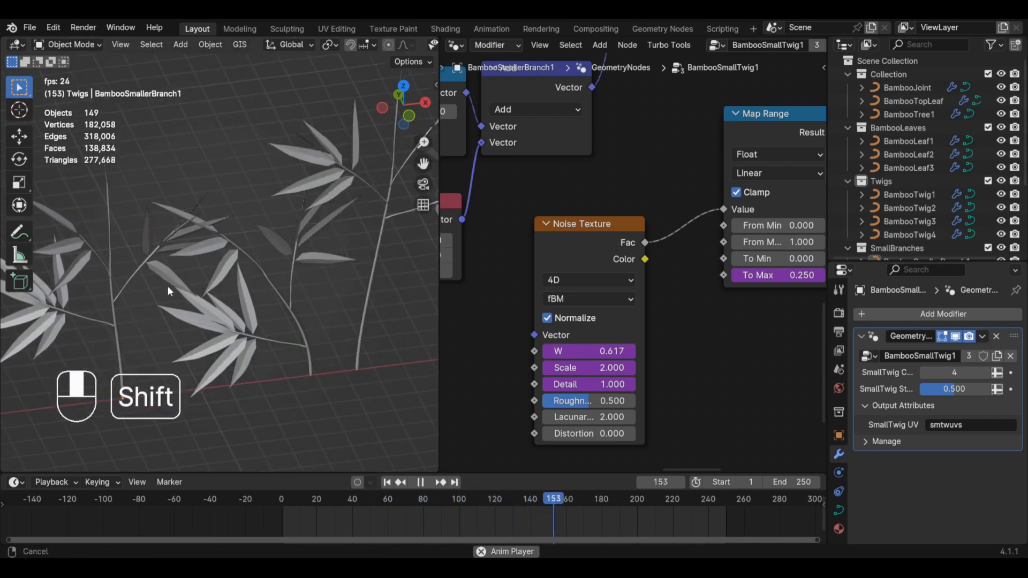
scroll(168, 284, "down", 2)
key("alt+a")
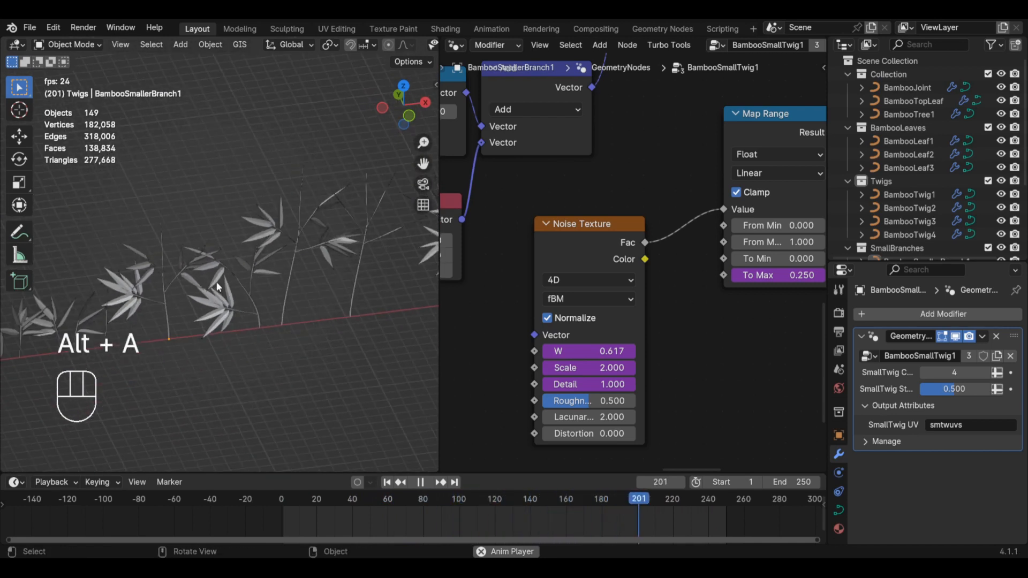
middle_click_drag(139, 281, 239, 348, "shift")
scroll(239, 342, "up", 5)
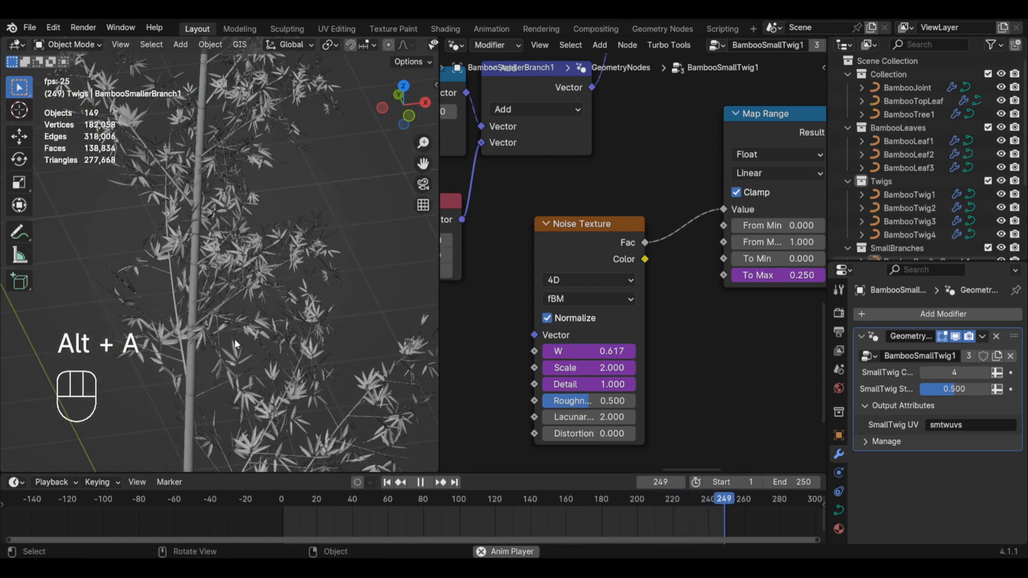
scroll(311, 241, "up", 2)
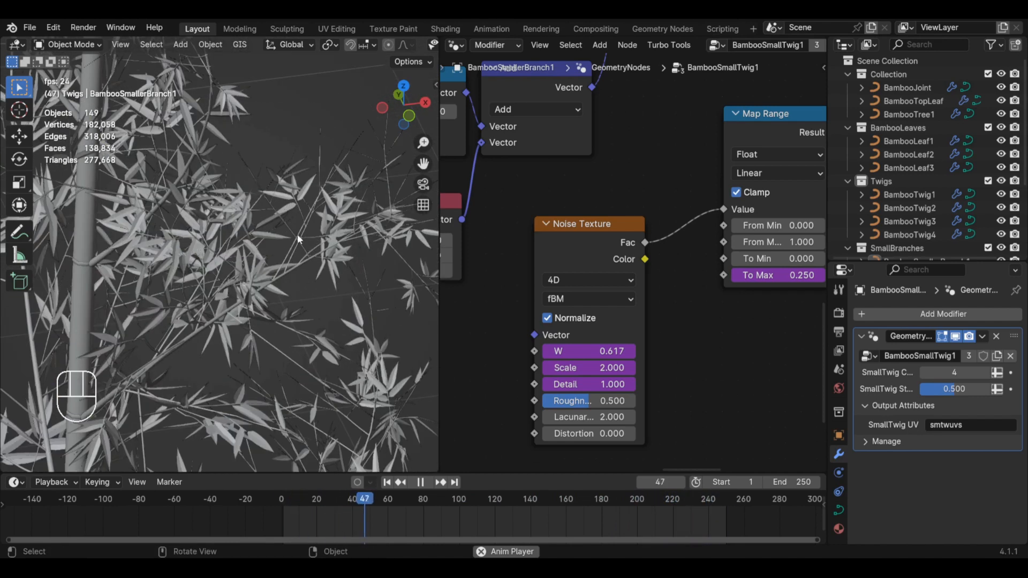
scroll(281, 210, "down", 1)
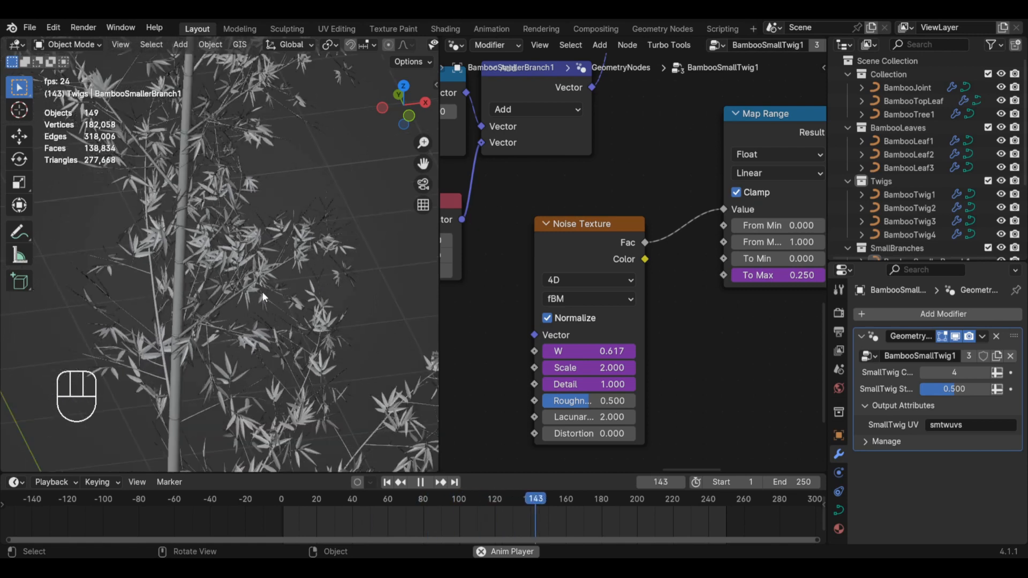
middle_click_drag(262, 291, 337, 315, "shift")
- In BambooBranch1's BambooTwig tree, add a Noise Texture and link its Fac to the second Rotate Instances' Rotation
left_click(301, 338)
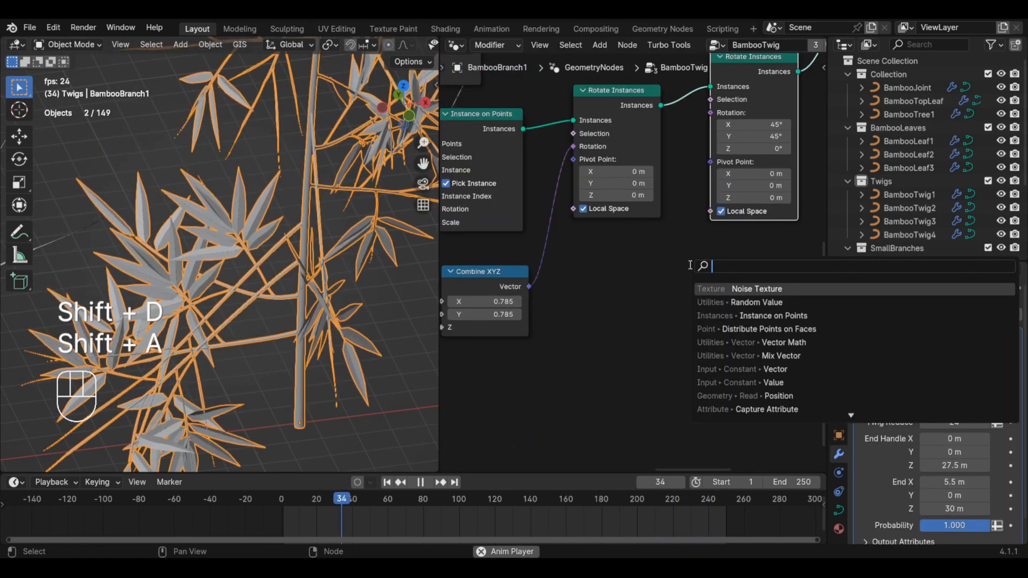
type("noise")
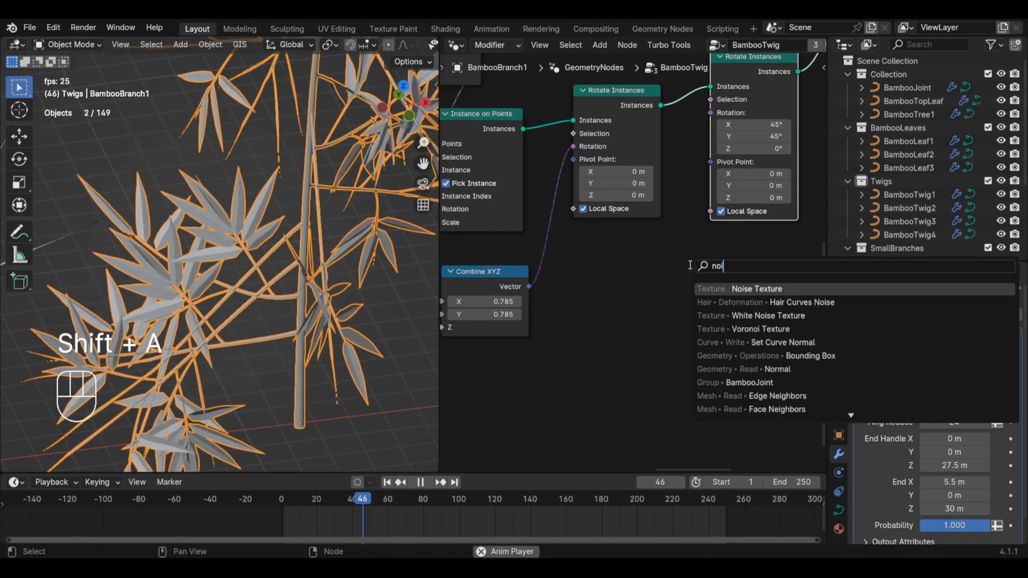
key("Return")
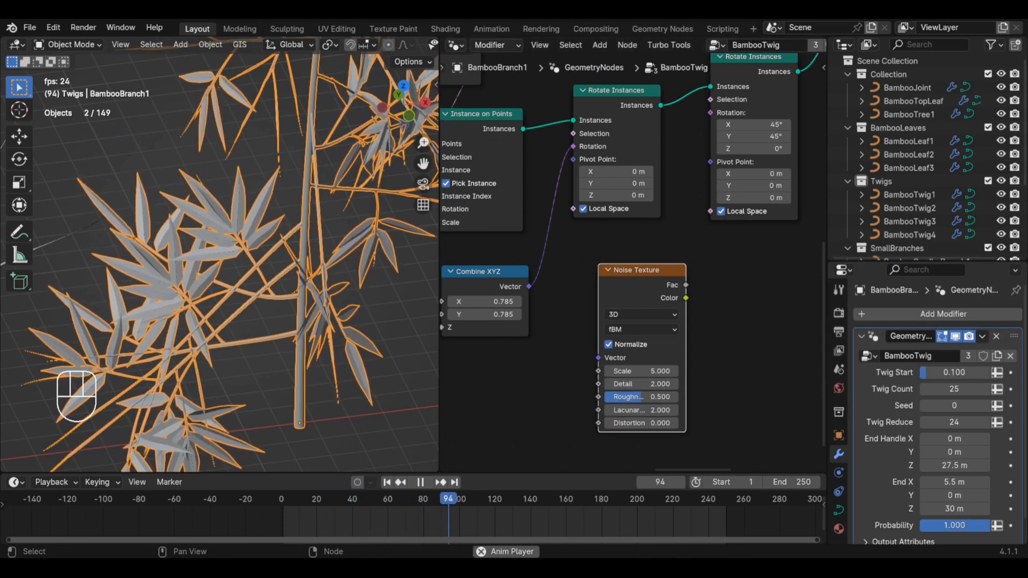
middle_click_drag(662, 269, 636, 263)
left_click_drag(636, 262, 683, 107)
- Insert a Map Range node between the Noise Texture's Fac and the second Rotate Instances' Rotation
key("shift+a")
left_click(708, 288)
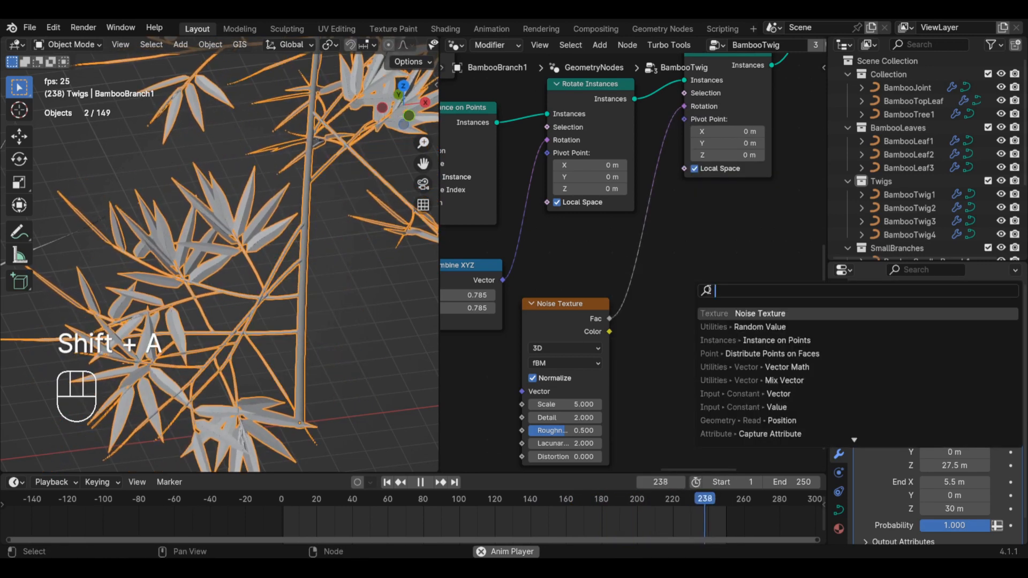
type("map")
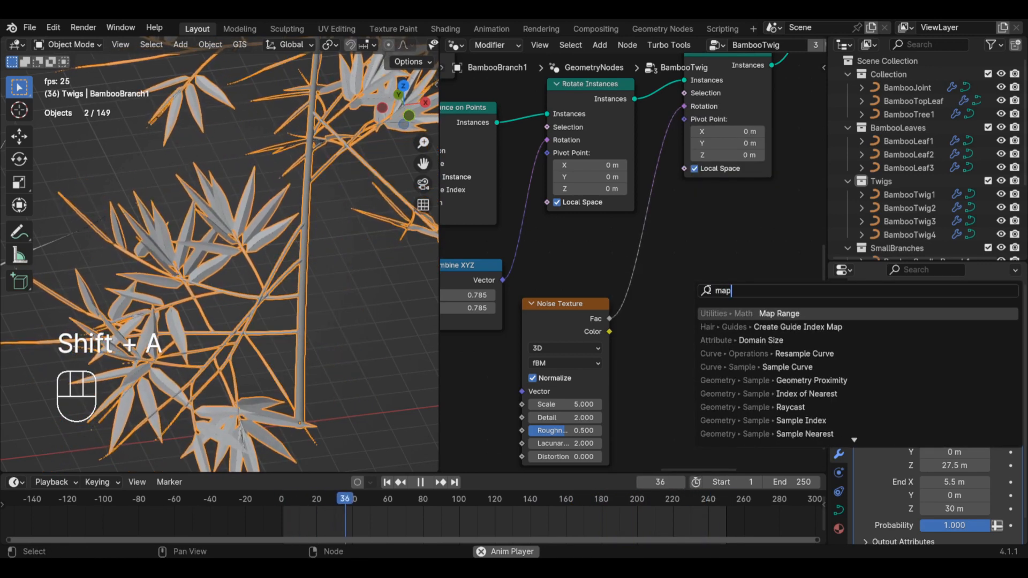
left_click(738, 315)
left_click(627, 264)
- Insert a Combine XYZ node between the Map Range and the Rotation input, feeding the Map Range Result to both X and Z
scroll(628, 265, "down", 2)
middle_click_drag(686, 265, 646, 243)
key("shift+a")
left_click(703, 242)
type("comb")
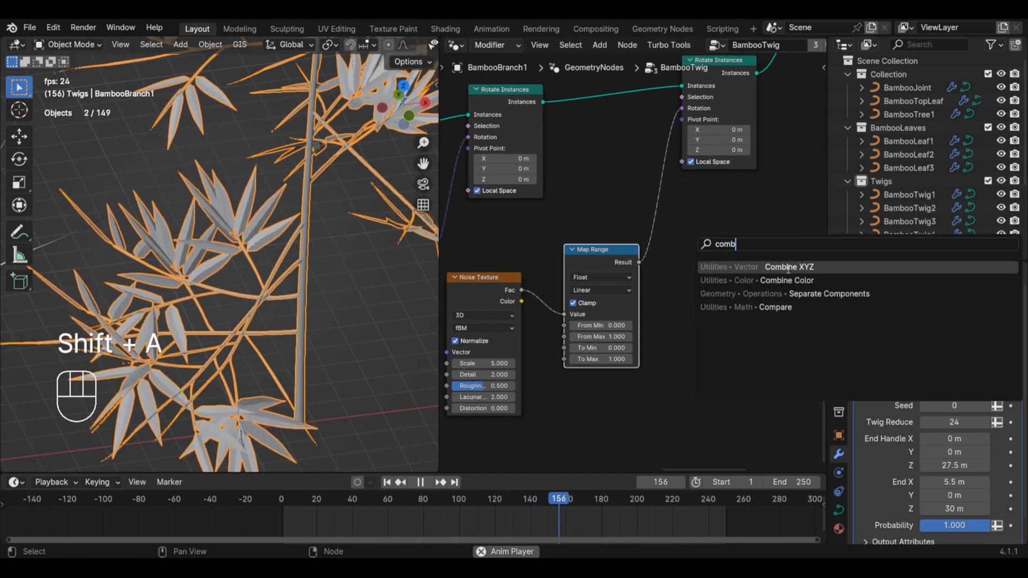
left_click(788, 267)
left_click(696, 246)
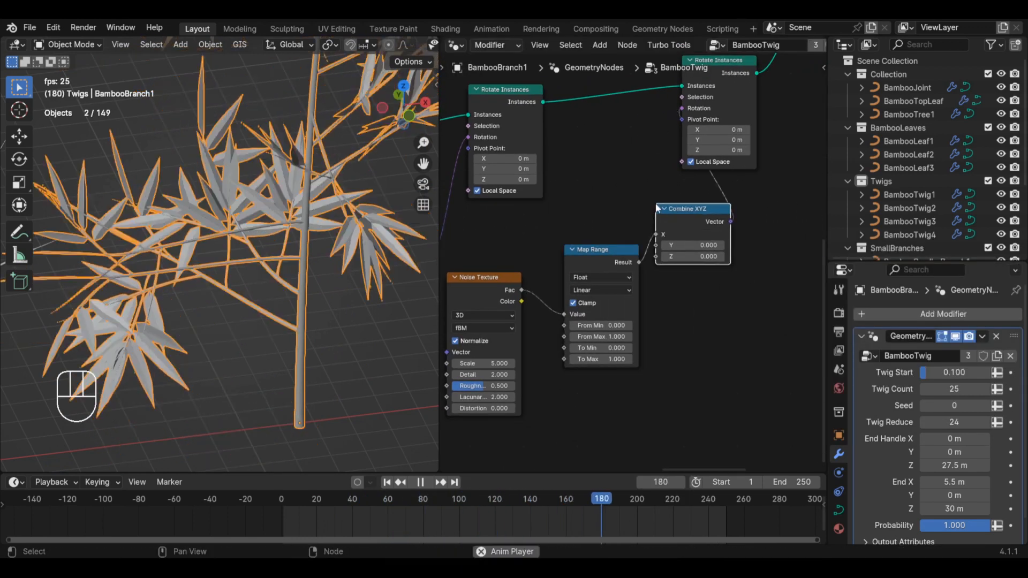
scroll(645, 265, "up", 2)
left_click_drag(634, 258, 681, 256)
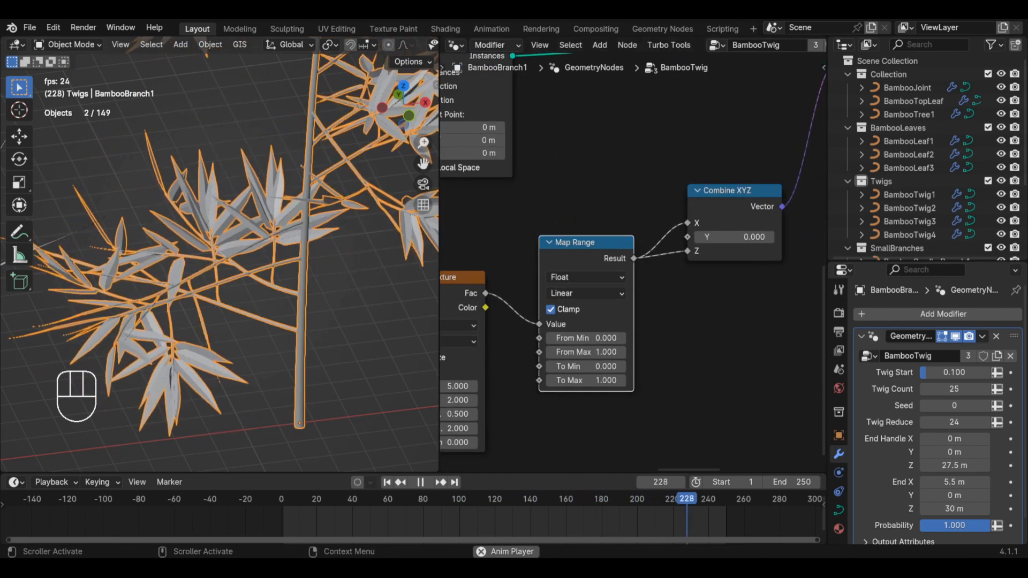
- Drive the Map Range's To Max with the copied WindStrength driver, scaled to a value of 0.25
scroll(703, 287, "down", 1)
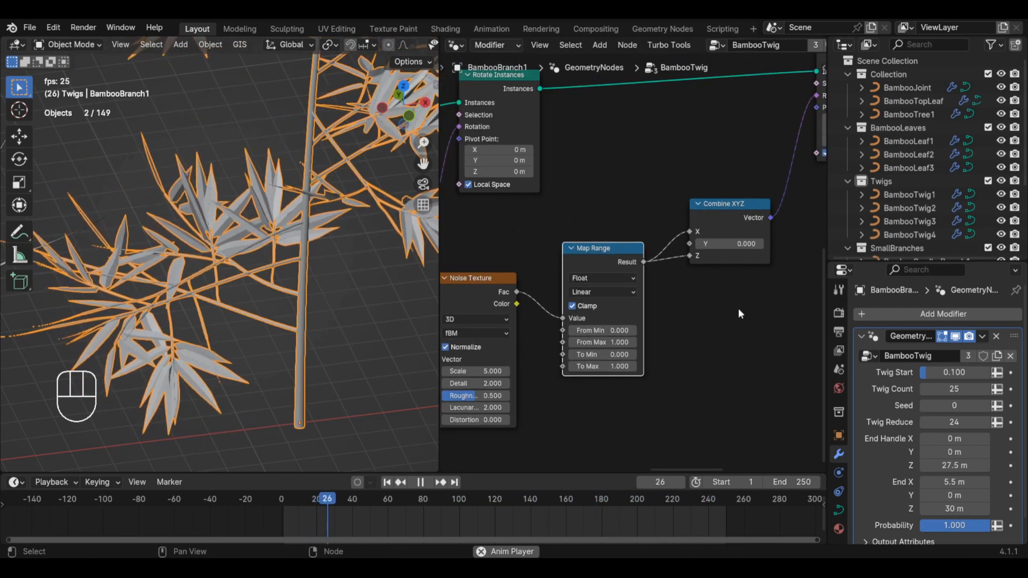
scroll(737, 308, "down", 1)
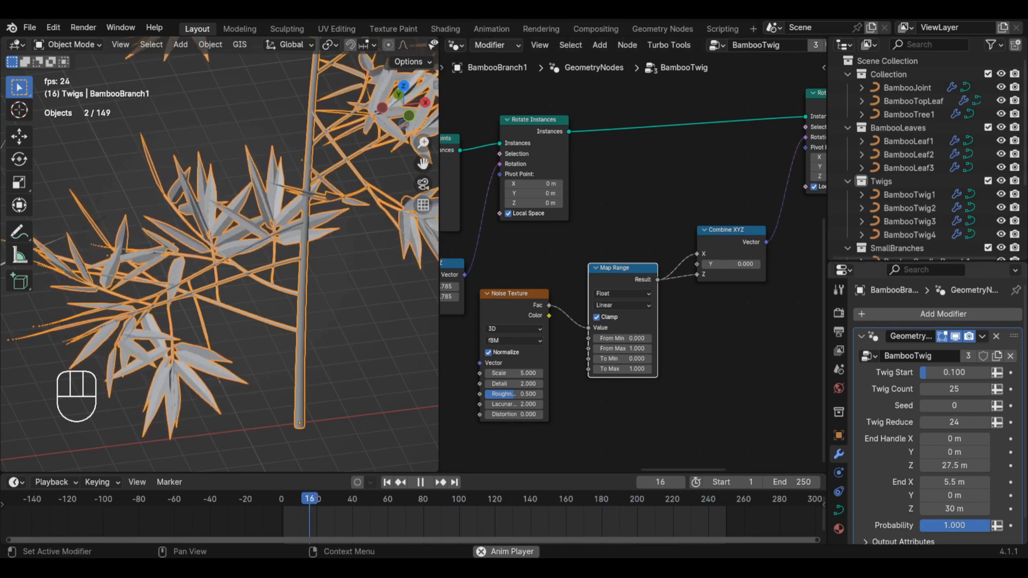
scroll(673, 350, "up", 2)
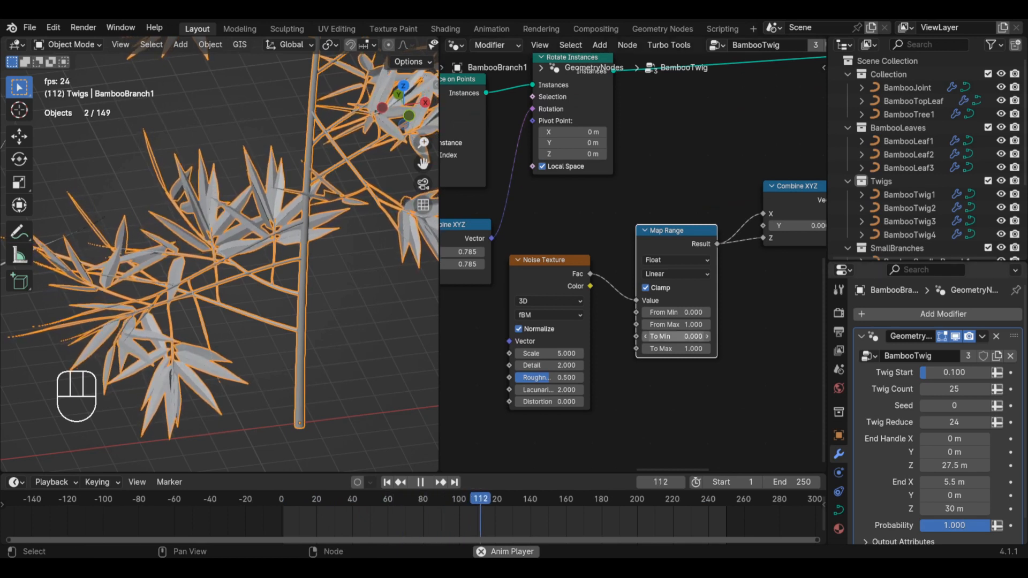
scroll(677, 349, "up", 1)
right_click(678, 349)
left_click(679, 351)
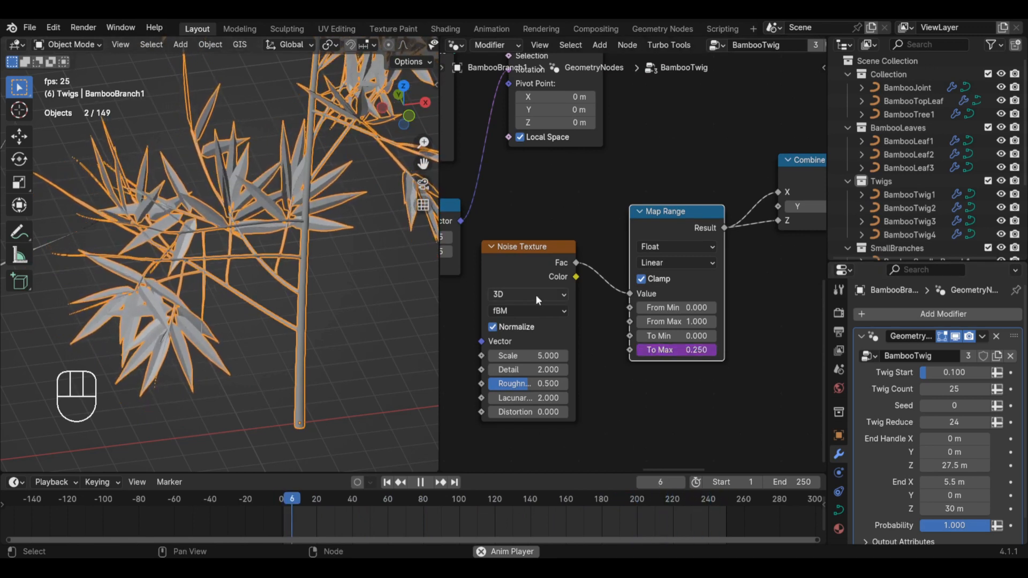
- Switch the Noise Texture to 4D and paste the copied driver onto its W value
middle_click_drag(613, 346, 650, 316)
left_click(599, 300)
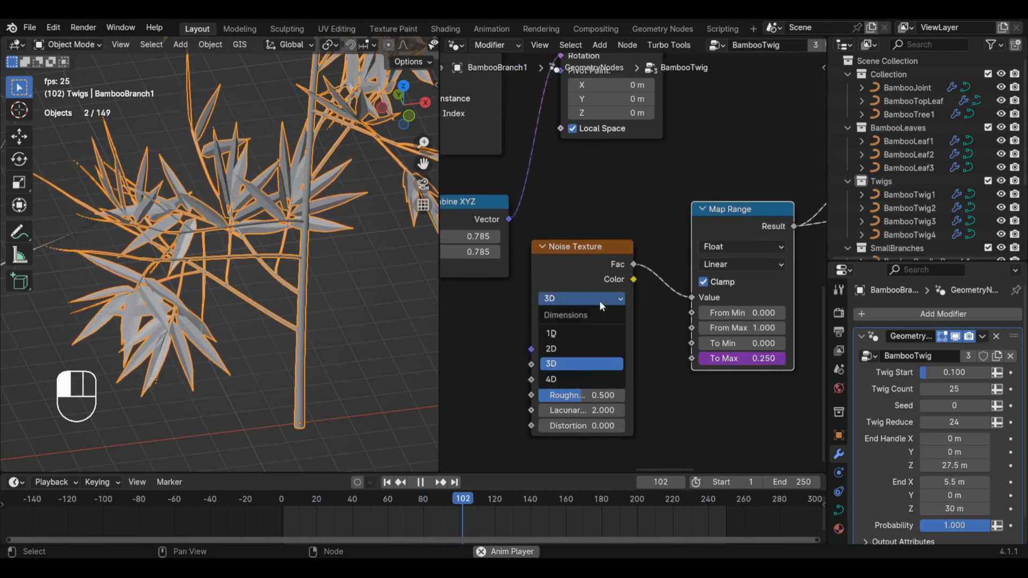
left_click(580, 378)
middle_click_drag(580, 377, 622, 346)
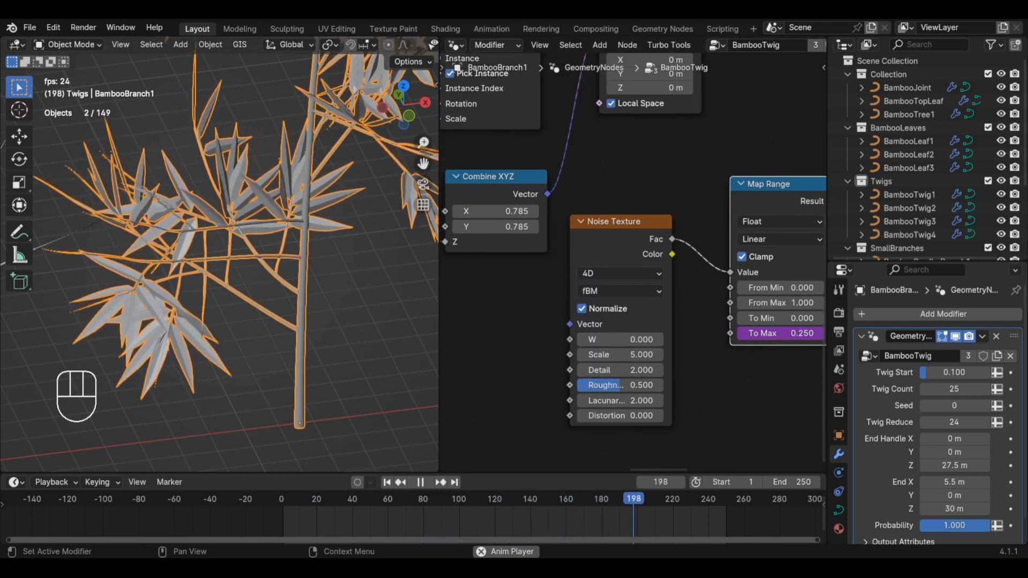
right_click(616, 339)
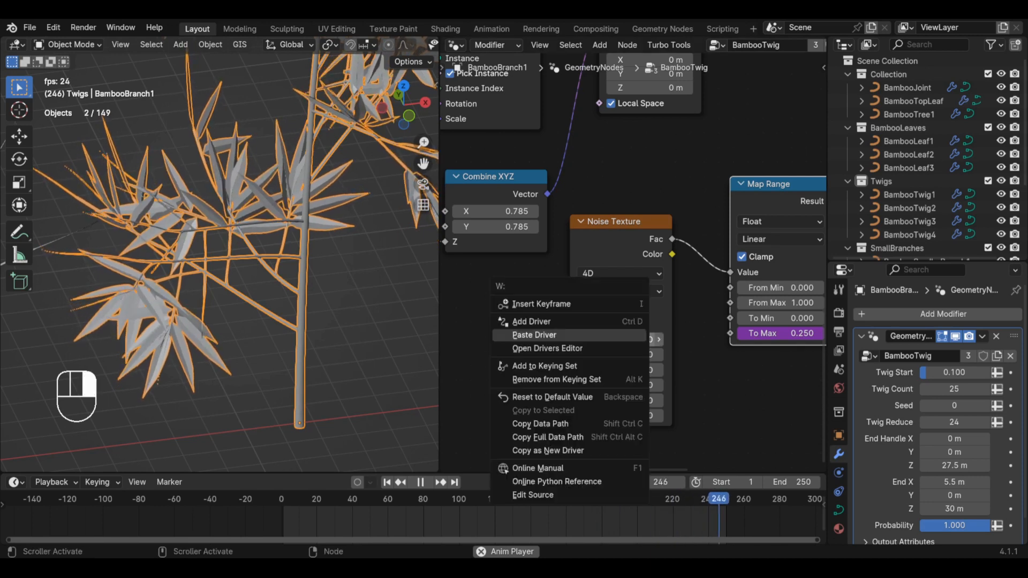
left_click(617, 334)
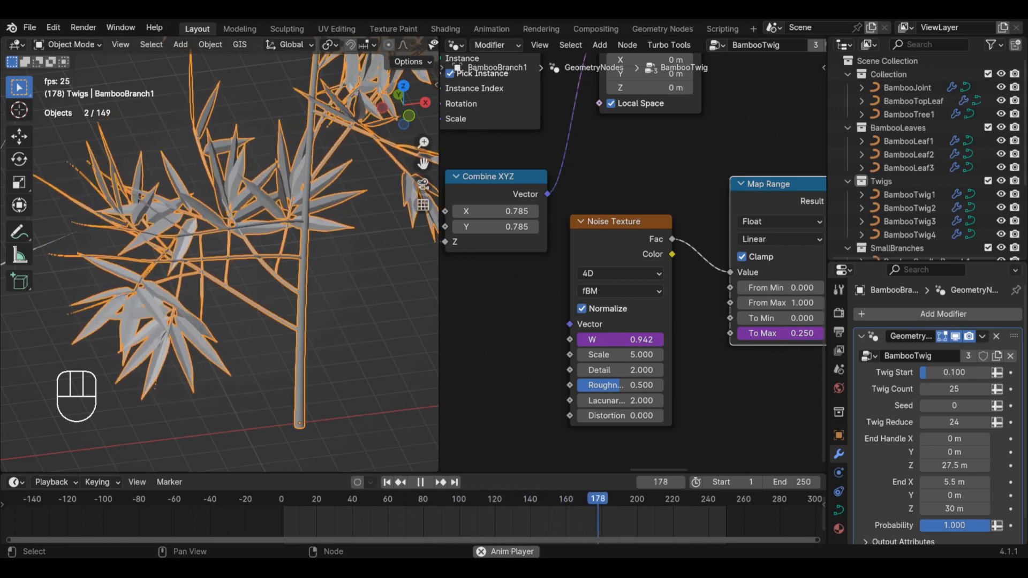
- Paste the driver onto the Noise Texture's Scale and reduce its expression to WindStrength
right_click(635, 354)
left_click(636, 354)
left_click(636, 354)
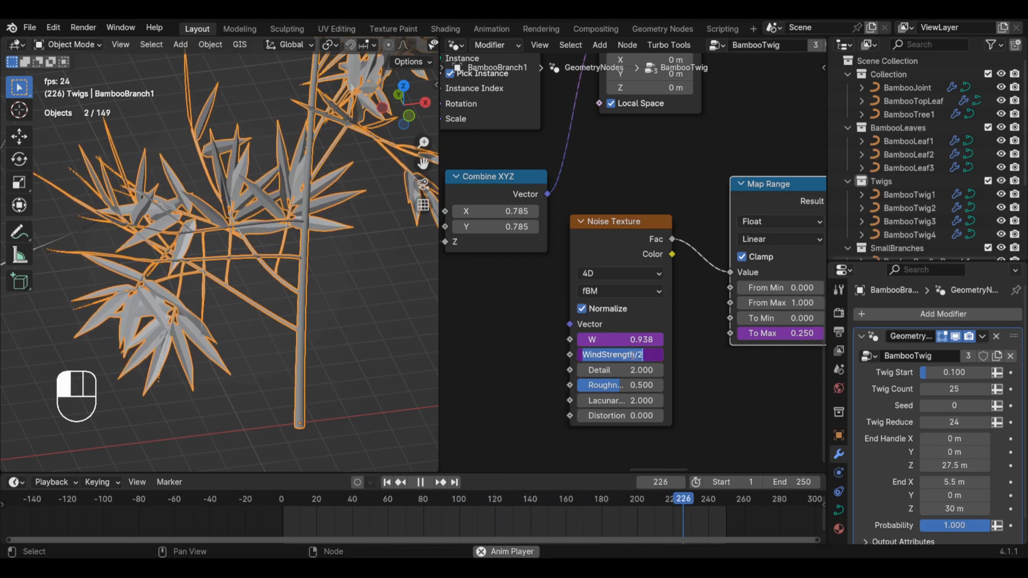
key("BackSpace")
- Paste the driver onto the Noise Texture's Detail and shorten its expression to WindStrength
right_click(629, 370)
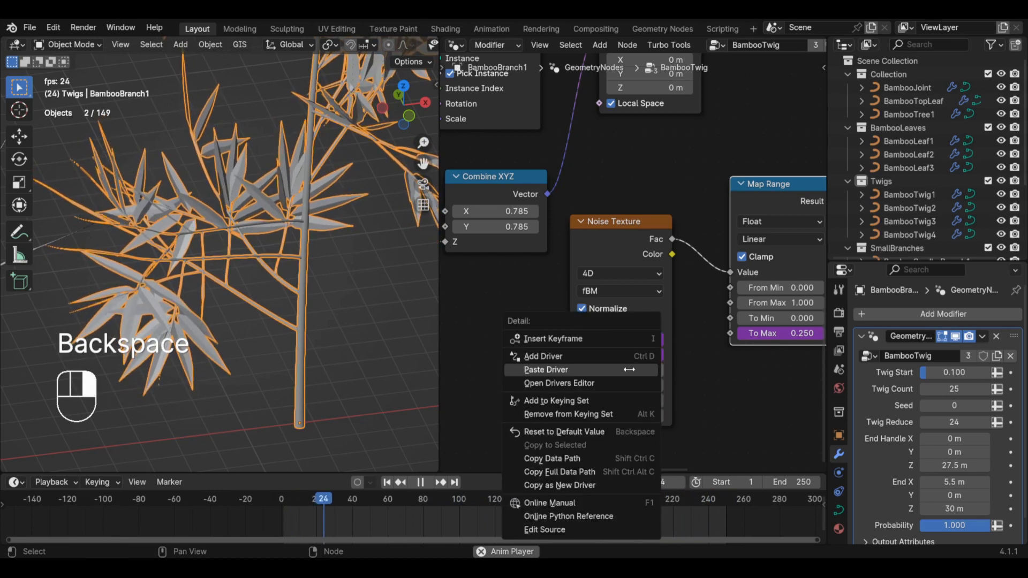
left_click(629, 370)
left_click(630, 370)
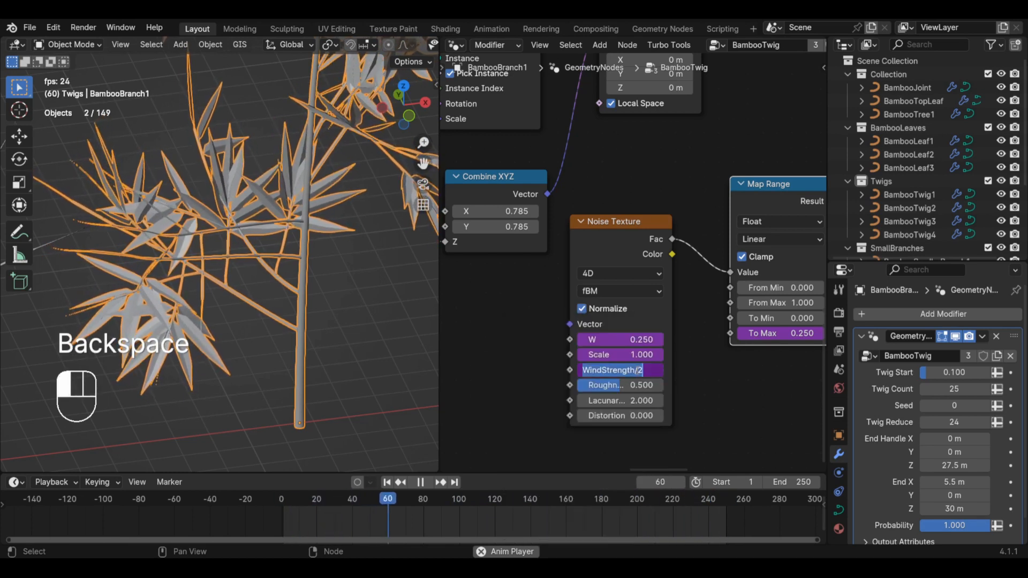
left_click(649, 370)
key("BackSpace")
key("BackSpace")
key("Return")
- Examine the wind motion of the main branches during playback, up close and from afar, with nothing selected
scroll(268, 345, "down", 5)
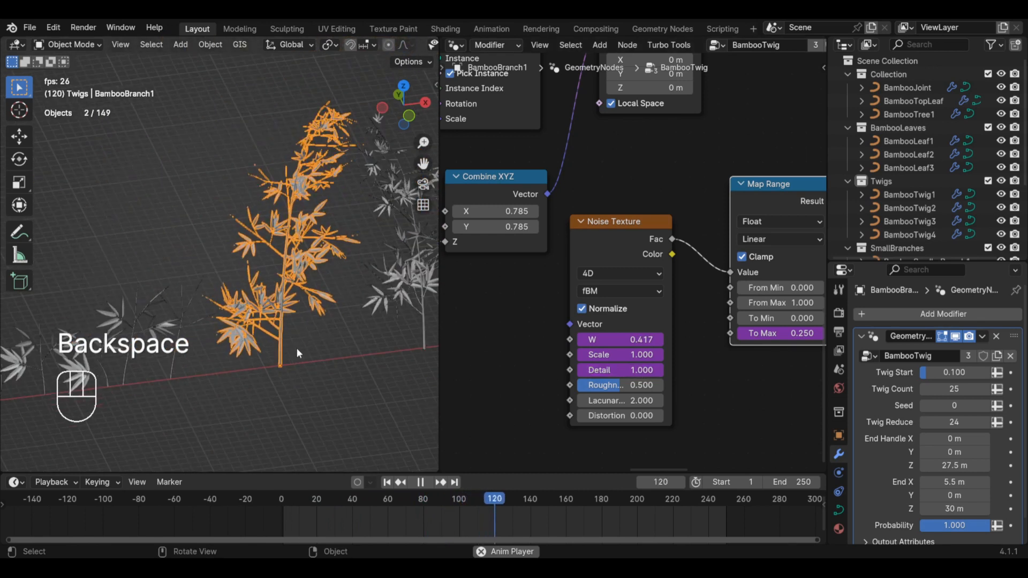
key("alt+a")
middle_click_drag(296, 348, 295, 336)
scroll(246, 278, "up", 5)
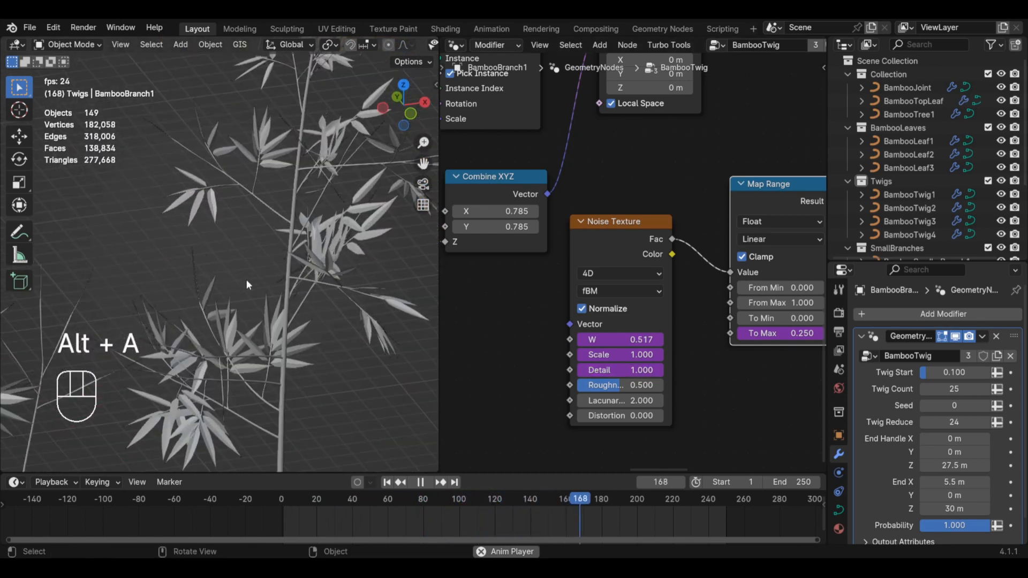
scroll(248, 281, "down", 10)
scroll(300, 298, "up", 6)
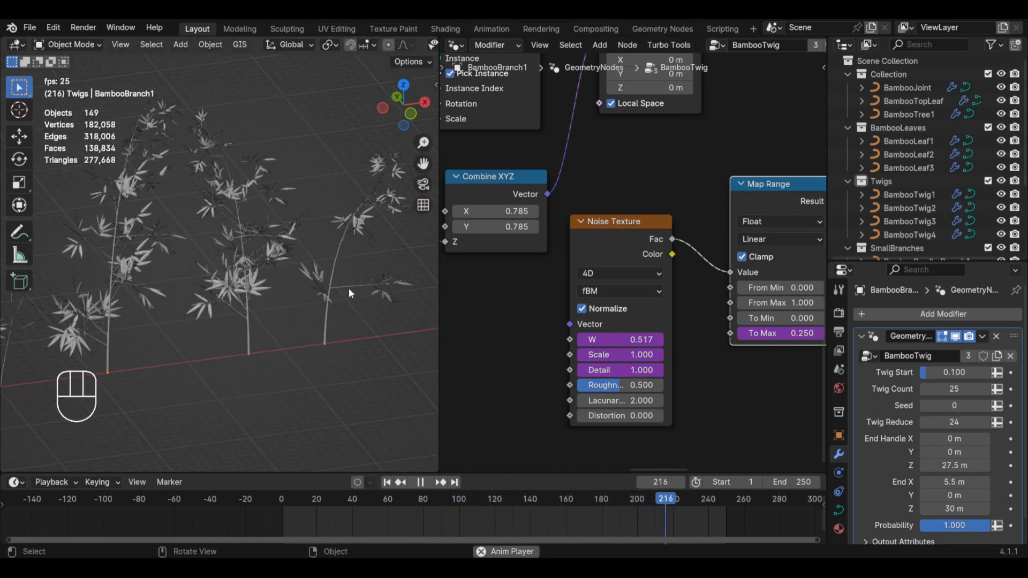
scroll(353, 286, "up", 8)
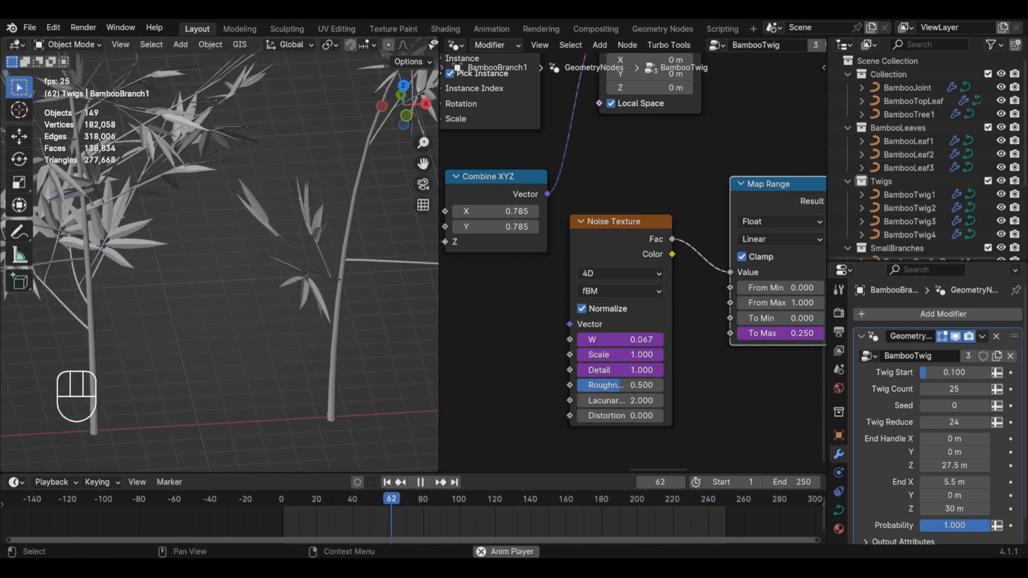
- In BambooTree1's BambooTree tree, duplicate the Rotate Instances node, insert the copy before Join Geometry and set its Z rotation to 0
scroll(715, 373, "down", 2)
scroll(673, 280, "right", 3, "ctrl")
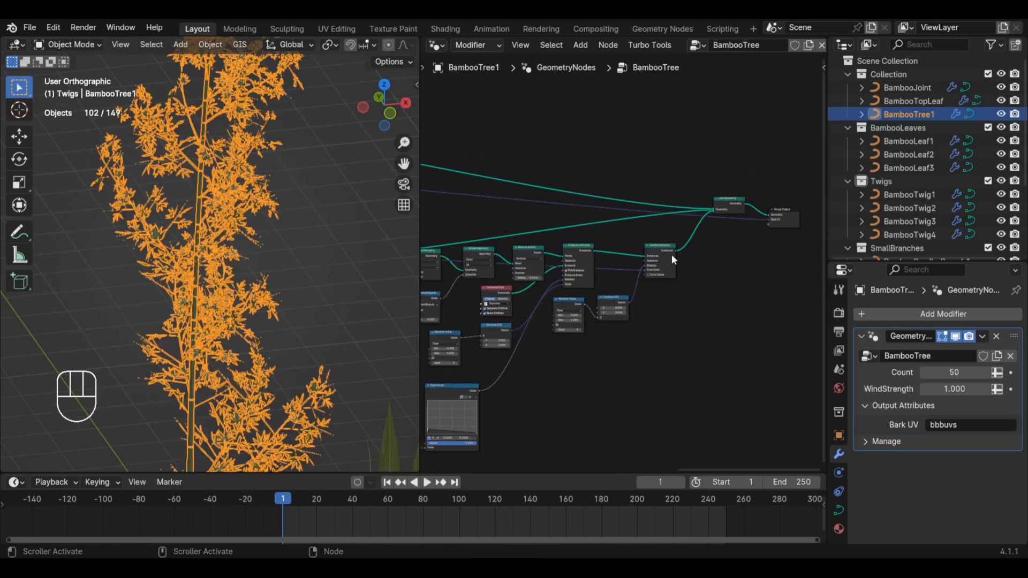
scroll(672, 254, "up", 3)
left_click_drag(664, 250, 656, 245)
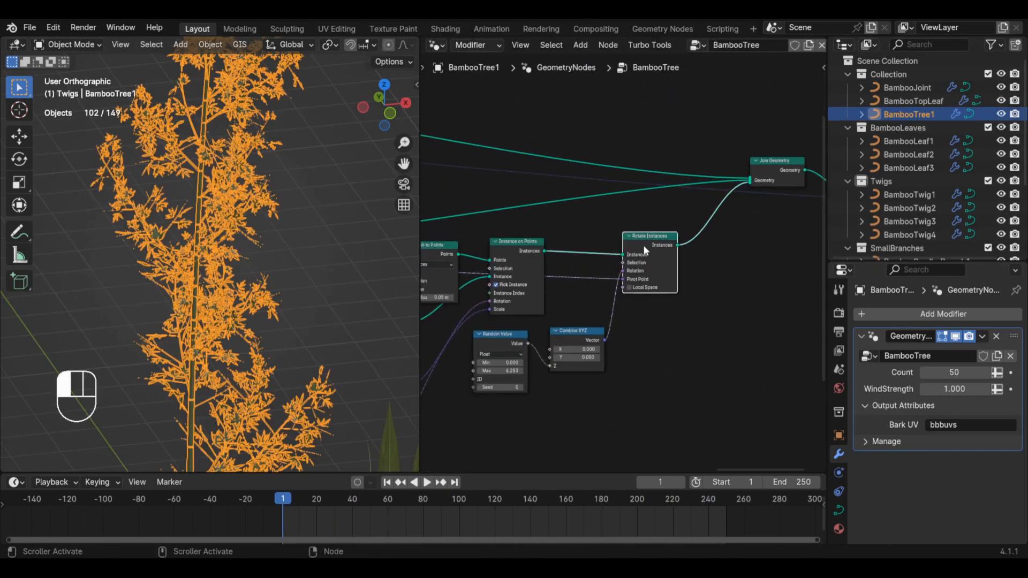
key("shift+d")
left_click(718, 238)
scroll(736, 289, "up", 2)
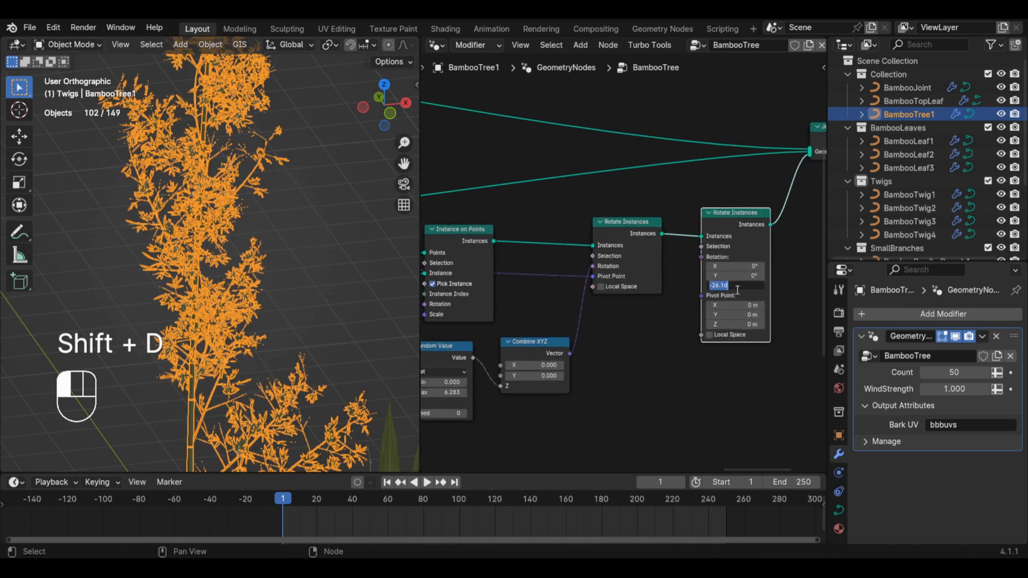
type("0")
key("Return")
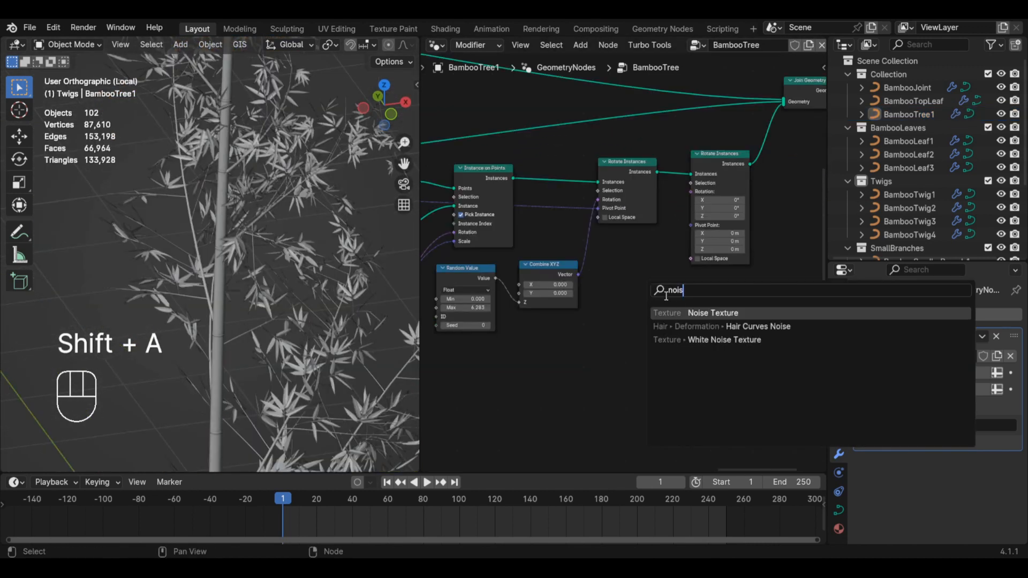
- Add a Noise Texture, link its Fac to the new Rotate Instances' Rotation and enable Local Space on that node
key("Return")
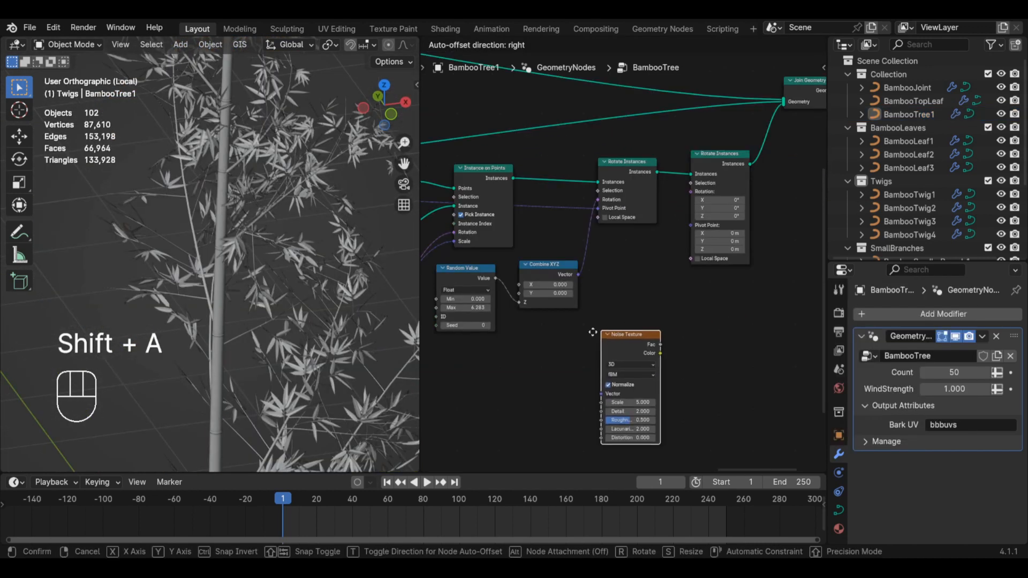
left_click(526, 343)
left_click_drag(593, 351, 678, 239)
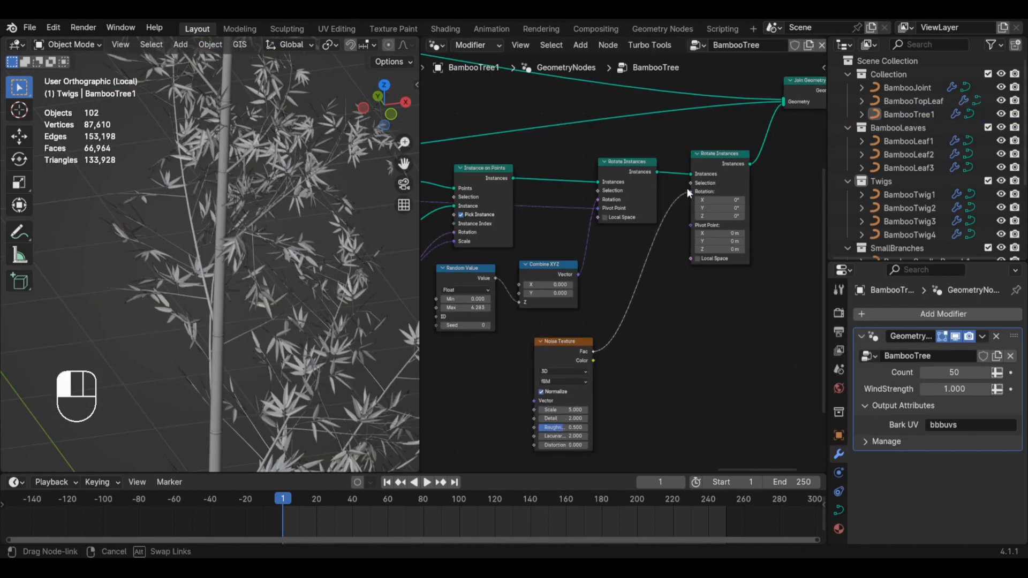
left_click_drag(688, 189, 687, 190)
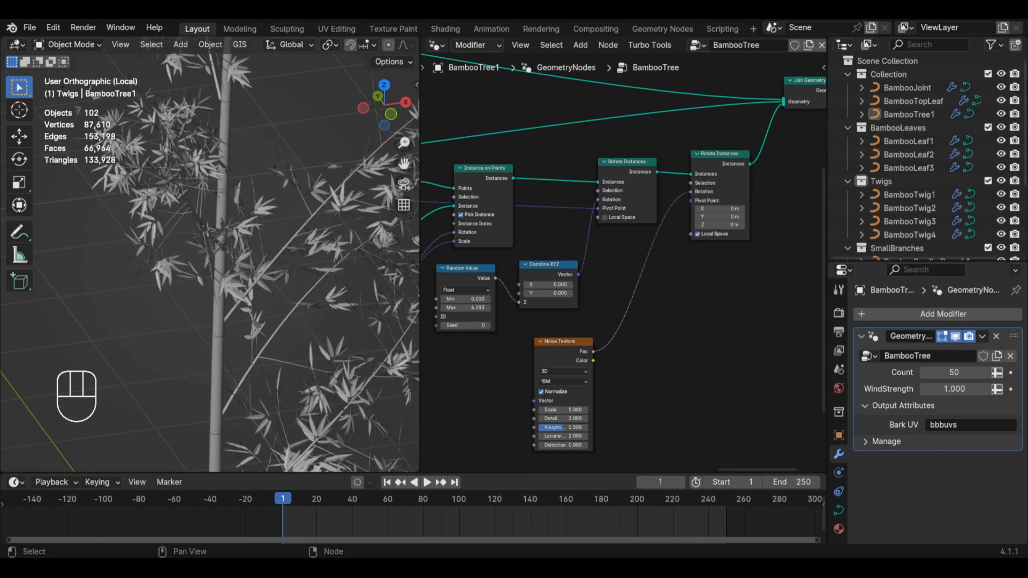
left_click(698, 234)
- Switch the Noise Texture to 4D and insert a Map Range between its Fac and the new Rotate Instances' Rotation
scroll(698, 236, "up", 3)
scroll(557, 279, "down", 3)
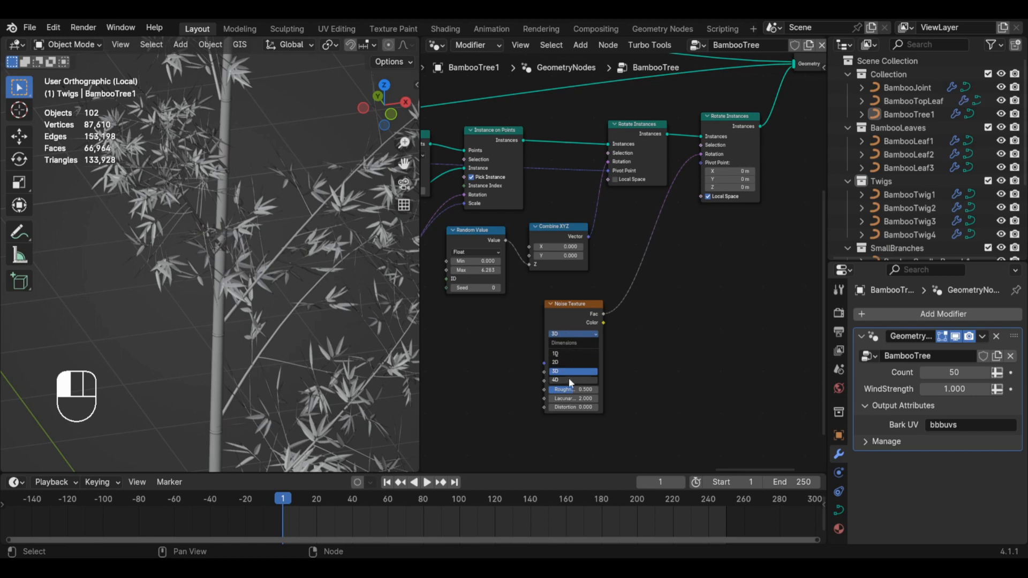
left_click(569, 377)
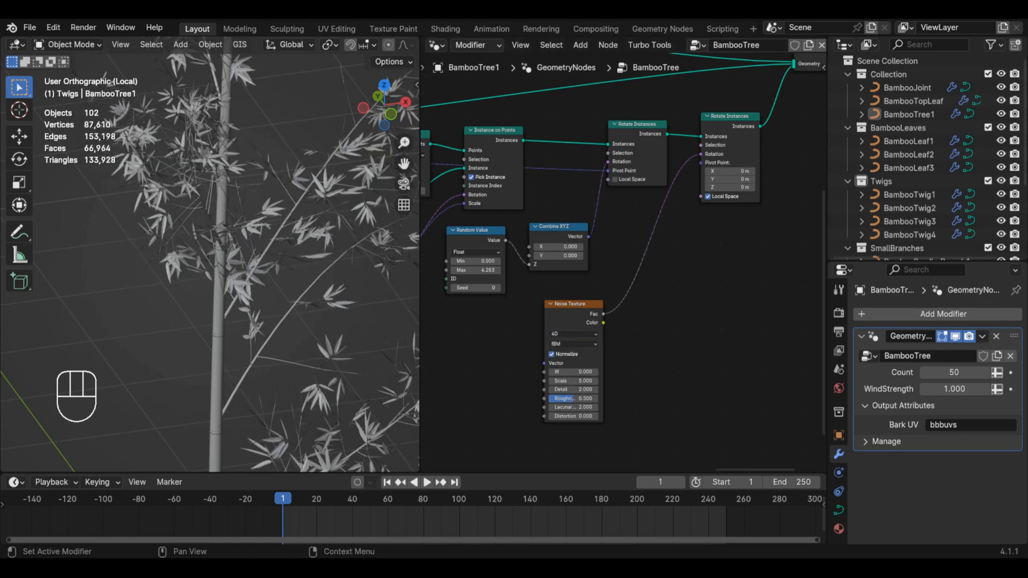
key("shift+a")
type("map")
key("Return")
left_click(611, 342)
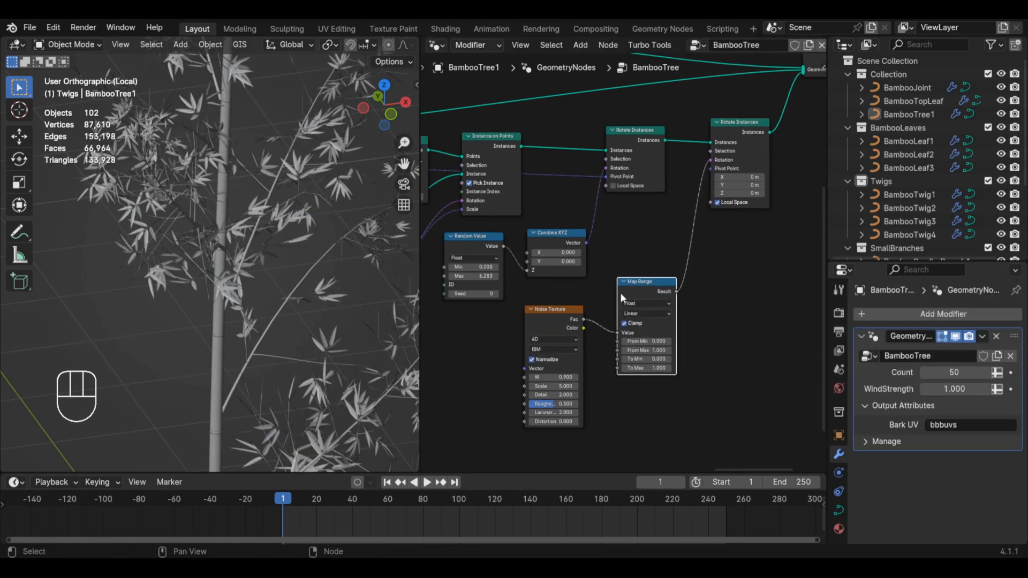
- Set the new Map Range's To Max to 0.05
scroll(608, 343, "up", 3)
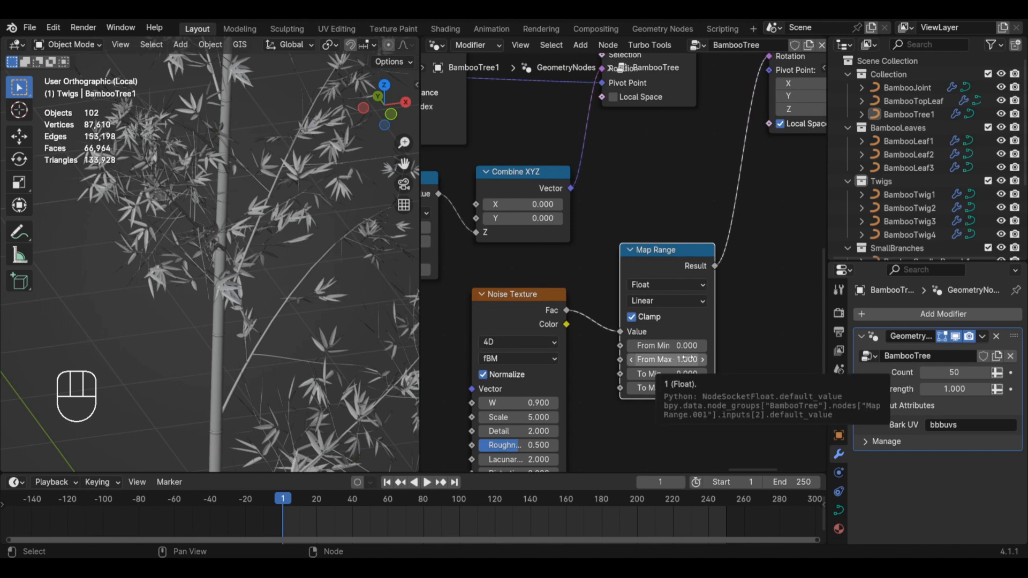
middle_click_drag(753, 356, 737, 357)
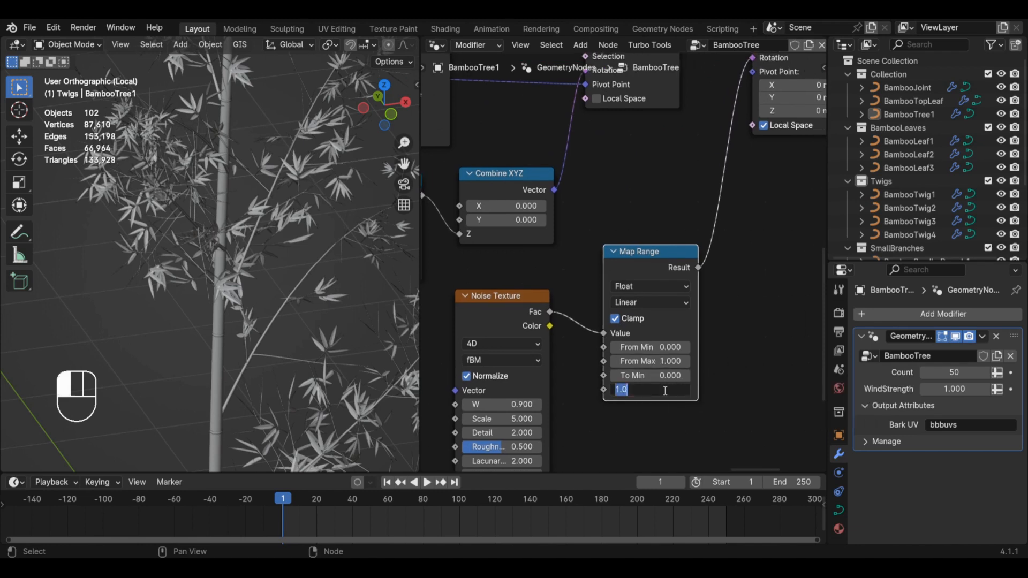
key("Return")
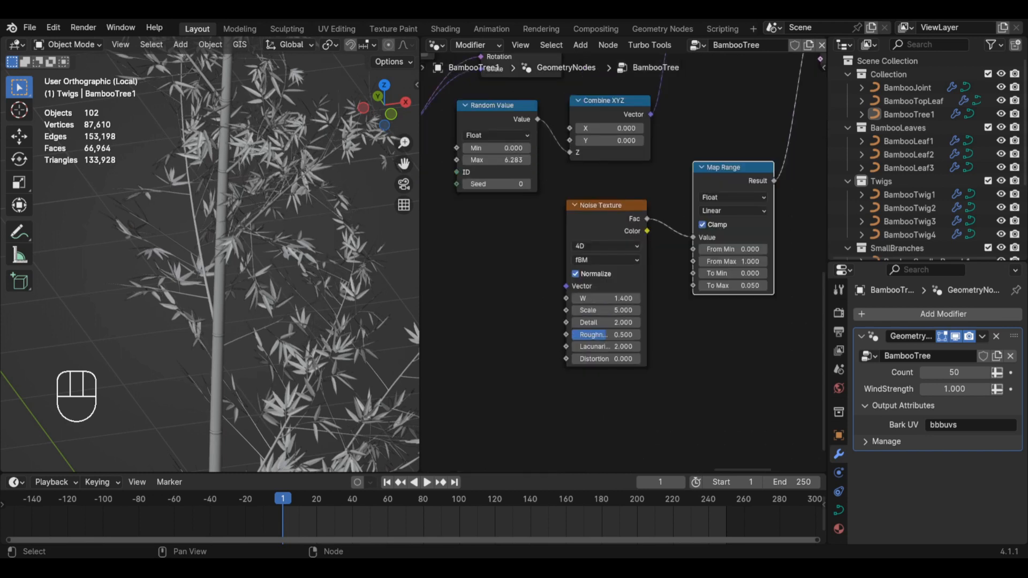
- Paste the driver onto the tree's Noise Texture W value with the expression WindStrength*frame/60 and start playback
right_click(614, 299)
left_click(614, 299)
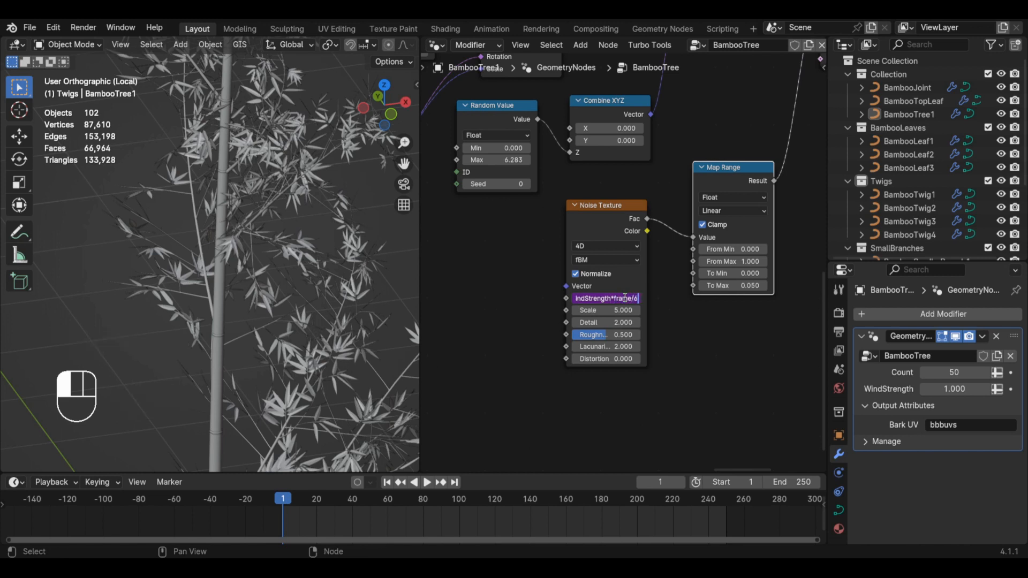
key("Return")
key("space")
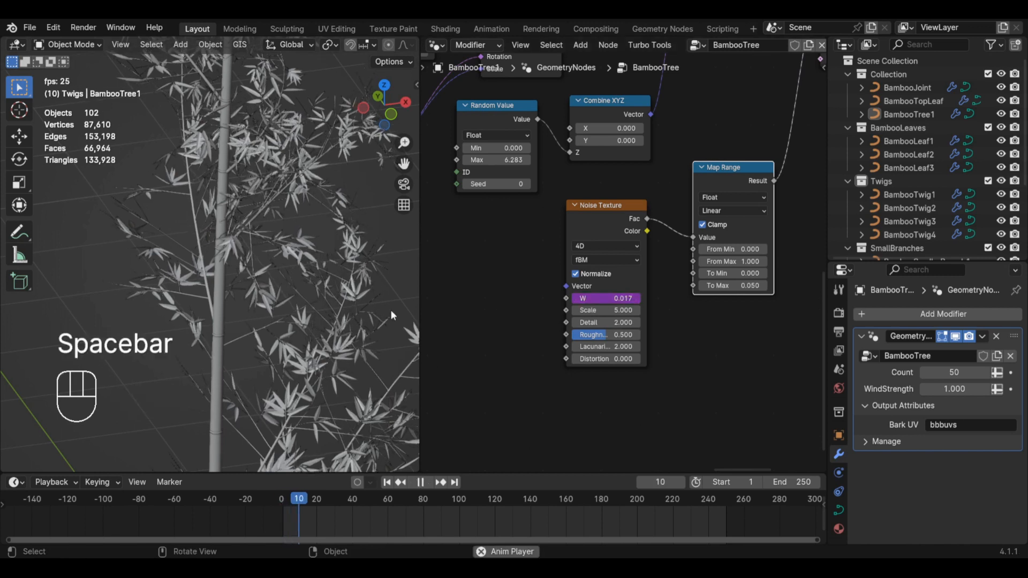
- Paste the driver onto the Scale value of the tree's Noise Texture and shorten its expression to WindStrength
key("alt+a")
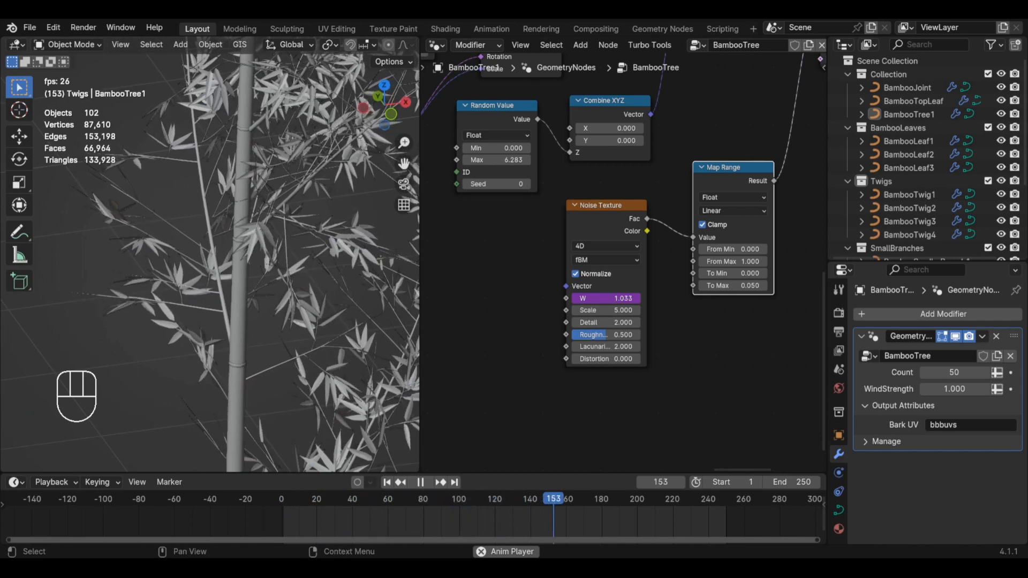
right_click(602, 310)
left_click(601, 310)
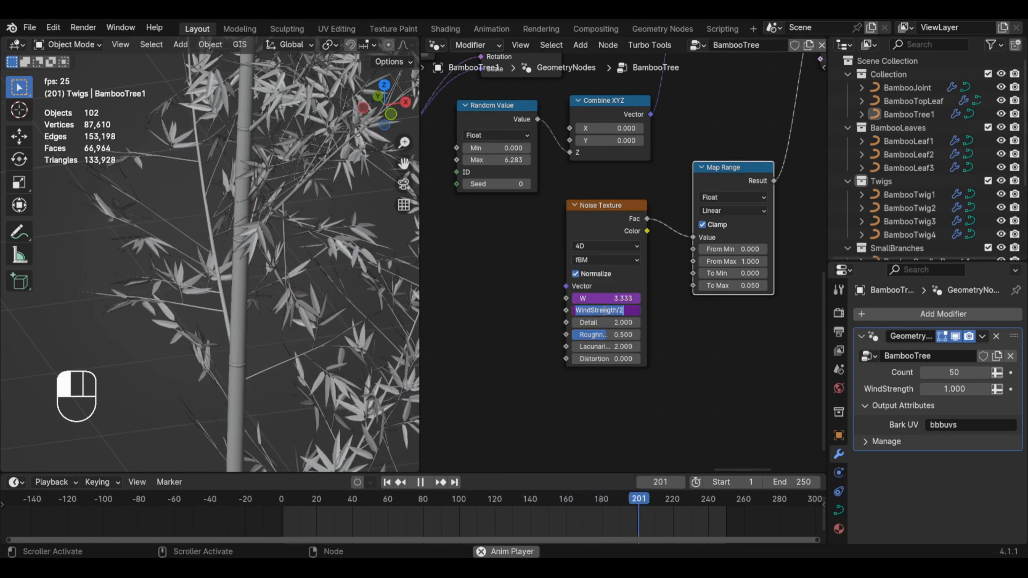
key("BackSpace")
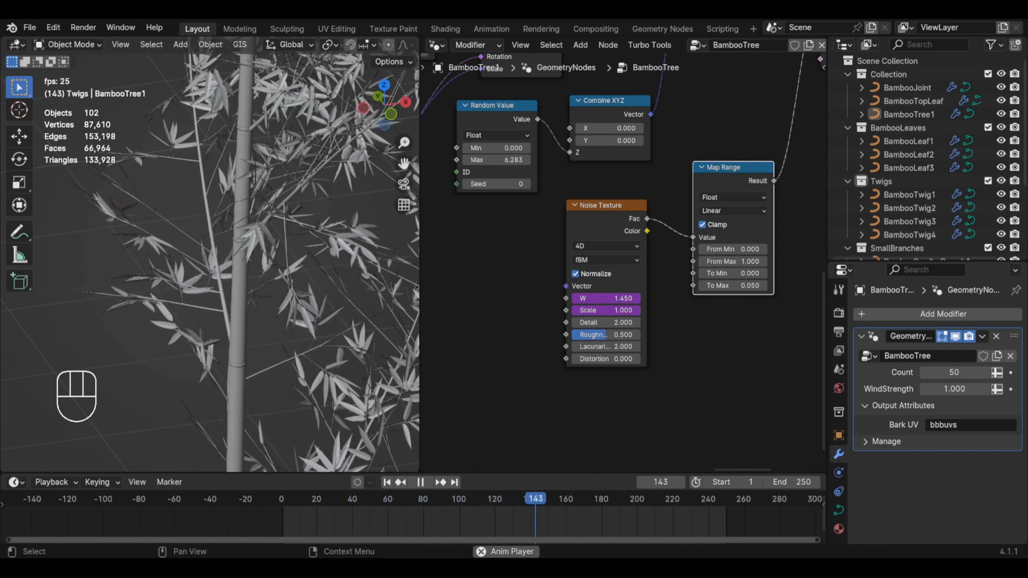
- Paste the driver onto the Noise Texture's Detail with the expression WindStrength and set Roughness to 0
right_click(603, 322)
left_click(603, 324)
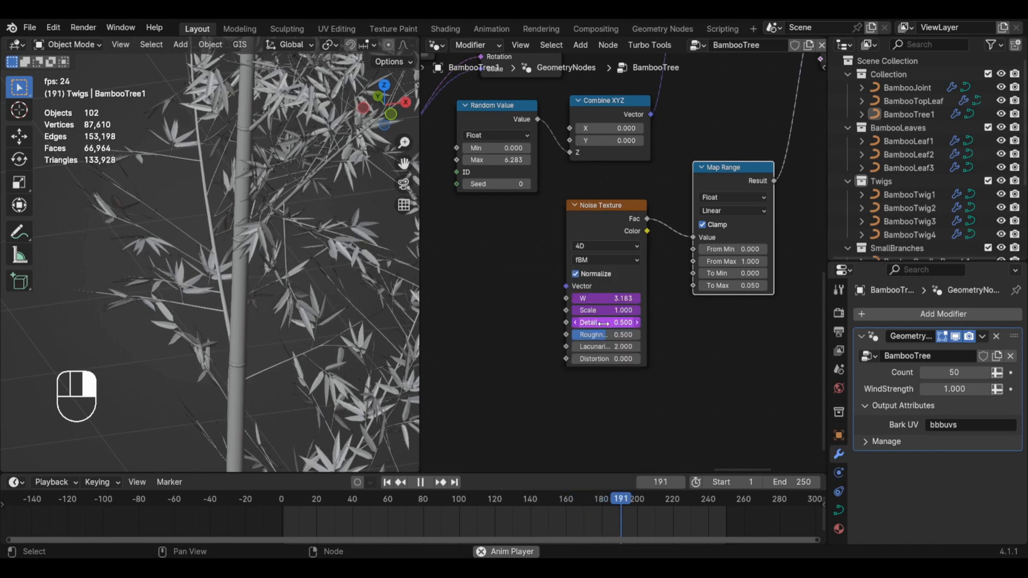
left_click(605, 323)
left_click(625, 324)
key("Escape")
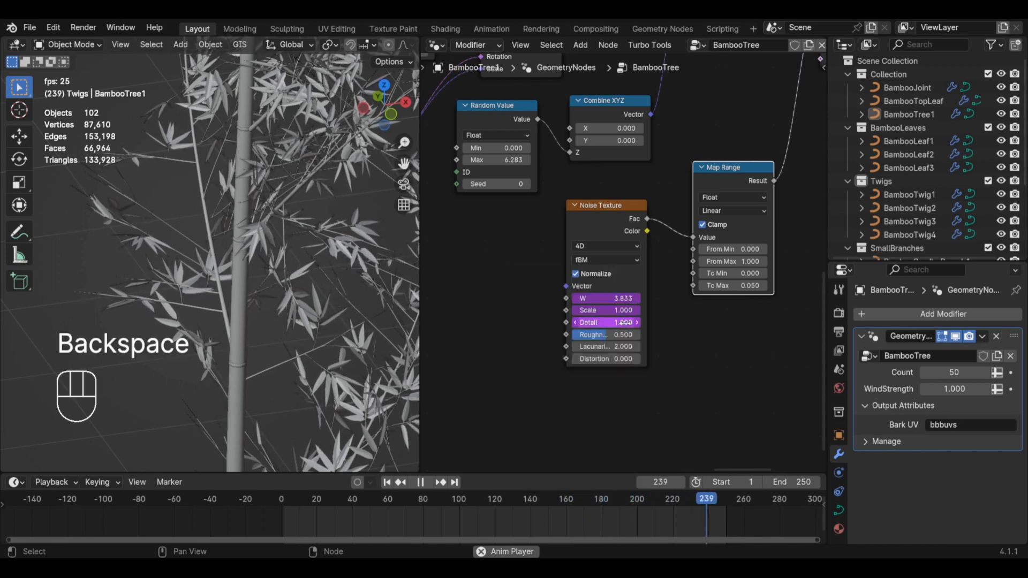
left_click_drag(615, 336, 578, 336)
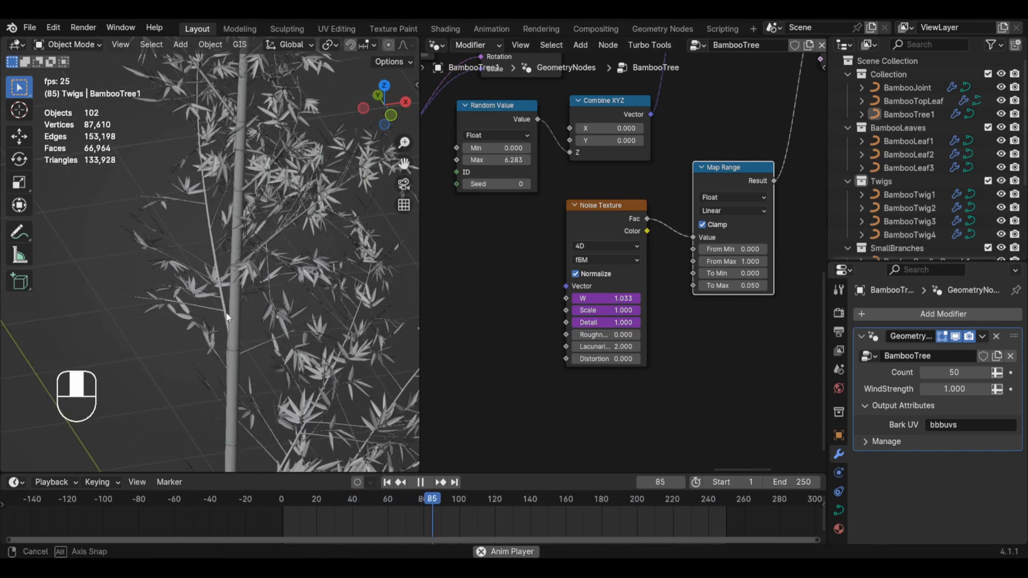
- Stop playback and set the tree modifier's WindStrength to 1
key("alt+a")
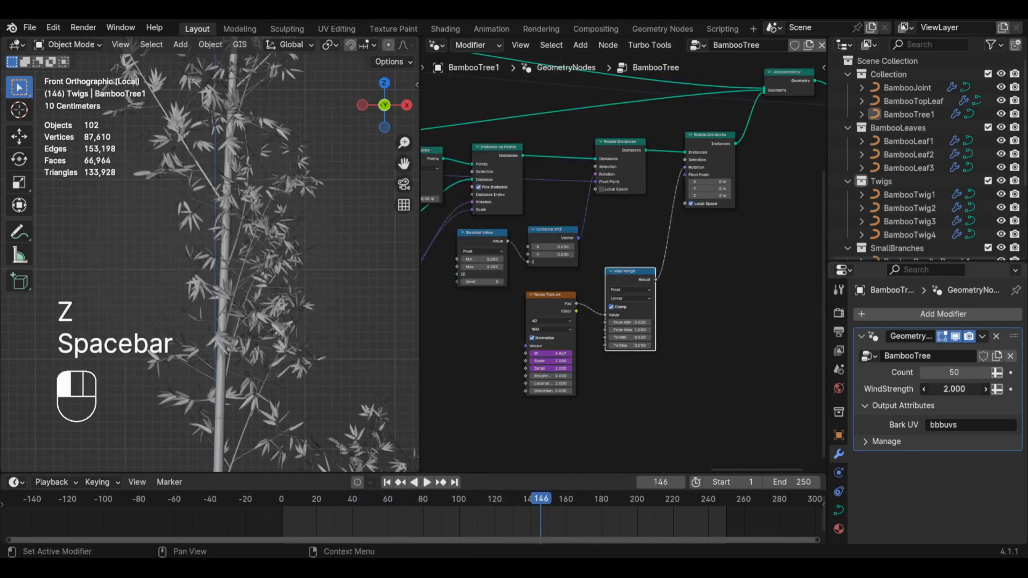
left_click(937, 384)
type("1")
key("Return")
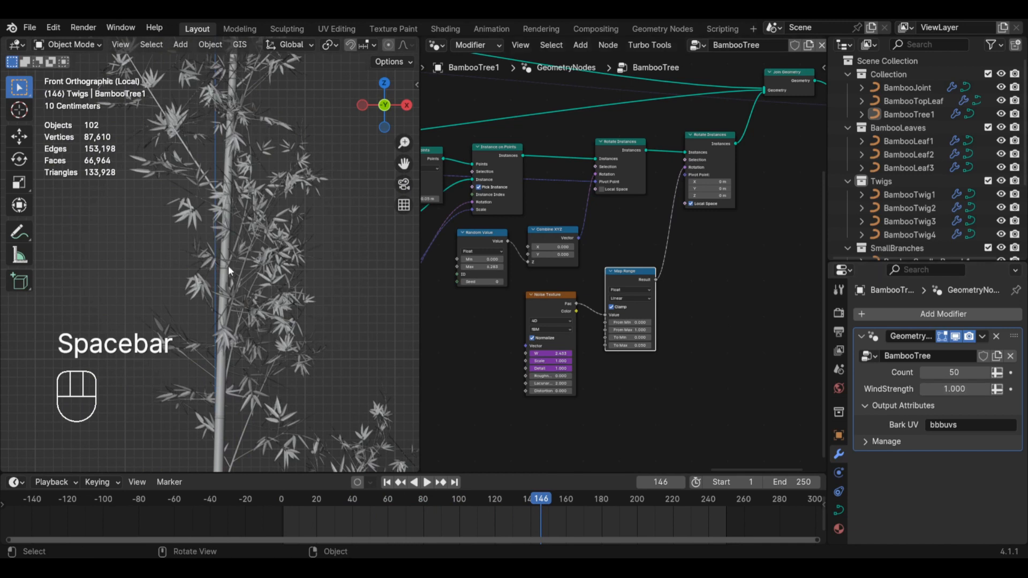
- Reposition the Spline Parameter node below the Bézier Segment node at the start of the BambooTree node tree
scroll(268, 271, "down", 8)
key("alt+a")
scroll(680, 258, "down", 4)
middle_click_drag(516, 248, 673, 269)
scroll(673, 269, "up", 6)
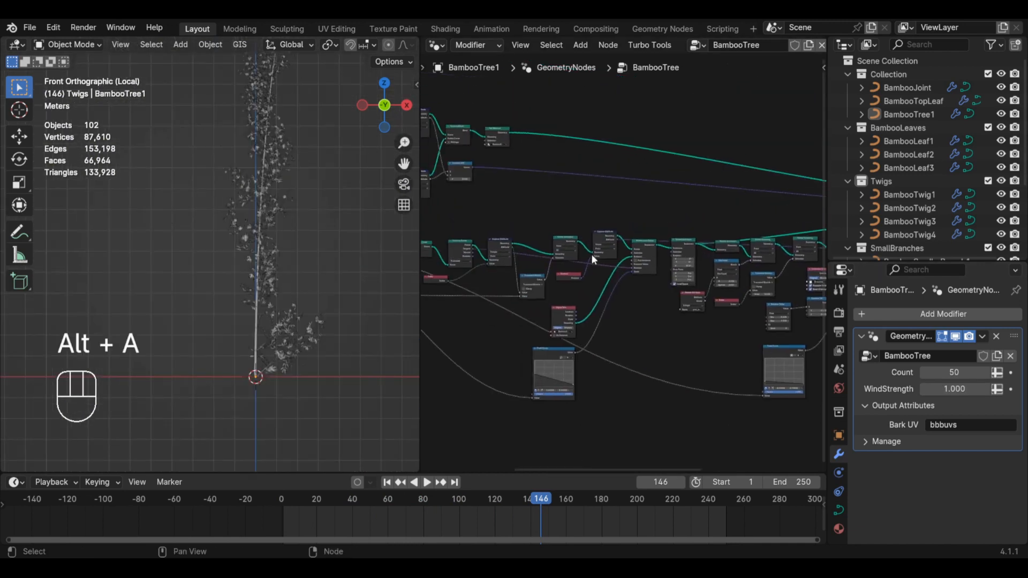
scroll(634, 192, "up", 2)
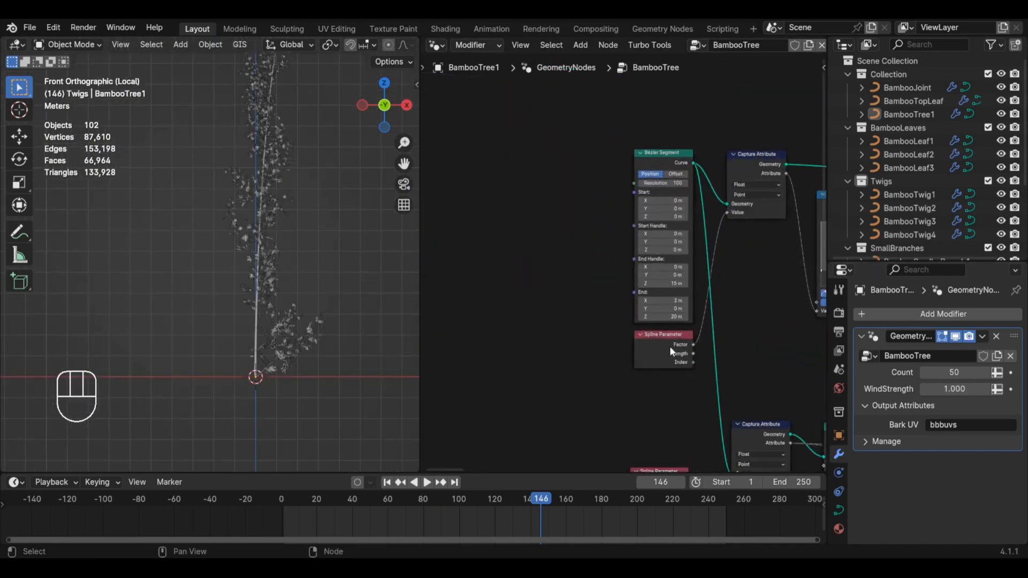
left_click_drag(669, 345, 556, 346)
middle_click_drag(300, 178, 279, 151)
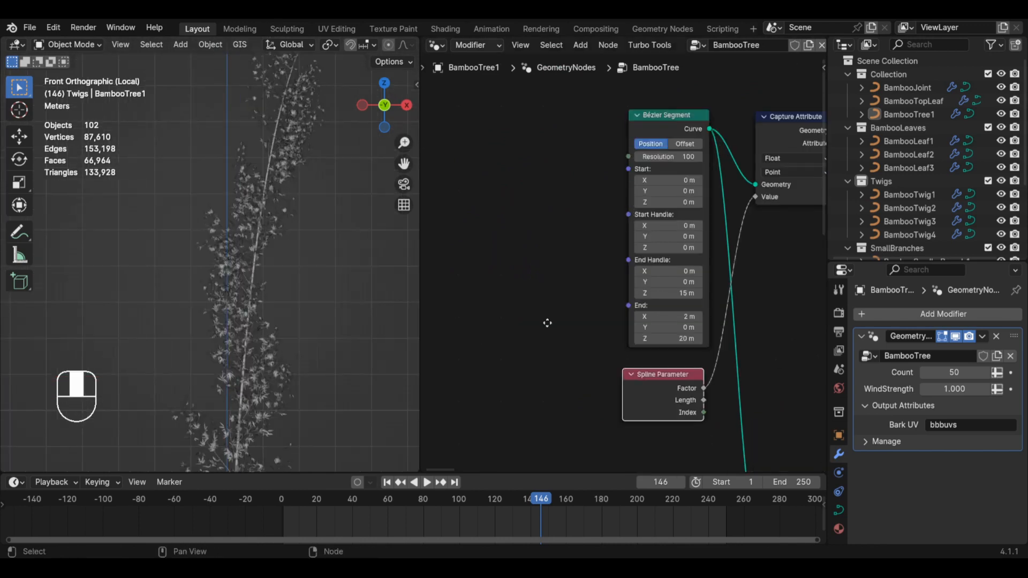
- Try an End X value of 0.8 m on the Bézier Segment to change the trunk's lean
middle_click_drag(548, 322, 550, 339)
scroll(589, 337, "up", 1)
scroll(348, 320, "up", 1)
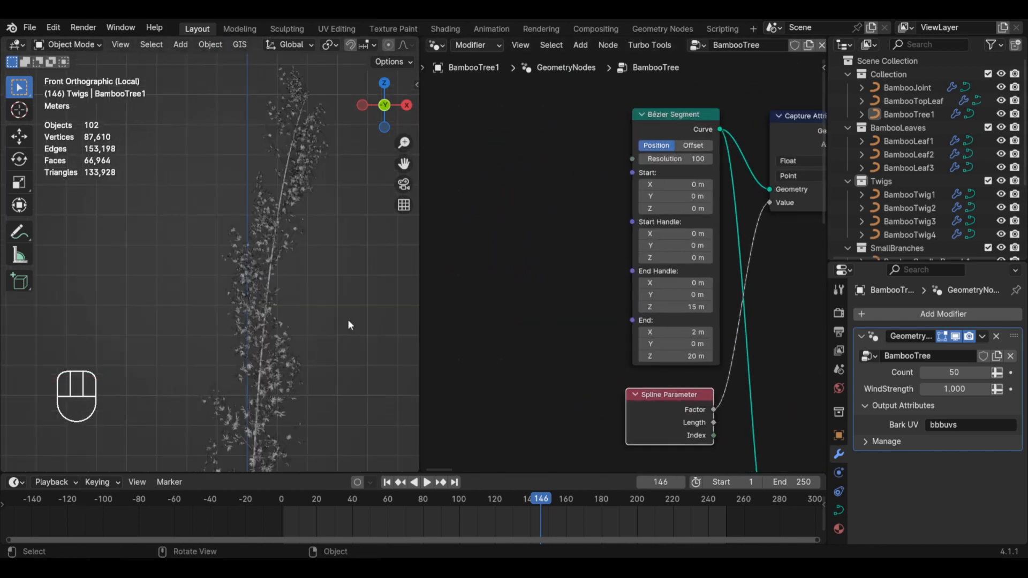
scroll(306, 130, "up", 2)
left_click_drag(690, 121, 677, 110)
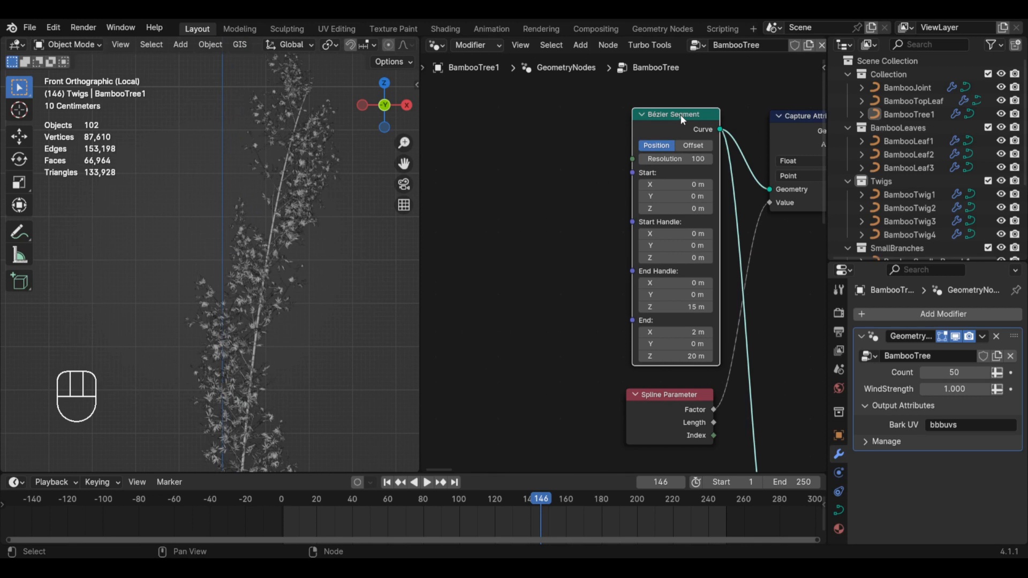
scroll(659, 356, "up", 2)
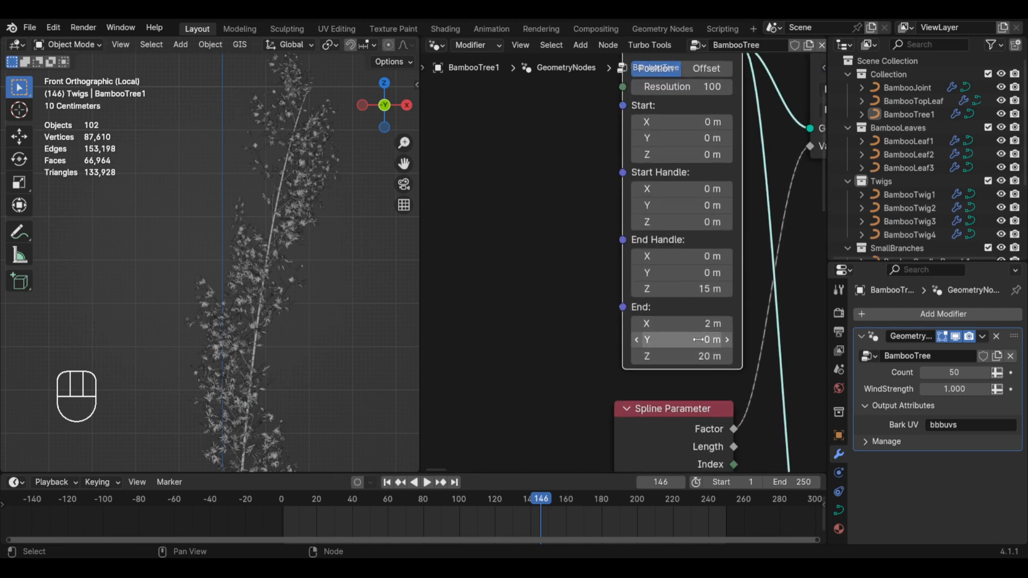
scroll(666, 351, "down", 1)
scroll(664, 350, "up", 1)
mouse_move(664, 335)
left_mouse_down()
mouse_move(690, 335)
mouse_move(597, 335)
mouse_move(705, 334)
mouse_move(607, 335)
mouse_move(649, 334)
left_mouse_up()
- Drive the Bézier Segment's End X with #sin(frame) and play the animation from the first frame
scroll(685, 332, "up", 1)
right_click(624, 338)
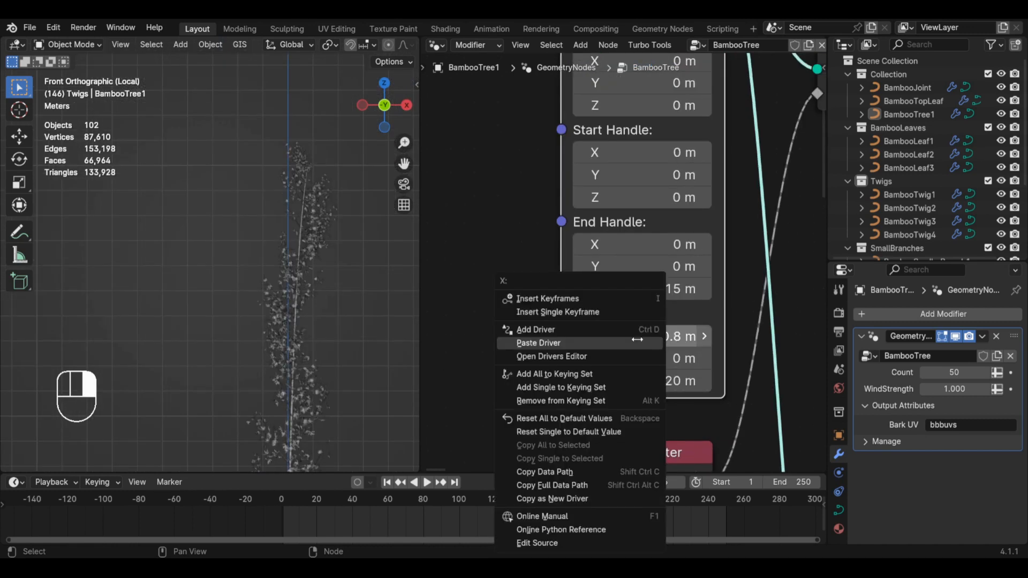
key("Escape")
left_click(633, 334)
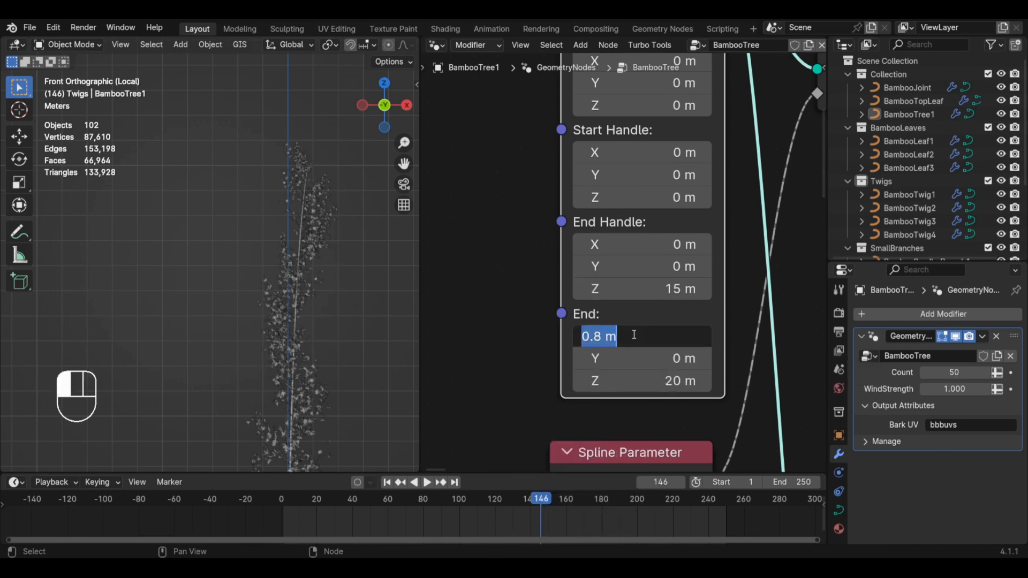
type("#")
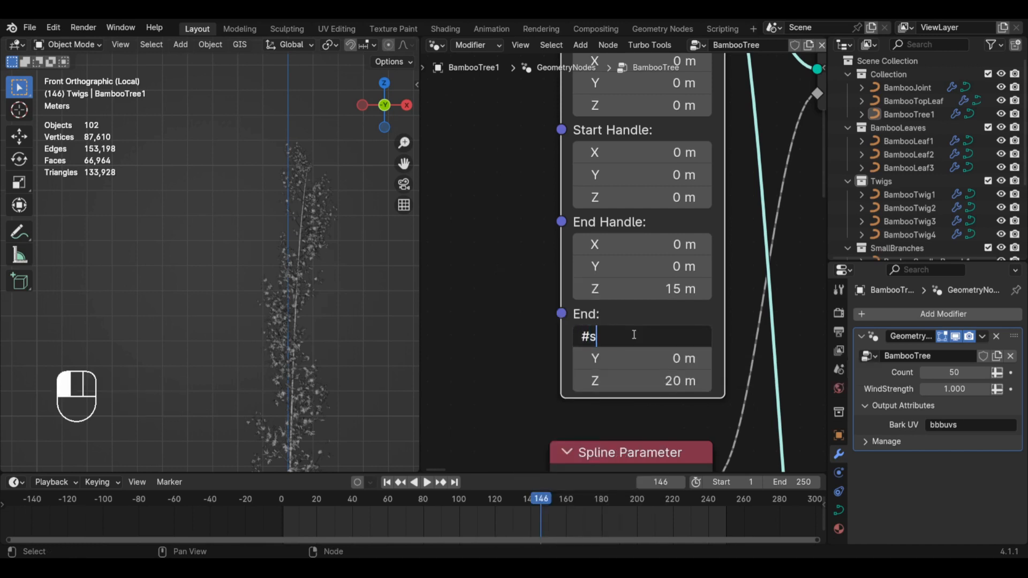
type("sin")
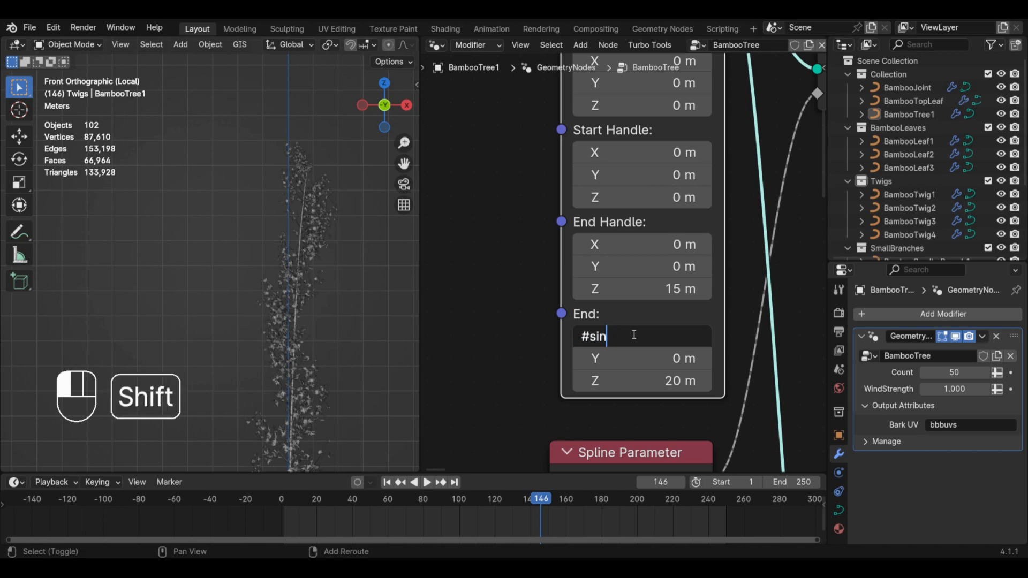
type("(frame)")
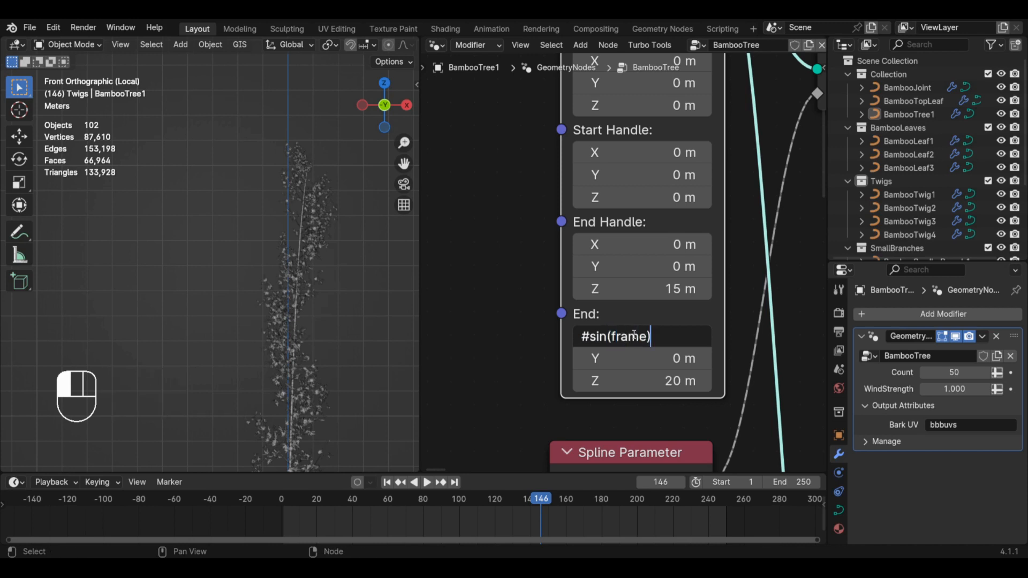
key("Return")
left_click(387, 481)
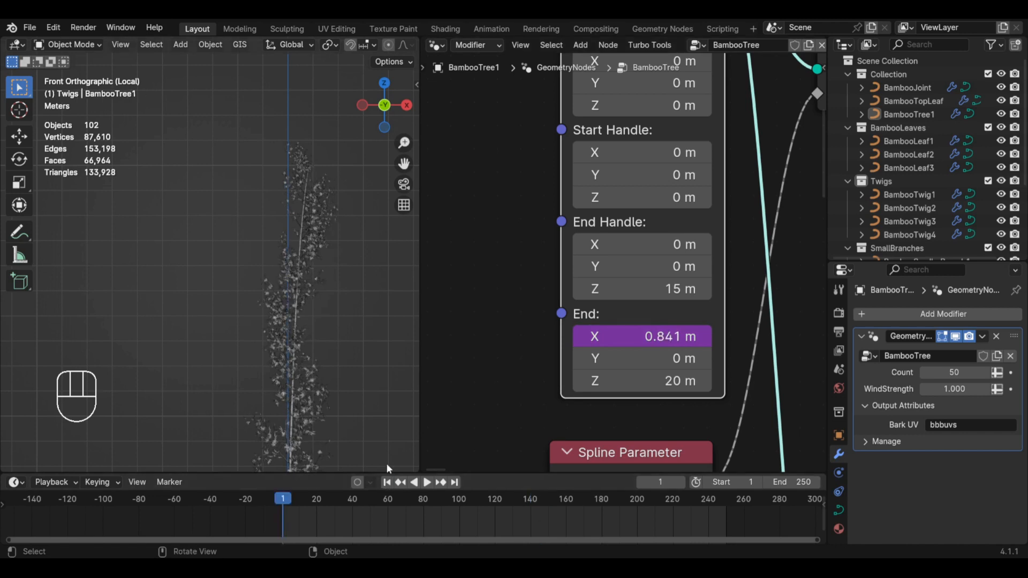
key("space")
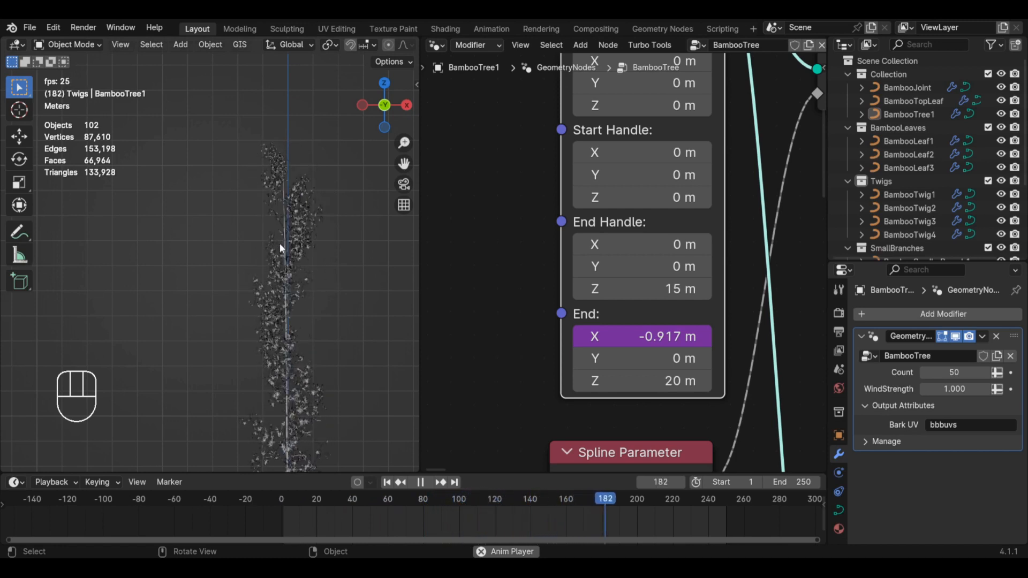
- Stop and rewind playback, and paste cos(WindDirection)*((sin(frame/60*WindStrength)+sin(1.8*frame/60*WindStrength))*WindStrength/2) into a new text block in a Text Editor
key("space")
left_click(389, 481)
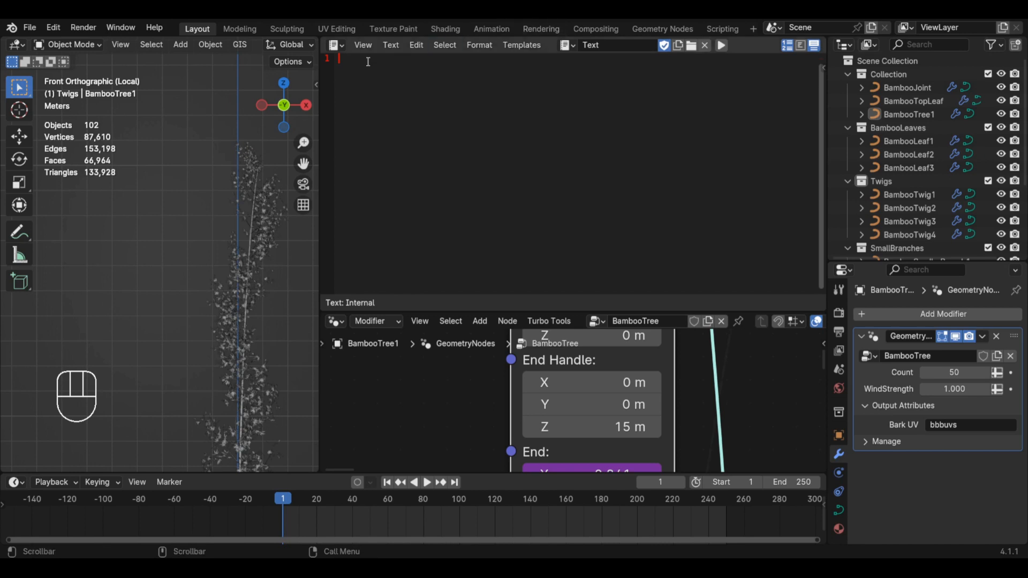
type("cos(WindDirection)*((sin(frame/60*WindStrength)+sin(1.8*frame/60*WindStrength))*WindStrength/2)")
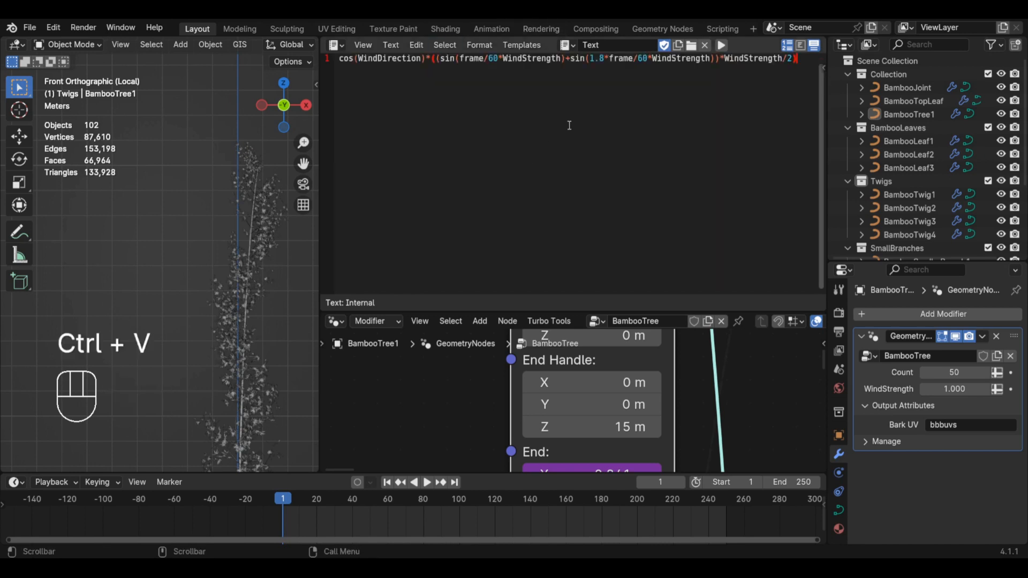
- Change the End X driver expression to sin(frame/60) and play the animation to check the trunk's sway
left_click_drag(437, 59, 500, 64)
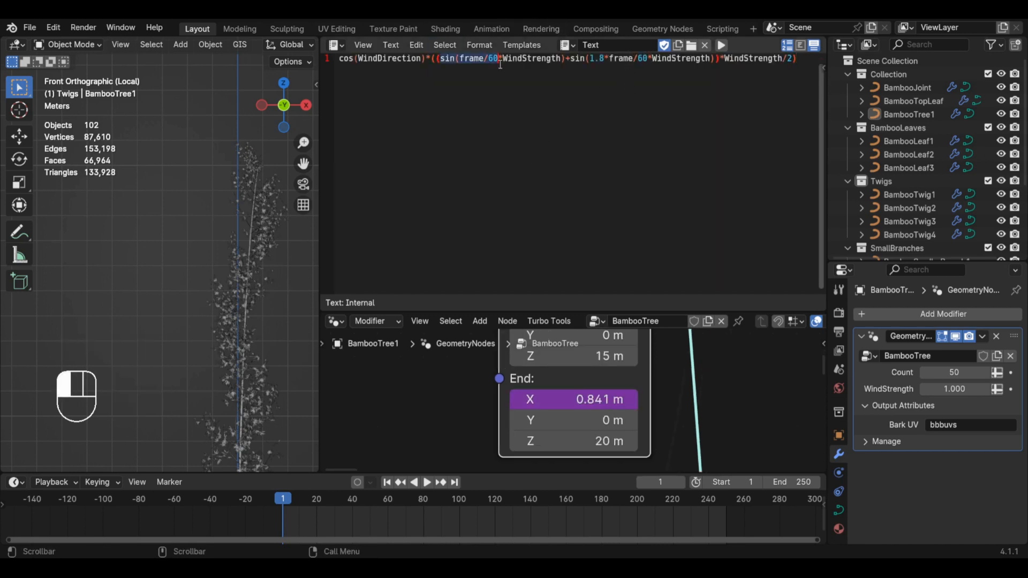
double_click(562, 399)
left_click(562, 402)
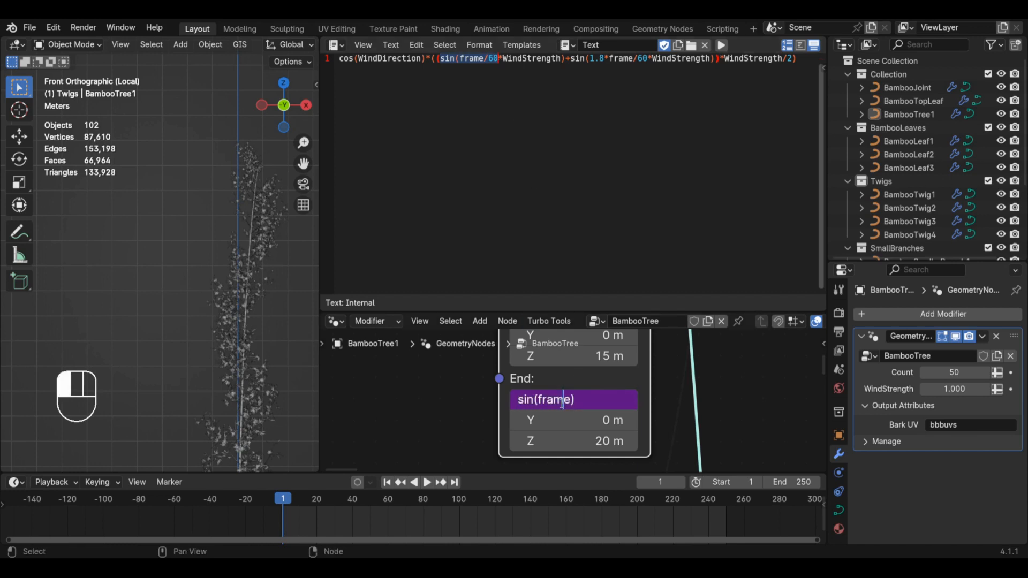
type("/60")
key("Return")
key("space")
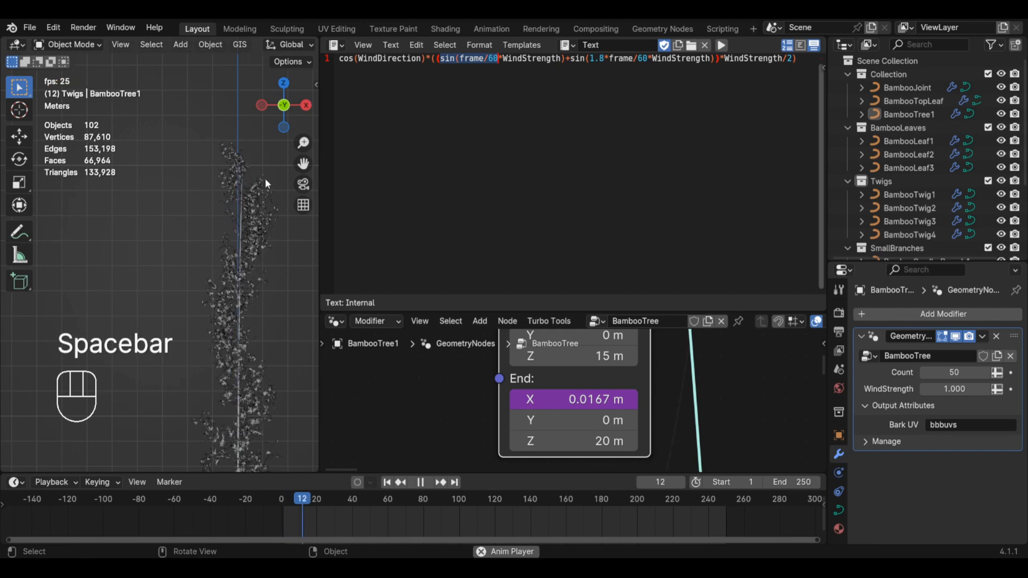
scroll(246, 168, "up", 2)
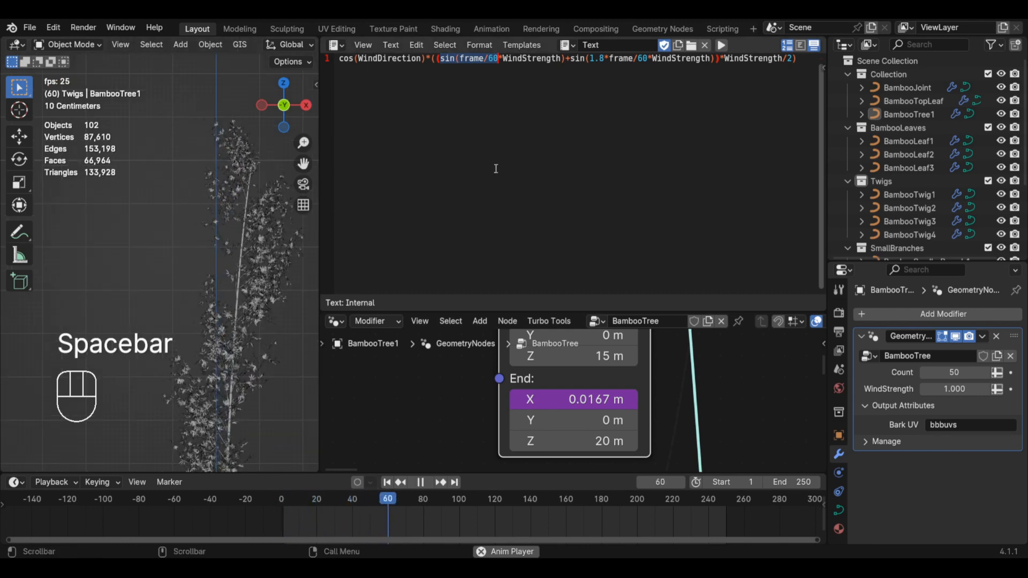
- Try to extend the End X driver by multiplying frame/60 by WindStrength inside the sine
left_click(506, 71)
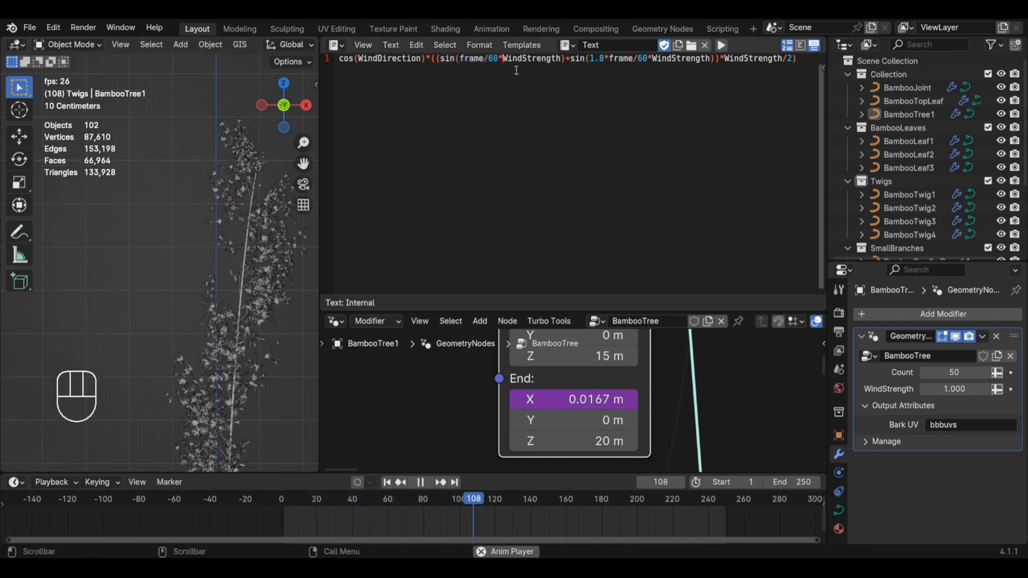
left_click(557, 88)
double_click(590, 400)
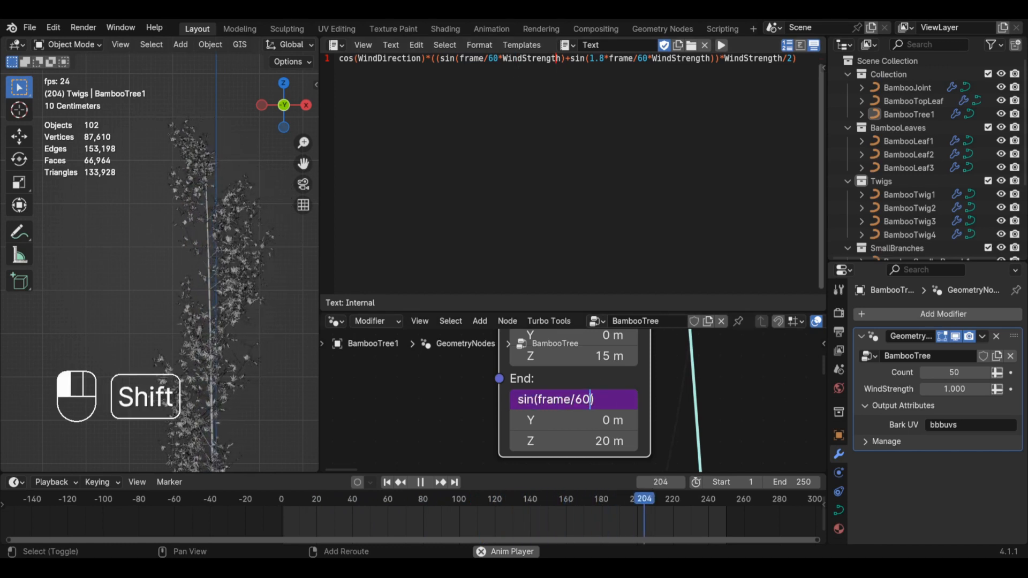
type("*")
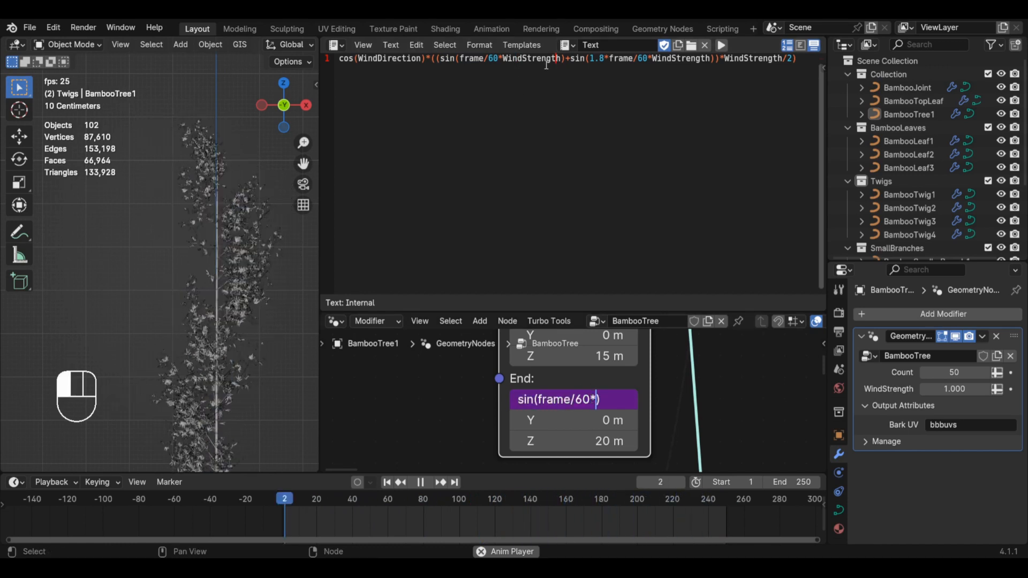
left_click(555, 210)
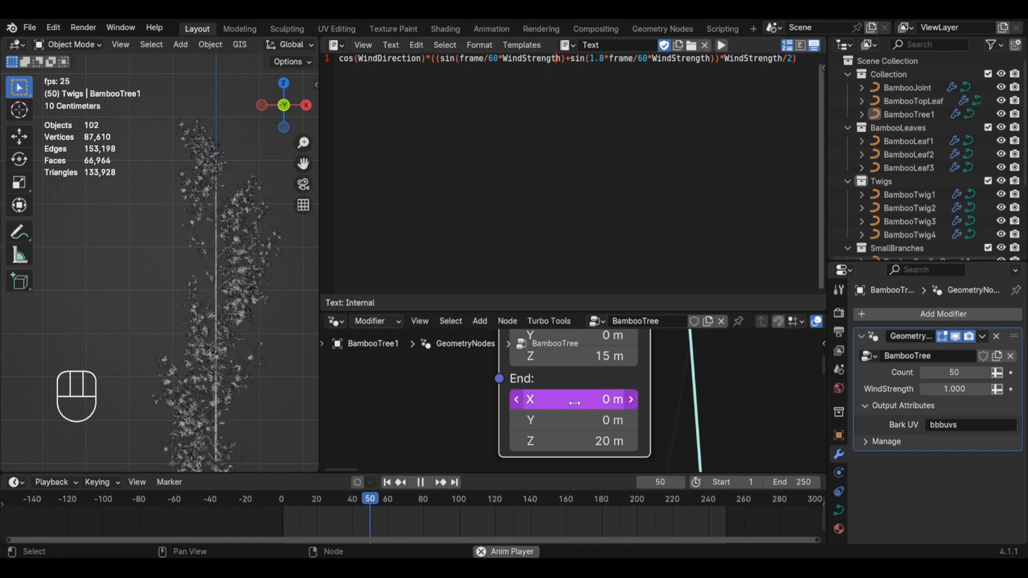
- Replace the End X driver with the copied WindStrength/2 driver and review the sine terms of the reference expression
right_click(512, 399)
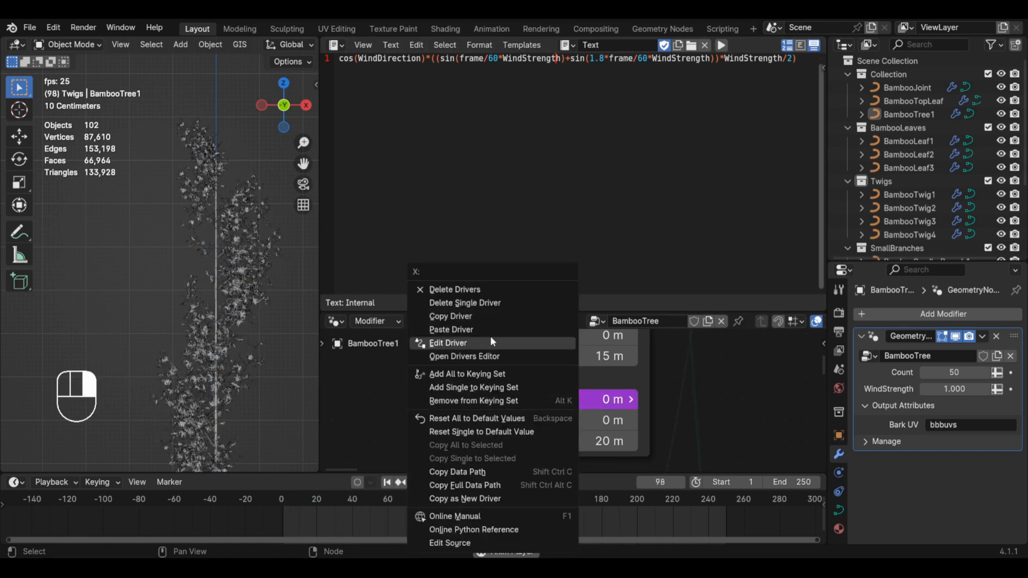
key("Escape")
left_click(609, 399)
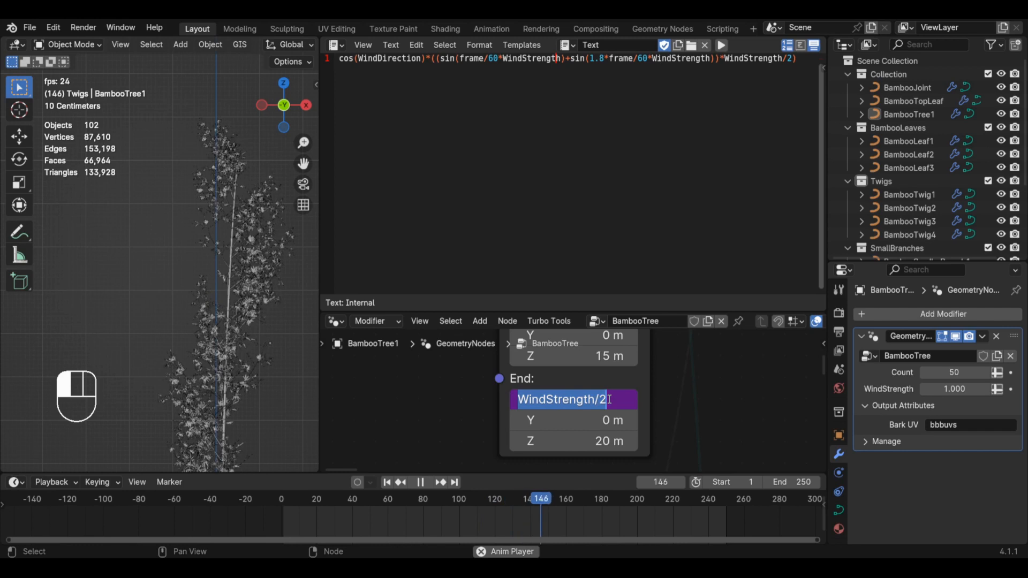
left_click(559, 262)
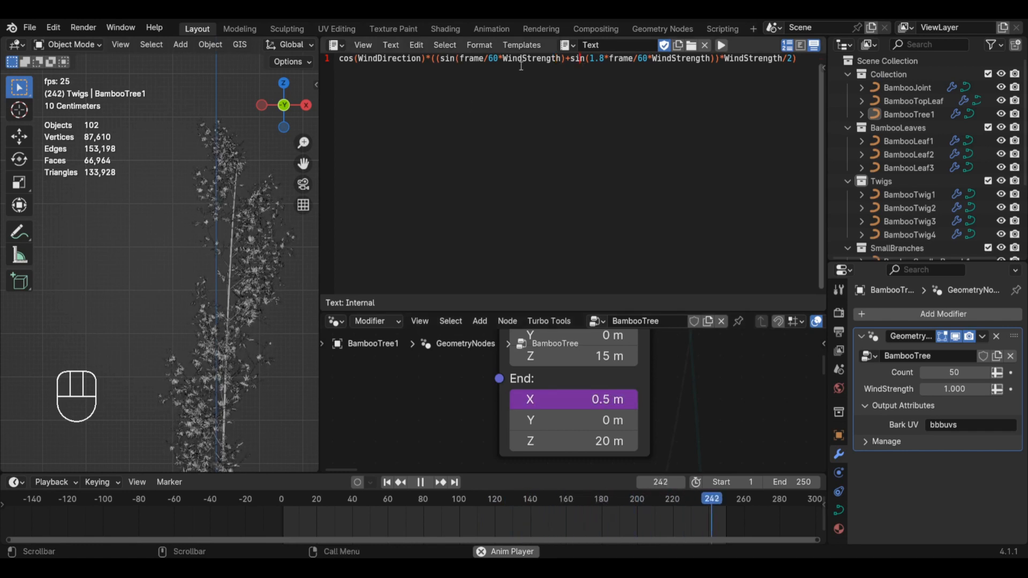
left_click(589, 59)
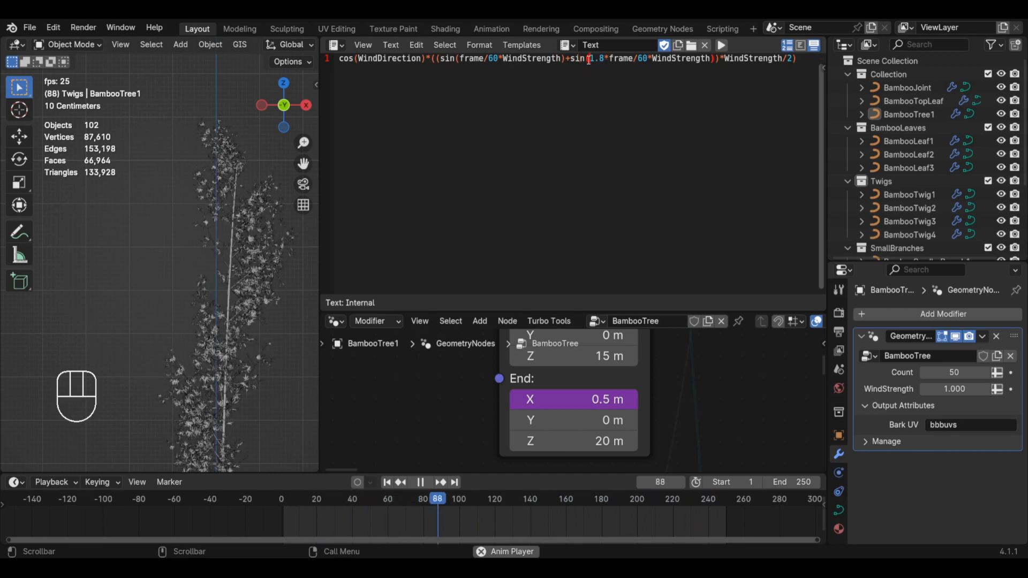
- Stop playback, sketch two overlapping sine waves and their combined wave as annotations over the bamboo, and delete the annotations
left_click(589, 59)
left_click(624, 91)
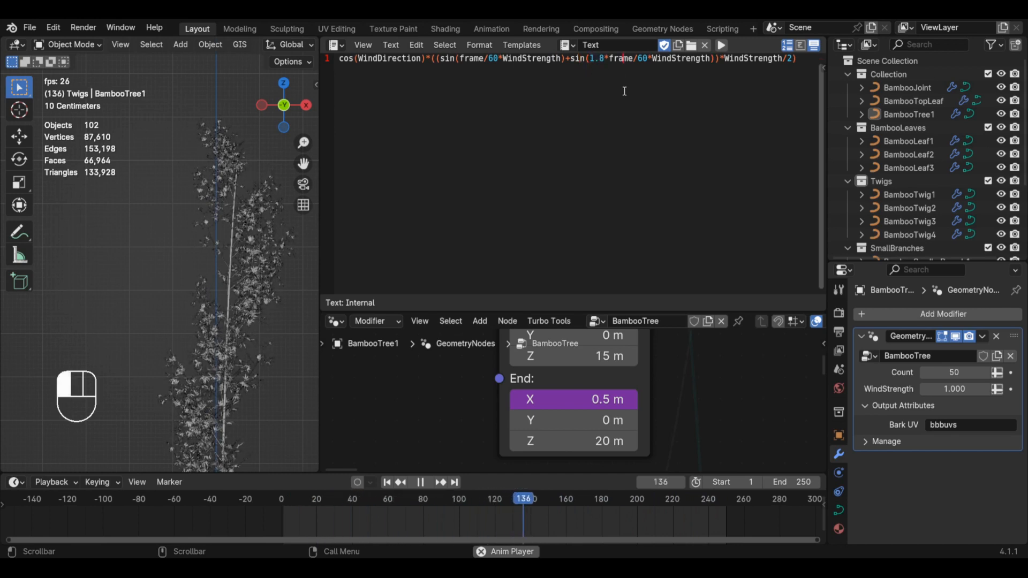
left_click(426, 485)
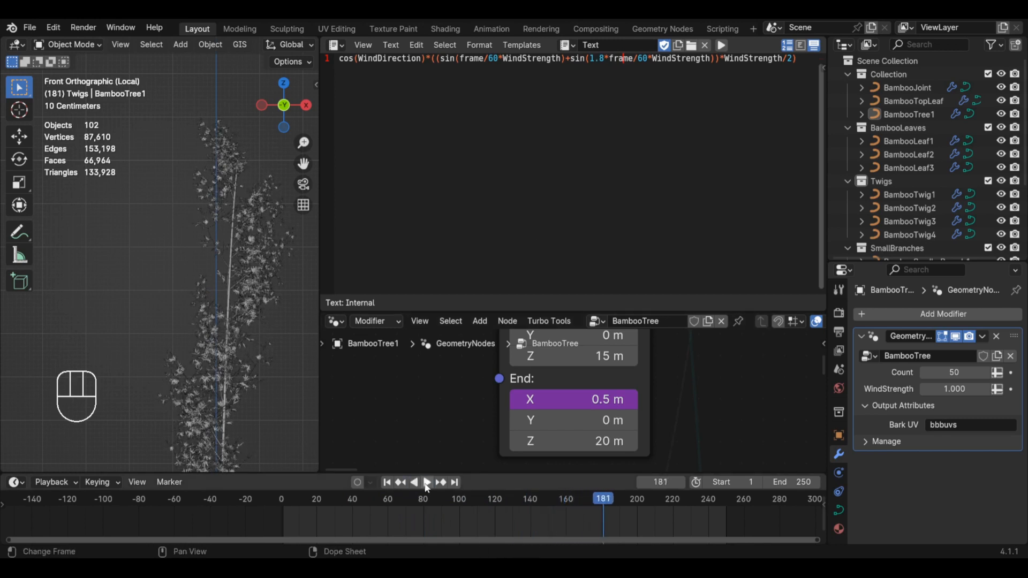
left_click(19, 233)
left_click_drag(75, 266, 99, 219)
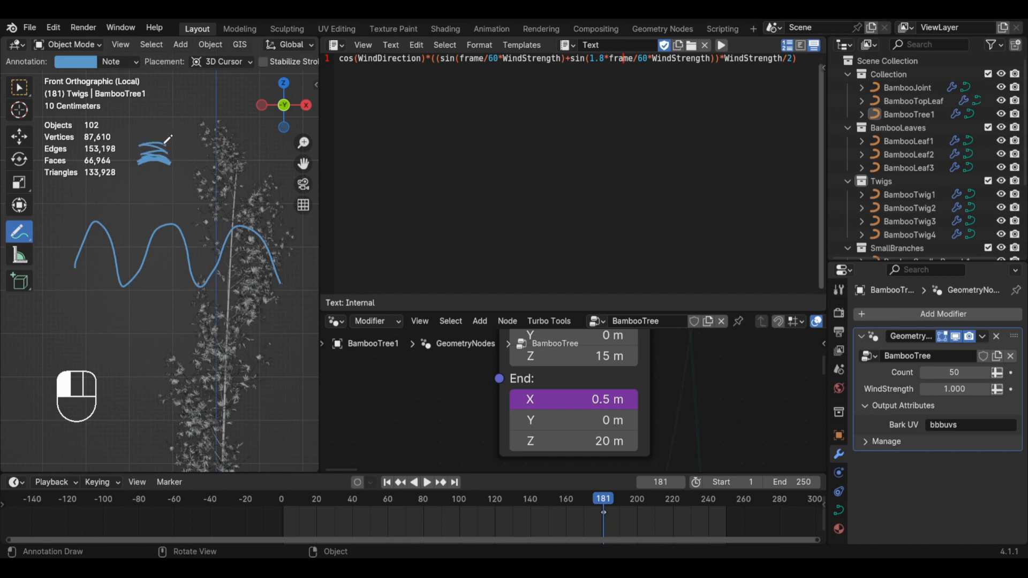
left_click_drag(143, 139, 137, 170)
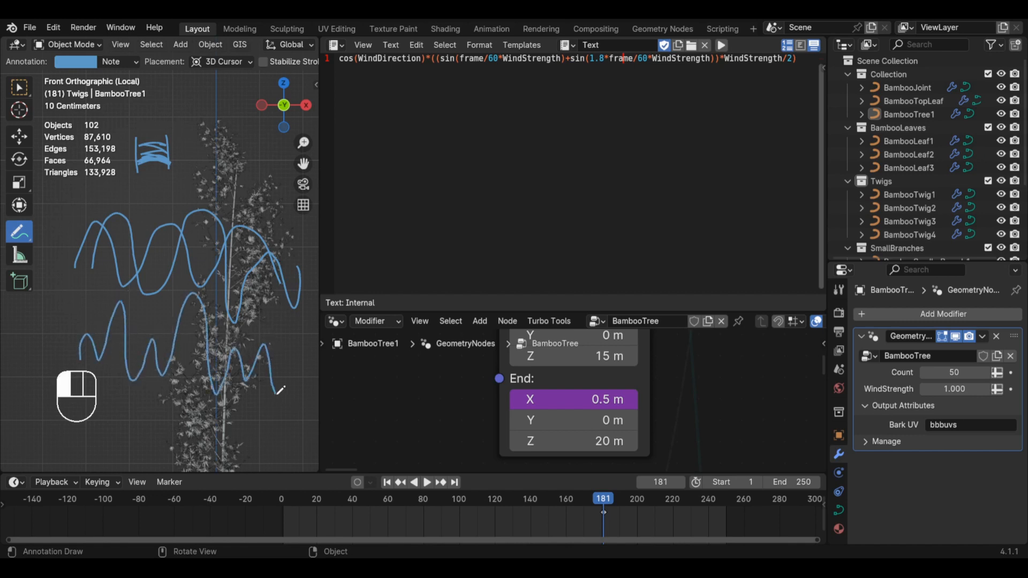
mouse_move(34, 330)
left_mouse_down()
mouse_move(64, 327)
mouse_move(53, 324)
left_mouse_up()
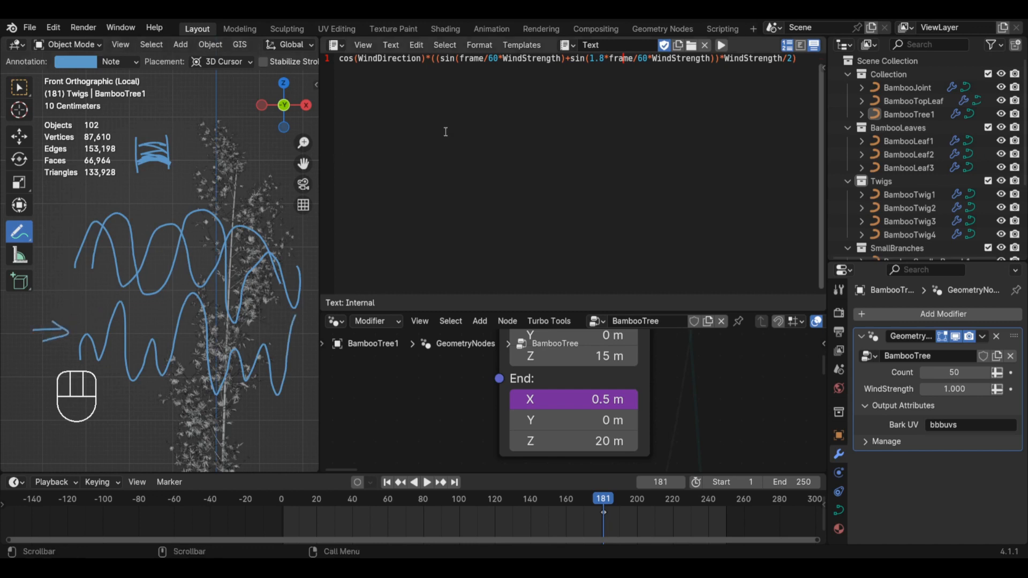
left_click(119, 62)
left_click(204, 119)
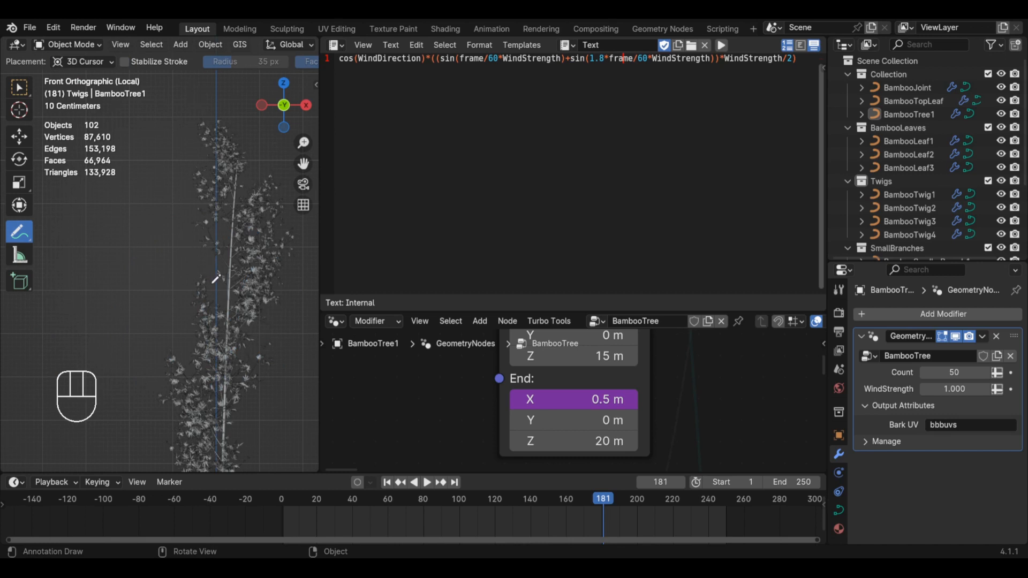
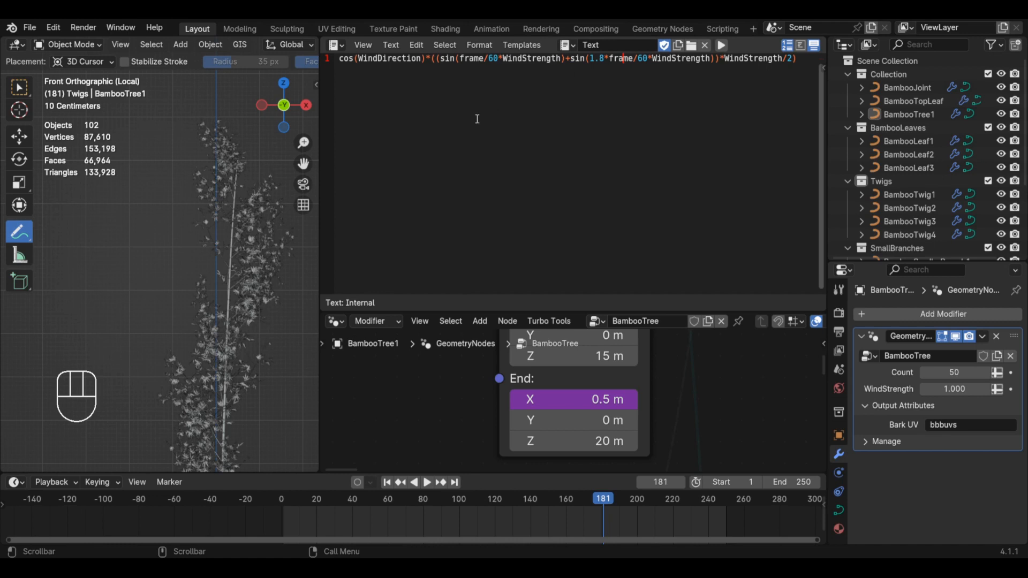
- Copy ((sin(frame/60*WindStrength)+sin(1.8*frame/60*WindStrength))*WindStrength/2) from the text block and set it as the End X driver expression
left_click_drag(396, 63, 340, 64)
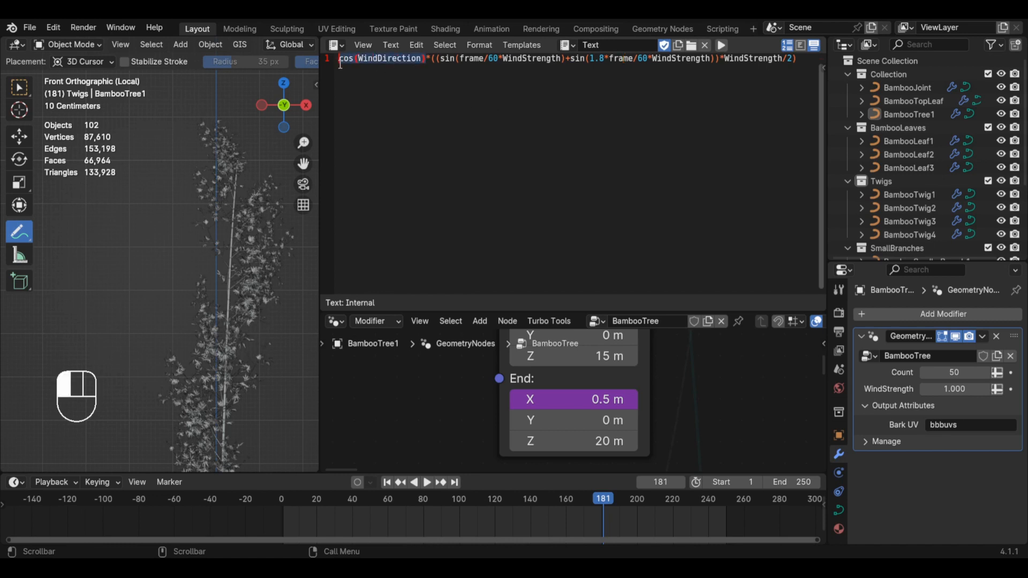
left_click(411, 87)
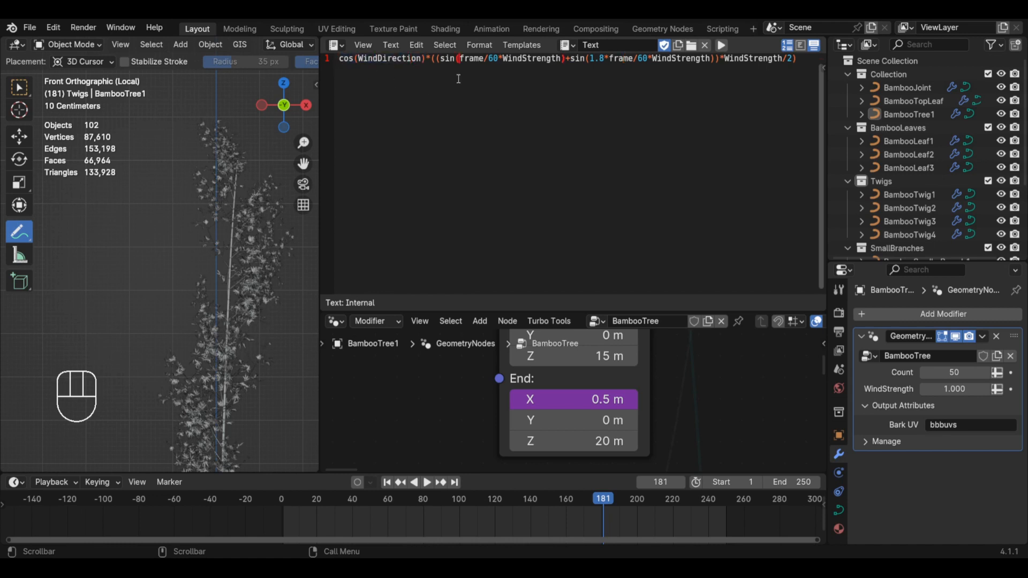
left_click(433, 60)
type("(")
left_click_drag(459, 59, 763, 63)
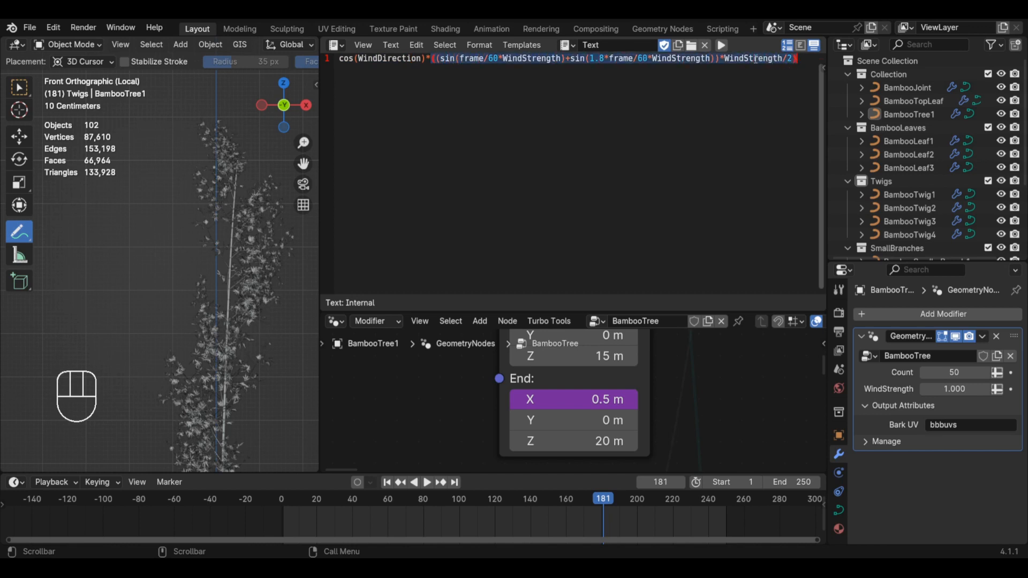
key("ctrl+c")
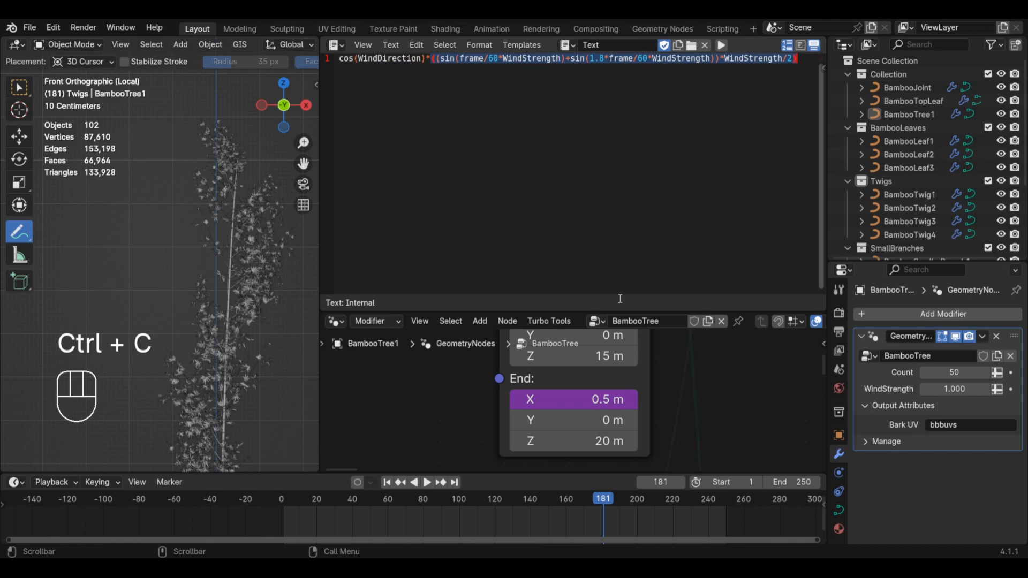
right_click(572, 398)
left_click(596, 398)
key("ctrl+v")
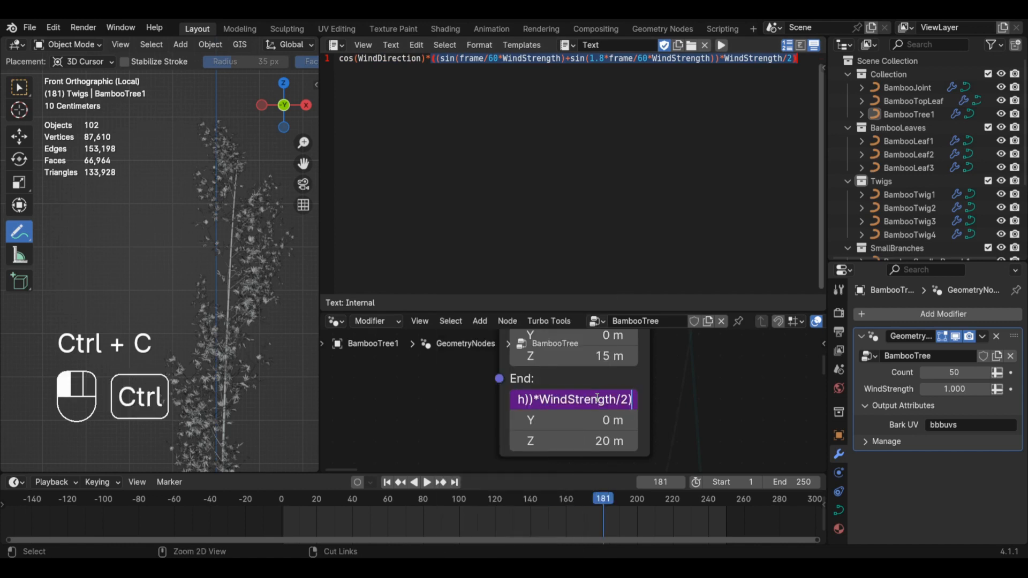
key("Return")
- Play the animation to check the trunk's sway and set the timeline's end frame to 5000
key("space")
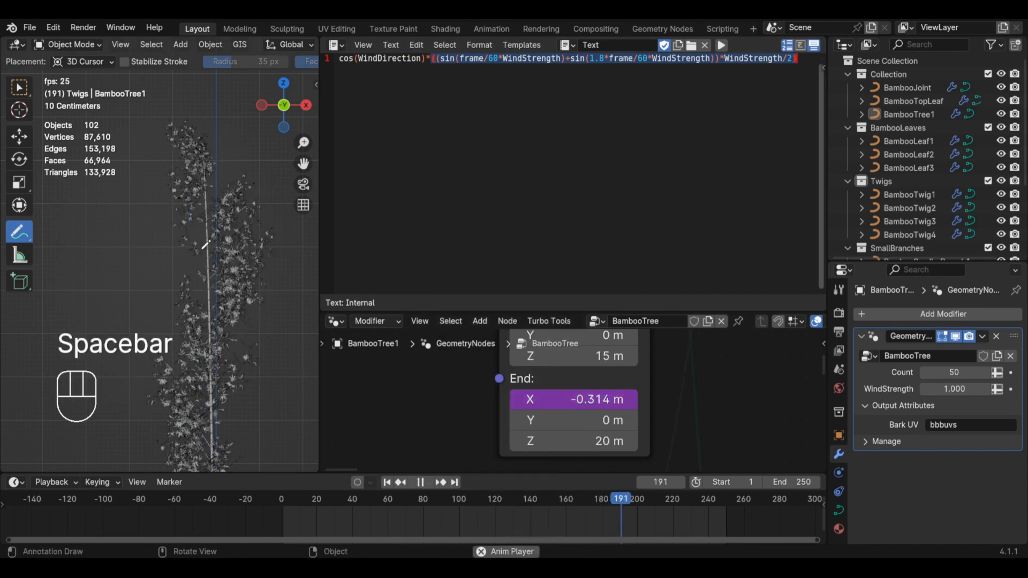
left_click(20, 87)
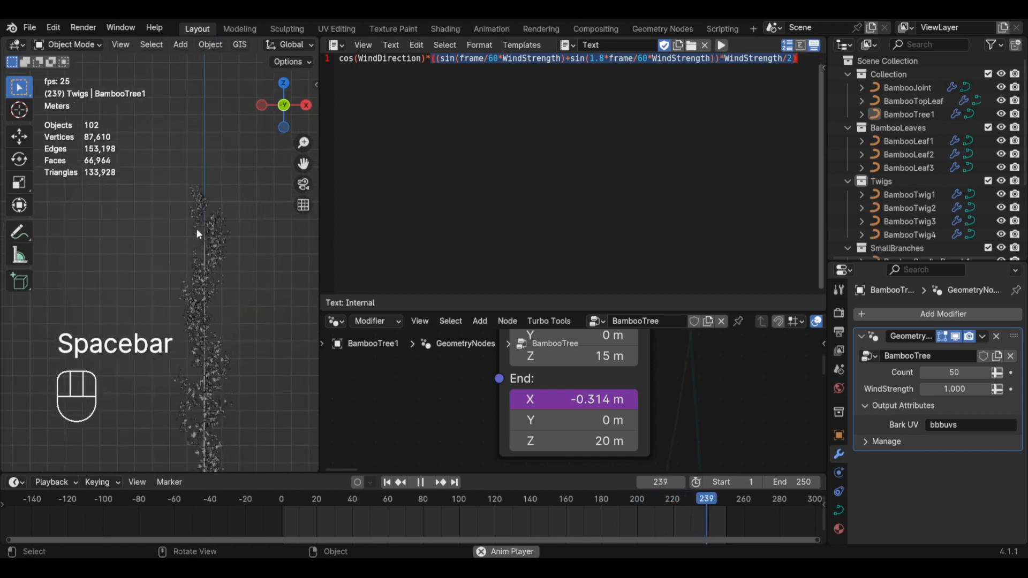
scroll(217, 200, "down", 2)
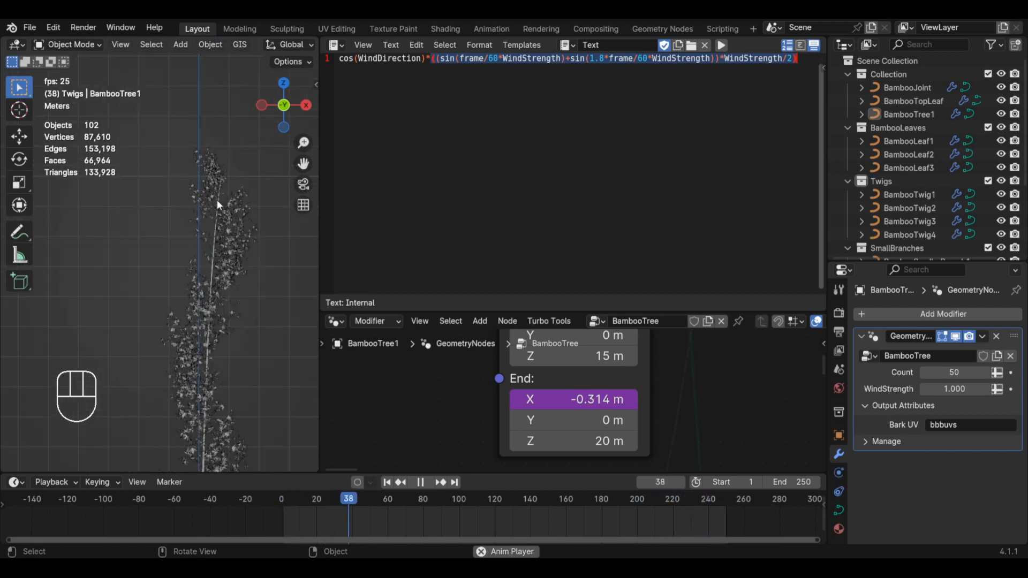
left_click(791, 483)
type("2")
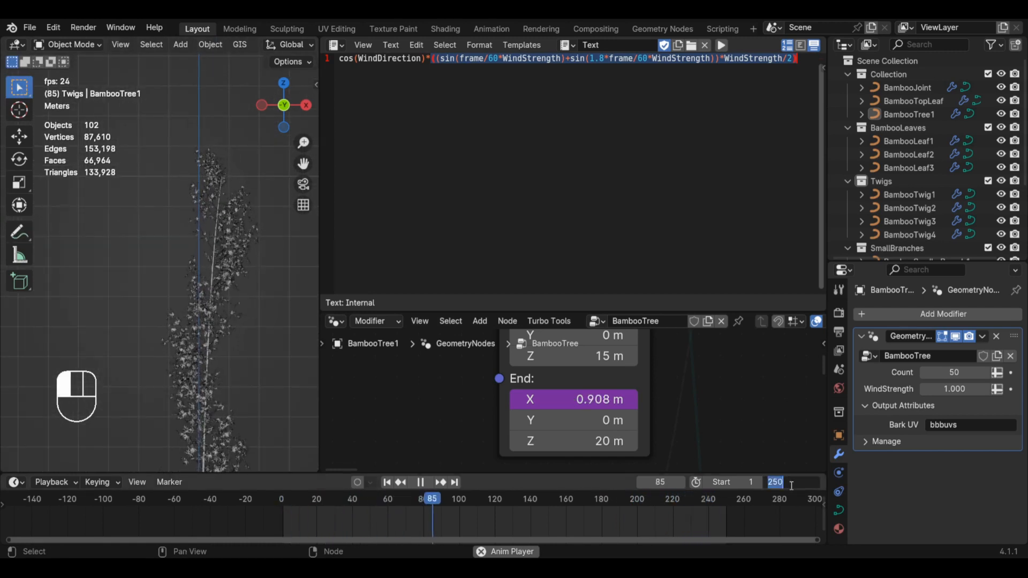
key("BackSpace")
type("5000")
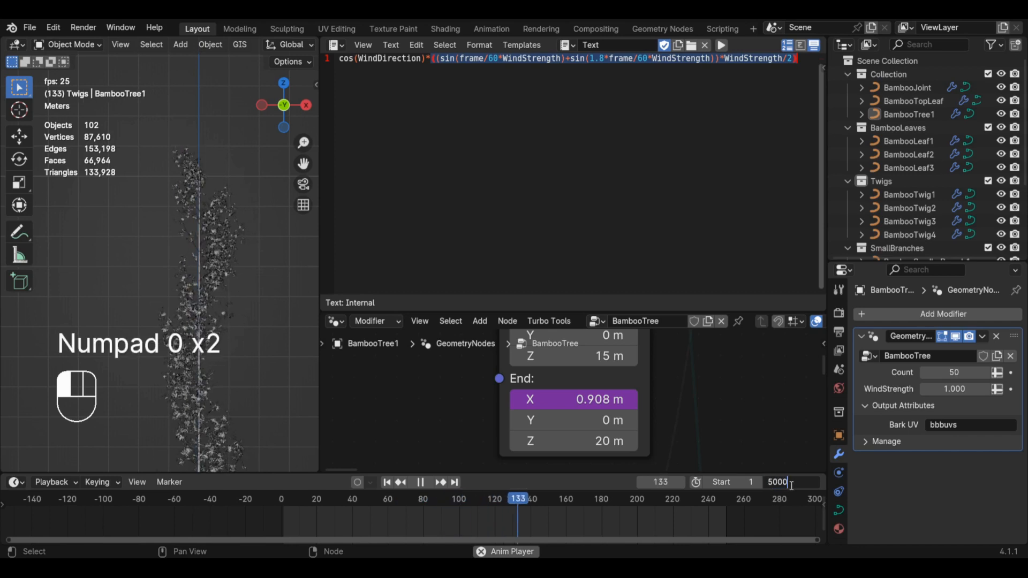
key("Return")
- Set the BambooTree modifier's WindStrength to 2 while the animation plays
left_click(950, 393)
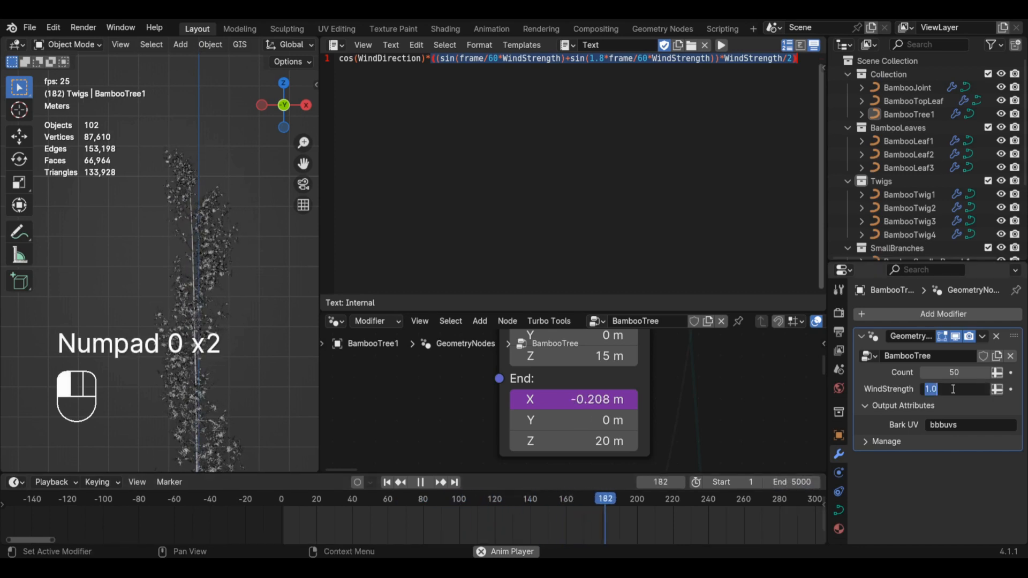
type("2")
key("Return")
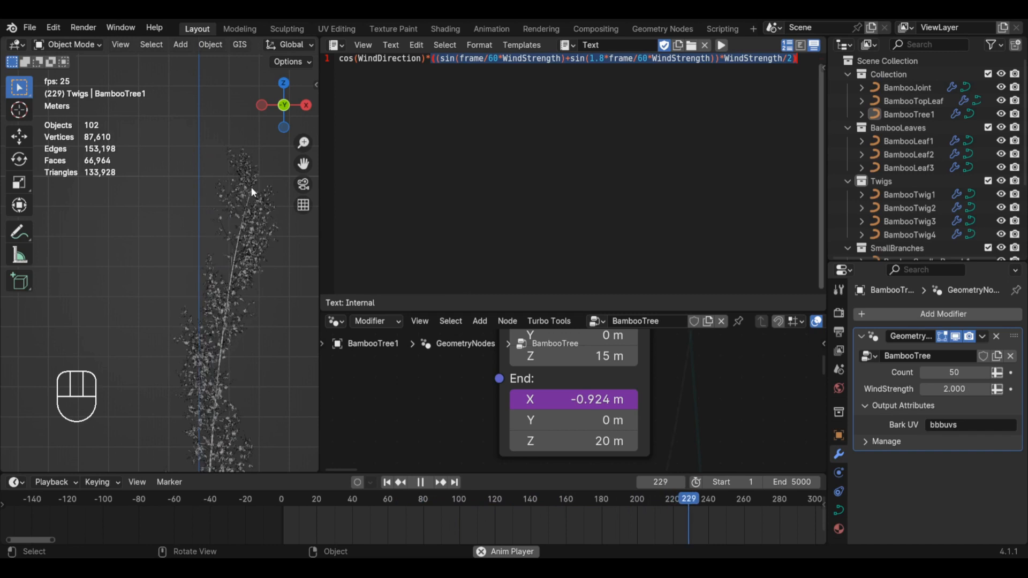
- Annotate the treetop's swaying path and its back-and-forth arc over the bamboo, delete the annotations and return to the selection tool
left_click(19, 232)
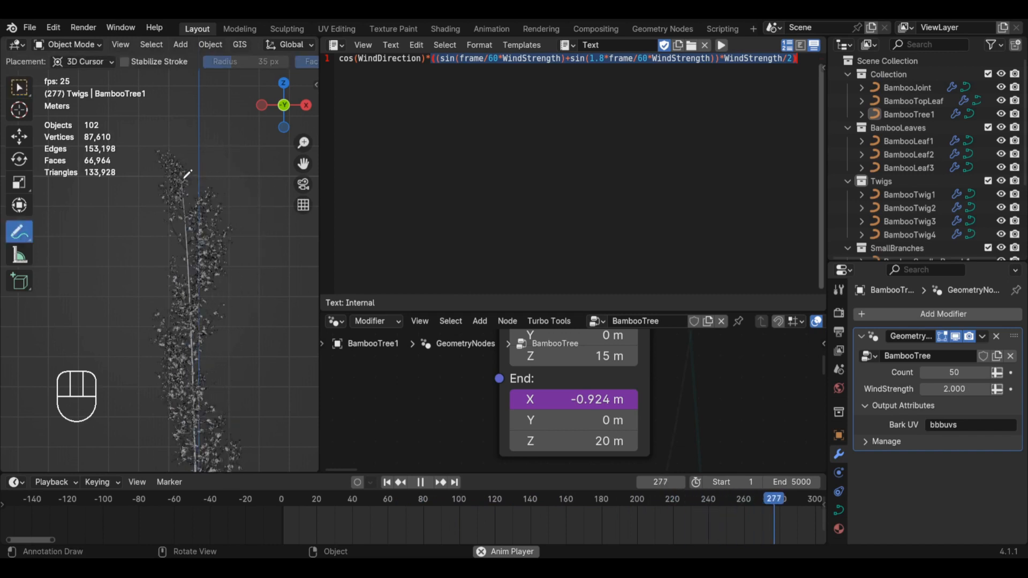
mouse_move(167, 174)
left_mouse_down()
mouse_move(257, 172)
mouse_move(188, 180)
mouse_move(214, 182)
mouse_move(187, 192)
mouse_move(245, 196)
mouse_move(252, 262)
mouse_move(281, 283)
left_mouse_up()
left_click(127, 61)
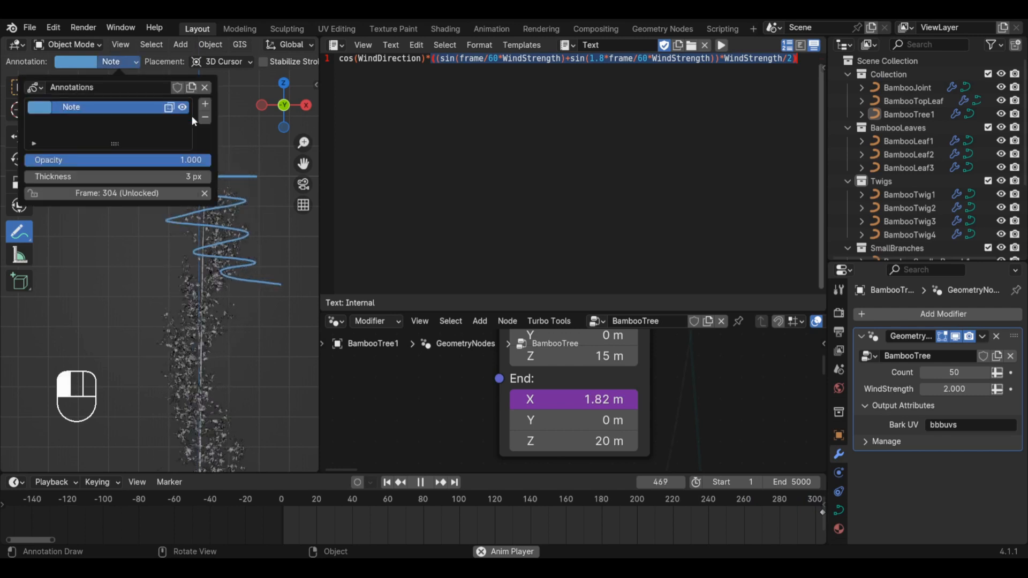
left_click(202, 118)
mouse_move(144, 176)
left_mouse_down()
mouse_move(250, 176)
mouse_move(142, 173)
left_mouse_up()
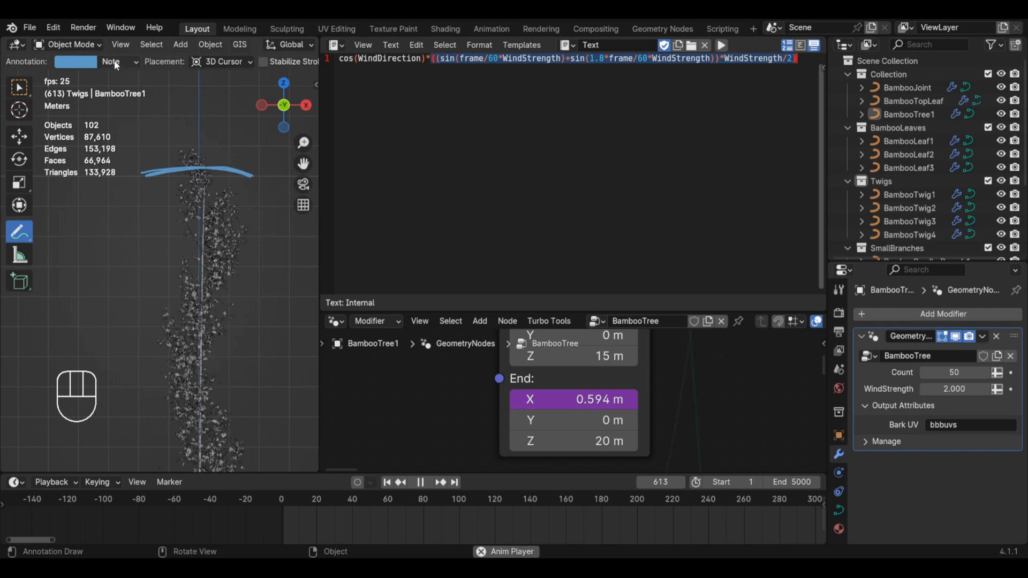
left_click(111, 62)
left_click(208, 120)
left_click(19, 88)
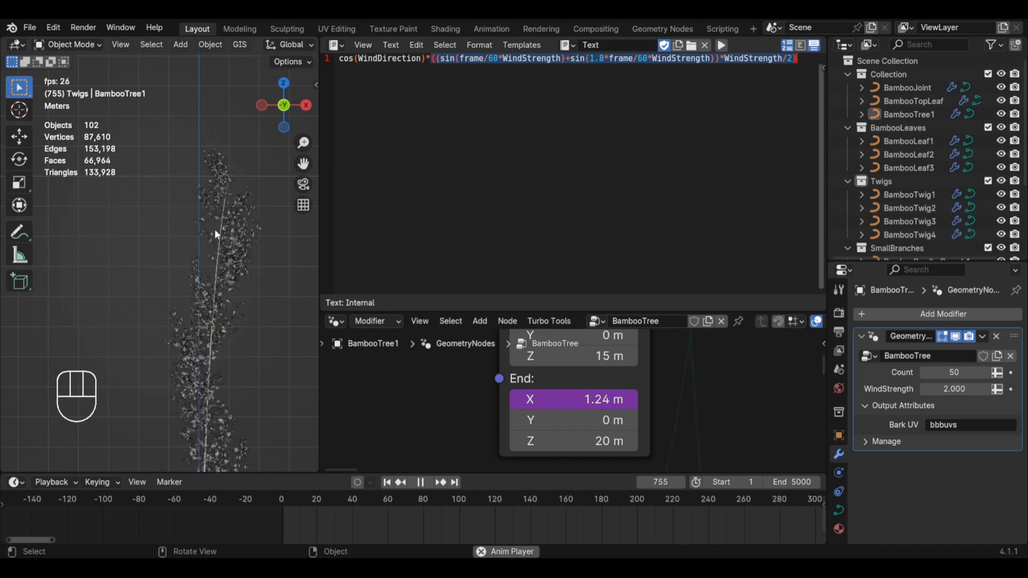
- Stop playback, leave local view to show the whole scene and widen the 3D viewport
left_click(420, 482)
scroll(229, 304, "down", 5)
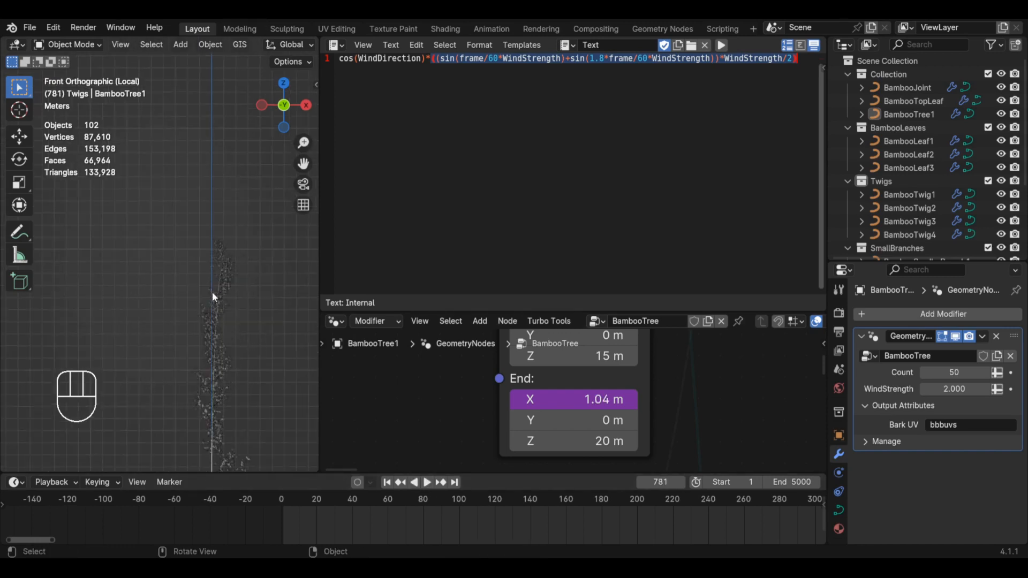
mouse_move(212, 291)
middle_mouse_down()
mouse_move(230, 349)
mouse_move(220, 302)
middle_mouse_up()
scroll(220, 302, "down", 2)
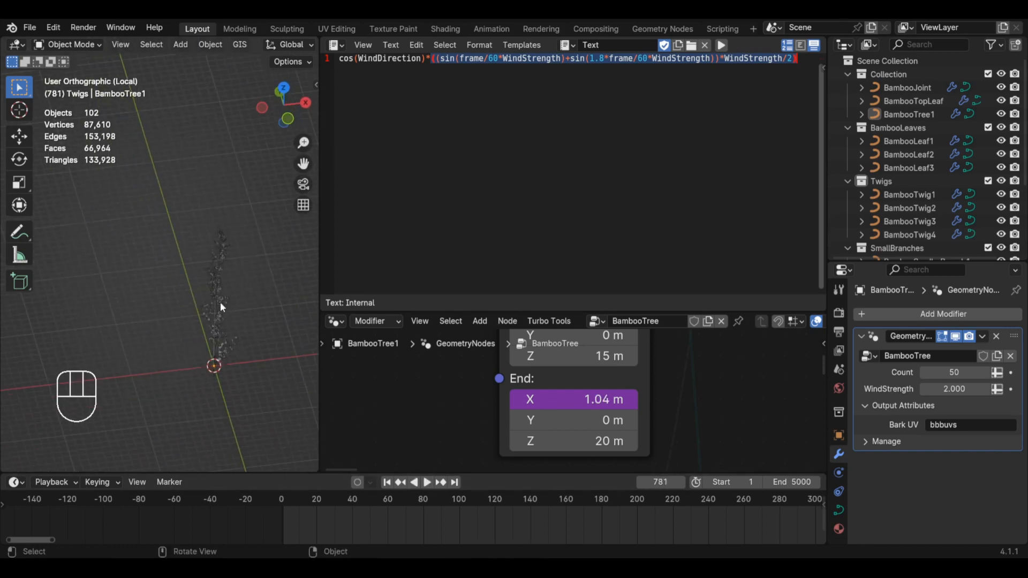
key("KP_Divide")
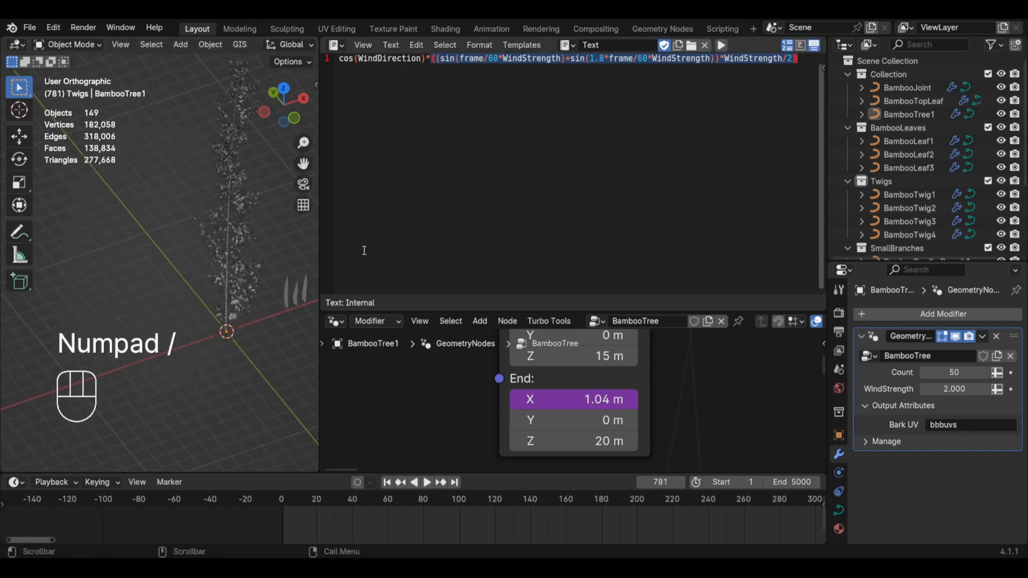
left_click_drag(321, 250, 431, 252)
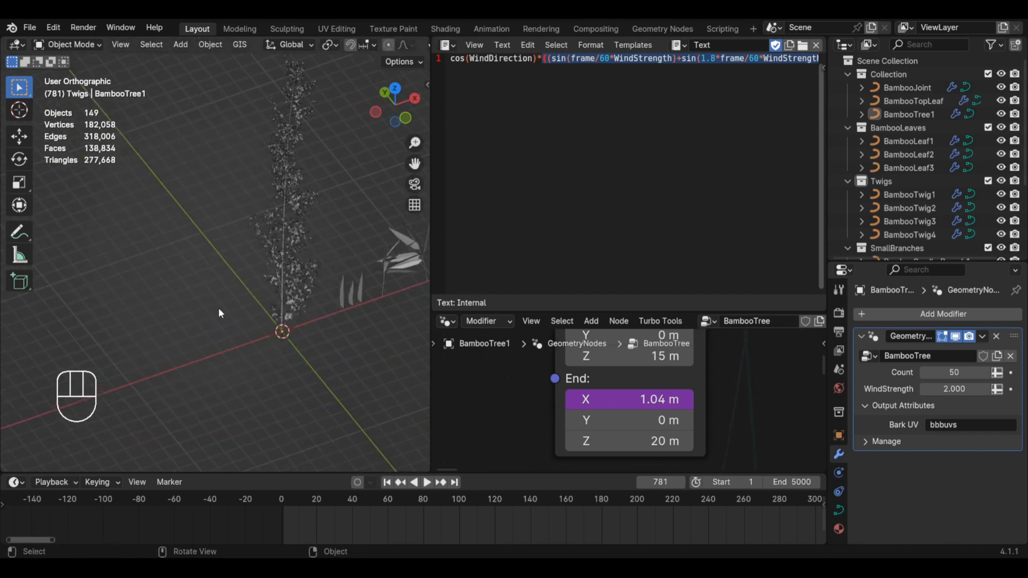
- Add a plane at the bamboo's base and scale its mesh along Y into a narrow strip
key("a")
key("shift+a")
left_click(353, 269)
scroll(306, 278, "up", 3)
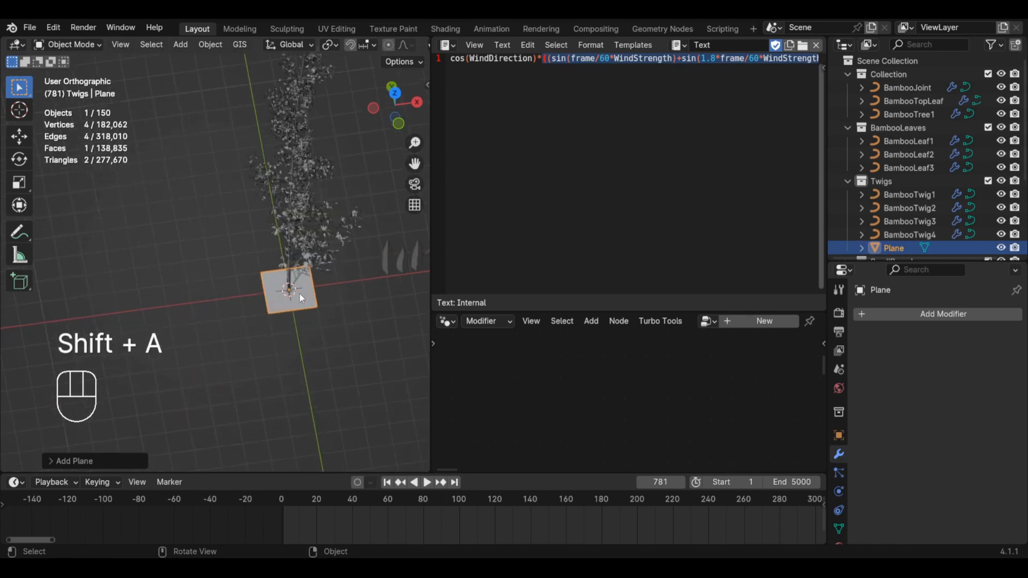
key("Tab")
key("s")
key("y")
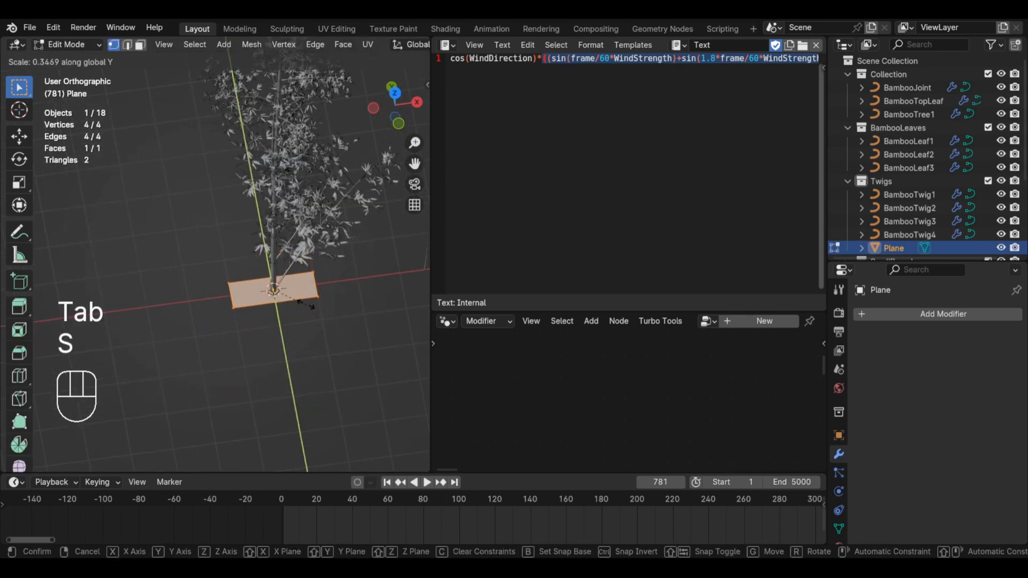
left_click(289, 288)
scroll(289, 288, "up", 4)
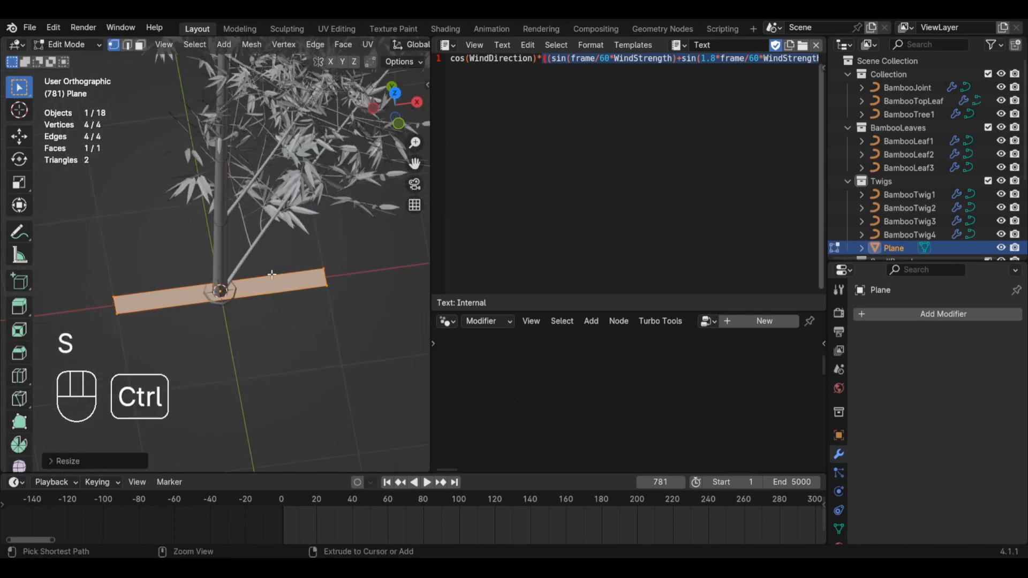
- Add a loop cut across the strip and move it along X towards the strip's positive X end
key("ctrl+r")
left_click(241, 279)
right_click(241, 279)
key("g")
key("x")
left_click(306, 273)
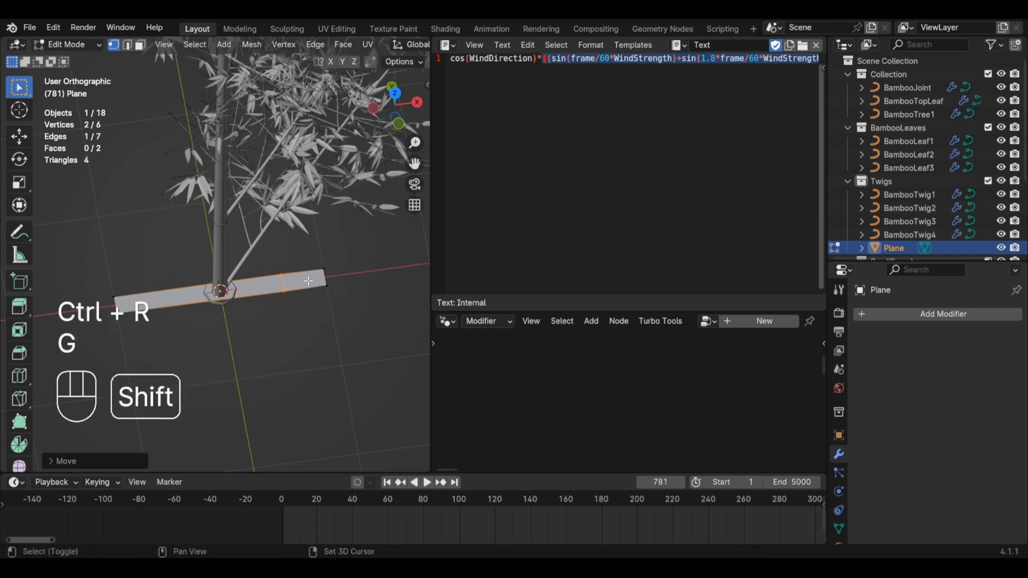
middle_click_drag(307, 273, 284, 285, "shift")
- Select both long edges of the strip's short end segment, extrude them and scale them outward to widen that end
left_click_drag(235, 276, 316, 293)
key("2")
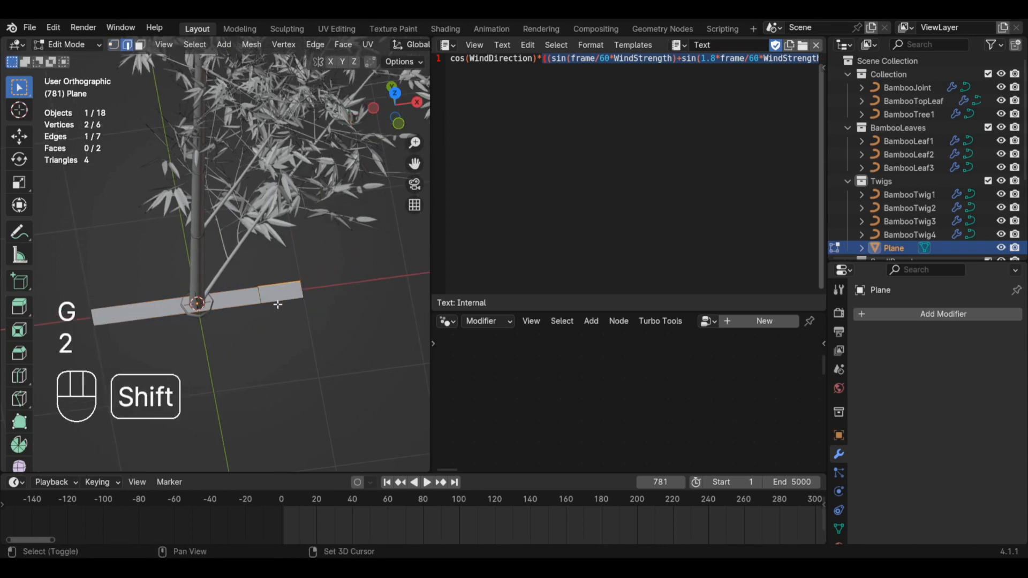
left_click(275, 300, "shift")
key("e")
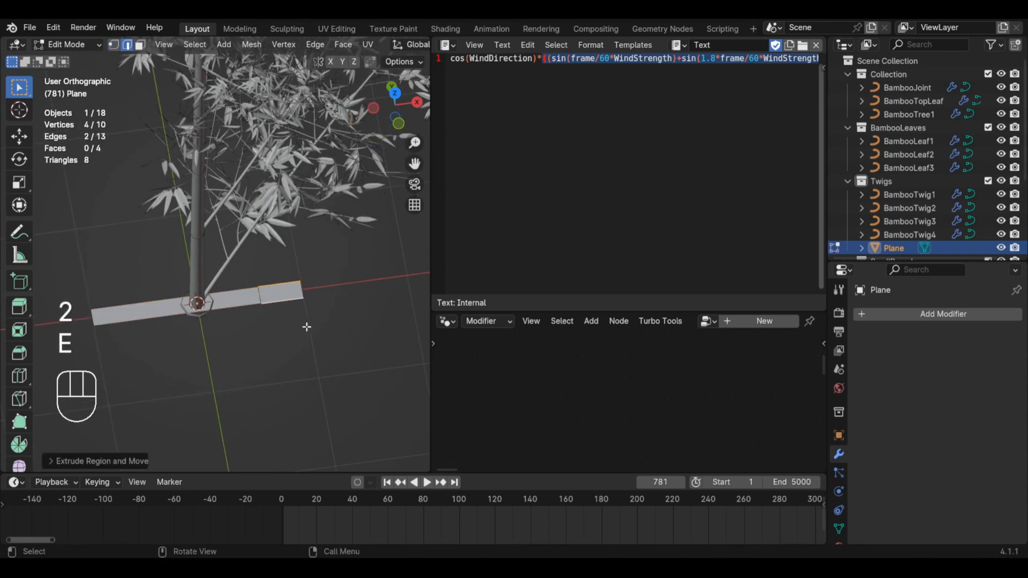
key("s")
left_click(310, 356)
key("1")
scroll(300, 276, "up", 2)
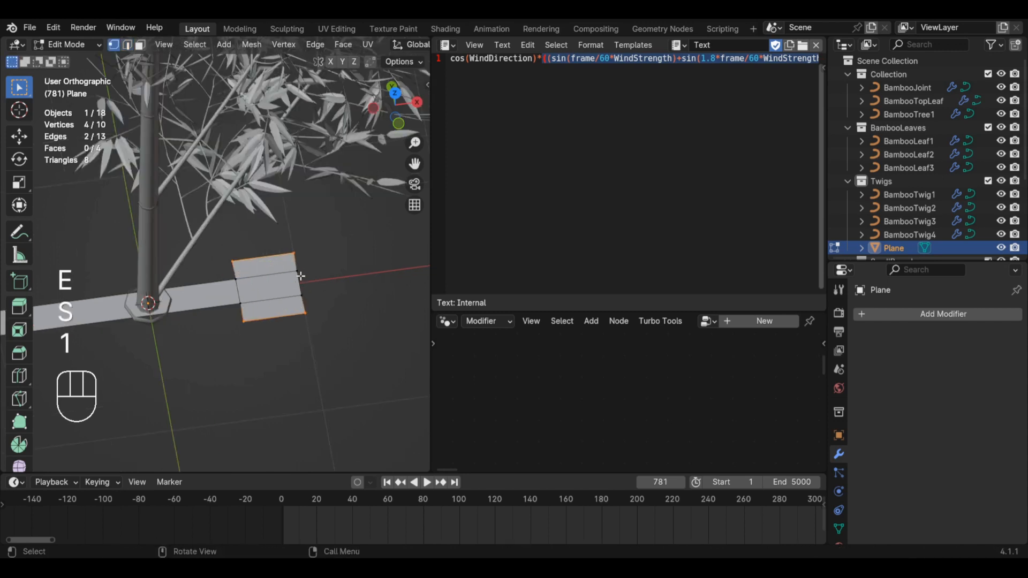
- Merge the outer-end vertices of the plane at their center to form a pointed arrowhead
scroll(301, 276, "up", 1)
left_click_drag(292, 225, 340, 343)
key("m")
left_click(351, 302)
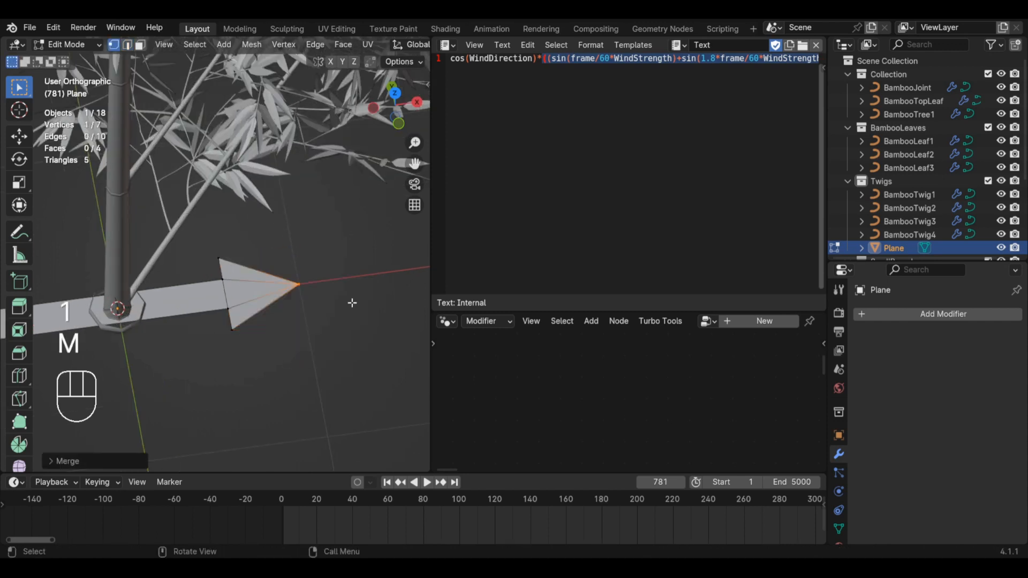
- Leave mesh editing and move the arrow beside the bamboo tree, to about -3.1 m along X
key("Tab")
scroll(352, 302, "down", 5)
key("g")
left_click(220, 305)
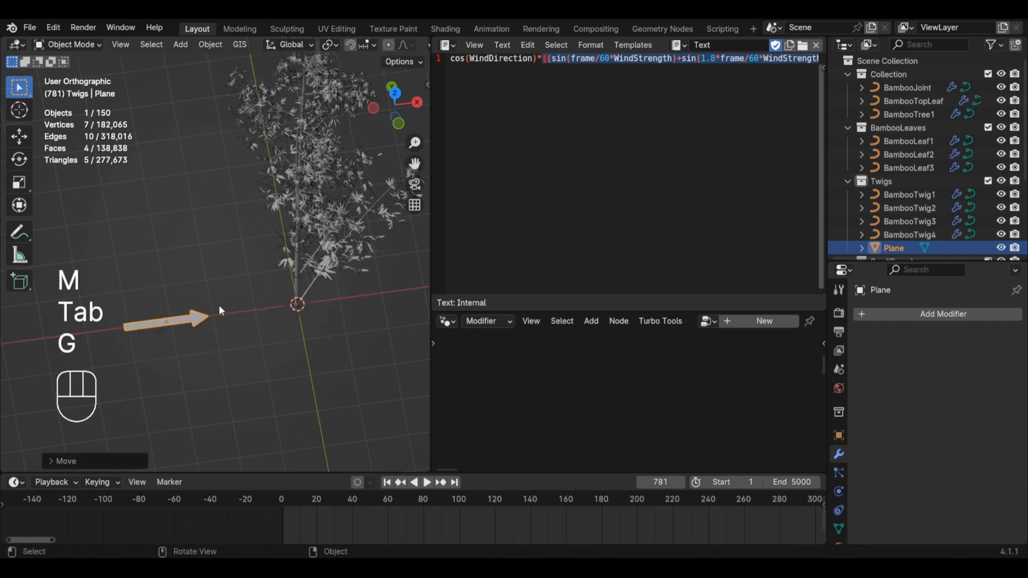
scroll(241, 323, "up", 3)
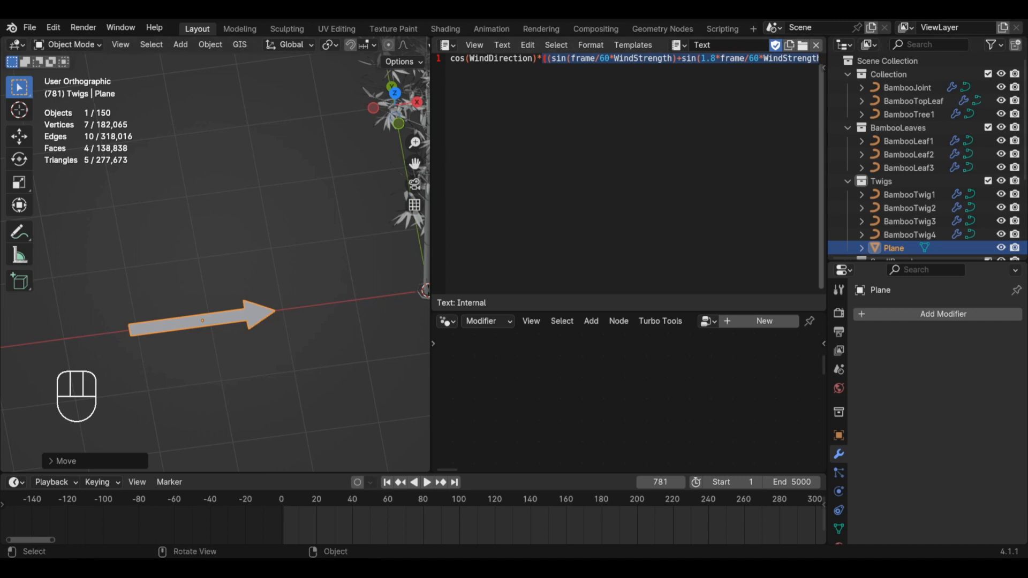
- Widen the 3D viewport to give more room around the arrow and the tree
left_click_drag(430, 265, 477, 267)
scroll(343, 290, "down", 2)
middle_click_drag(303, 298, 325, 352, "shift")
key("r")
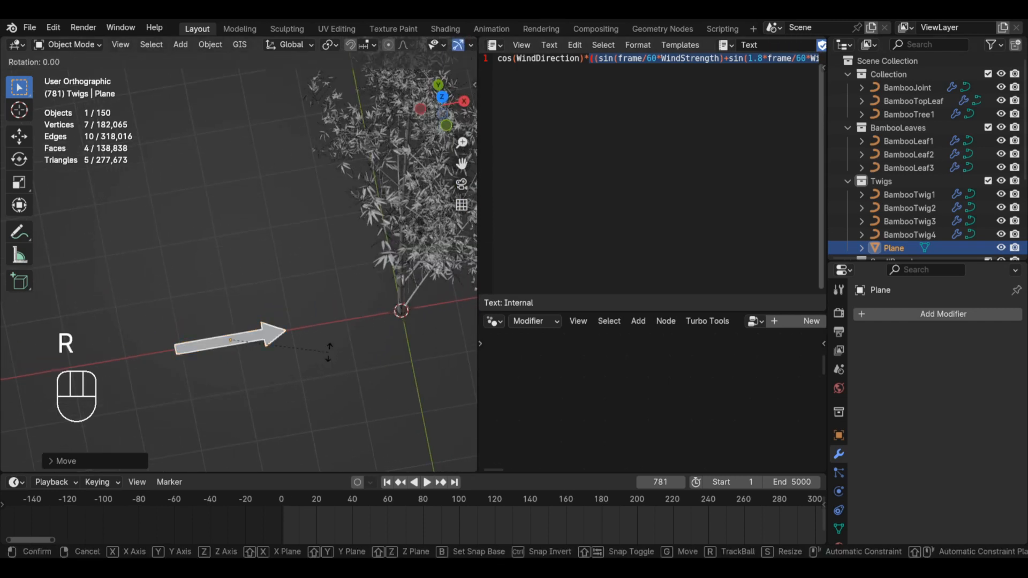
key("z")
right_click(335, 306)
- Display the arrow's transform values in the 3D viewport
key("n")
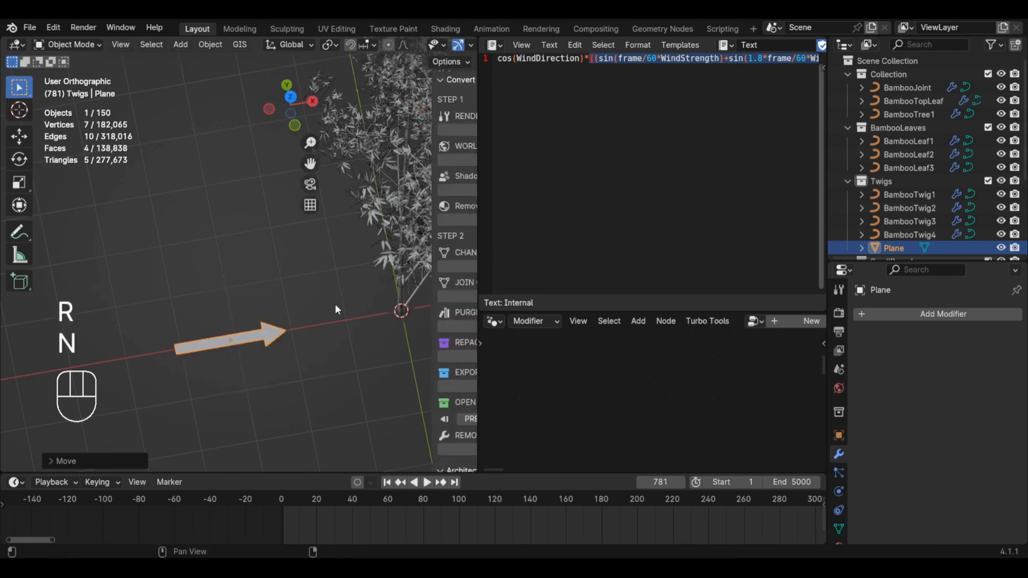
middle_click_drag(279, 292, 101, 298, "shift")
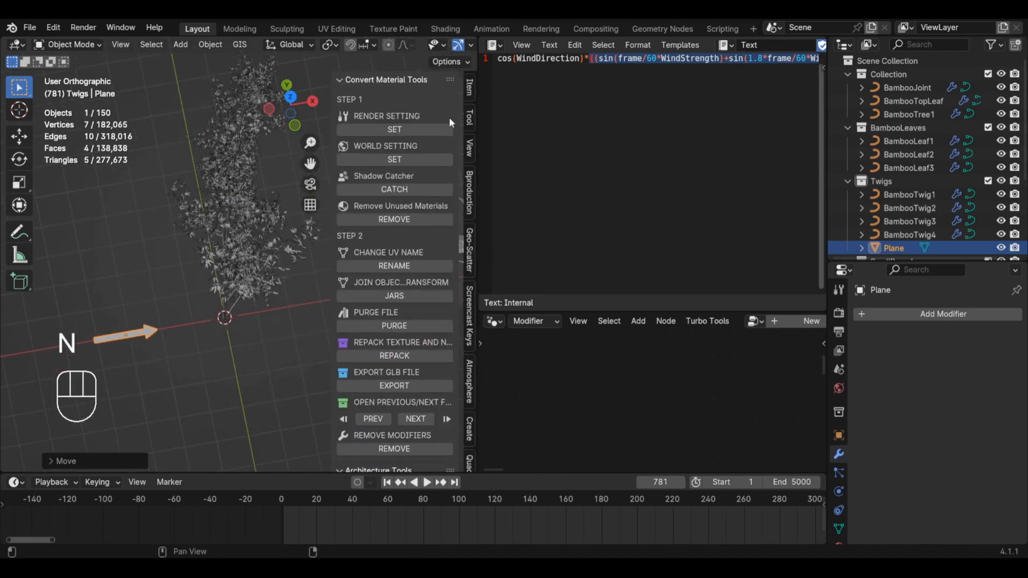
left_click(469, 87)
- Try rotating the arrow about 91° around the global Z axis, and clear its rotation again
key("r")
key("z")
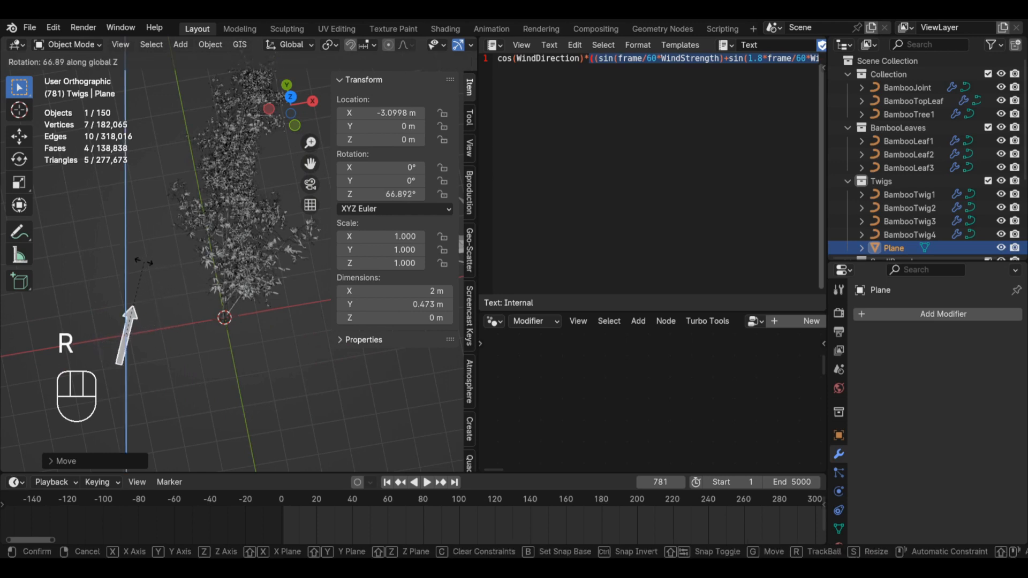
left_click(160, 367)
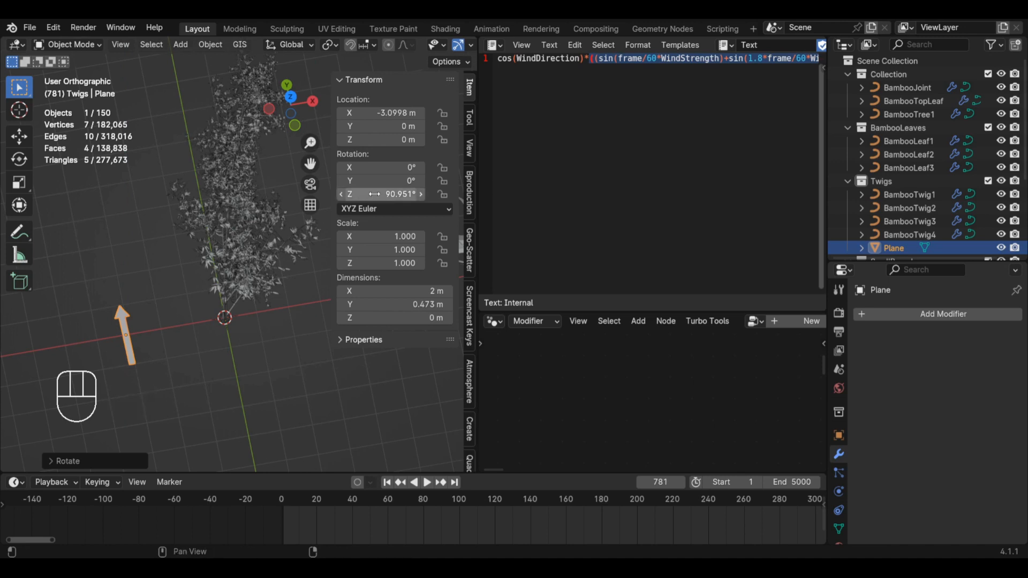
scroll(123, 316, "up", 3)
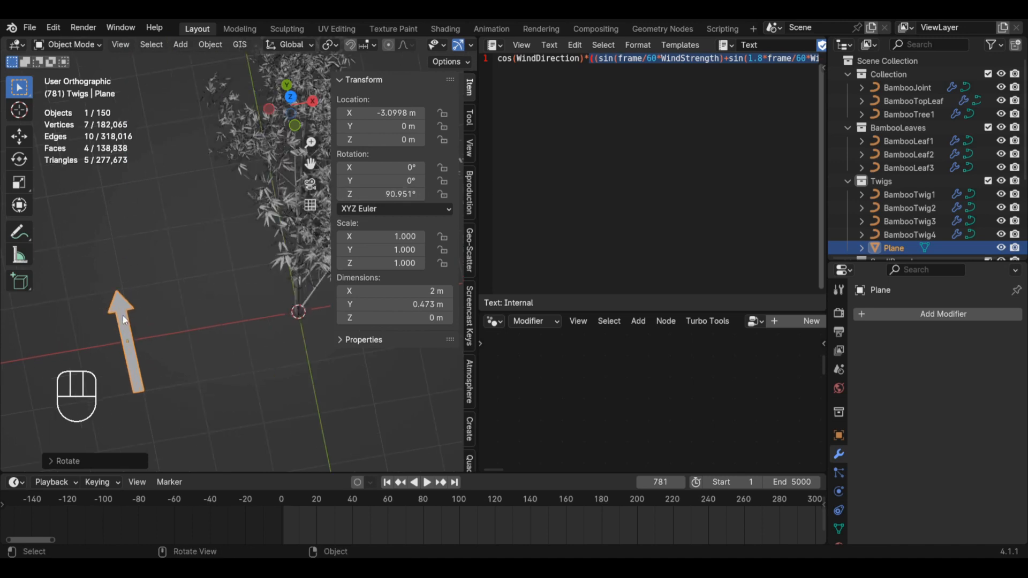
key("alt+r")
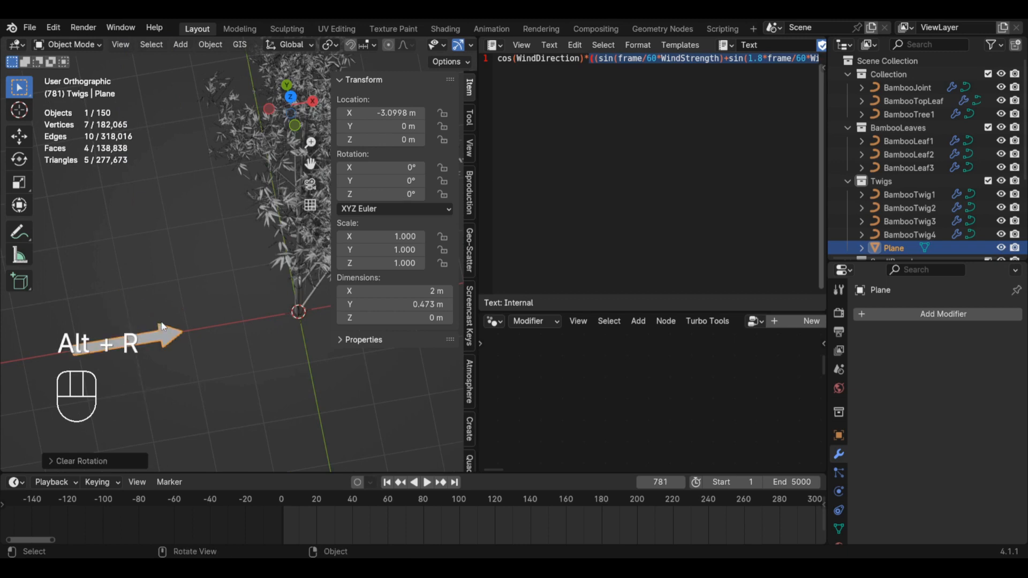
- Rename the Plane object to Wind and move it into the collection named Collection
double_click(893, 247)
scroll(893, 249, "down", 5)
type("W")
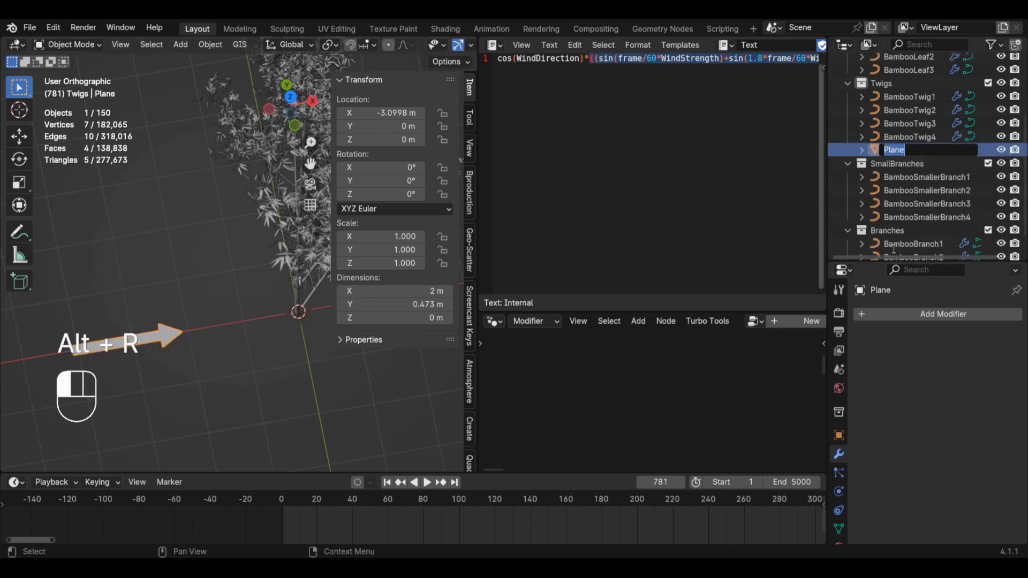
type("ind")
key("Return")
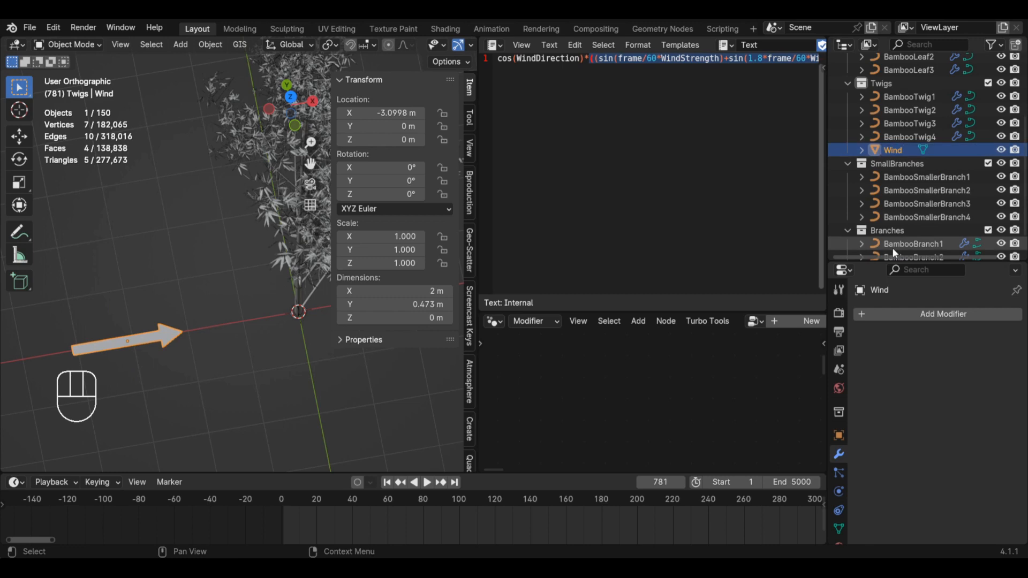
scroll(892, 249, "up", 5)
- Copy Wind's Z rotation as a new driver and paste it onto the End X value of BambooTree1's Bezier Segment node
right_click(354, 194)
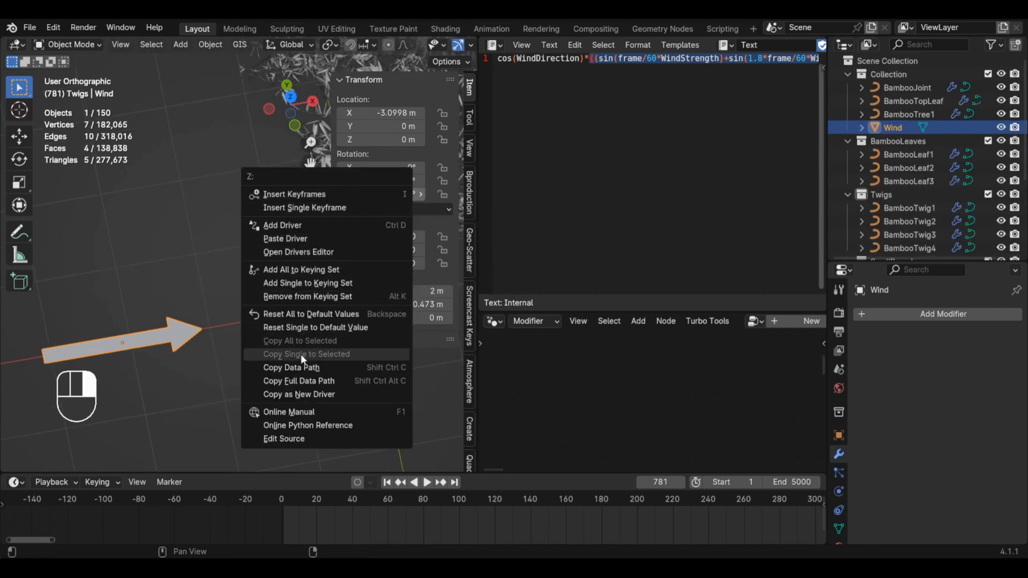
left_click(303, 395)
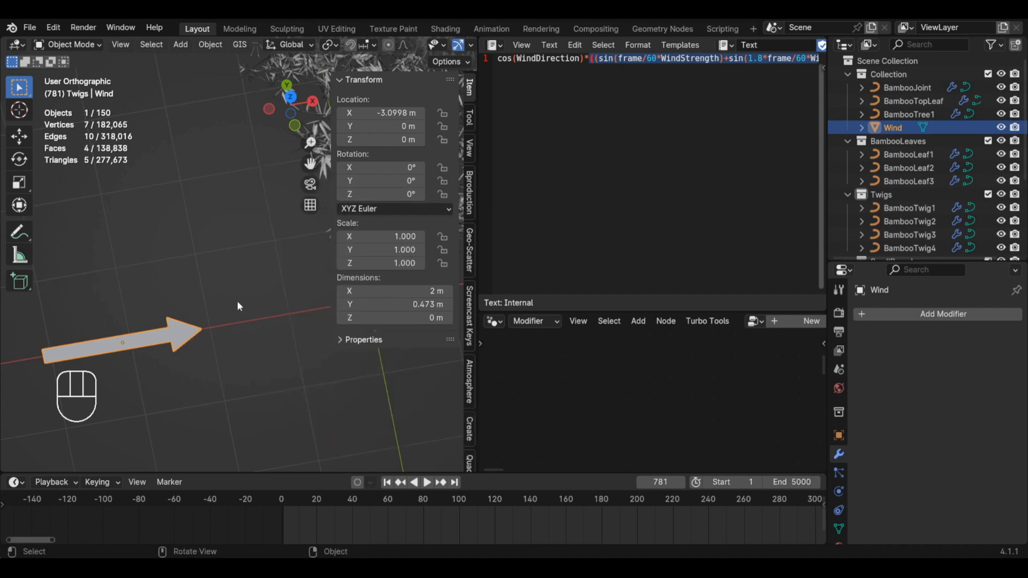
left_click(284, 249)
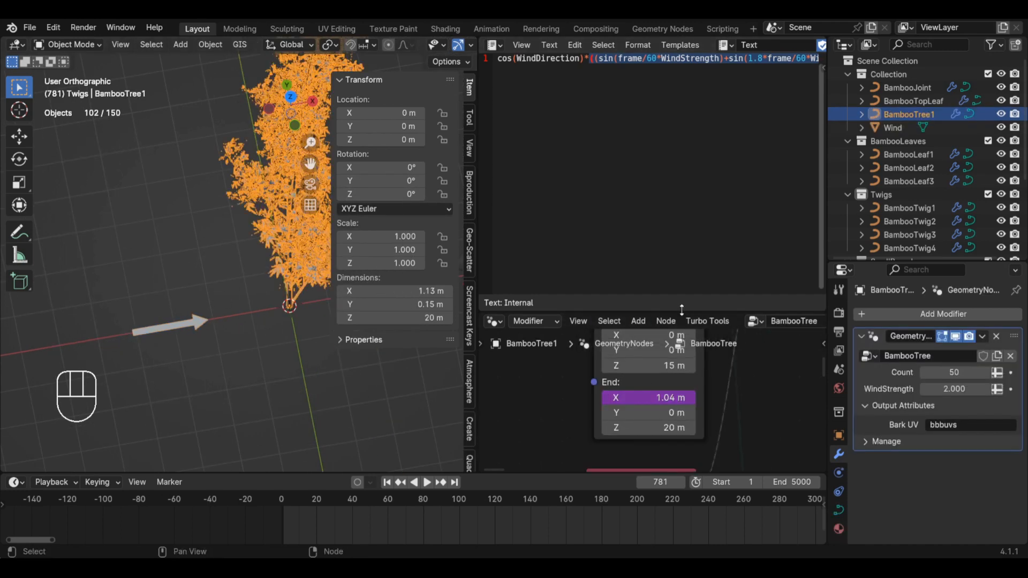
left_click_drag(681, 310, 681, 146)
scroll(630, 423, "down", 2)
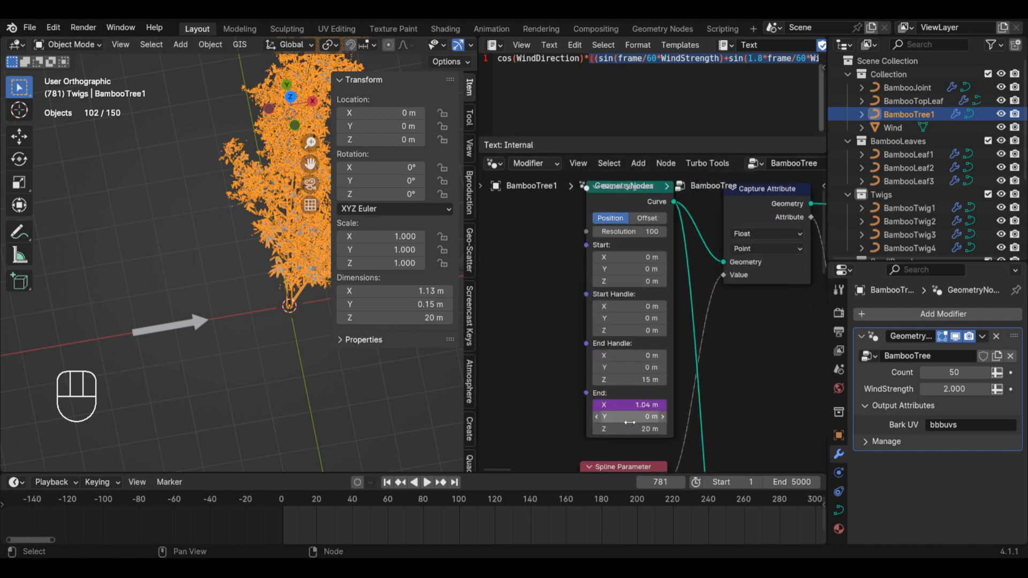
right_click(630, 404)
left_click(554, 332)
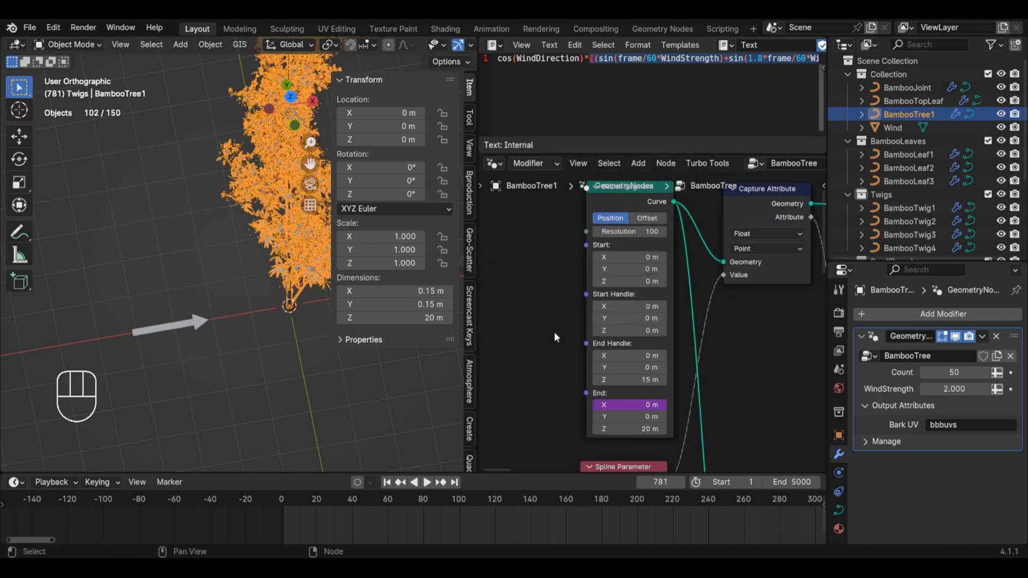
- Rename the rotation_euler variable in the End X driver to WindDirection
right_click(630, 405)
left_click(550, 343)
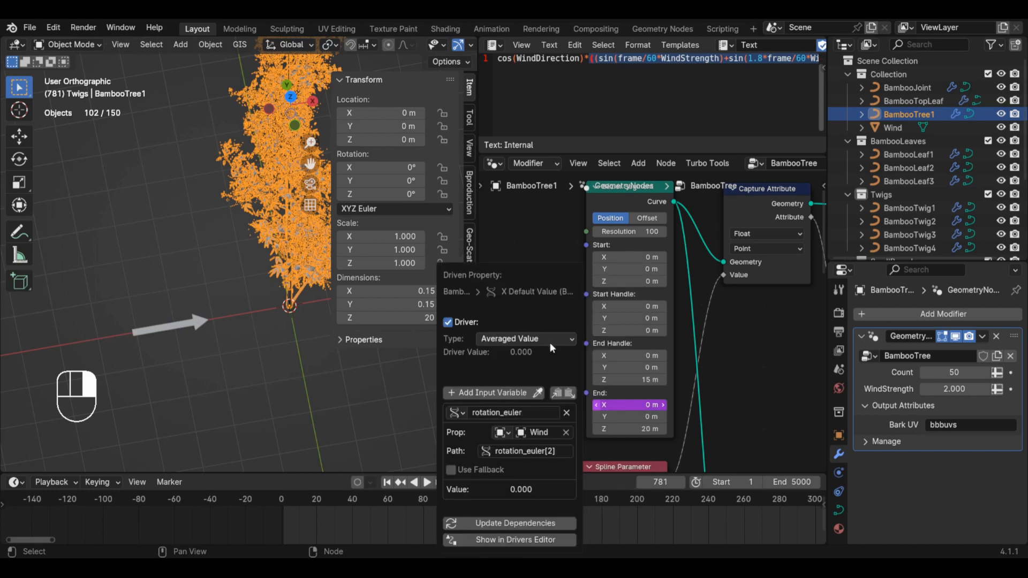
left_click(501, 413)
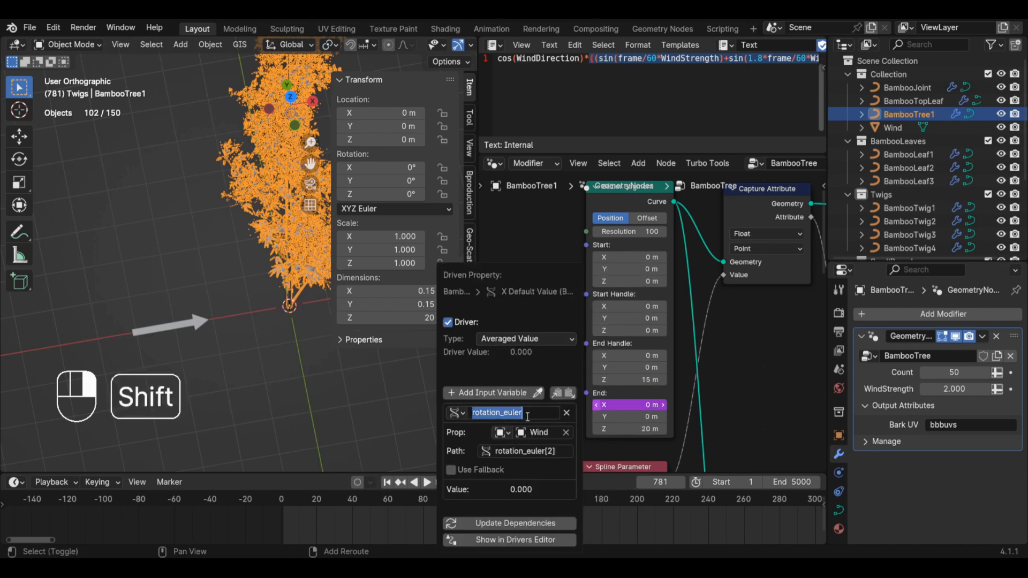
type("WindDirection")
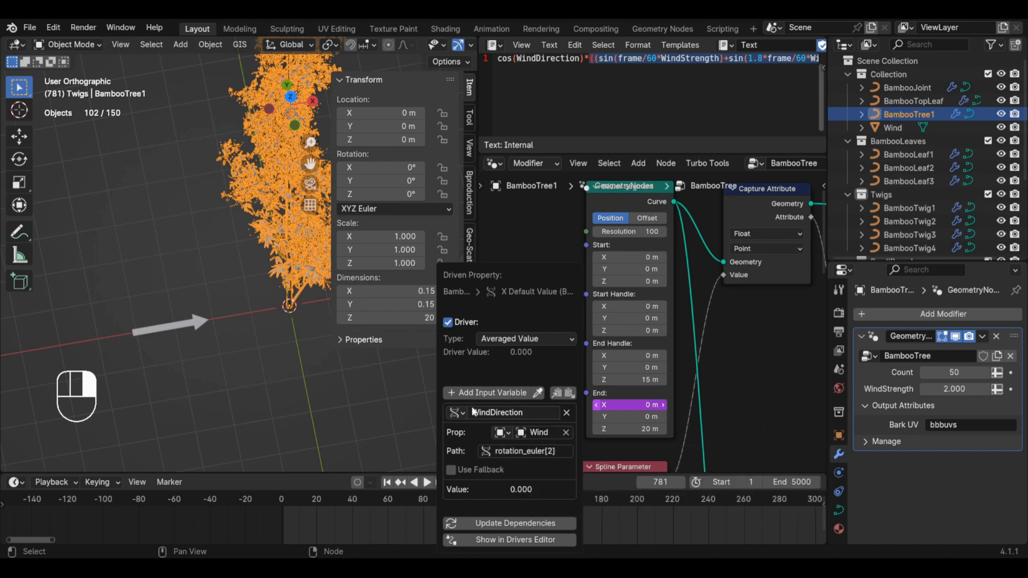
- Add a second input variable to the End X driver and set its target object to BambooTree1
left_click(477, 393)
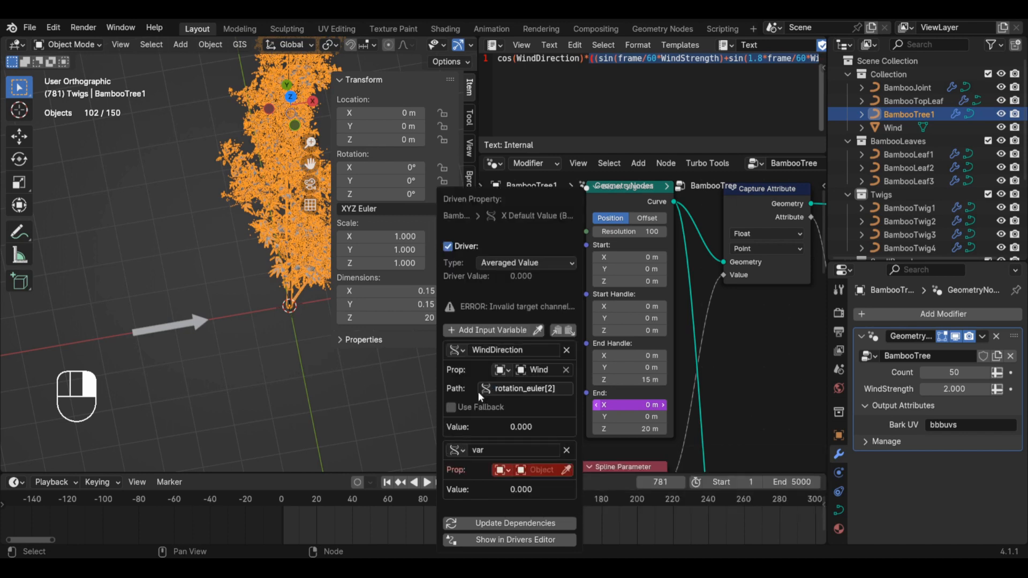
left_click(511, 473)
left_click(510, 472)
left_click(538, 470)
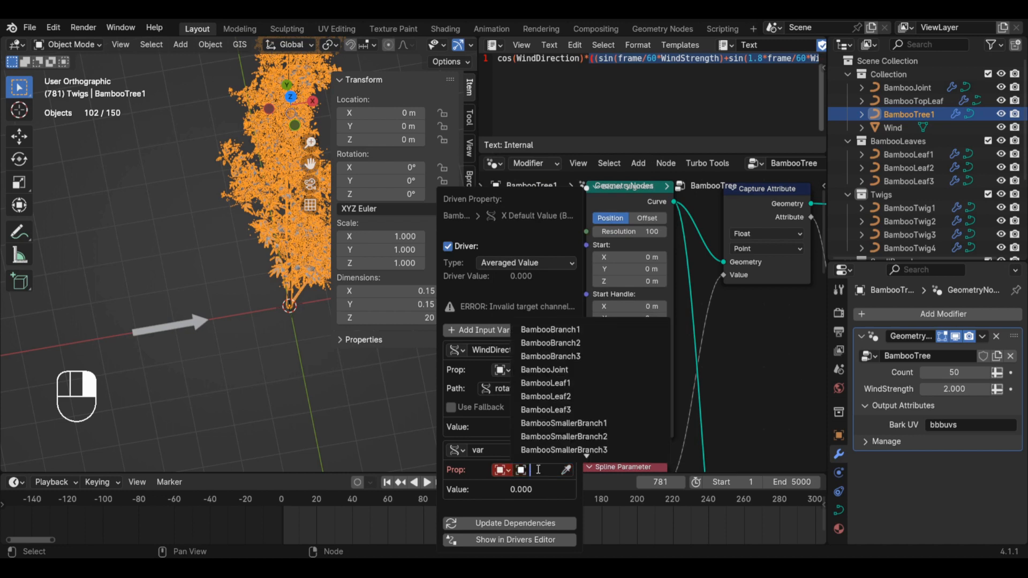
scroll(573, 451, "down", 7)
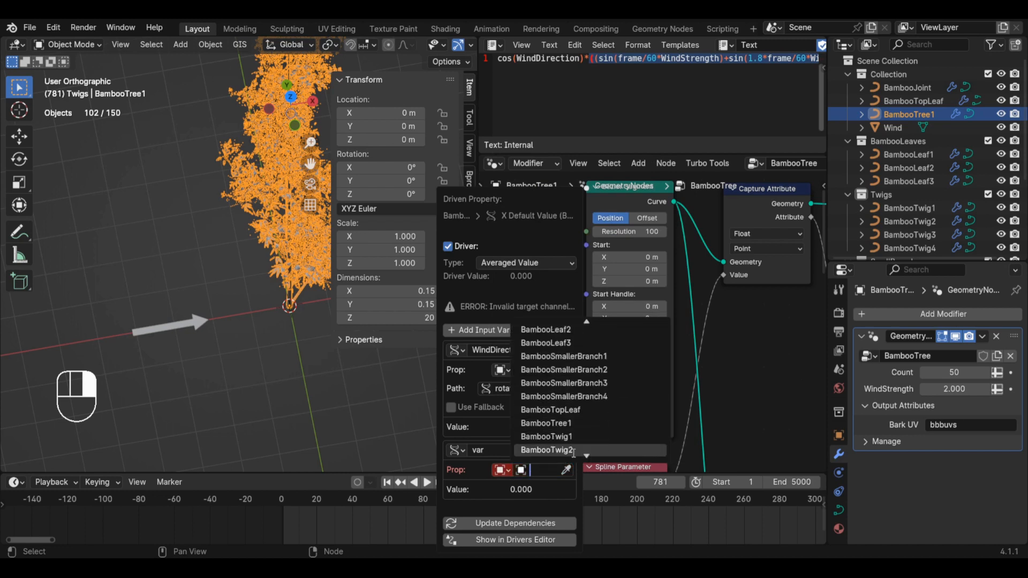
scroll(570, 445, "down", 1)
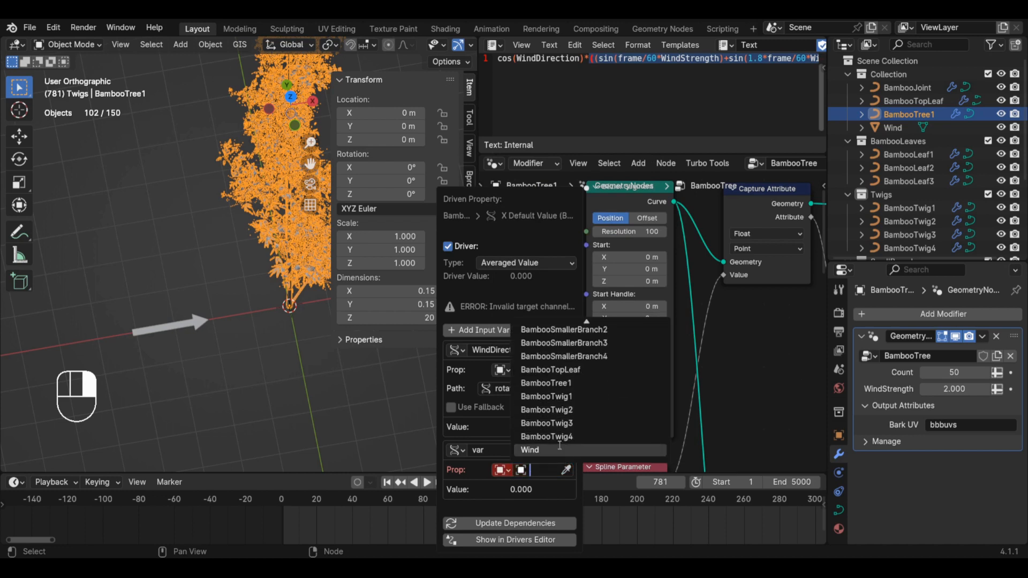
left_click(546, 383)
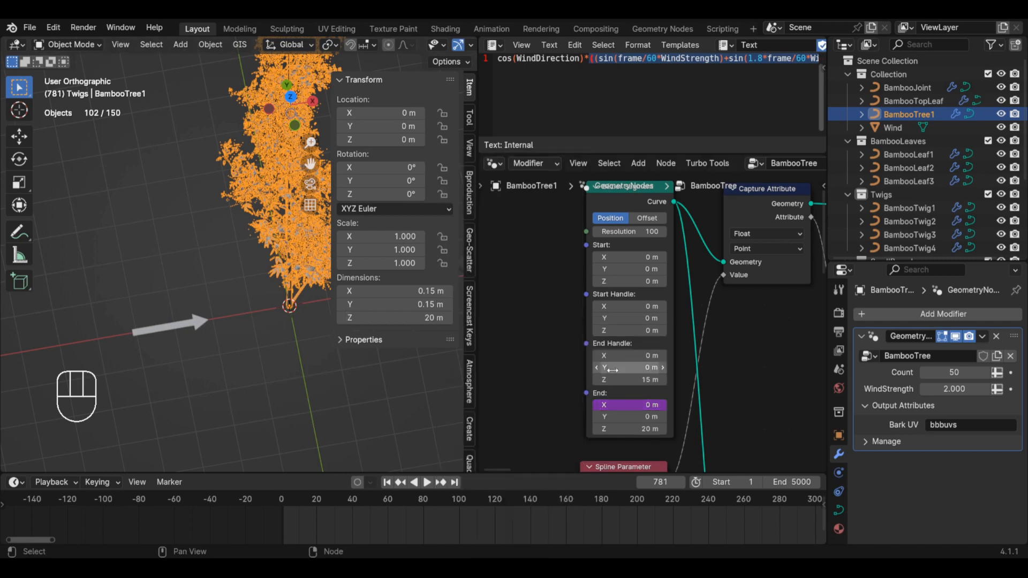
- Copy the WindStrength variable's data path from the driver on the texture node's W value in BambooTwig1
scroll(612, 370, "down", 3)
middle_click_drag(265, 329, 99, 375, "shift")
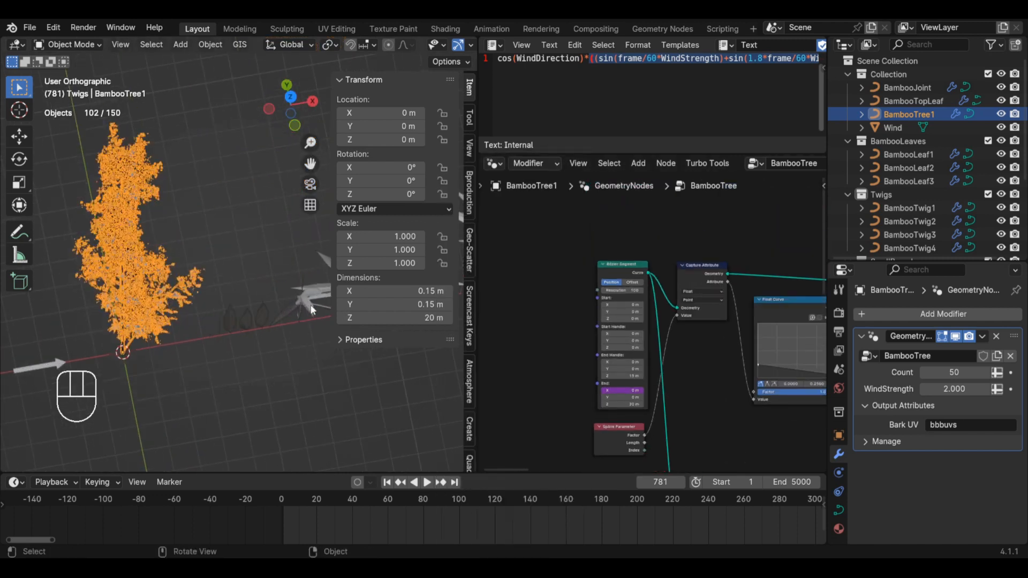
left_click(316, 305)
middle_click_drag(684, 392, 498, 351)
scroll(688, 355, "down", 5)
middle_click_drag(687, 356, 554, 289)
scroll(591, 402, "up", 10)
right_click(591, 402)
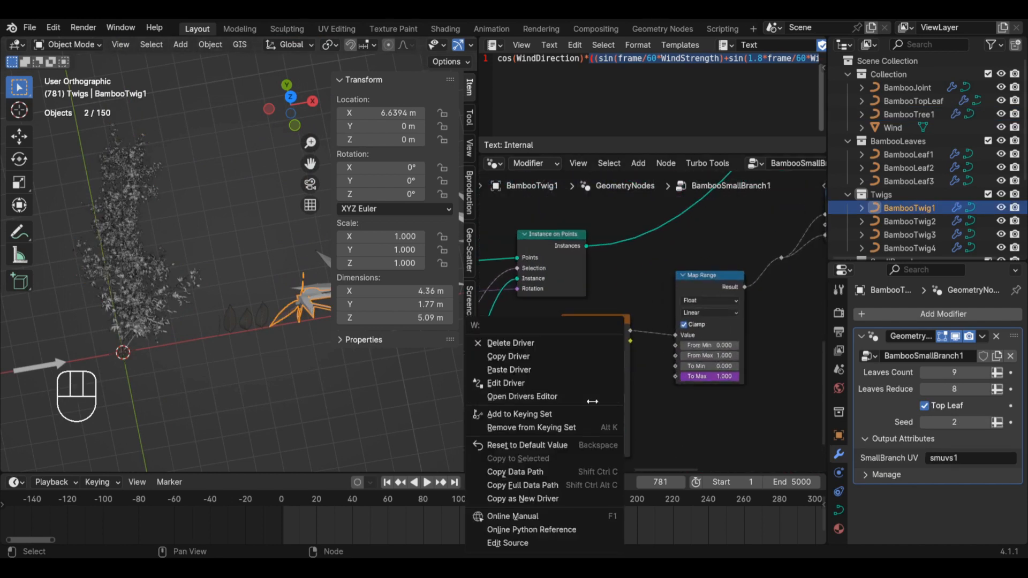
left_click(564, 393)
left_click(543, 450)
key("ctrl+c")
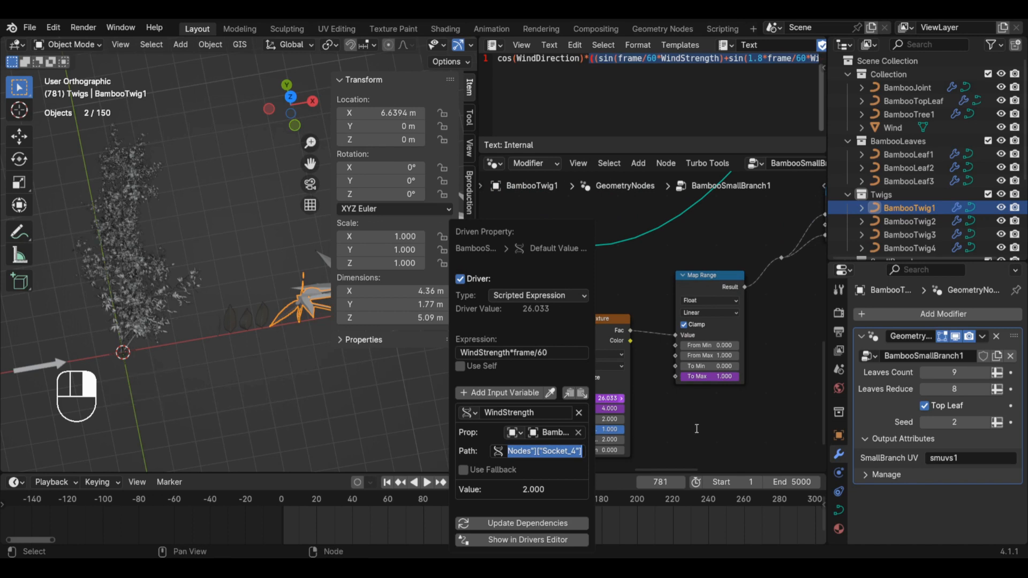
left_click(697, 427)
- Paste the copied modifier data path into the second variable of BambooTree1's End X driver
middle_click_drag(153, 348, 212, 335, "shift")
left_click(205, 314)
scroll(661, 400, "down", 4)
scroll(661, 400, "down", 2)
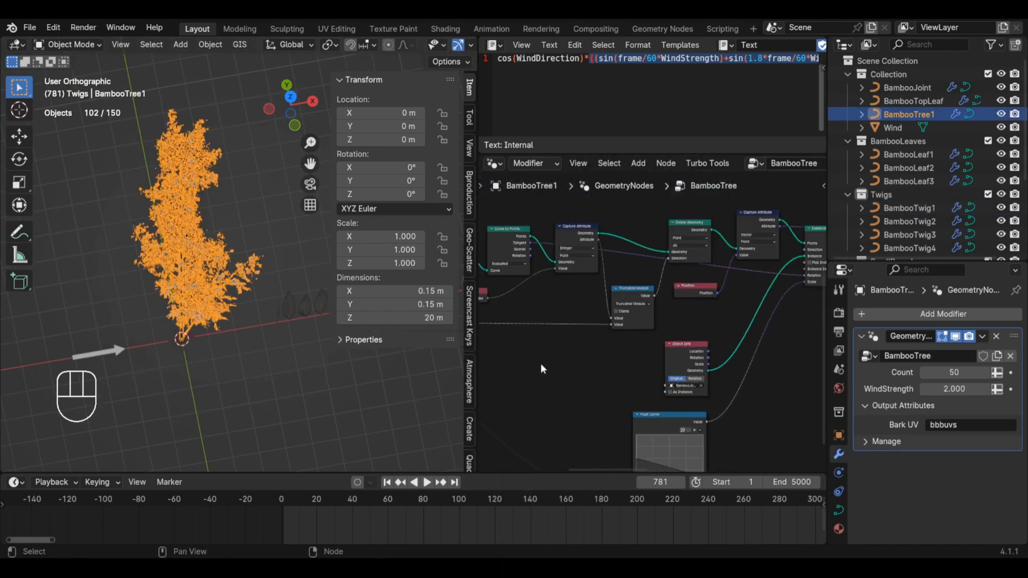
middle_click_drag(541, 368, 747, 393)
middle_click_drag(608, 367, 819, 370)
scroll(642, 368, "down", 4)
middle_click_drag(635, 317, 624, 343)
scroll(625, 343, "up", 5)
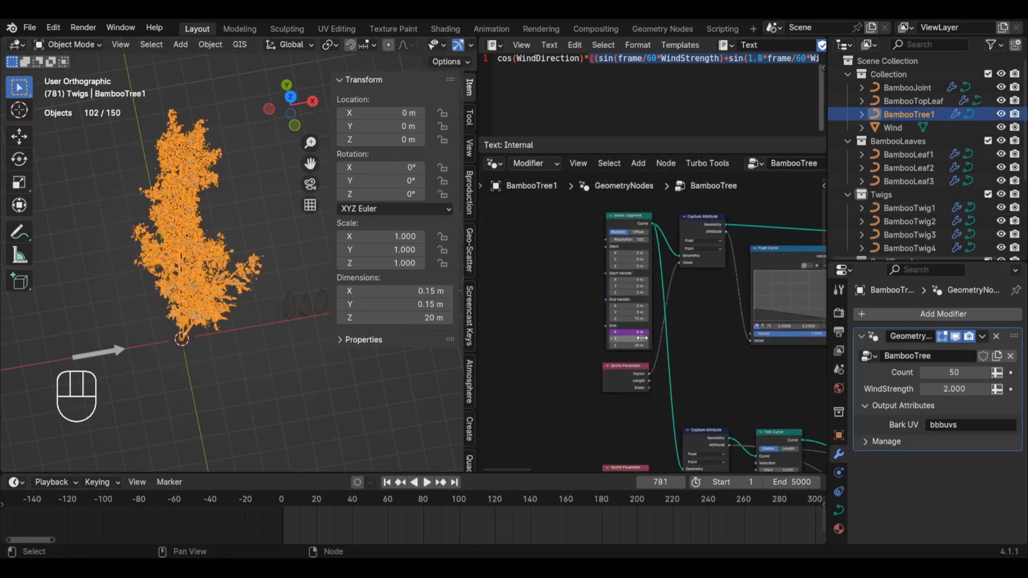
right_click(623, 330)
left_click(622, 330)
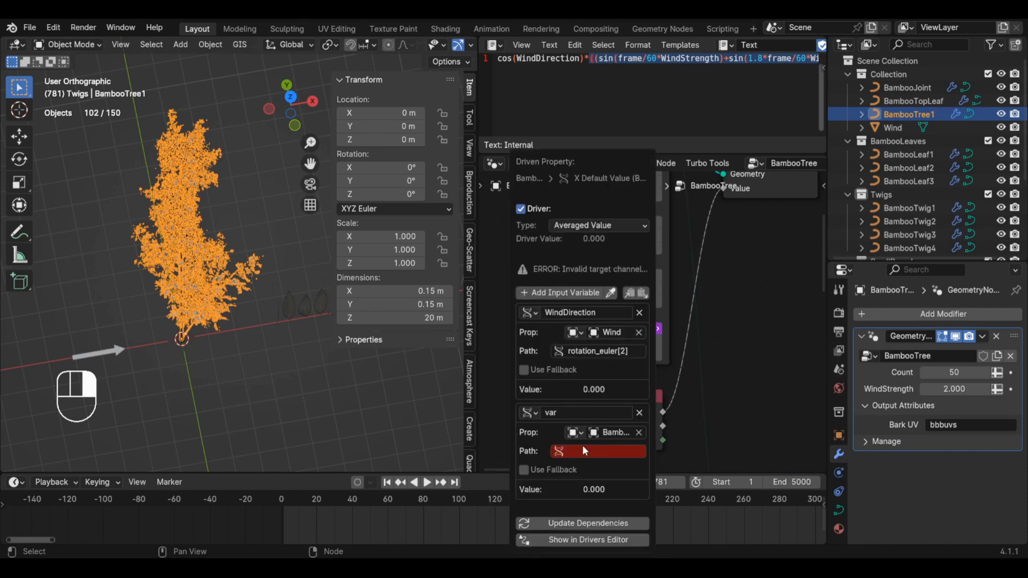
left_click(583, 454)
key("ctrl+v")
key("Return")
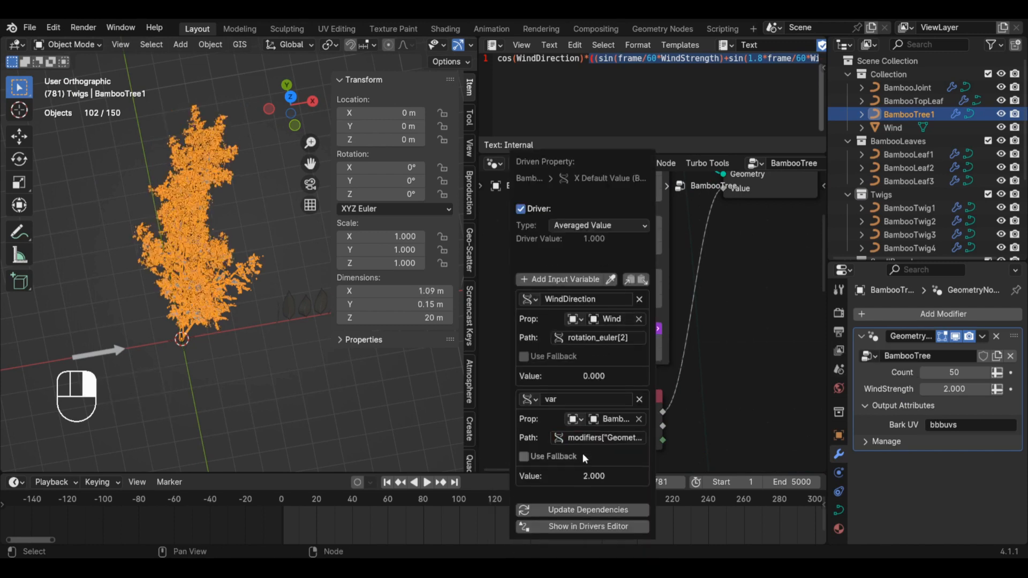
- Rename the second driver variable to WindStrength and set the driver type to Scripted Expression
left_click(570, 405)
type("WindStrength")
key("Return")
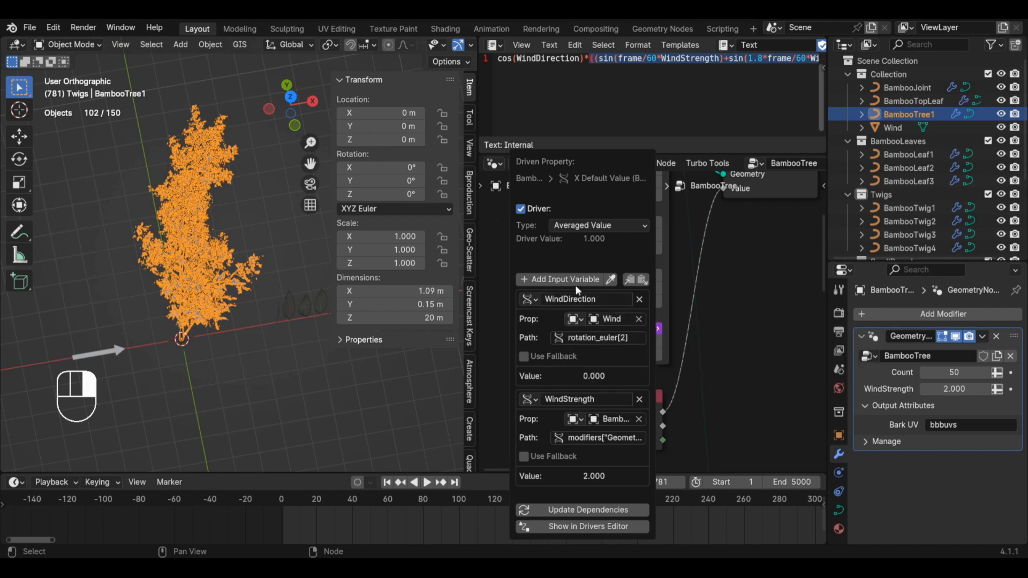
left_click(591, 226)
left_click(585, 264)
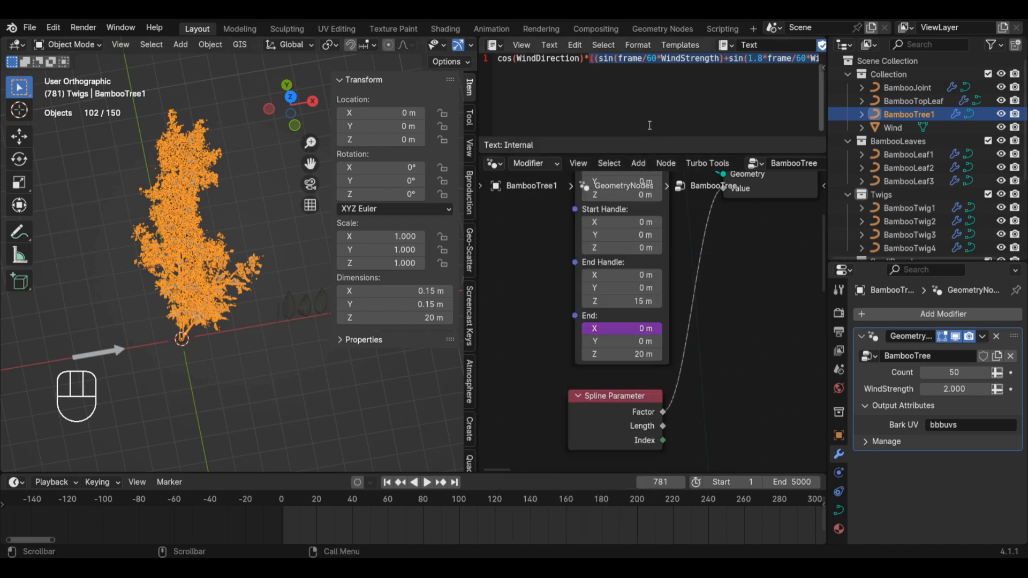
- Copy the entire cos(WindDirection) wind expression from the text block
left_click(559, 60)
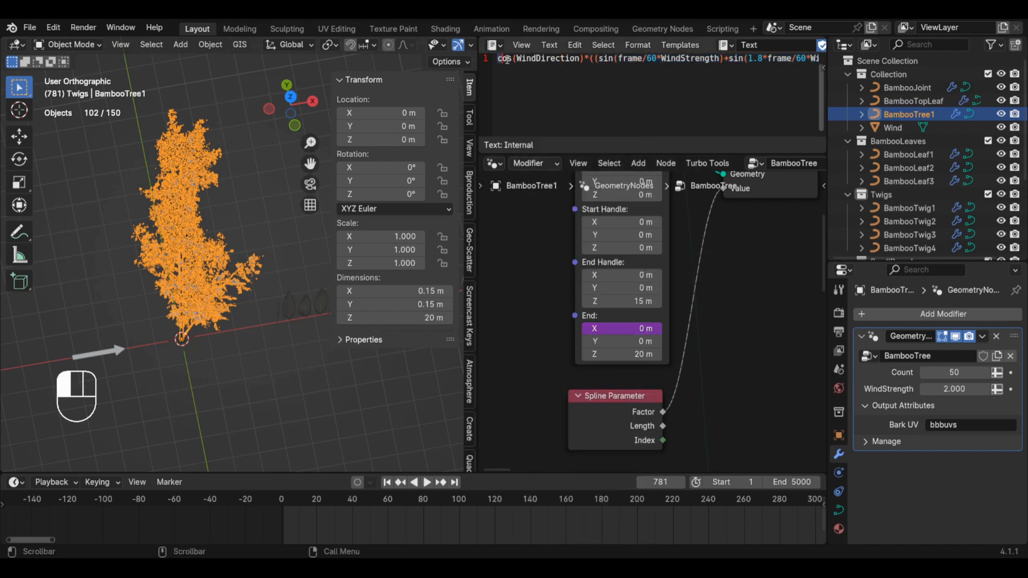
left_click_drag(505, 59, 842, 64)
right_click(787, 62)
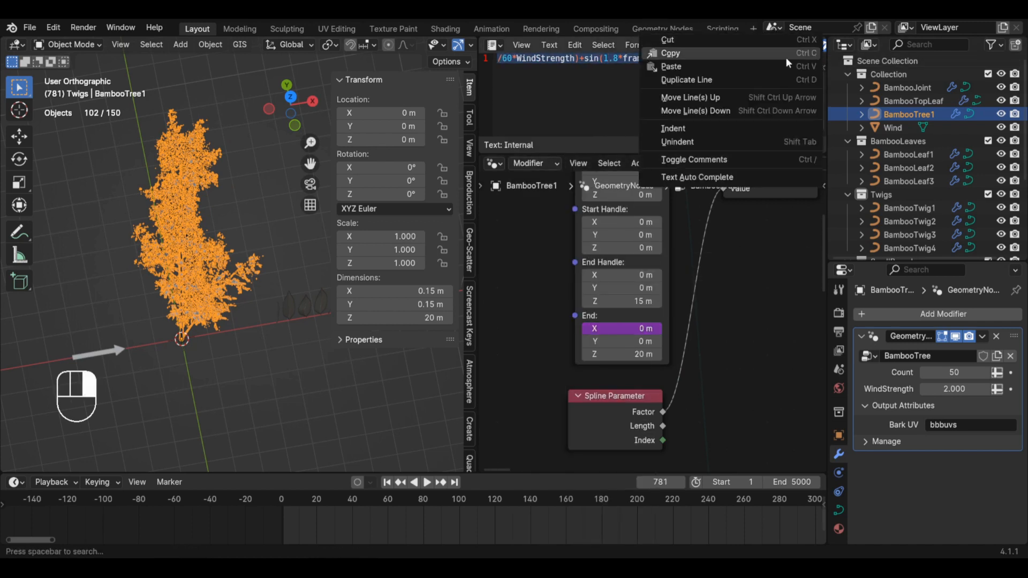
left_click(729, 55)
- Set the End X driver's expression to the copied cos(WindDirection)*((sin(frame/60*WindStrength)+sin(1.8*frame/60*WindStrength))*WindStrength/2)
right_click(627, 328)
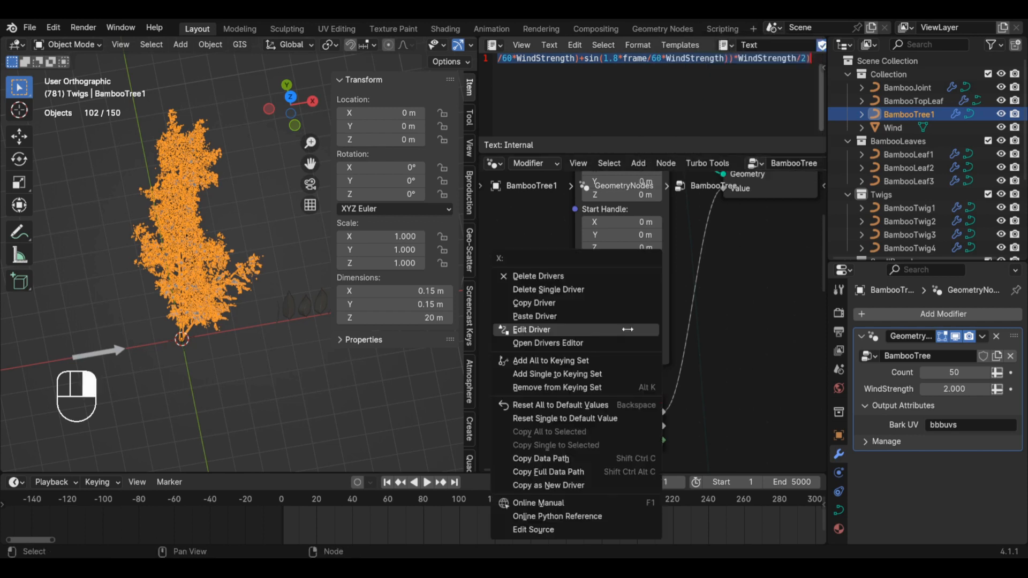
left_click(583, 328)
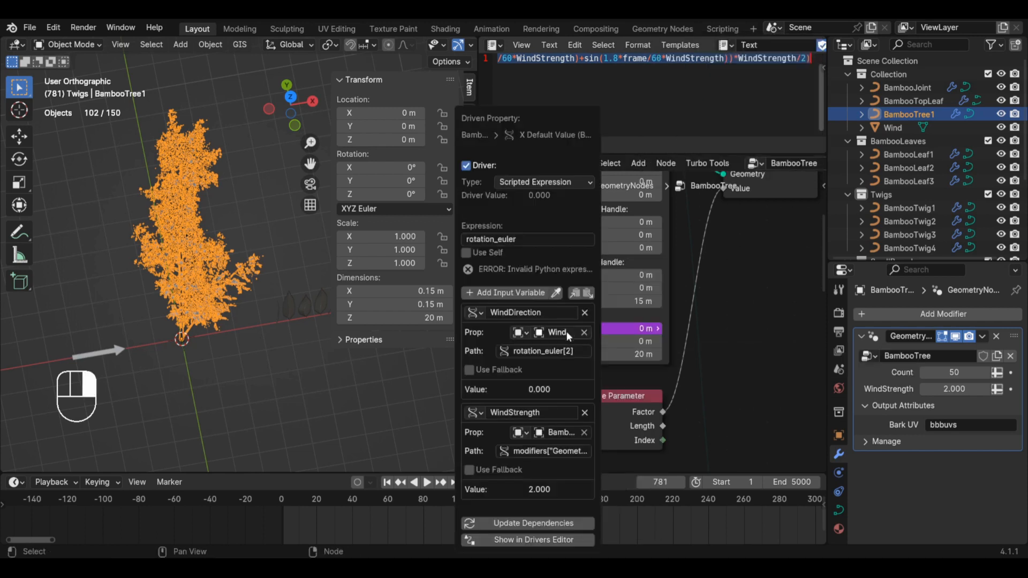
left_click(518, 239)
key("ctrl+v")
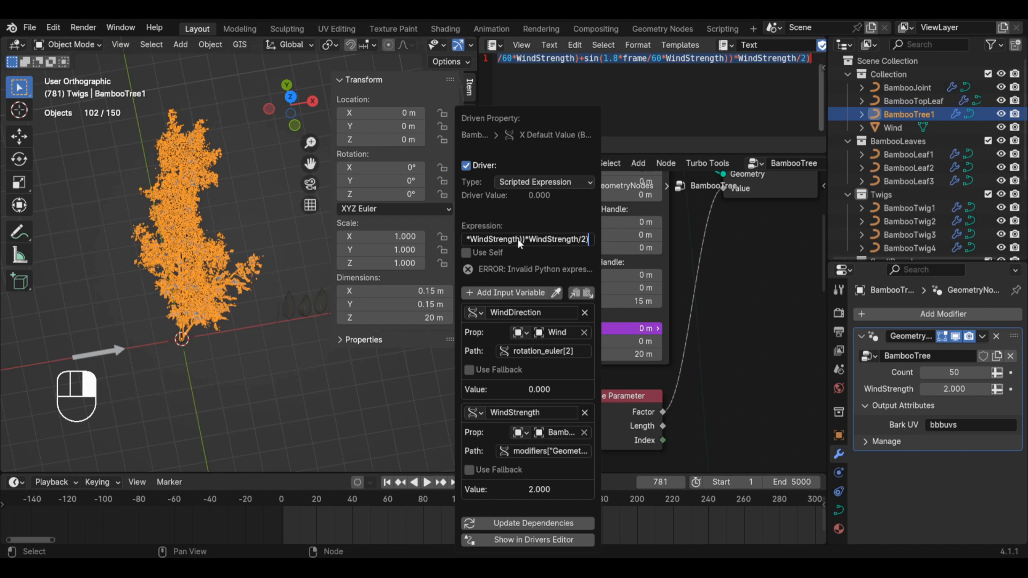
key("Return")
- Annotate the viewport beside the tree with two direction arrows and the handwritten notes cos(0°)=1 and cos(90°)=0
left_click(20, 233)
mouse_move(172, 357)
left_mouse_down()
mouse_move(267, 341)
mouse_move(257, 359)
left_mouse_up()
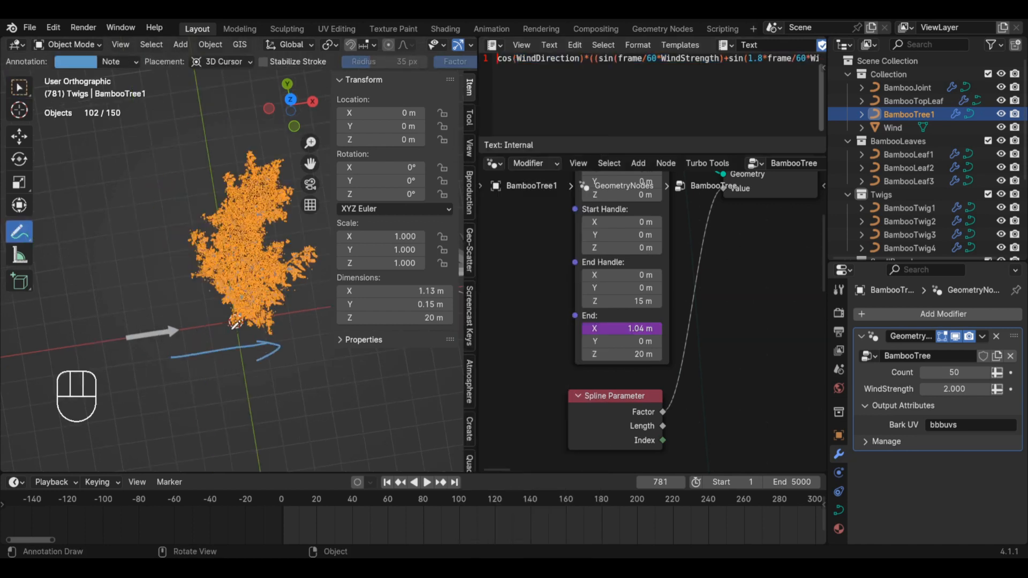
mouse_move(123, 289)
left_mouse_down()
mouse_move(119, 277)
mouse_move(79, 301)
left_mouse_up()
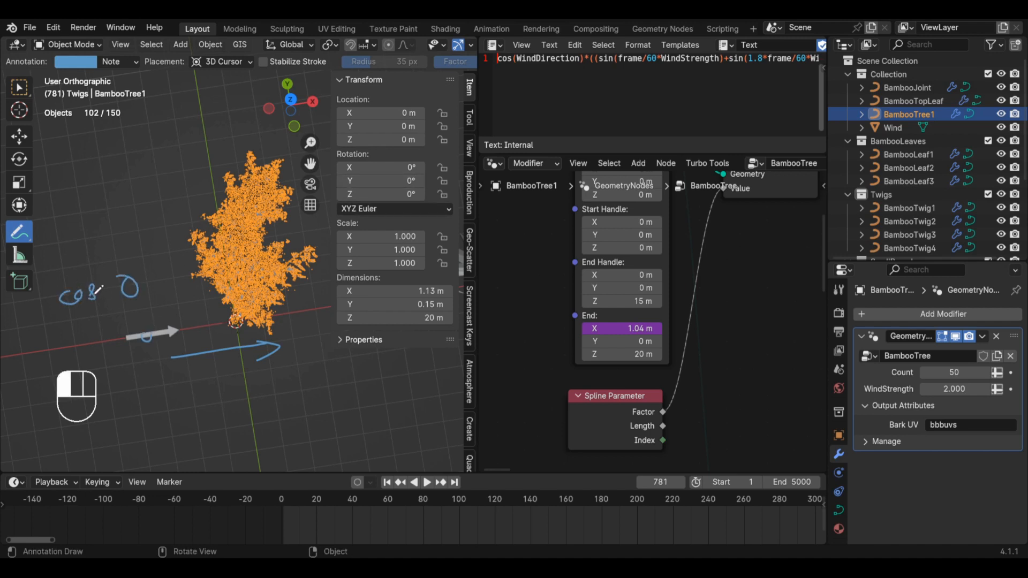
left_click_drag(120, 266, 124, 313)
left_click_drag(147, 256, 158, 302)
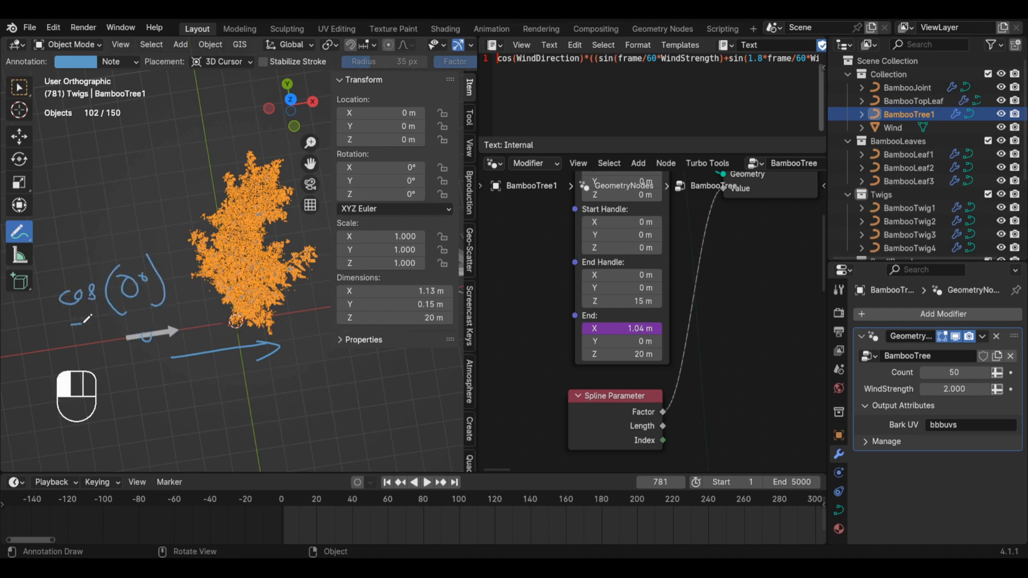
left_click_drag(68, 333, 84, 330)
left_click_drag(93, 336, 101, 317)
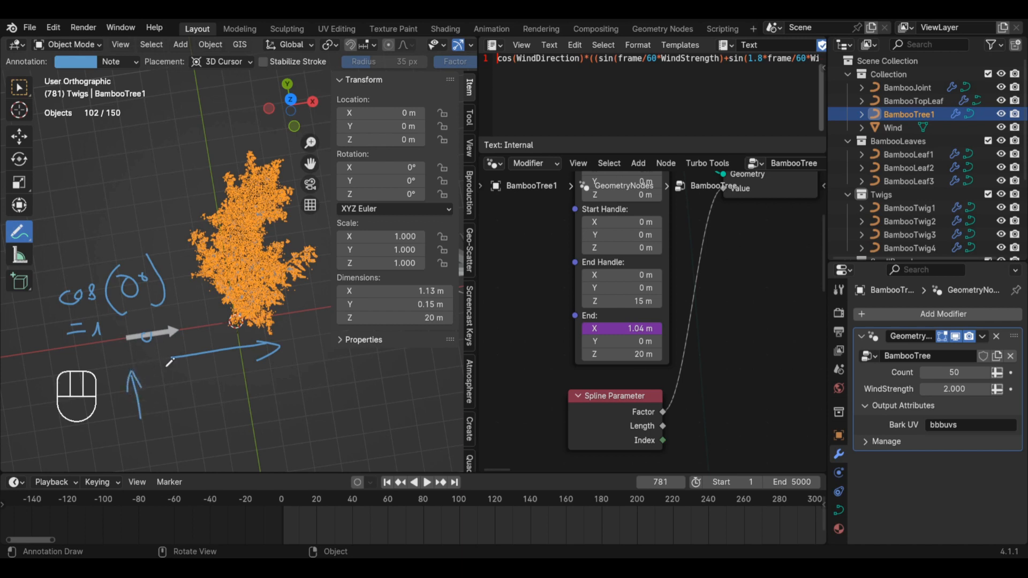
mouse_move(167, 427)
left_mouse_down()
mouse_move(173, 436)
mouse_move(202, 427)
left_mouse_up()
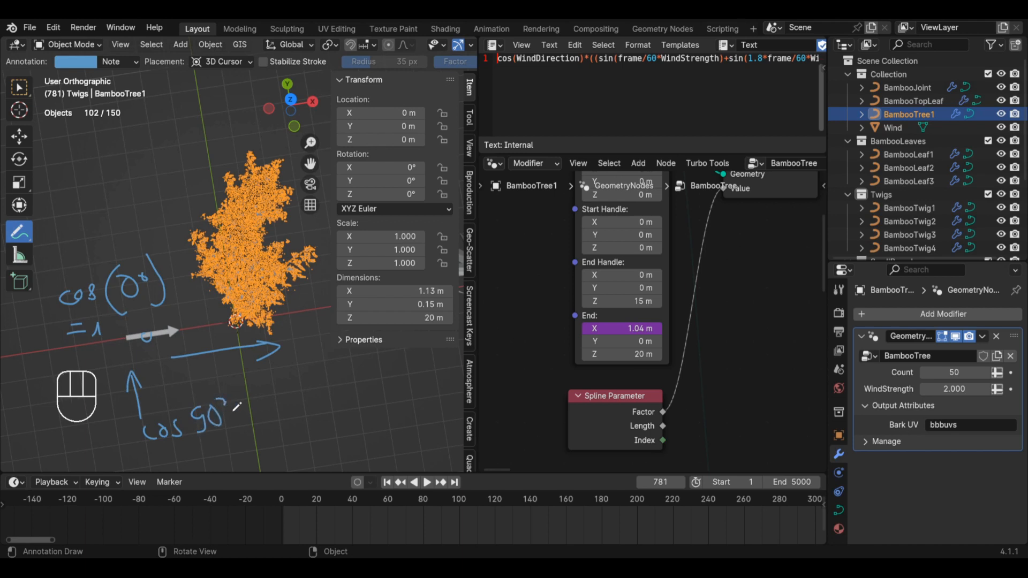
mouse_move(225, 388)
left_mouse_down()
mouse_move(219, 442)
mouse_move(281, 415)
left_mouse_up()
mouse_move(298, 382)
left_mouse_down()
mouse_move(289, 409)
mouse_move(301, 384)
left_mouse_up()
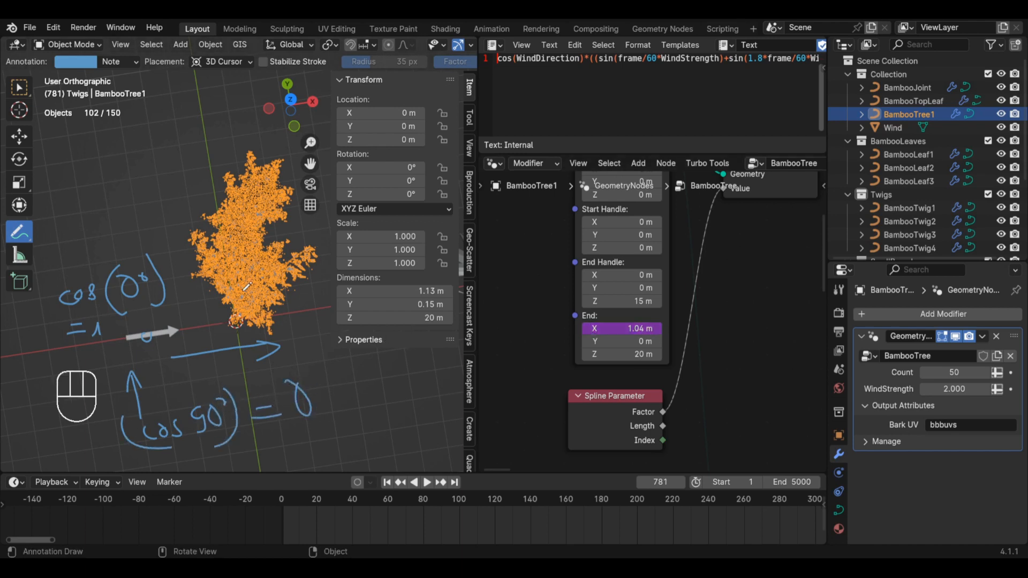
- Delete the annotation layer holding the handwritten notes and return to the selection tool
double_click(623, 328)
left_click(538, 327)
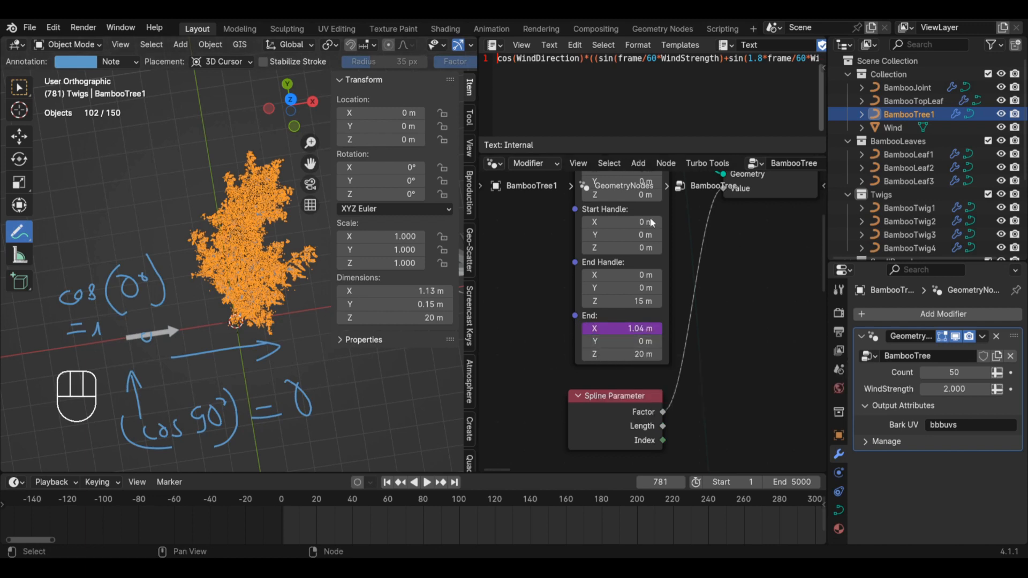
left_click_drag(649, 153, 649, 177)
scroll(659, 289, "down", 2)
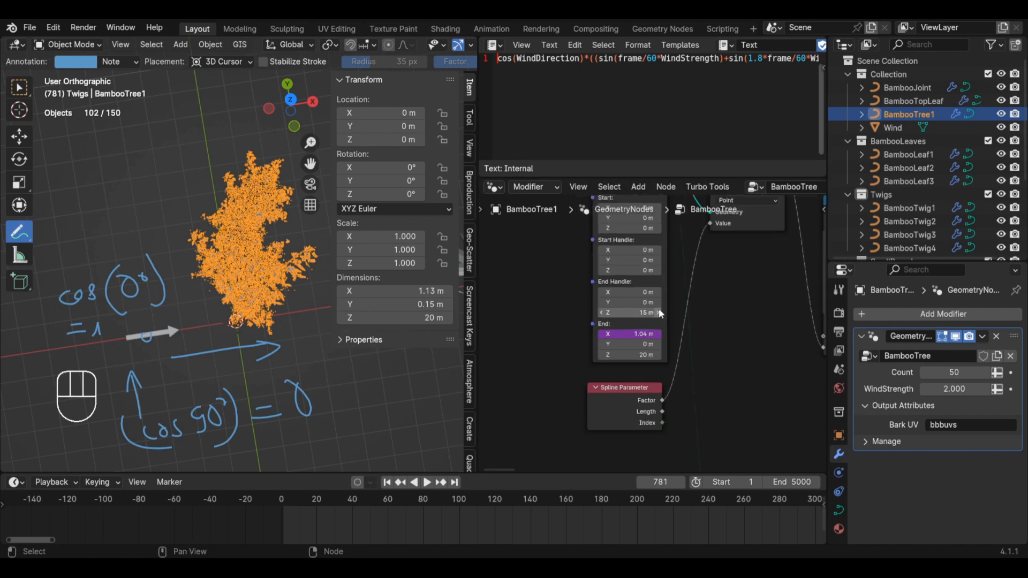
left_click(102, 63)
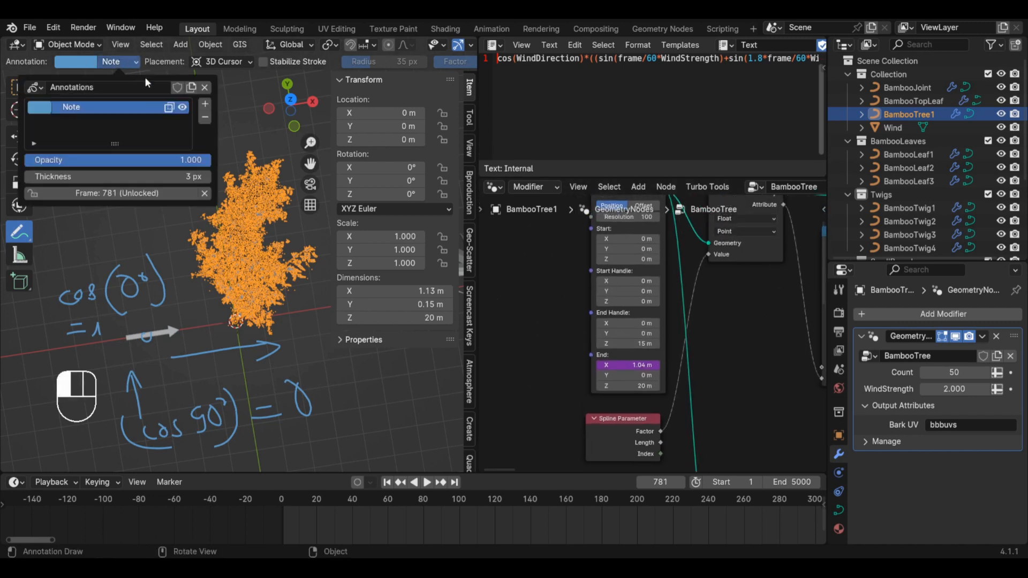
left_click(204, 118)
left_click(23, 89)
- Play the animation and watch the bamboo tree sway in front view with everything deselected
key("space")
mouse_move(192, 303)
middle_mouse_down()
mouse_move(200, 250)
mouse_move(234, 230)
mouse_move(229, 368)
mouse_move(213, 187)
mouse_move(230, 300)
middle_mouse_up()
key("KP_1")
key("alt+a")
scroll(240, 220, "up", 1)
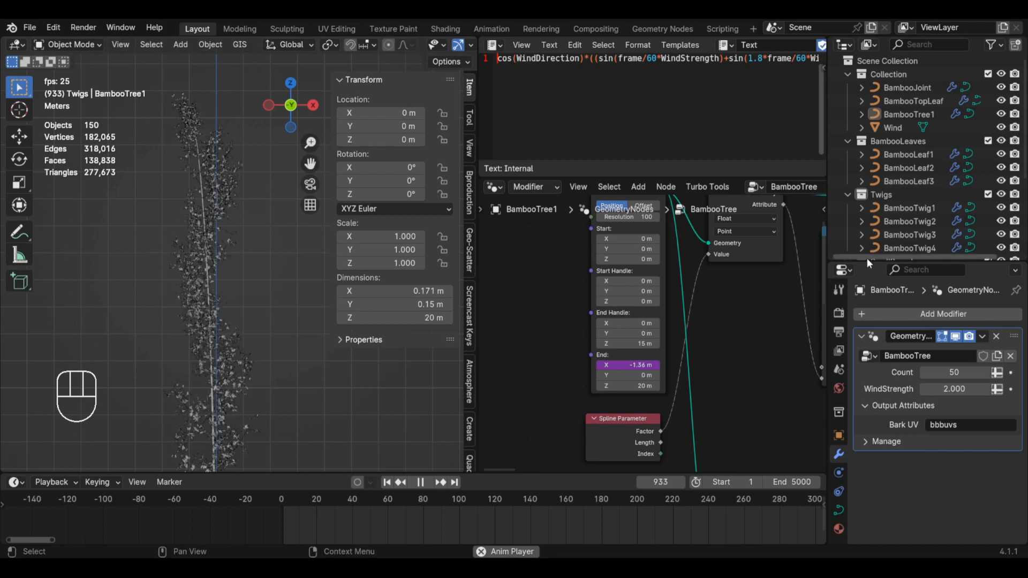
- Copy the Bezier Segment's End X value as a new driver and paste it onto End Y
scroll(629, 348, "up", 1)
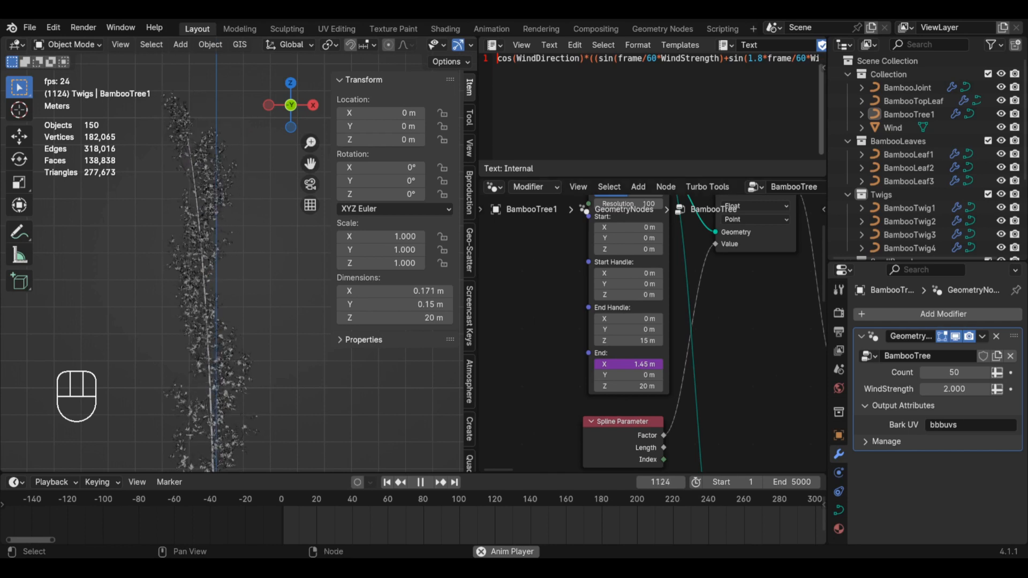
right_click(621, 364)
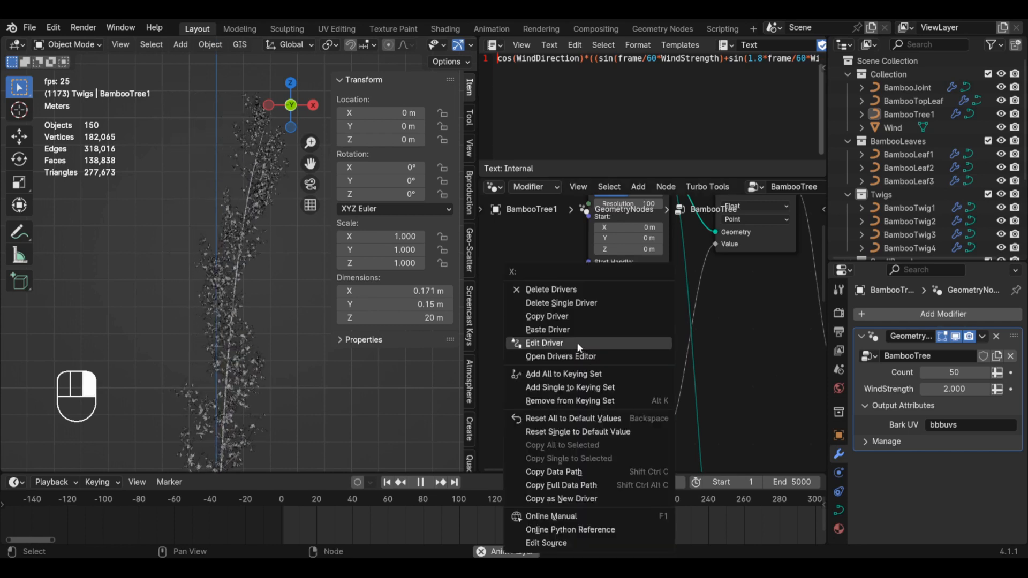
left_click(567, 499)
right_click(609, 396)
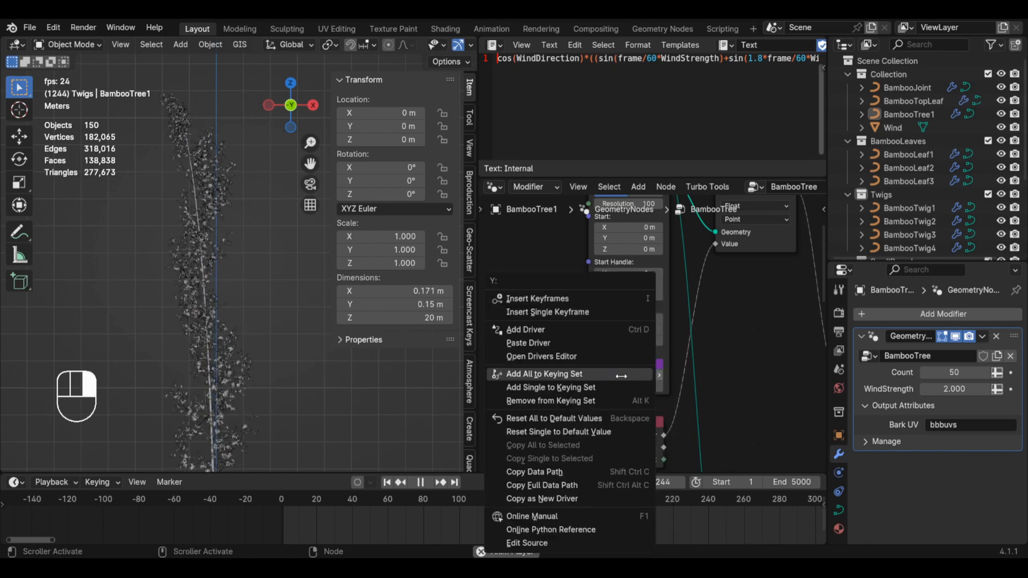
left_click(562, 341)
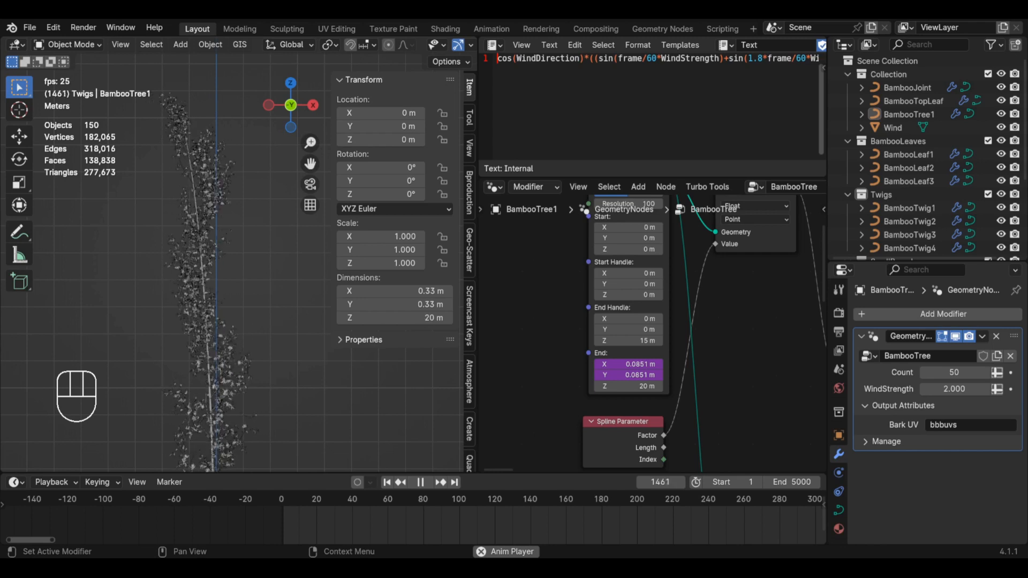
- Stop playback and compare the driver settings of End Y with those of End X
scroll(616, 377, "up", 1)
left_click(617, 375)
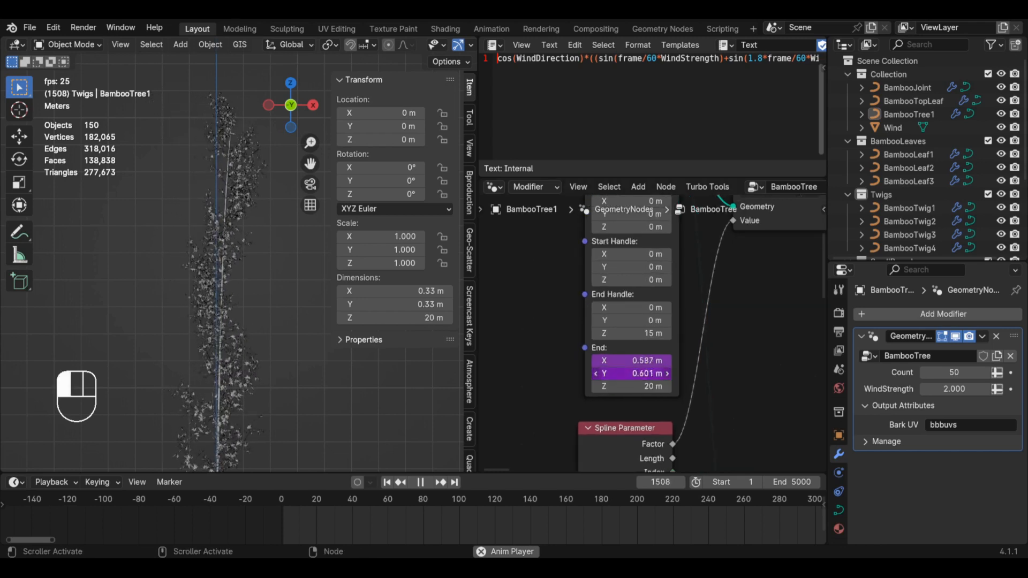
key("Escape")
right_click(617, 373)
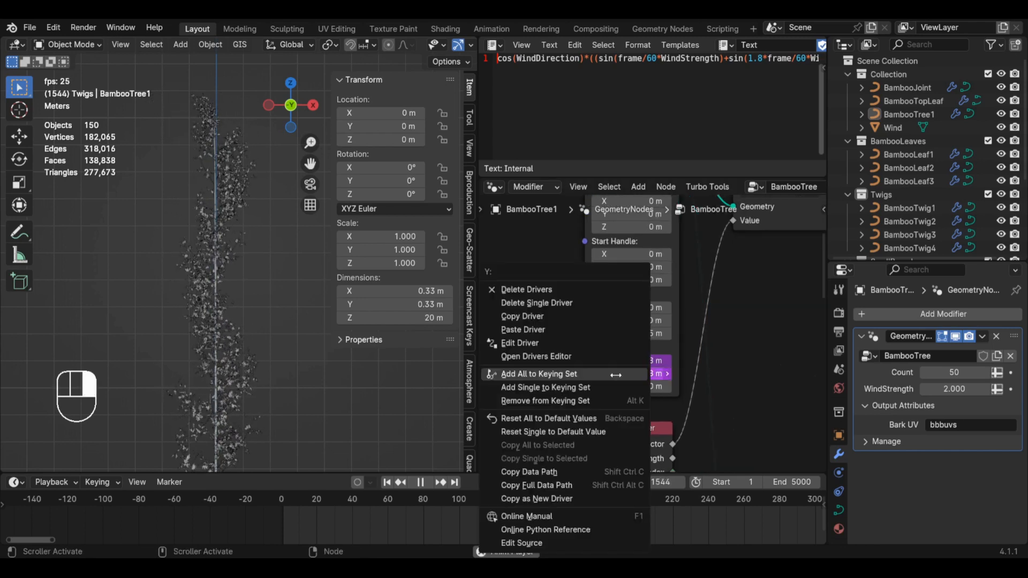
left_click(563, 340)
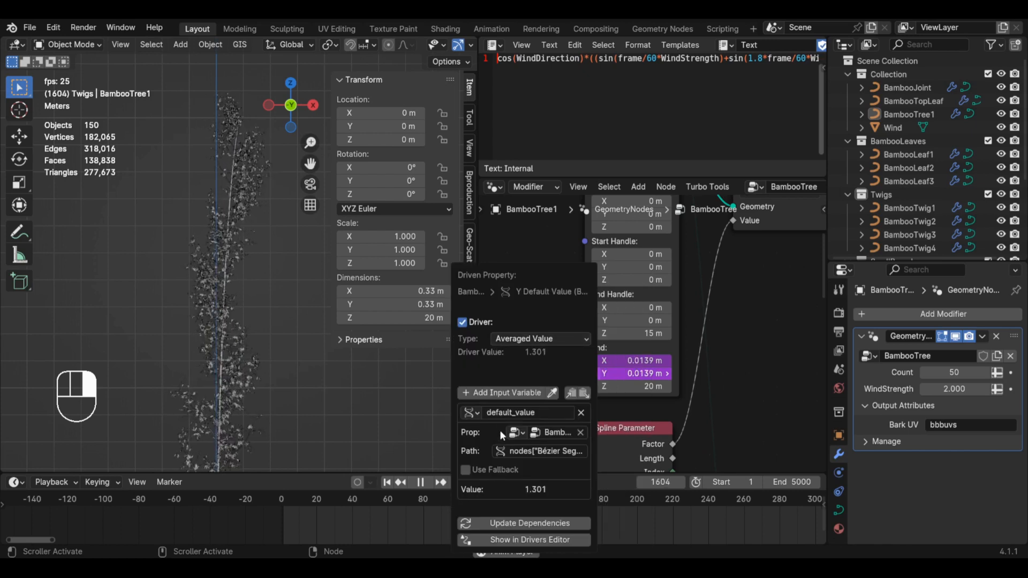
key("space")
right_click(630, 359)
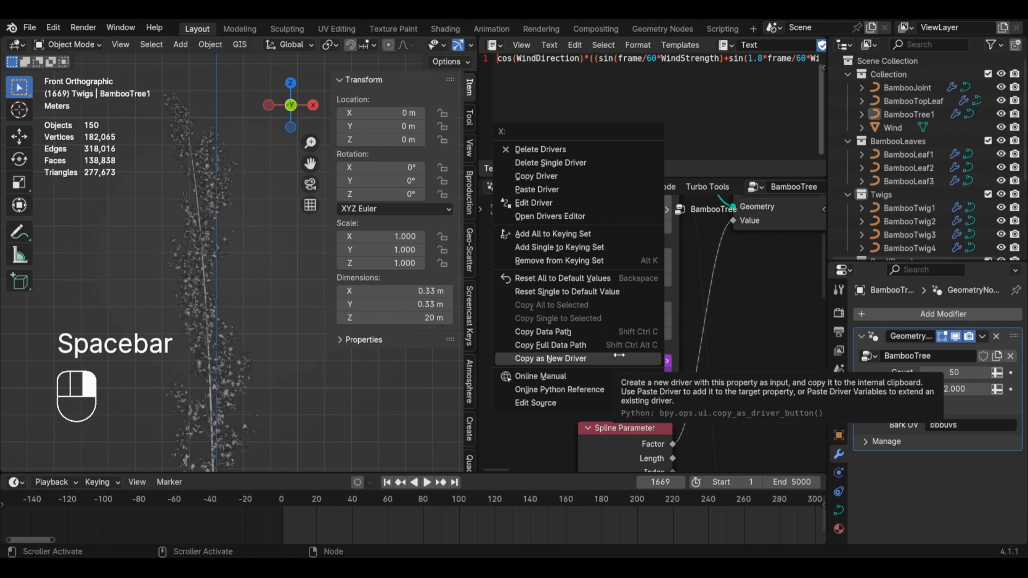
left_click(558, 204)
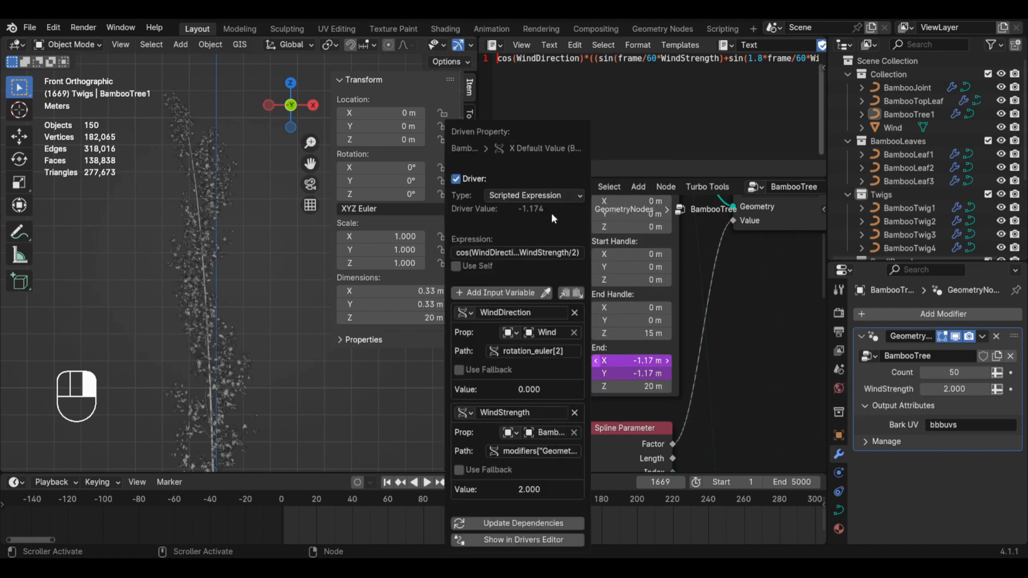
- Change the End Y driver's type to Scripted Expression
right_click(639, 375)
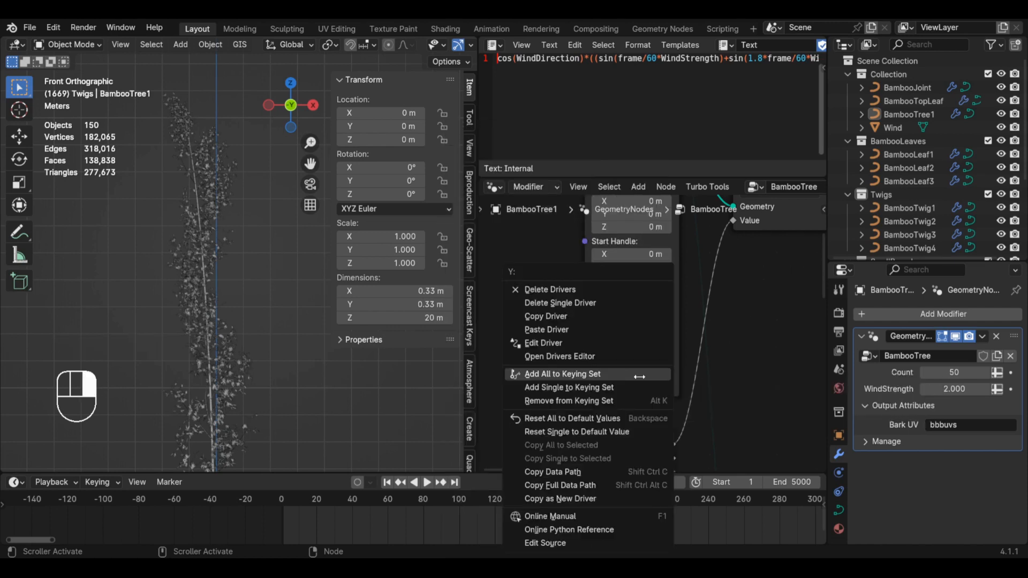
left_click(568, 343)
left_click(586, 339)
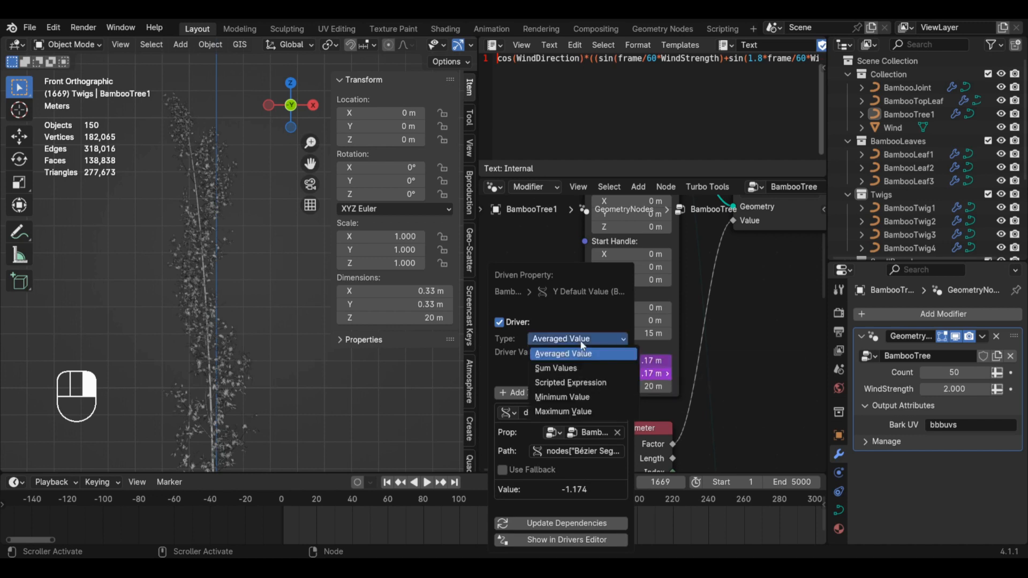
left_click(567, 383)
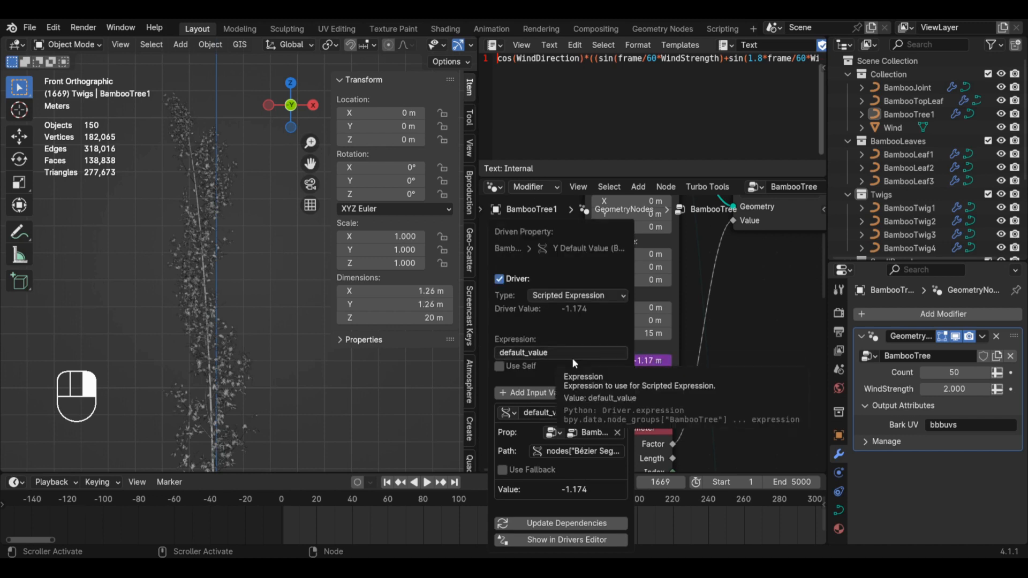
- Remove the driver from the Bezier Segment's End Y value
right_click(641, 361)
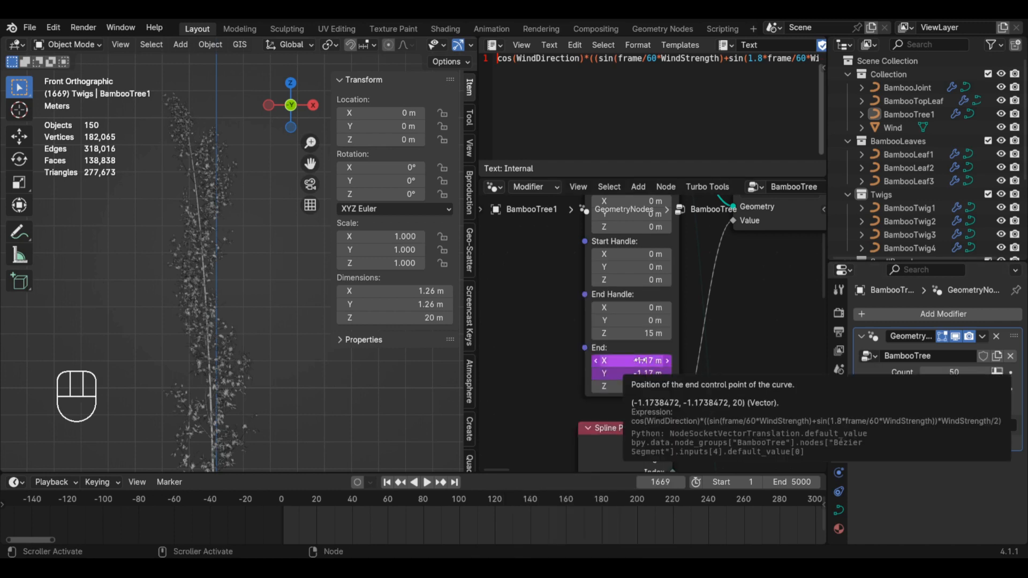
right_click(635, 373)
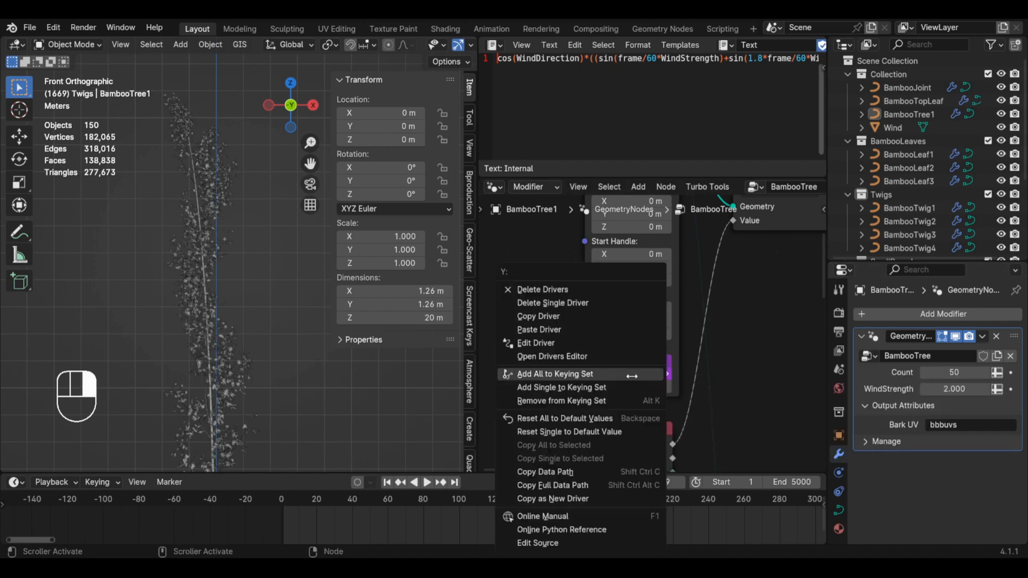
left_click(555, 316)
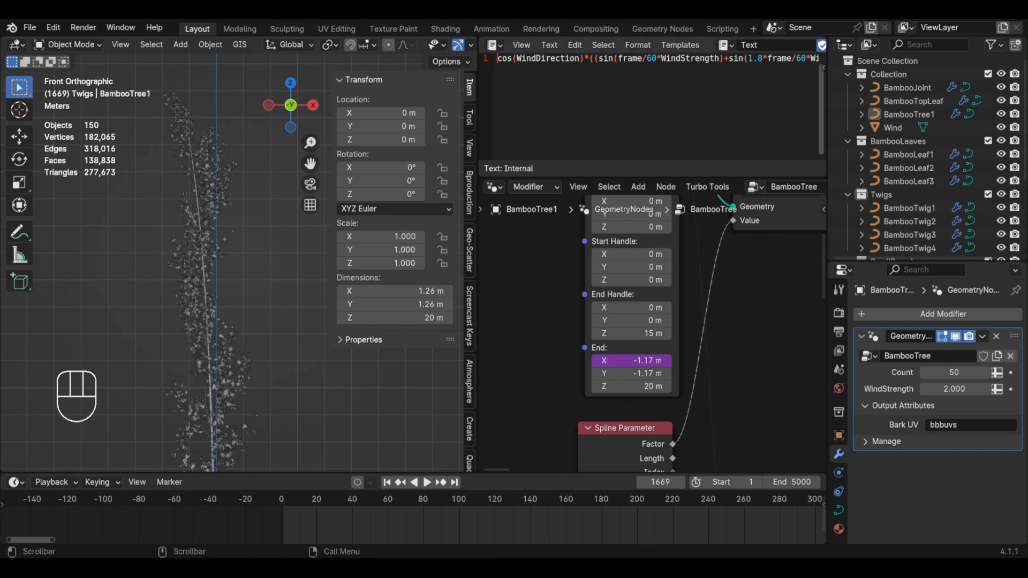
- Enlarge the text editing area and replace cos with sin at the start of the WindDirection expression
left_click_drag(519, 177, 517, 291)
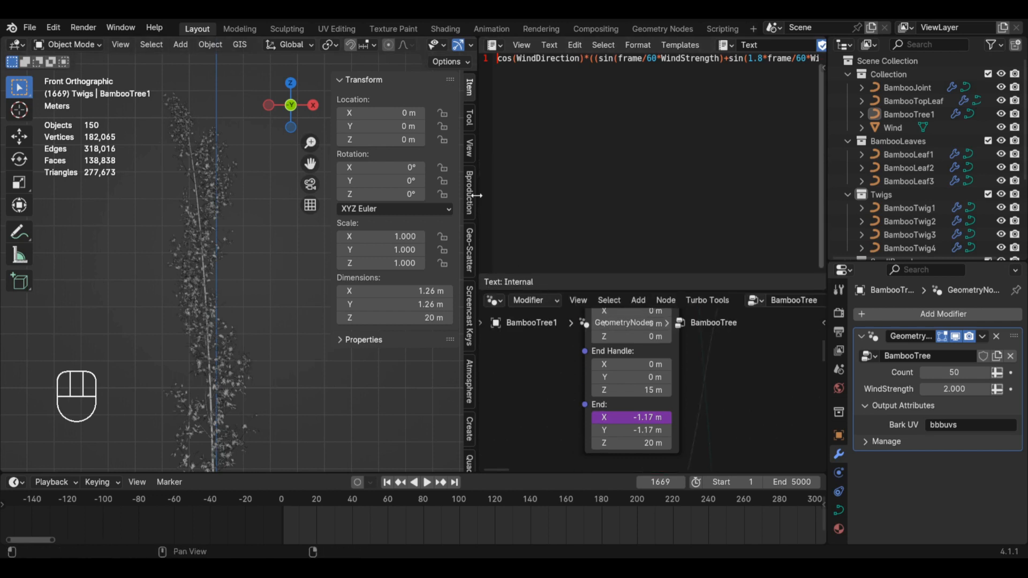
left_click_drag(478, 197, 379, 199)
left_click_drag(398, 57, 414, 60)
type("sin")
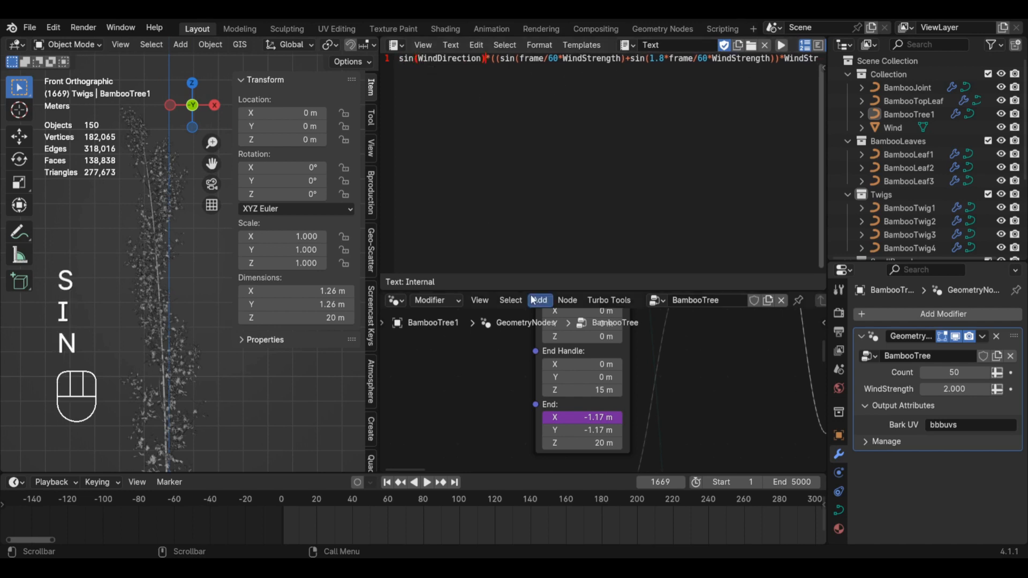
- Copy the driver of the Bezier Segment's End X and paste it onto End Y
right_click(585, 431)
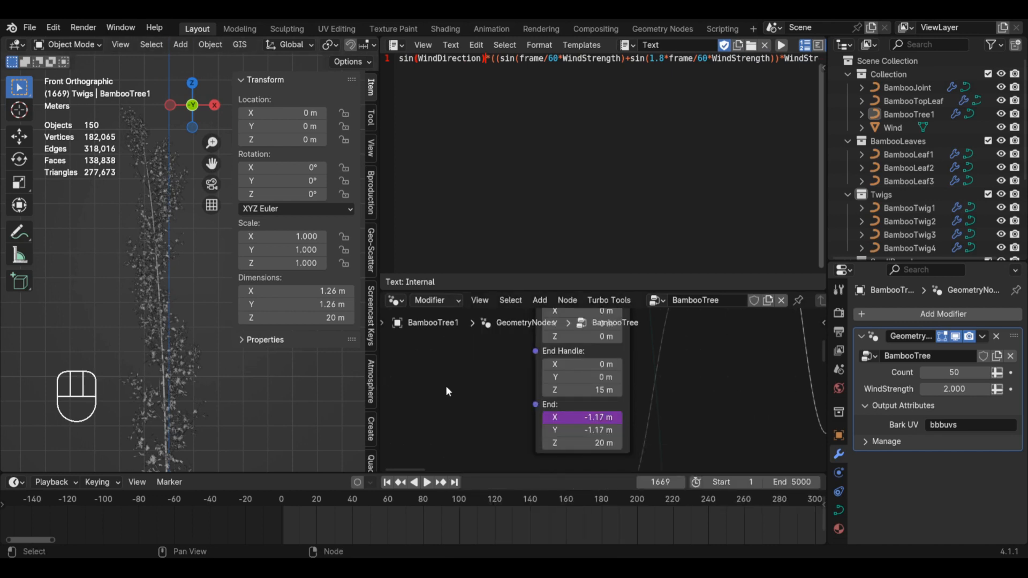
right_click(578, 417)
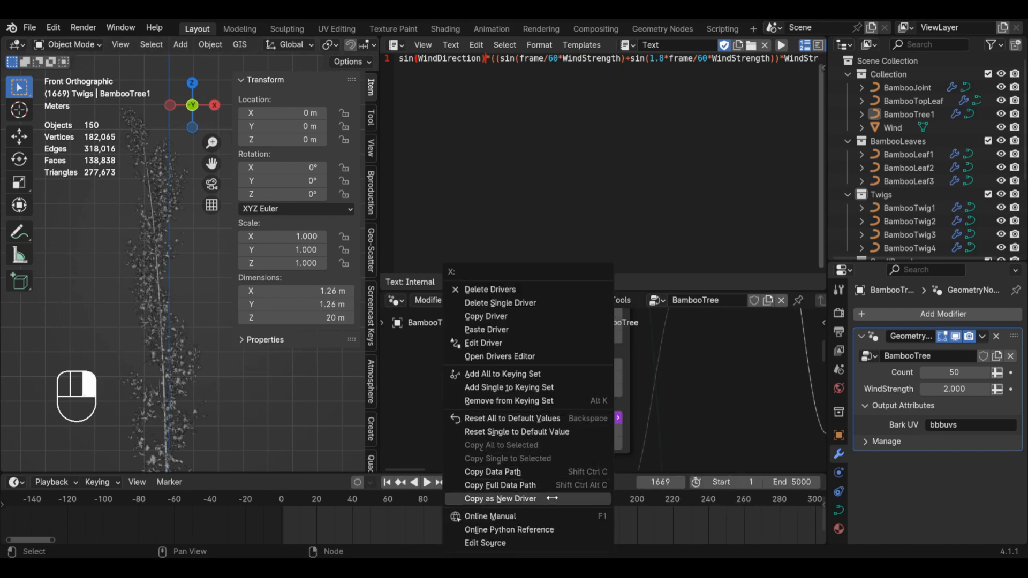
right_click(584, 428)
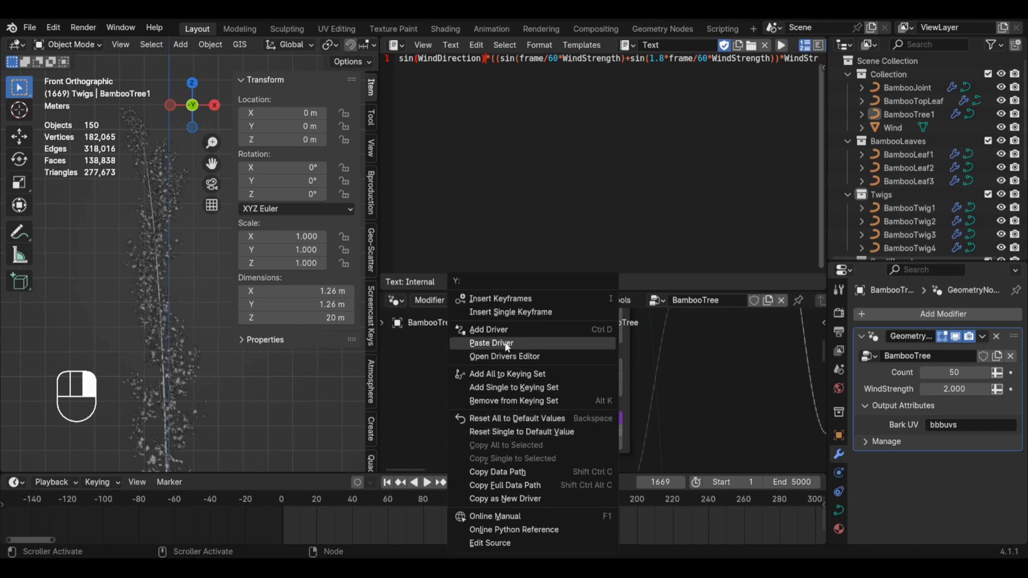
left_click(551, 343)
right_click(577, 430)
left_click(519, 345)
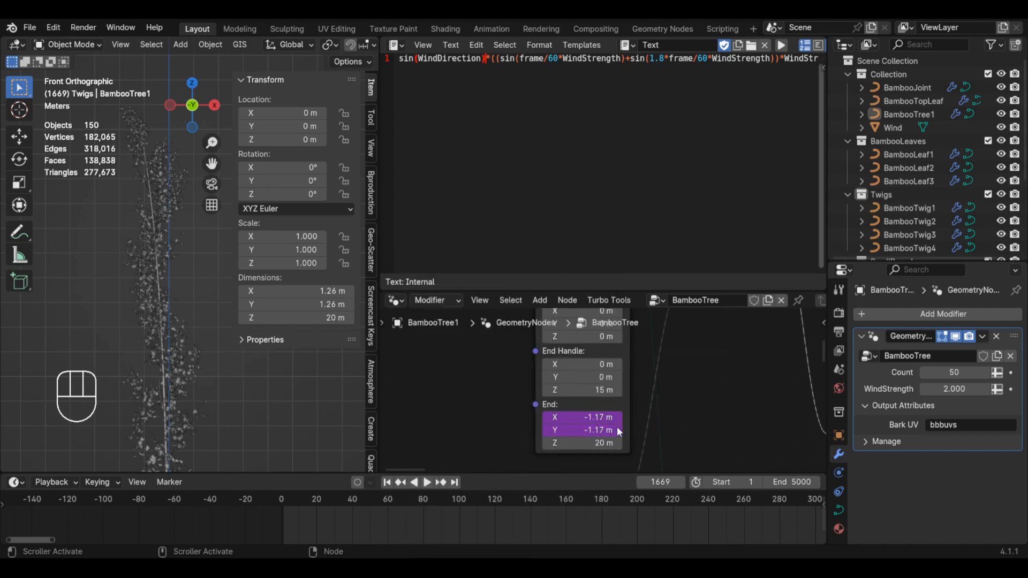
- Check the pasted driver on End Y and delete that single driver
right_click(592, 429)
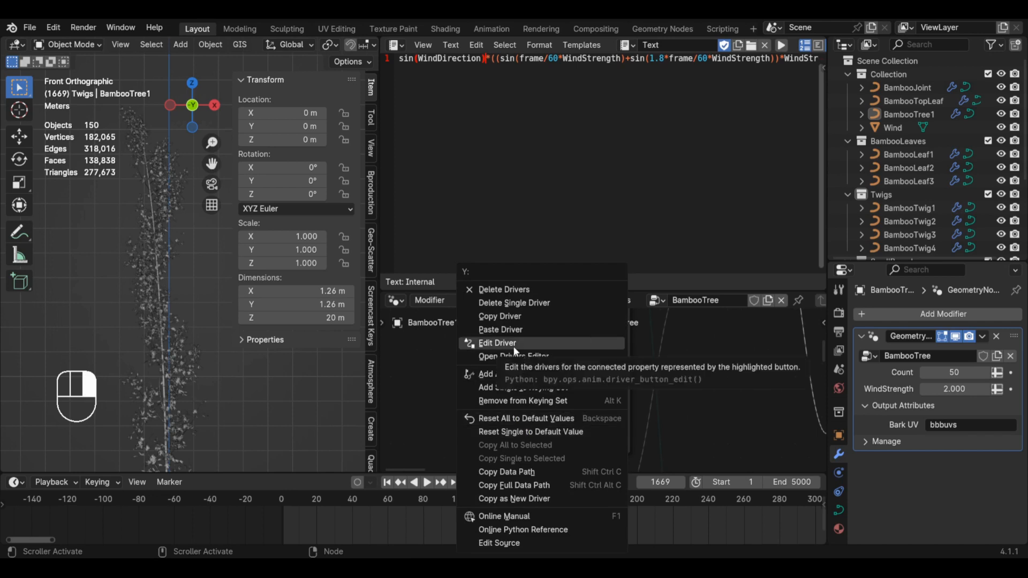
left_click(512, 346)
right_click(582, 430)
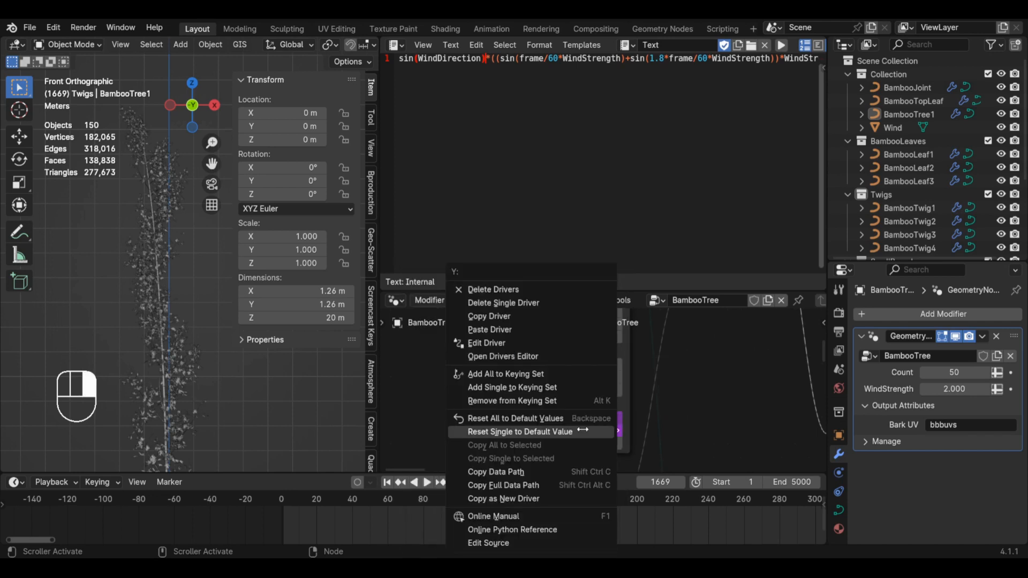
left_click(508, 303)
- Select the bamboo tree and add a new scripted-expression driver to the Bezier Segment's End Y value
right_click(573, 433)
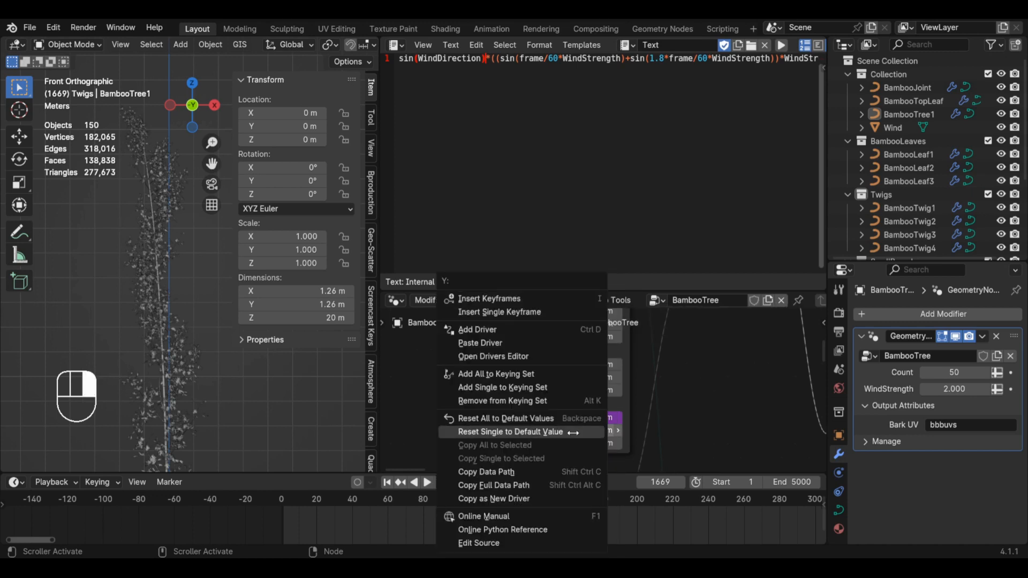
left_click(564, 485)
left_click(175, 377)
right_click(572, 431)
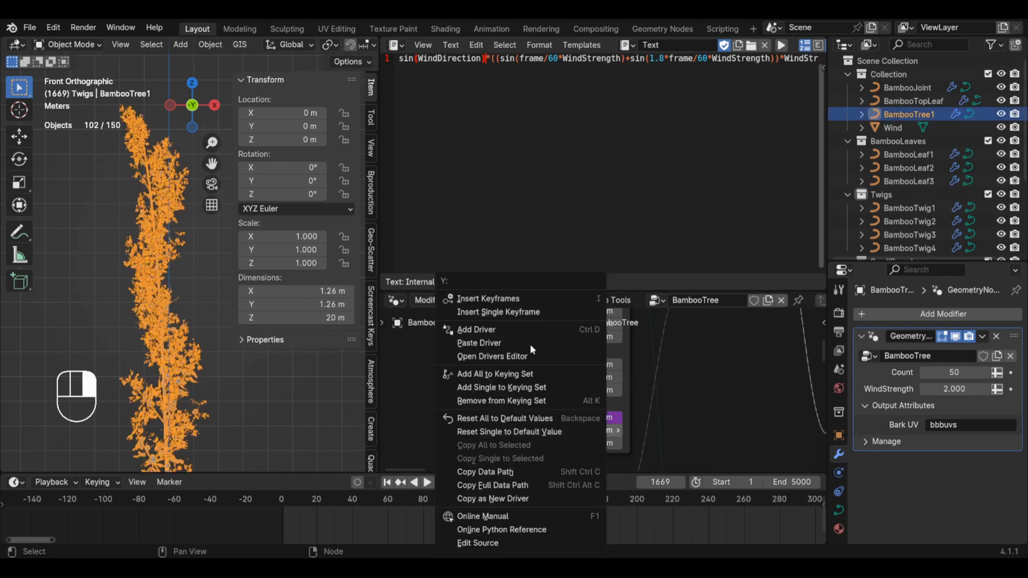
left_click(530, 329)
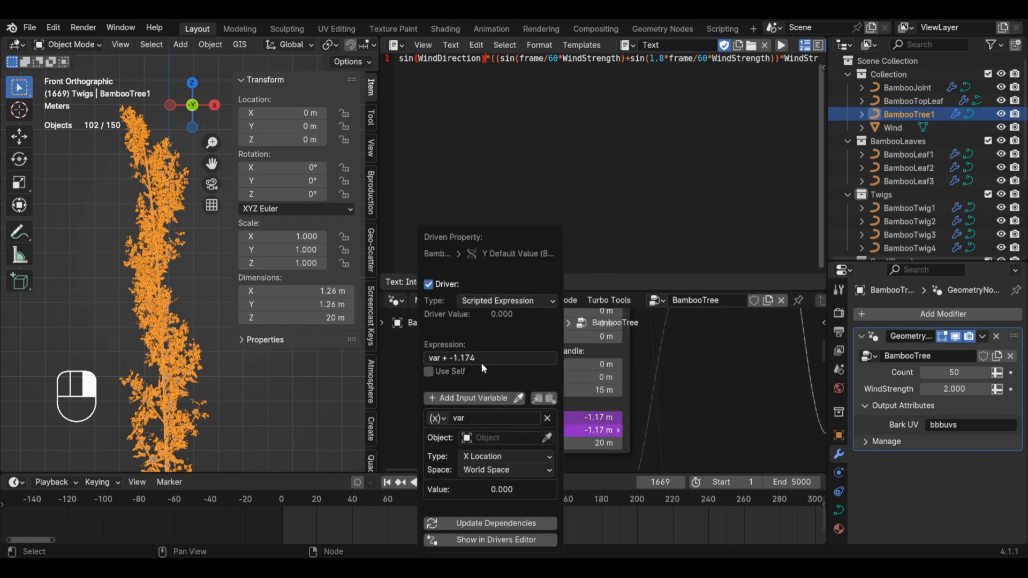
double_click(588, 419)
key("Escape")
- Copy the WindDirection variable's path, rotation_euler[2], from the End X driver
right_click(576, 417)
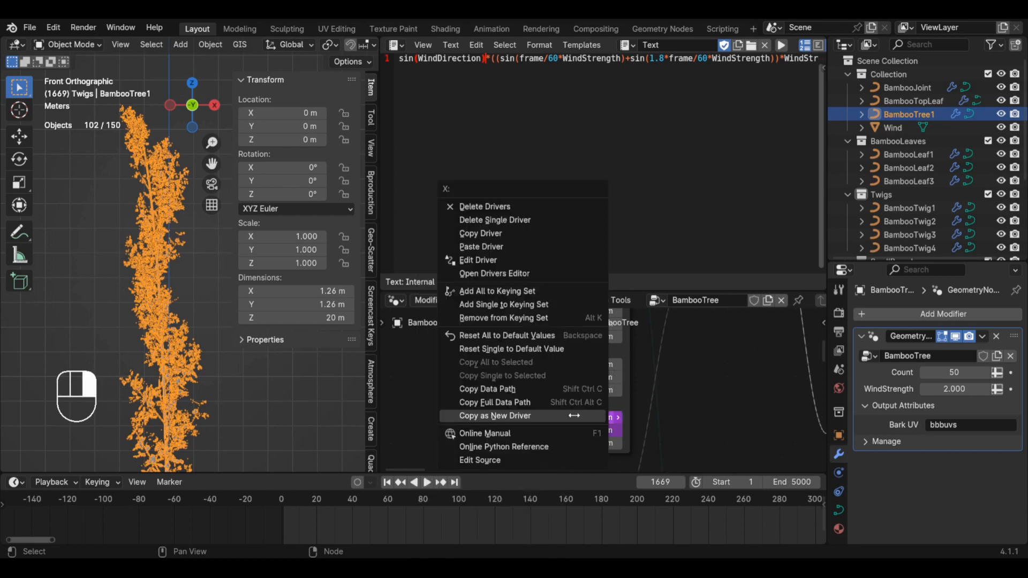
left_click(514, 266)
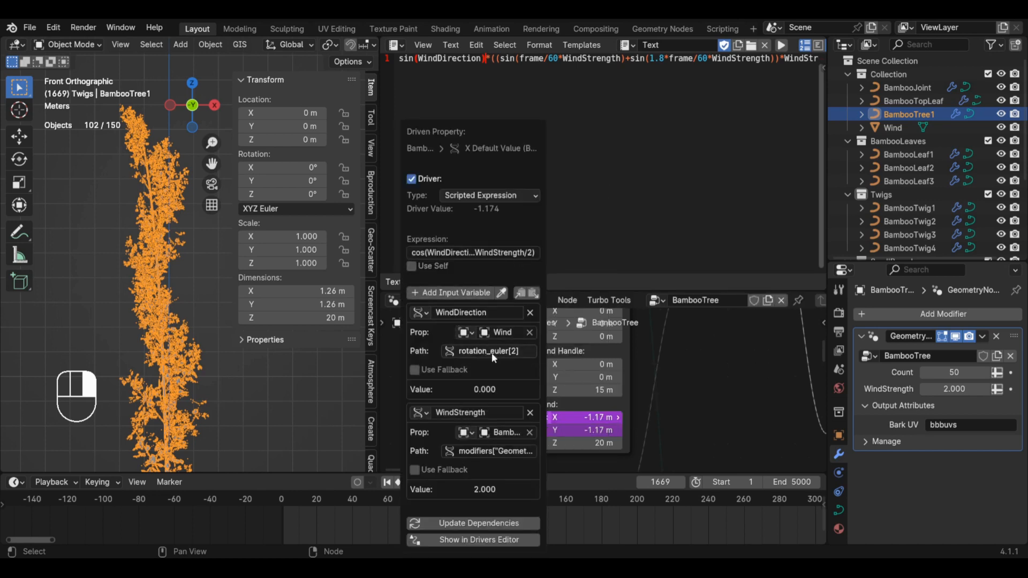
left_click(505, 351)
key("ctrl+c")
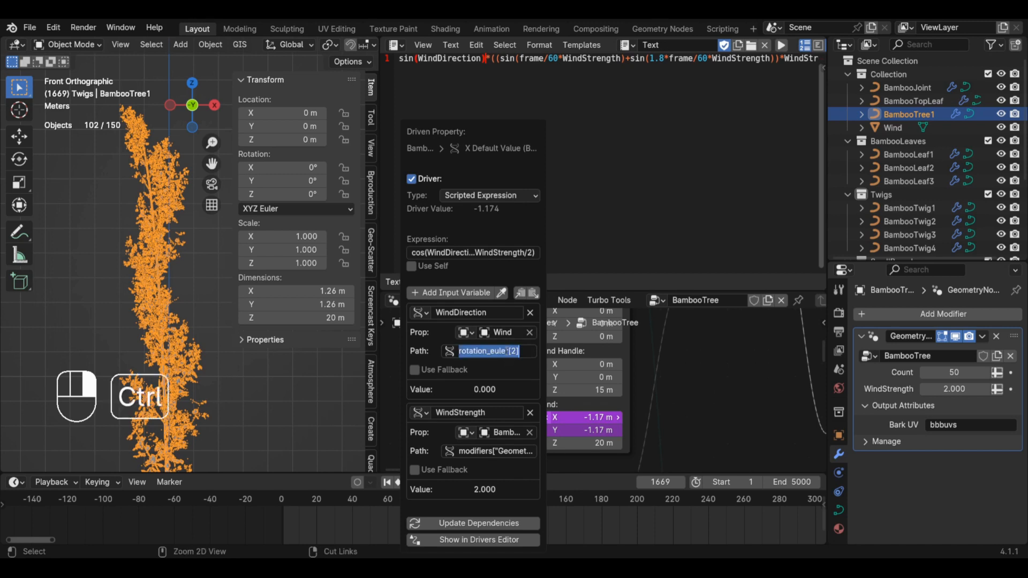
key("Escape")
- Replace the End Y driver's default variable with a new single-property input variable
right_click(584, 430)
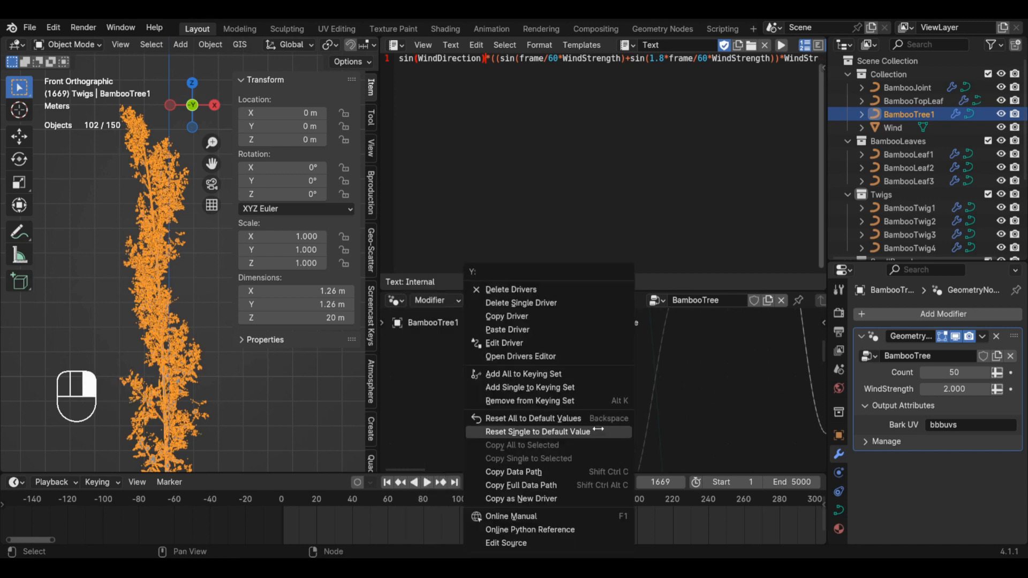
left_click(532, 343)
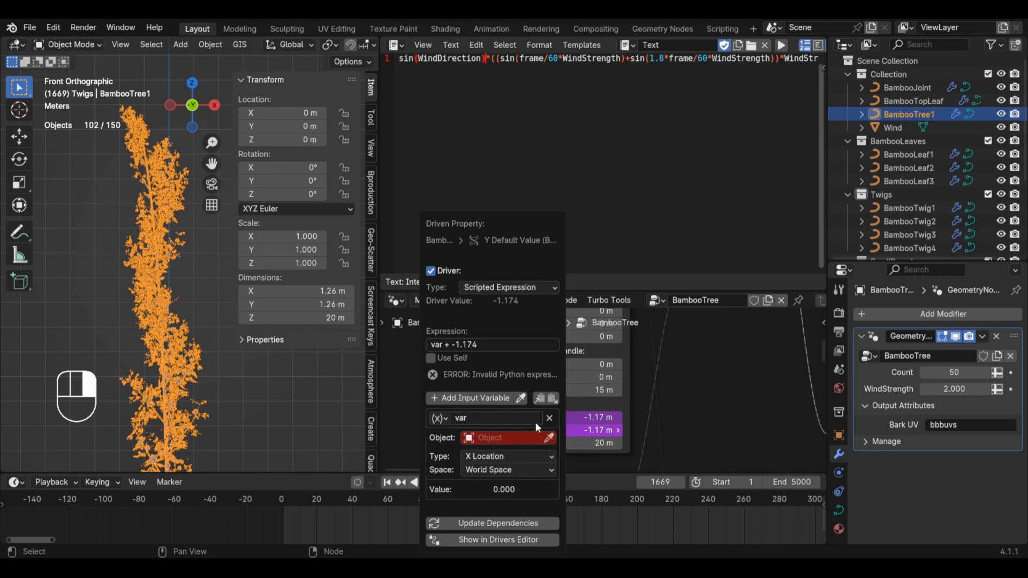
left_click(549, 418)
left_click(498, 400)
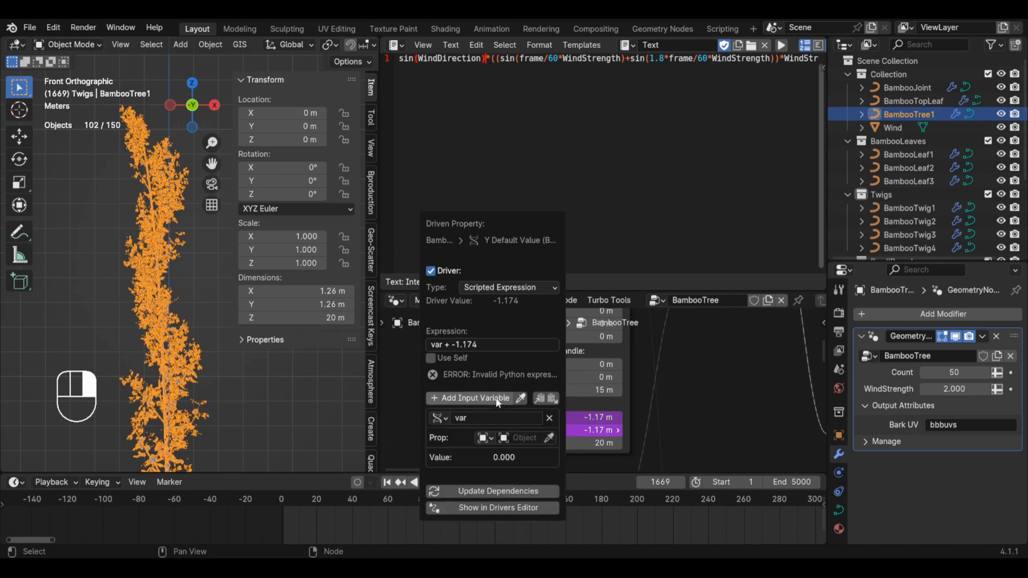
left_click(440, 418)
left_click(440, 418)
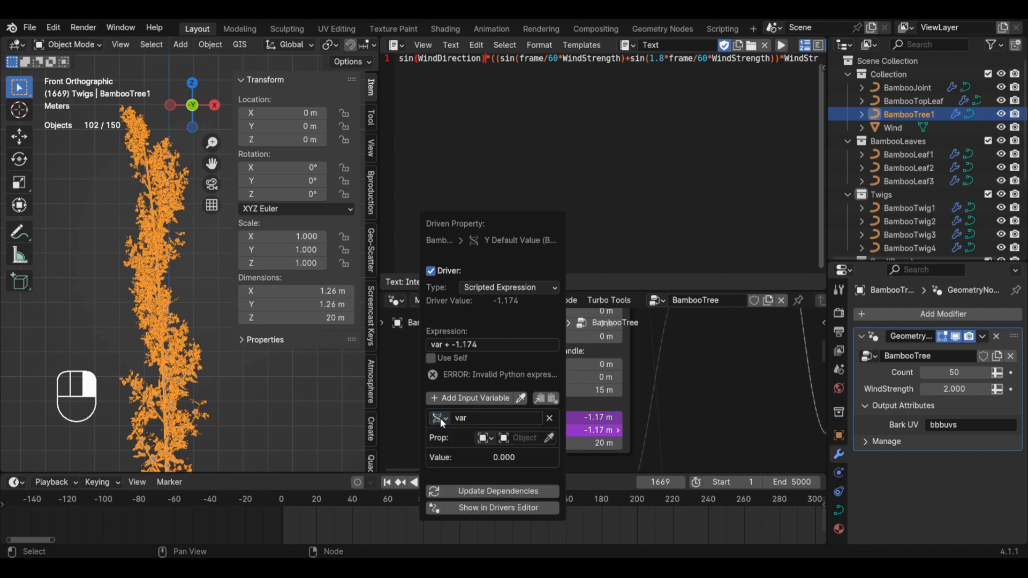
- Point the End Y driver's new variable at the Wind object with the copied path rotation_euler[2]
left_click(485, 438)
left_click(486, 439)
left_click(523, 439)
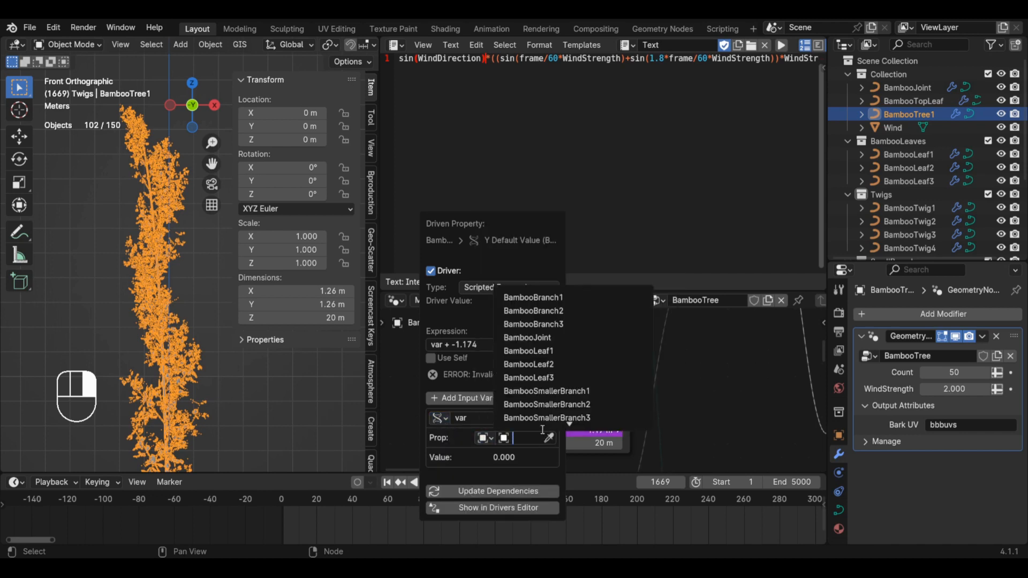
scroll(542, 422, "down", 5)
left_click(528, 417)
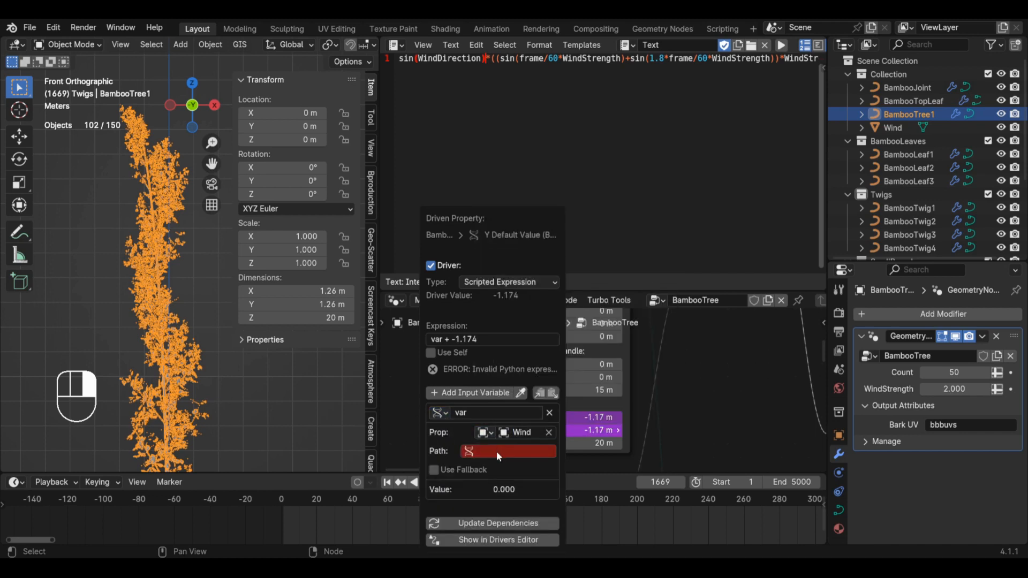
key("ctrl+v")
- Name the End Y driver's variable WindDirection
type("W")
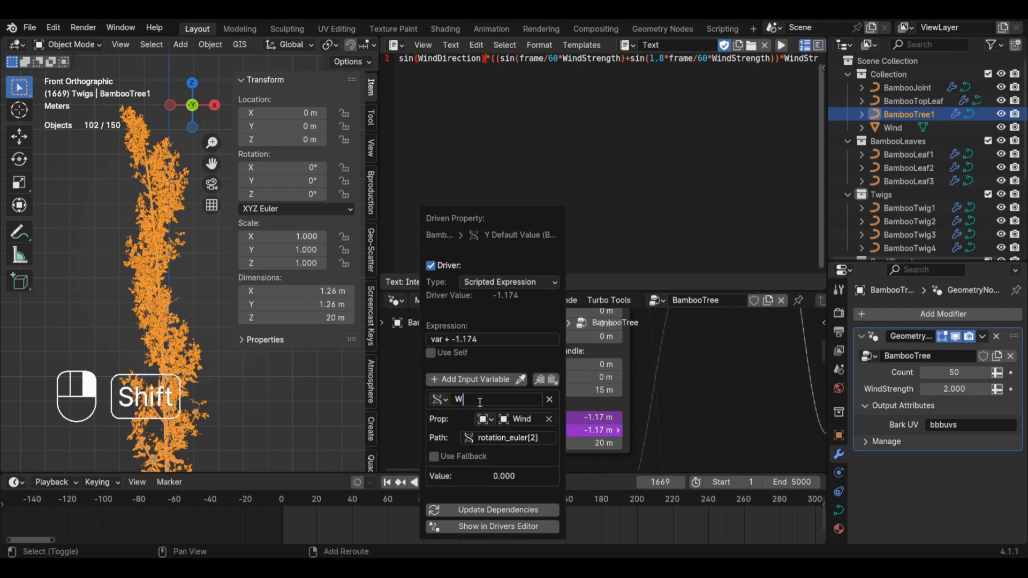
type("indD")
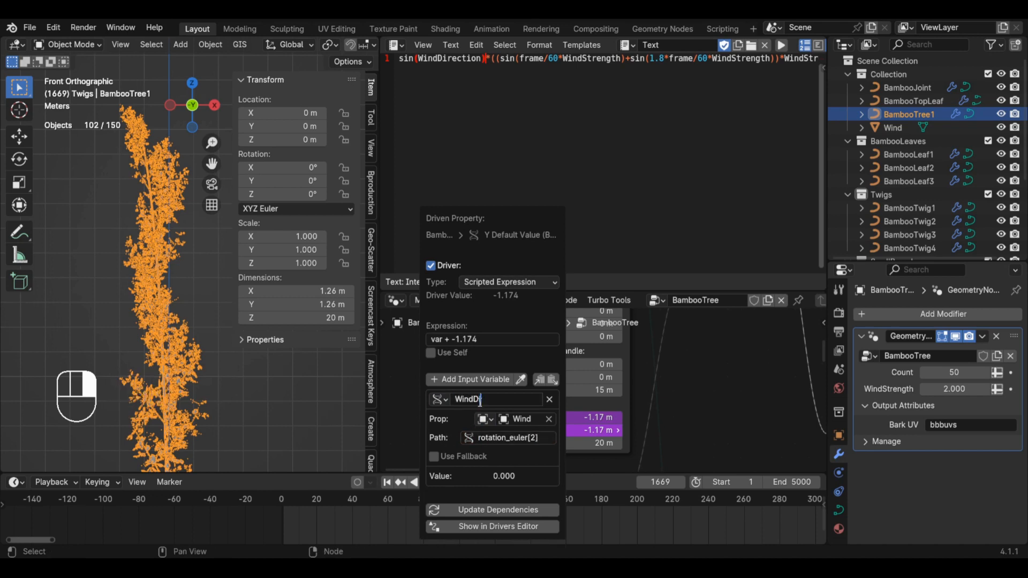
type("irection")
key("Return")
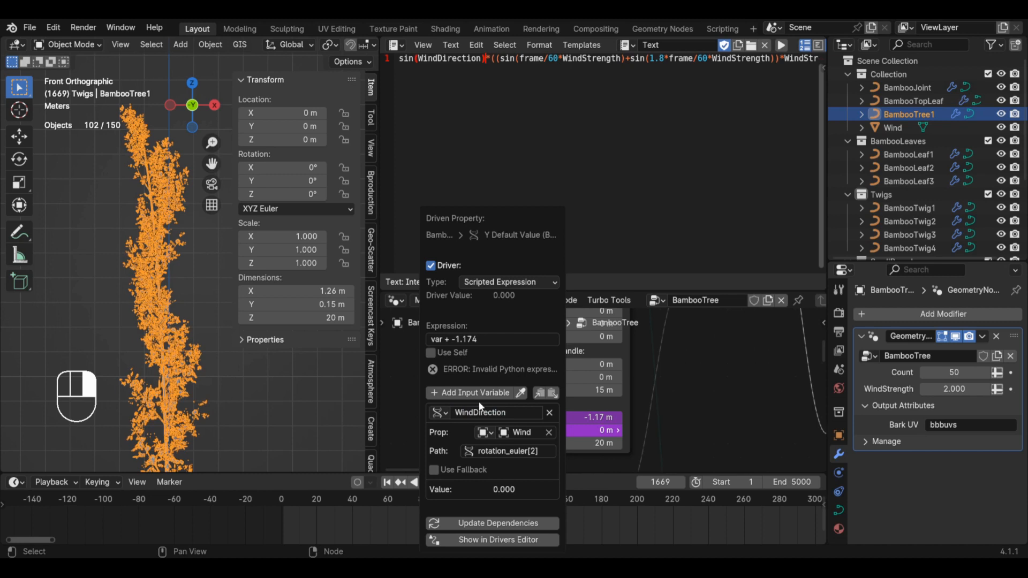
- Copy the WindStrength variable's Socket_4 modifier path from the End X driver
right_click(589, 417)
left_click(519, 343)
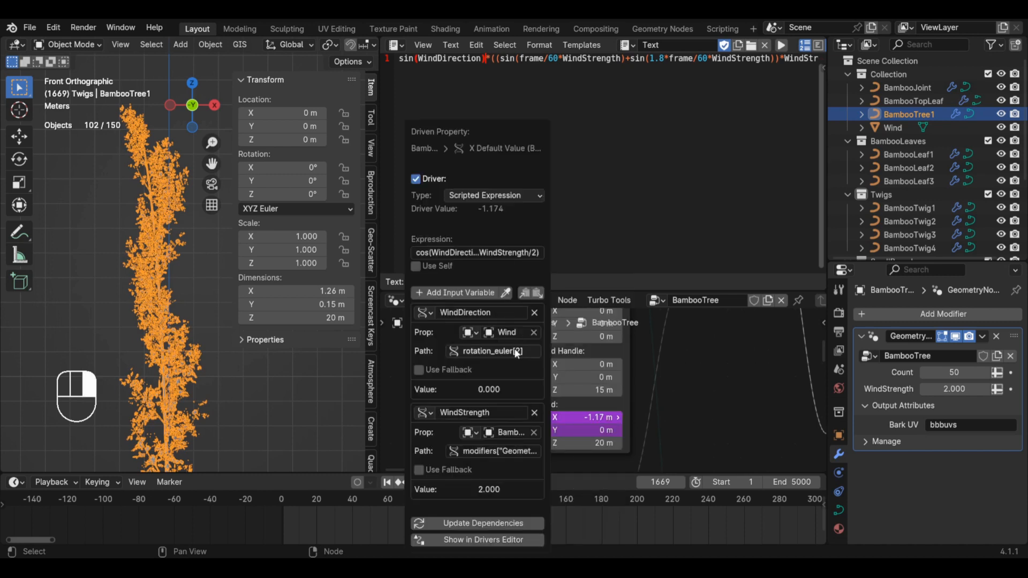
left_click(499, 451)
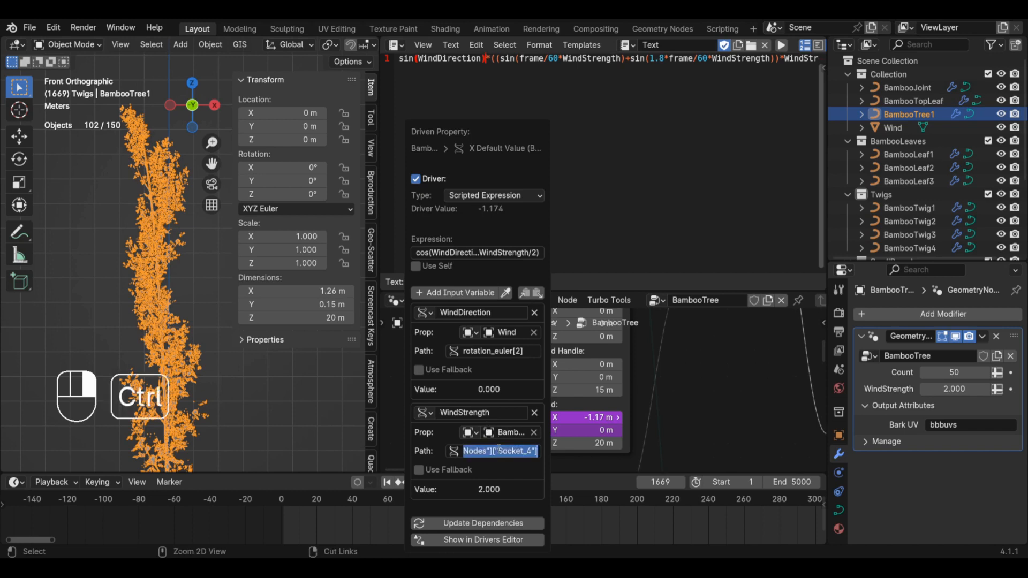
key("ctrl+c")
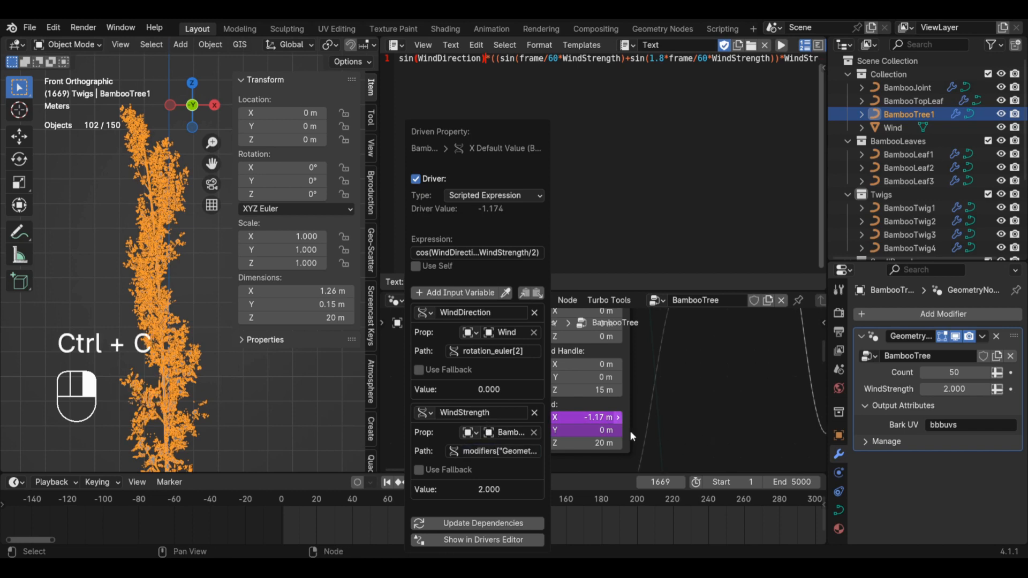
- Add a second input variable to the End Y driver
right_click(589, 430)
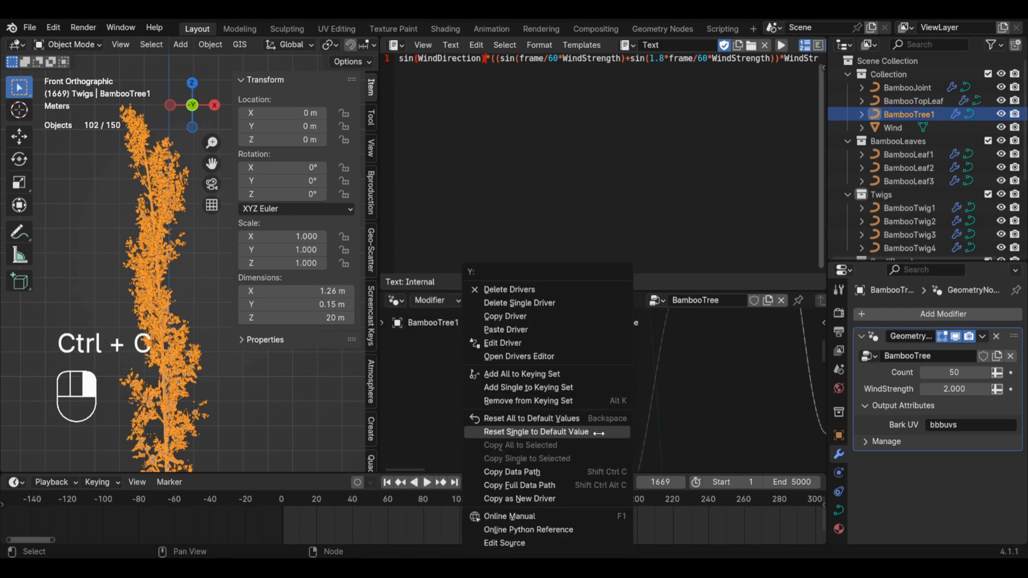
left_click(525, 343)
left_click(463, 394)
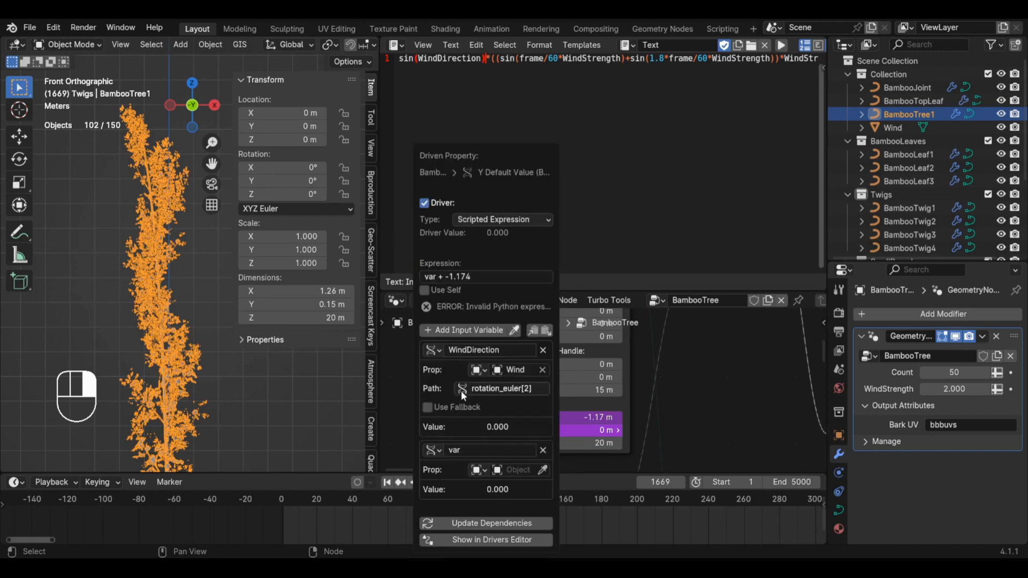
left_click(478, 470)
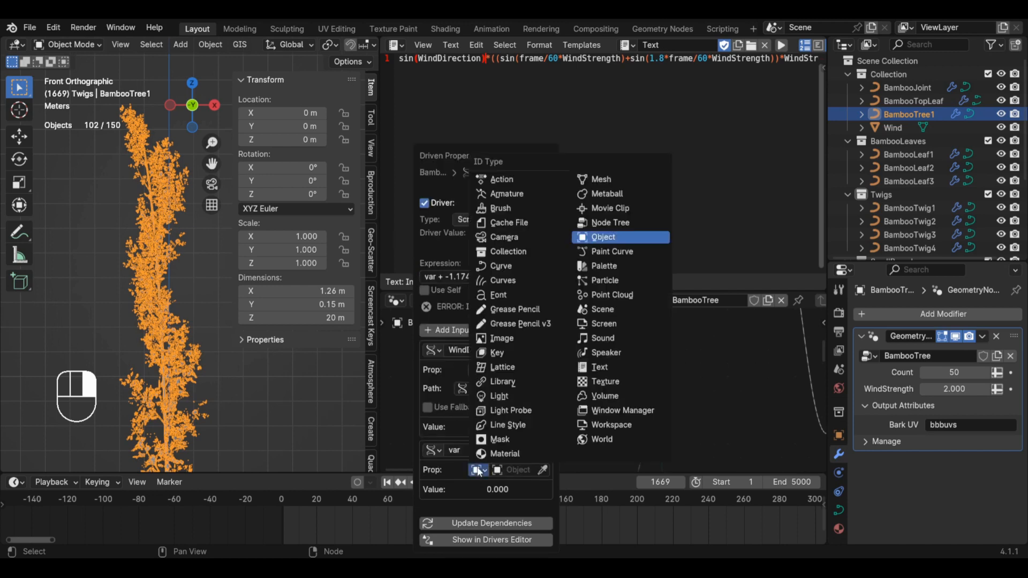
left_click(610, 234)
left_click(515, 470)
left_click(542, 470)
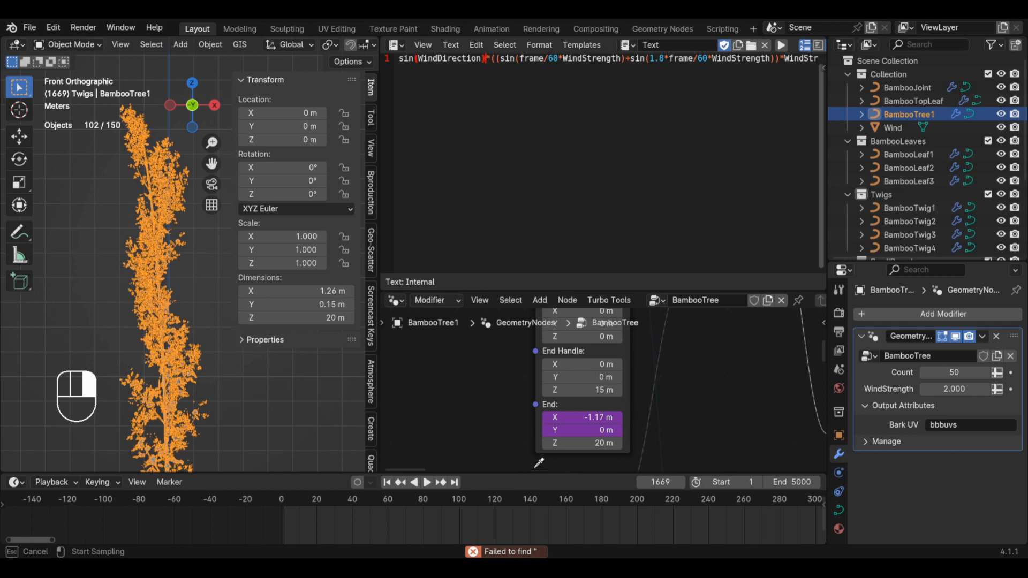
right_click(536, 468)
left_click(574, 434)
left_click(528, 433)
- Point the End Y driver's second variable at the BambooTree1 object with the copied Socket_4 modifier path
right_click(567, 430)
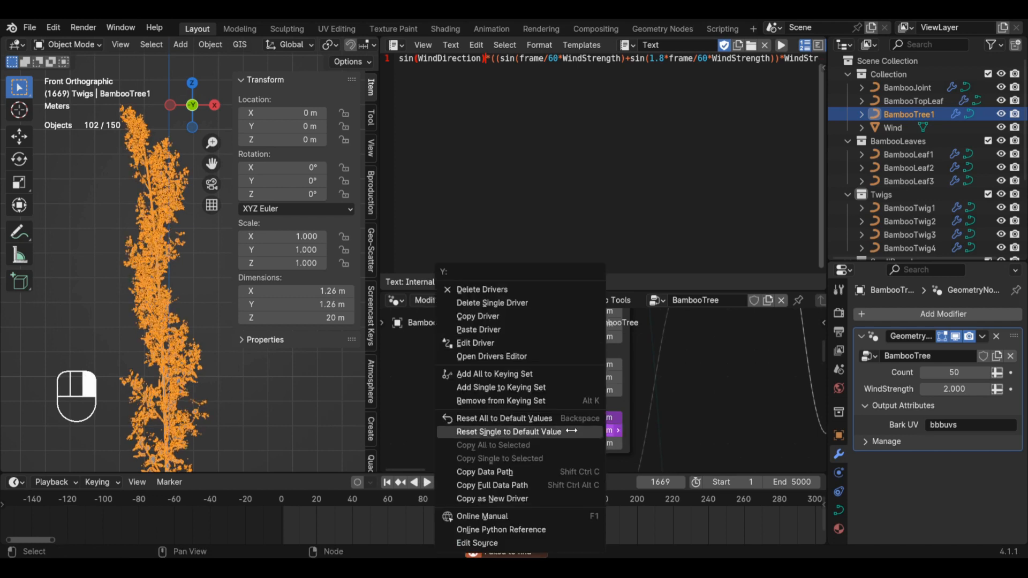
left_click(506, 342)
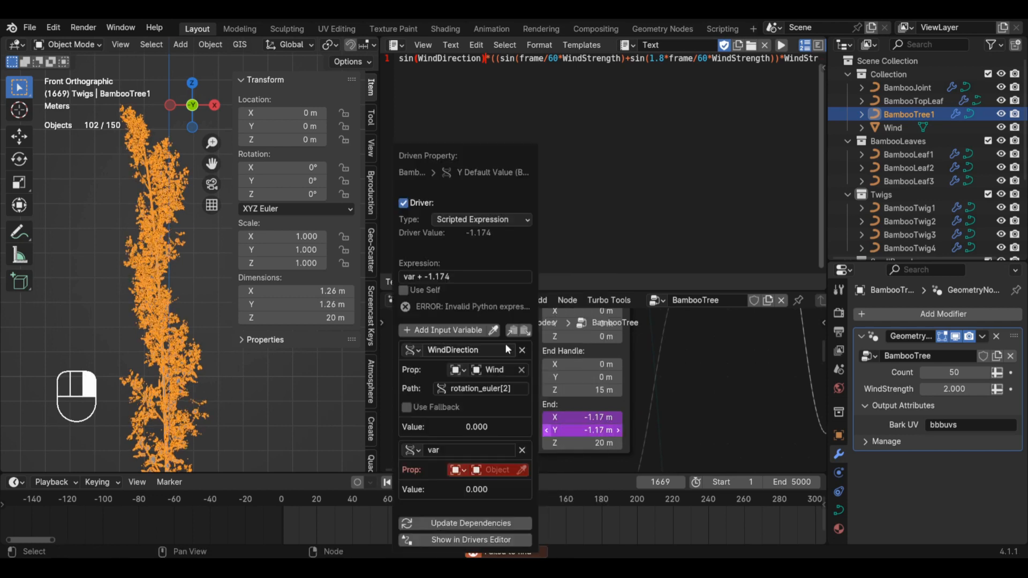
left_click(506, 469)
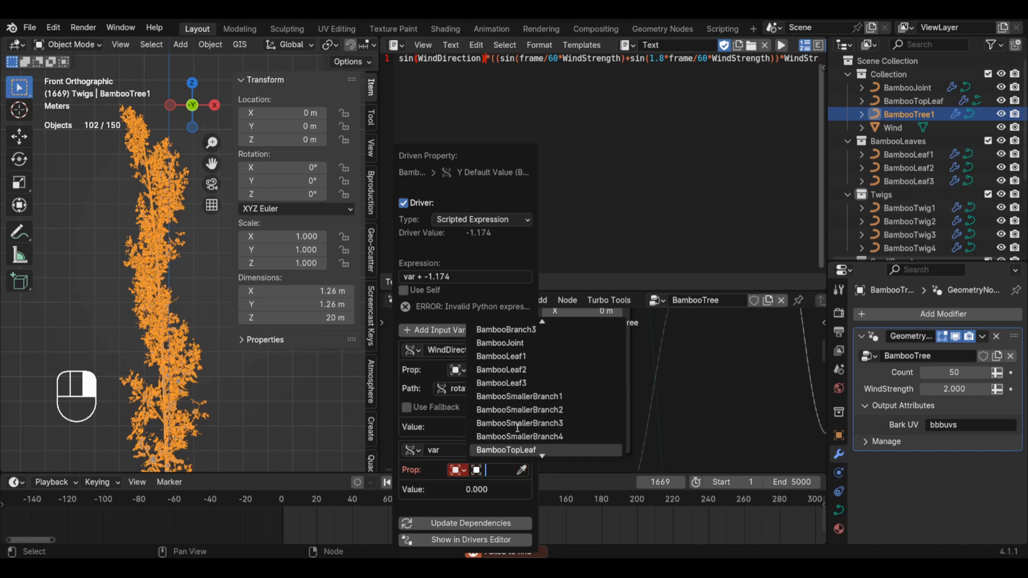
scroll(518, 428, "down", 4)
left_click(515, 411)
left_click(486, 453)
key("ctrl+v")
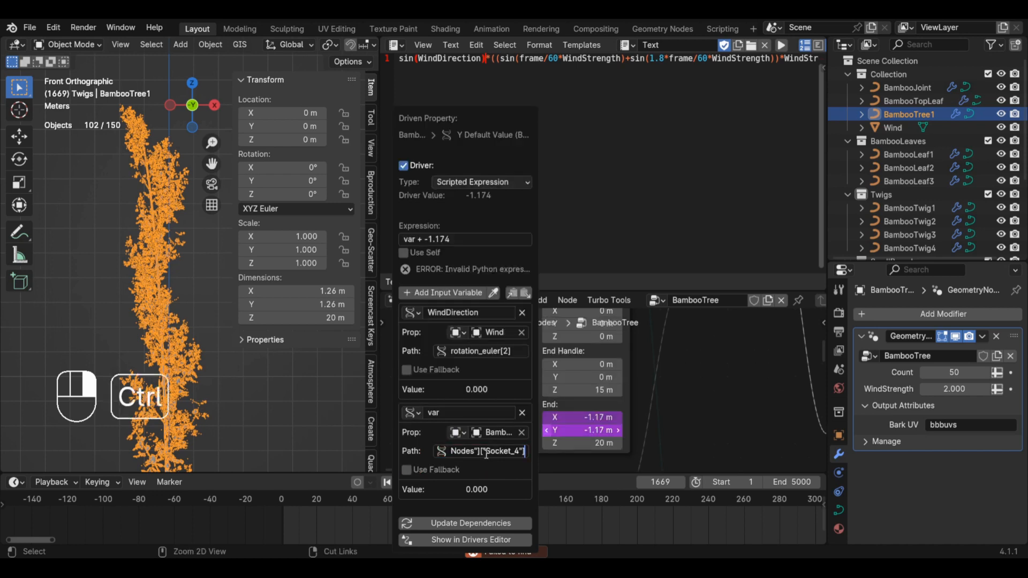
key("Return")
- Name the End Y driver's second variable WindStrength
double_click(467, 399, "shift")
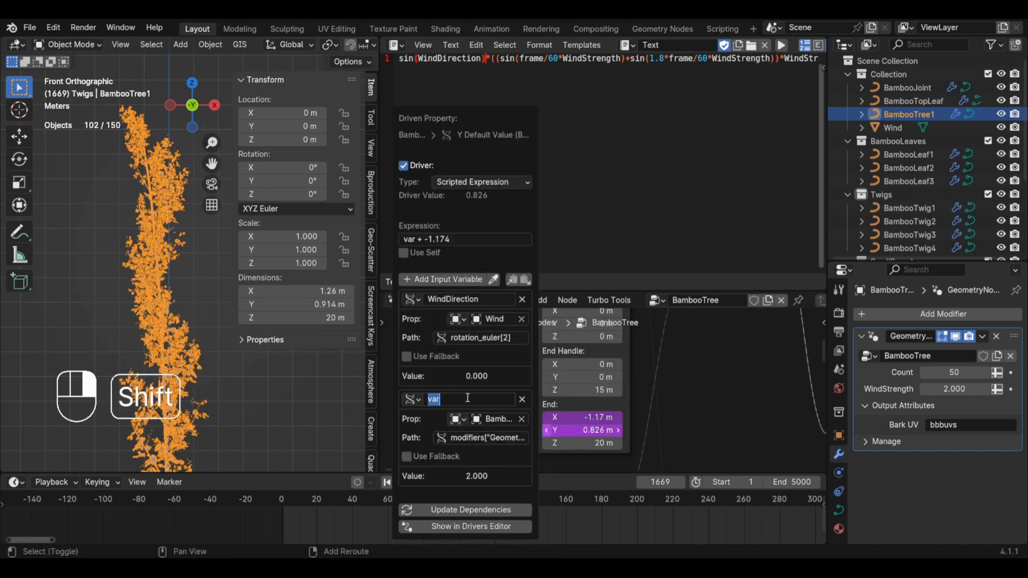
type("WindStren")
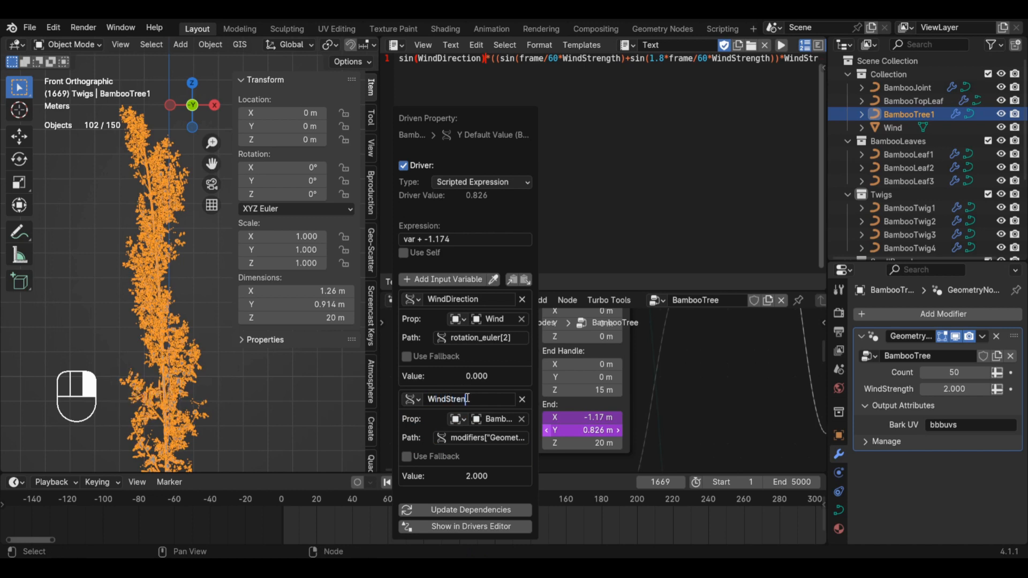
type("gth")
key("Return")
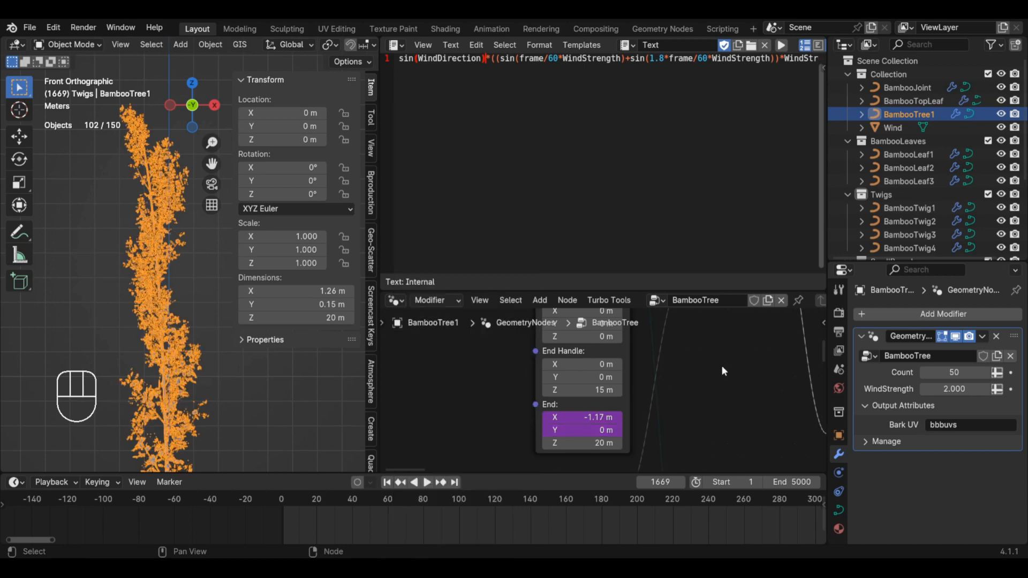
double_click(575, 418)
key("Escape")
right_click(575, 418)
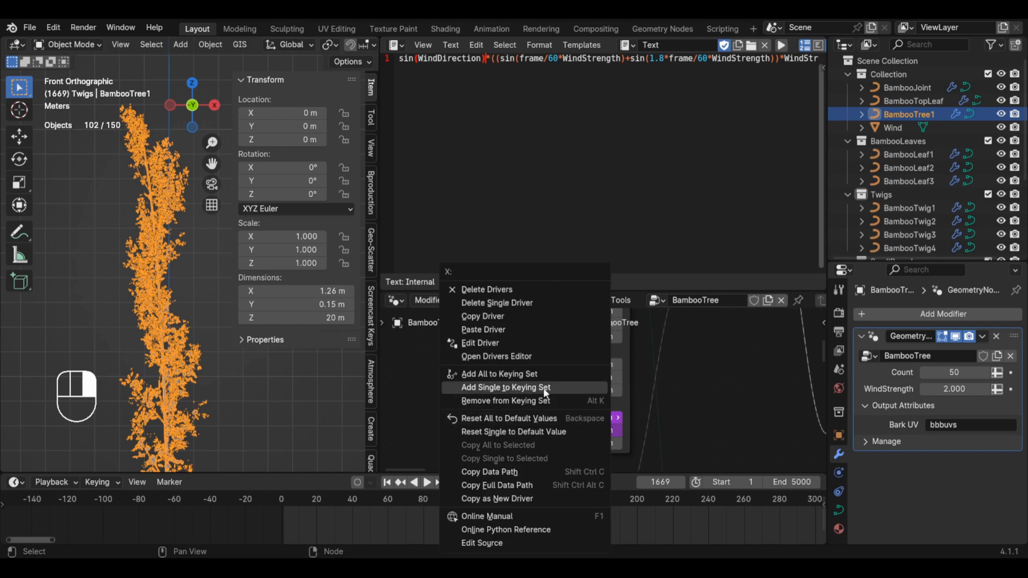
left_click(498, 127)
- Copy the sin(WindDirection)*((sin(frame/60*WindStrength)+sin(1.8*frame/60*WindStrength))*WindStrength/2) text expression and set it as the End Y driver's expression
left_click_drag(396, 58, 815, 60)
key("ctrl+c")
key("ctrl+c")
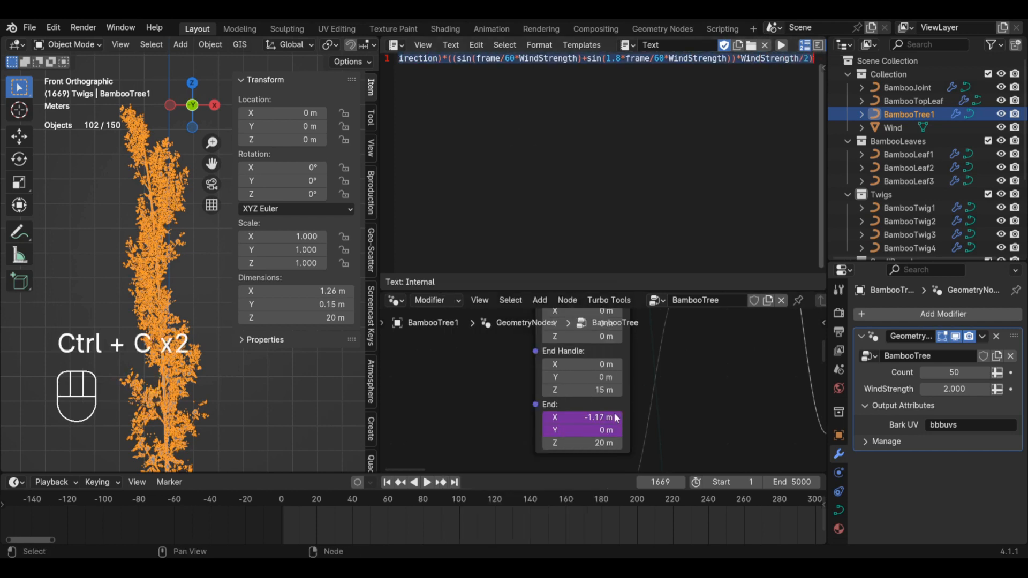
right_click(583, 430)
left_click(528, 343)
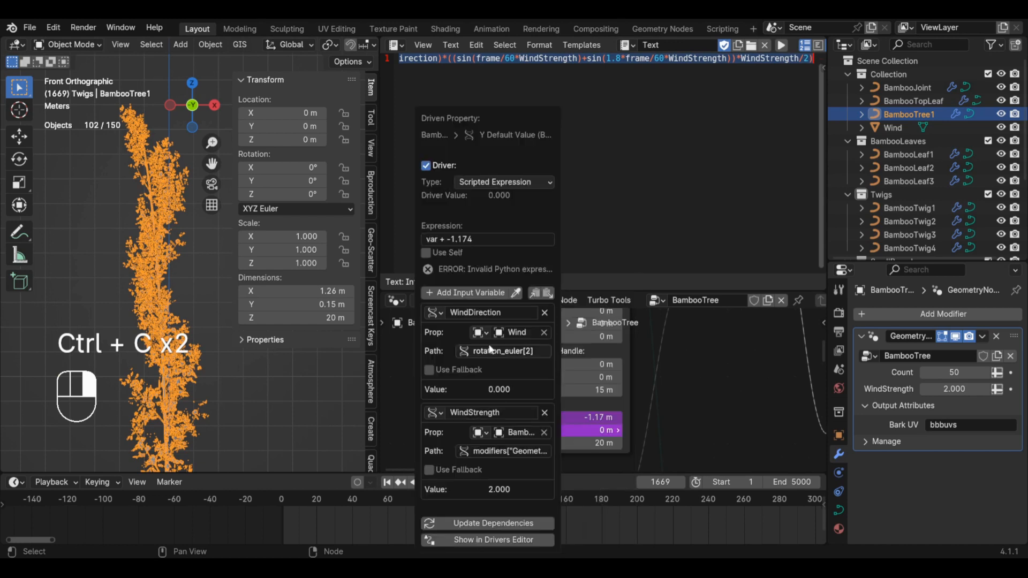
left_click(478, 242)
key("ctrl+v")
key("Return")
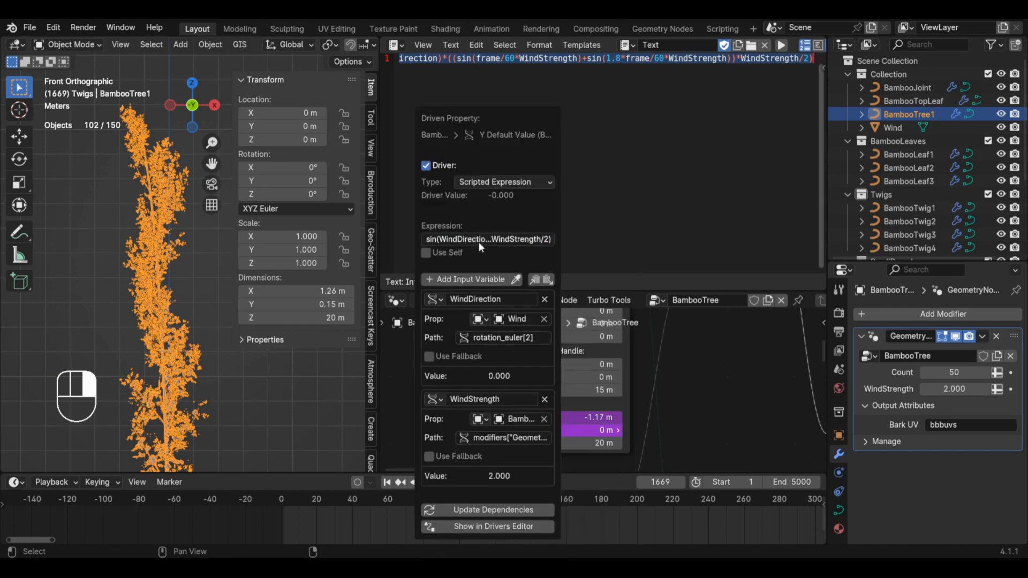
- Play the animation and hide the 3D viewport's sidebar to view the whole bamboo tree
key("space")
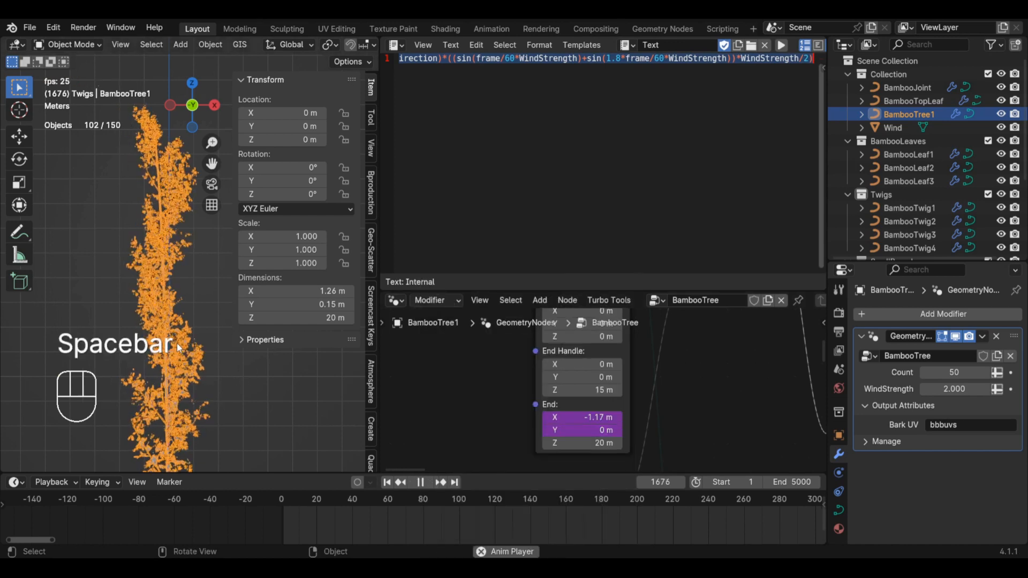
key("n")
middle_click_drag(186, 338, 196, 390)
middle_click_drag(196, 389, 247, 325, "shift")
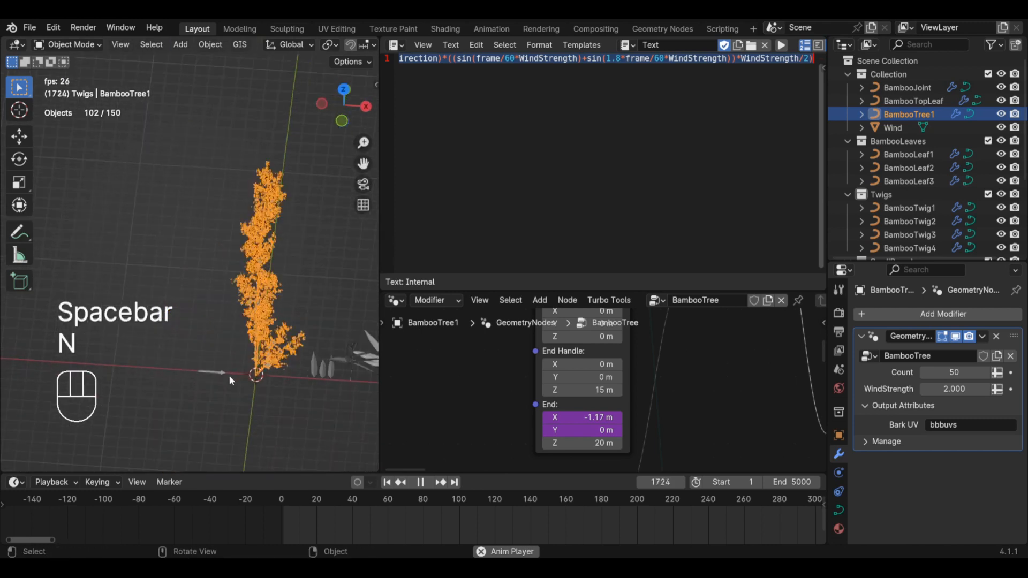
- Rotate the Wind arrow in top view so it points nearly along the positive Y axis, and check the sway
left_click(224, 373)
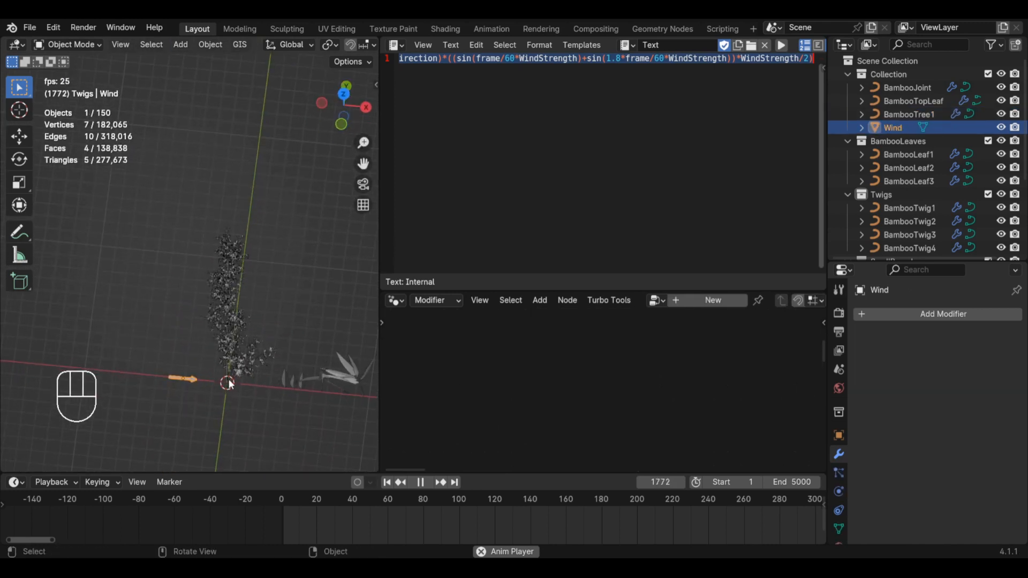
key("KP_7")
key("r")
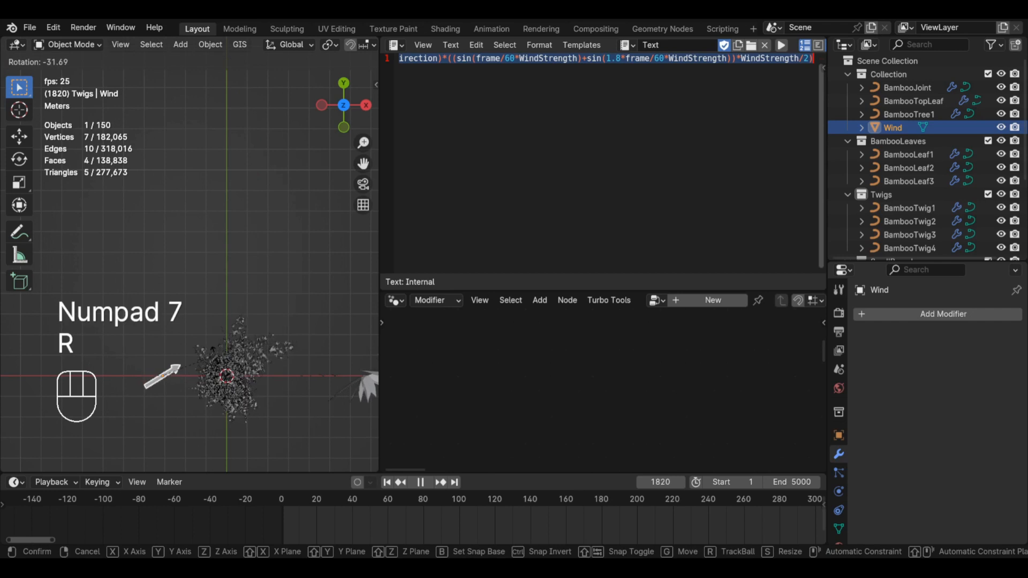
left_click(179, 310)
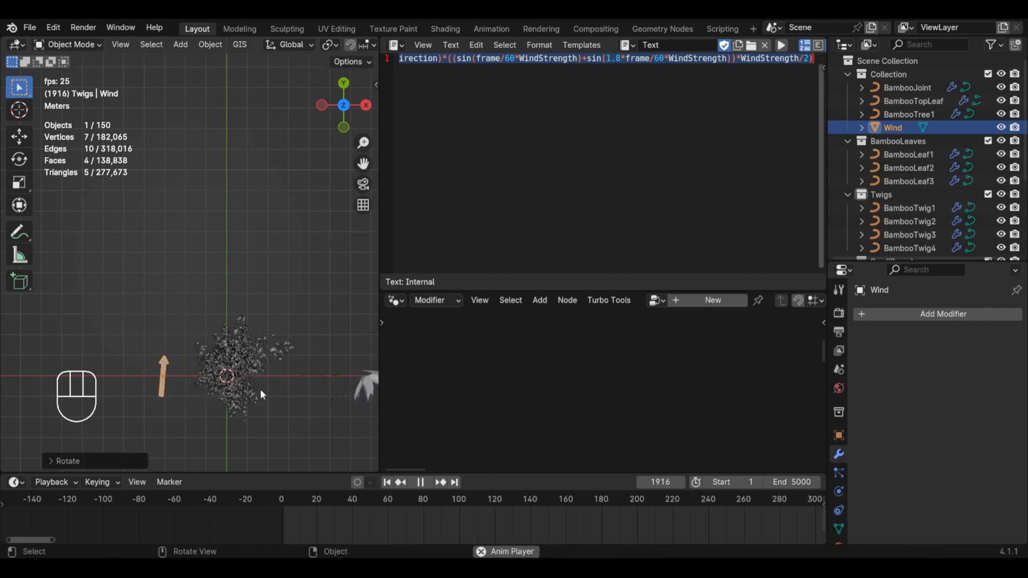
middle_click_drag(261, 391, 171, 298)
left_click(201, 303)
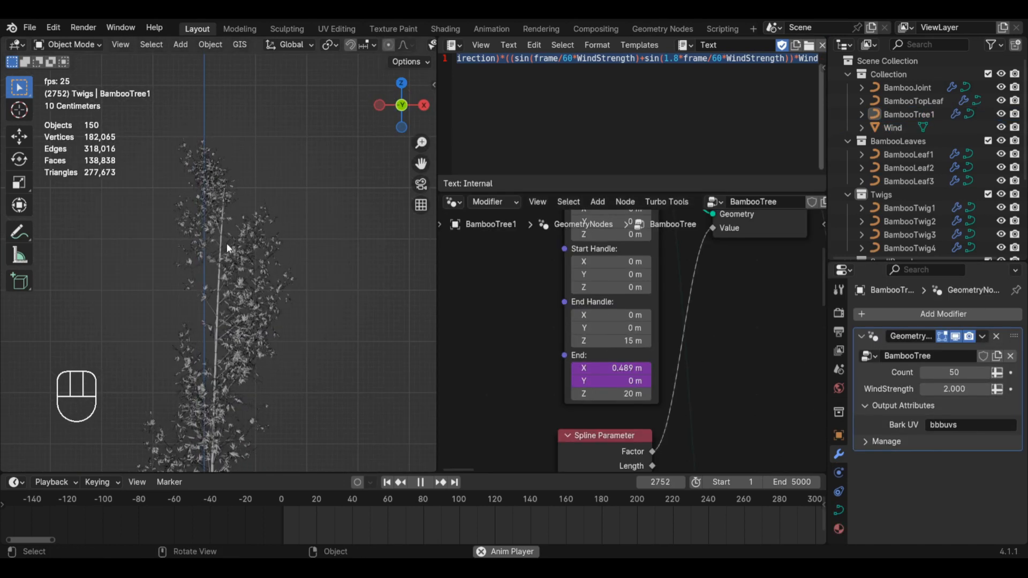
- Stop playback and, at frame 35, lower the Bezier Segment's End Z to 18.9 m
key("space")
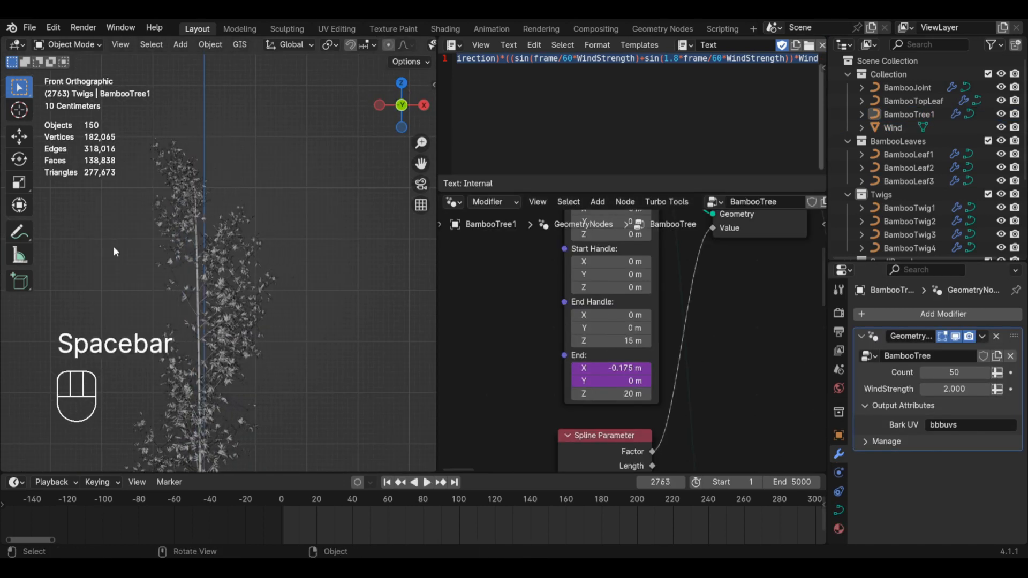
mouse_move(325, 499)
left_mouse_down()
mouse_move(333, 499)
mouse_move(291, 498)
mouse_move(342, 502)
left_mouse_up()
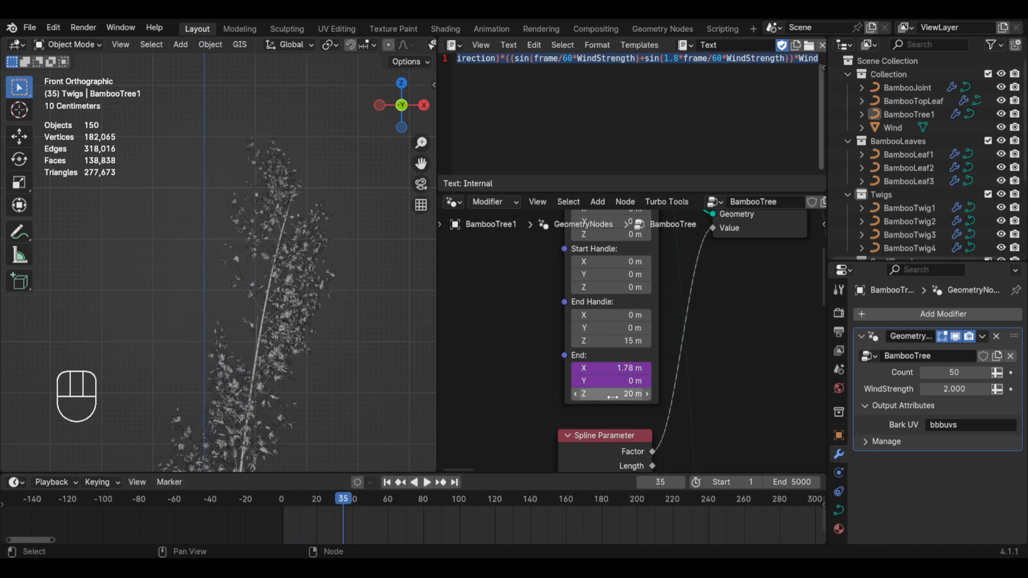
mouse_move(610, 394)
left_mouse_down()
mouse_move(599, 393)
mouse_move(613, 396)
left_mouse_up()
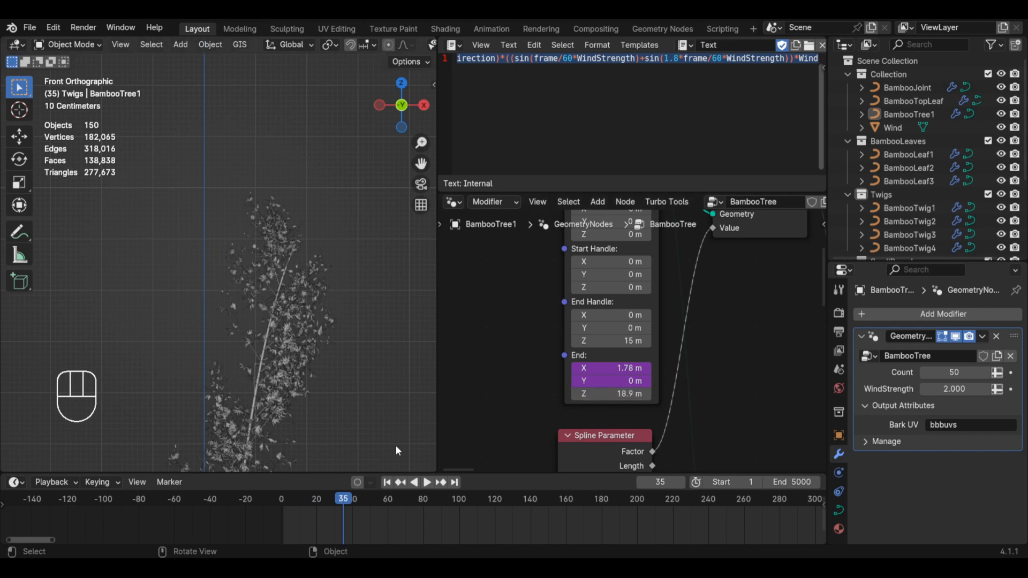
- Return the animation to frame 1 and add a driver to the Bezier Segment's End Z value
left_click(386, 483)
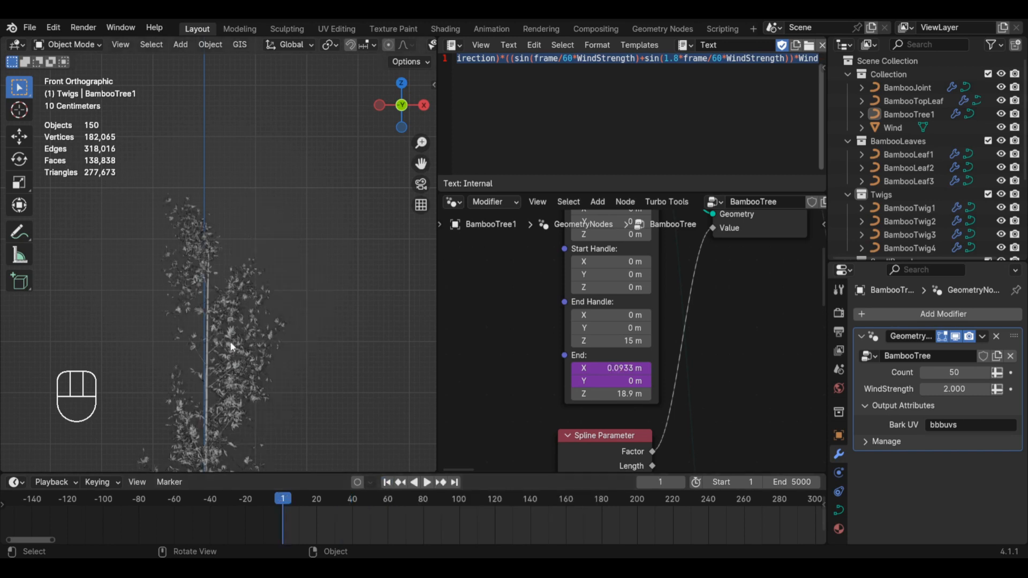
middle_click_drag(612, 398, 610, 347)
scroll(611, 347, "up", 2)
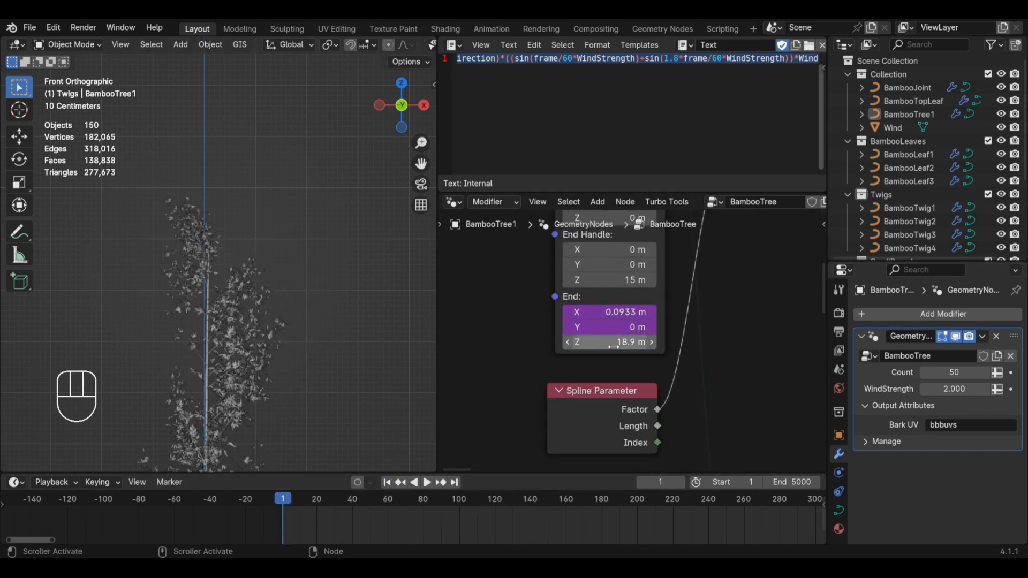
right_click(611, 347)
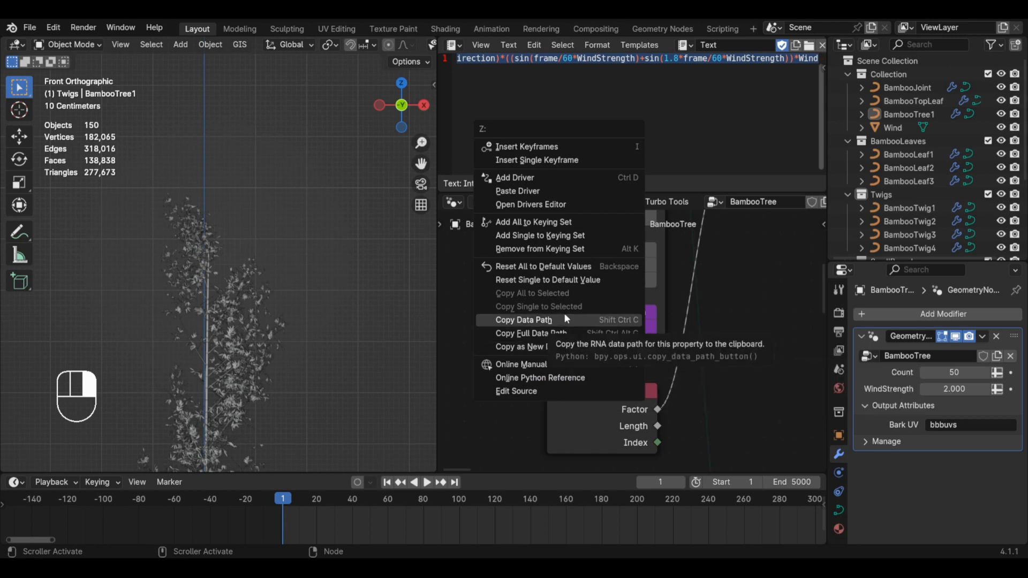
left_click(544, 182)
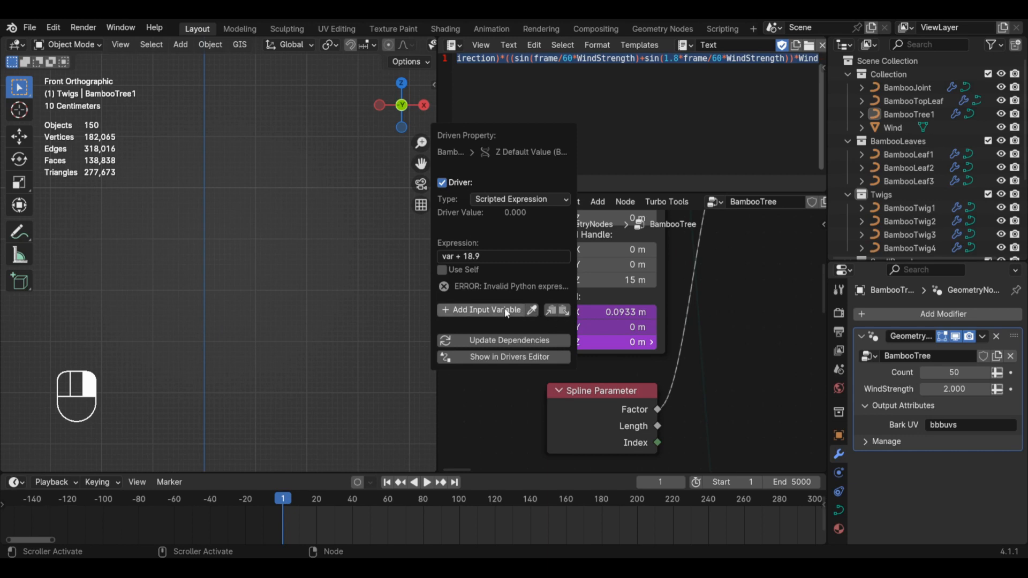
- Add an input variable to the End Z driver and target the BambooTree1 object
left_click(506, 313)
left_click(533, 350)
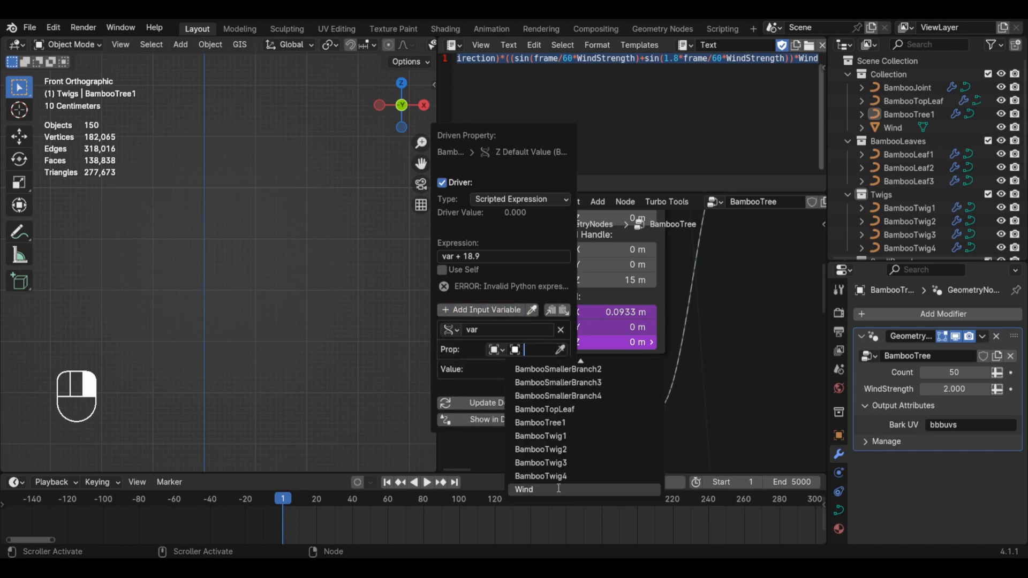
left_click(562, 410)
key("ctrl+v")
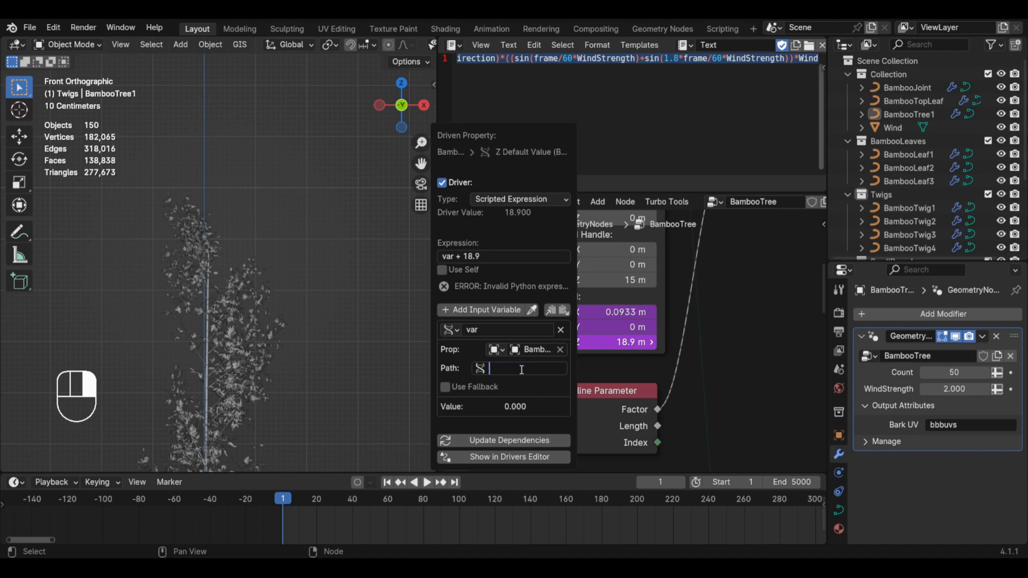
key("Escape")
left_click(485, 370)
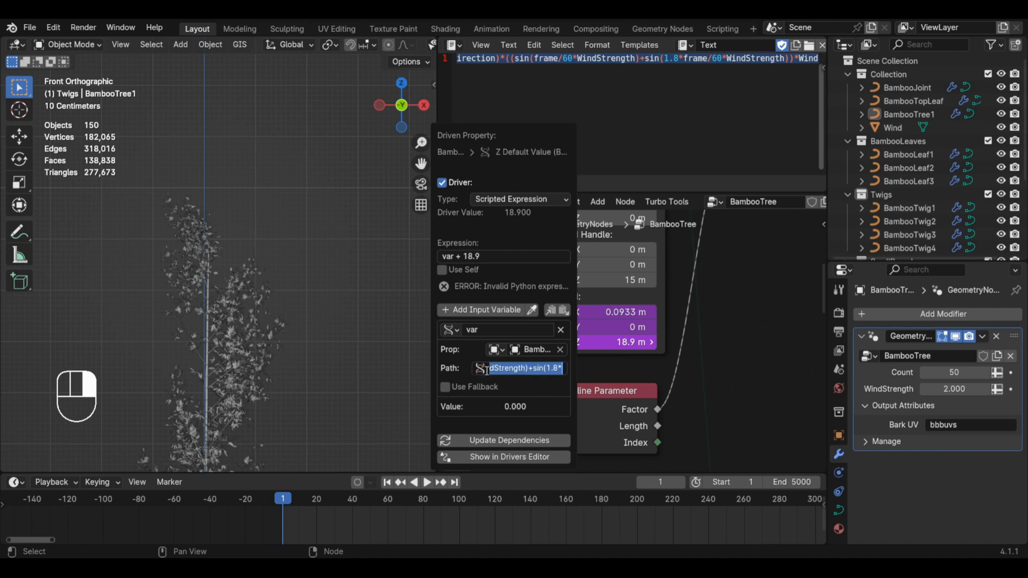
key("BackSpace")
key("Return")
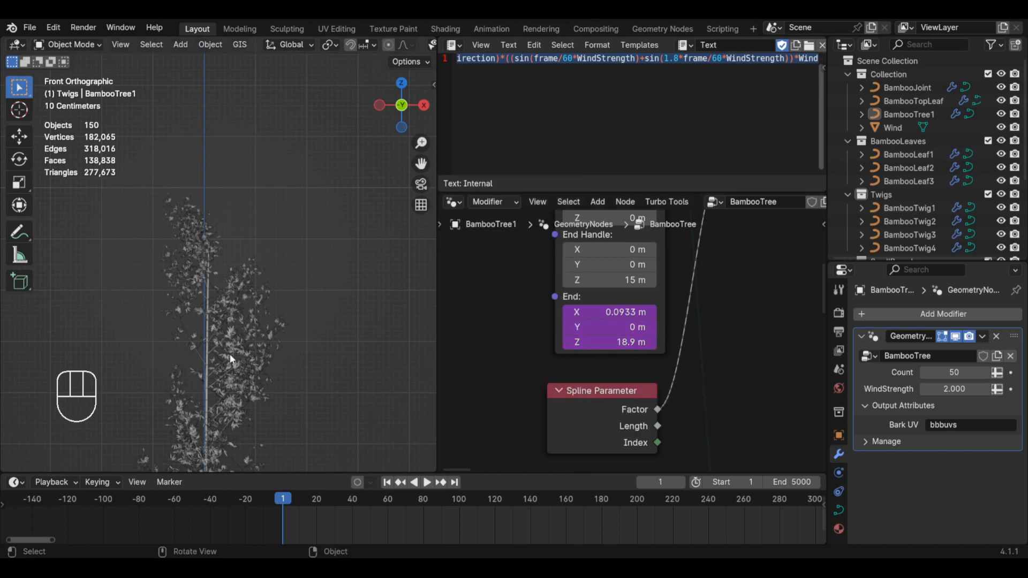
- Copy the WindStrength modifier input's data path and set it as the End Z driver variable's path
right_click(942, 389)
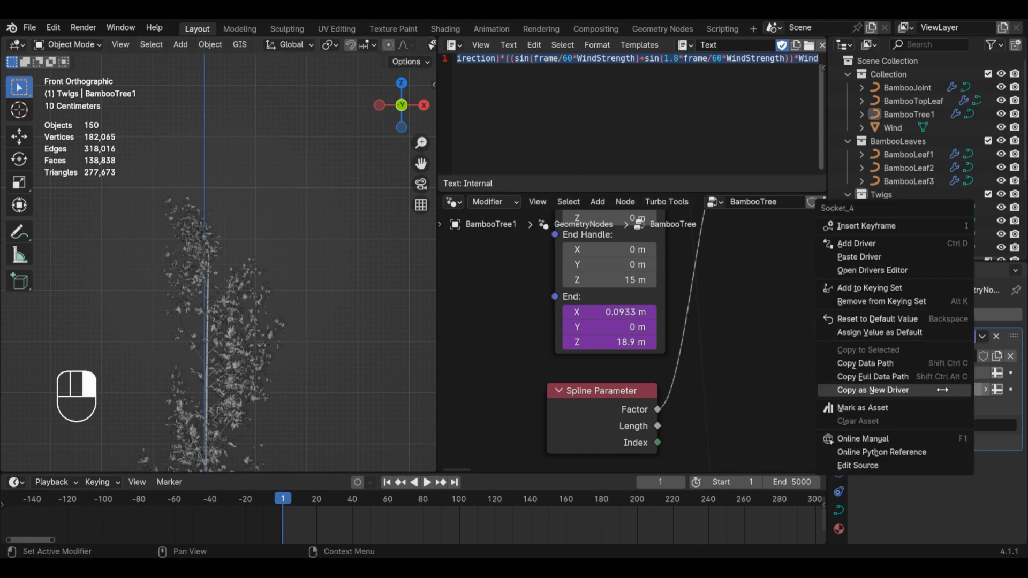
left_click(885, 364)
right_click(585, 337)
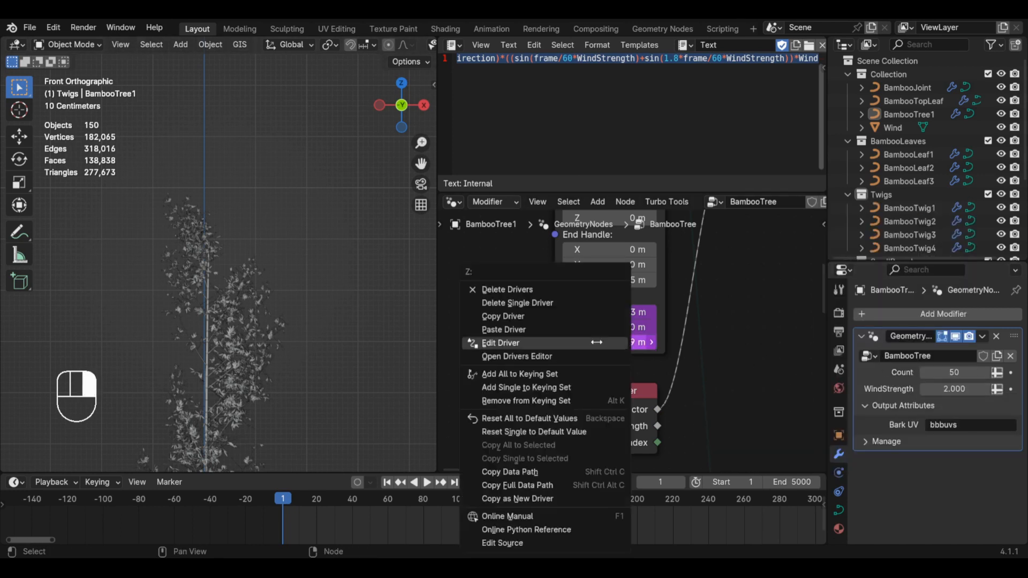
left_click(597, 341)
key("ctrl+v")
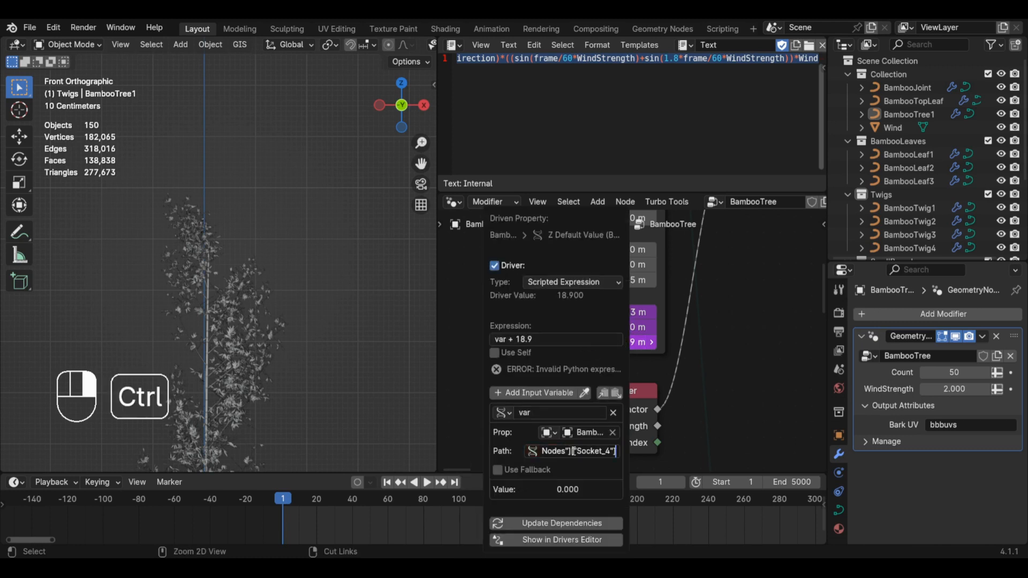
- Name the End Z driver's variable WindStrength
key("shift")
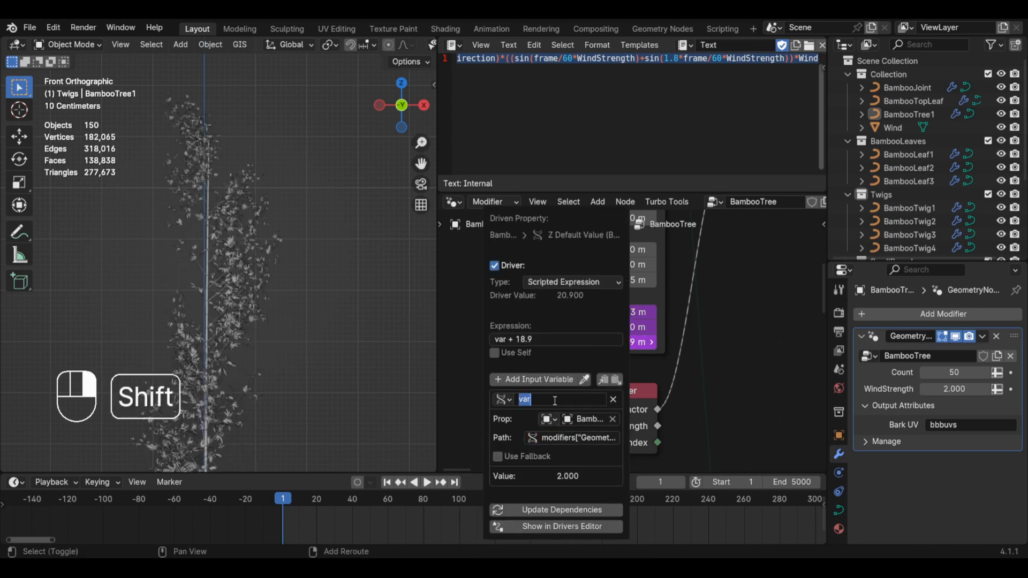
left_click(555, 401)
type("WindStr")
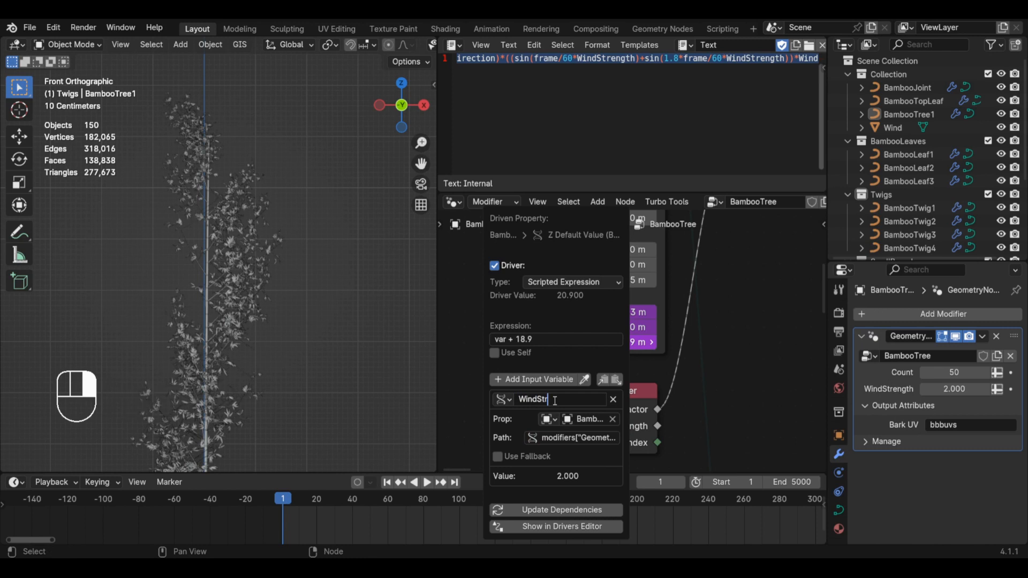
type("ength")
key("Return")
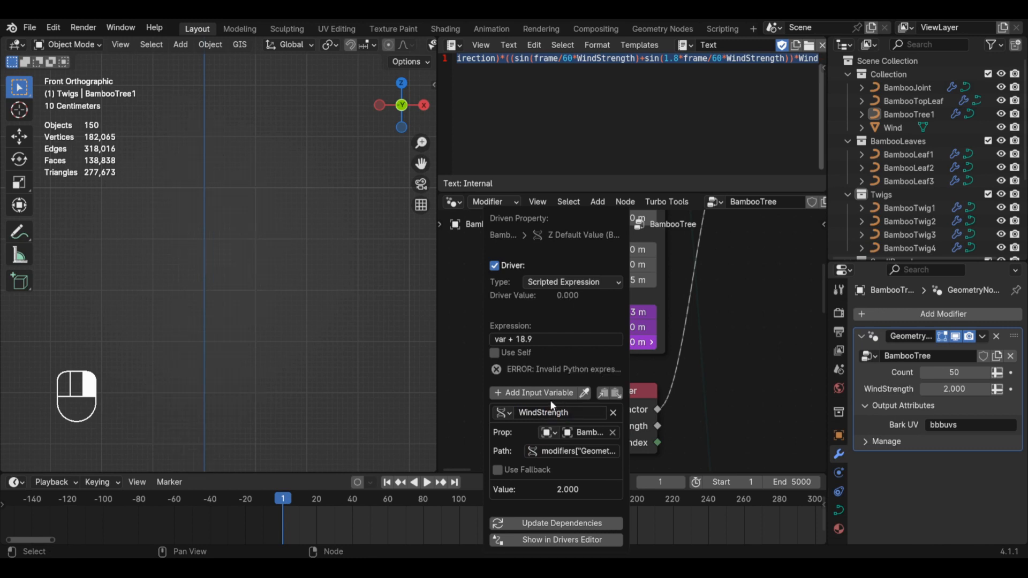
- Widen the text editor and replace its expression with 20-abs((sin(frame/60*WindStrength)+sin(1.8*frame/60*WindStrength))*WindStrength**2*0.05)
scroll(316, 392, "down", 8)
scroll(652, 382, "down", 2)
middle_click_drag(661, 355, 659, 388)
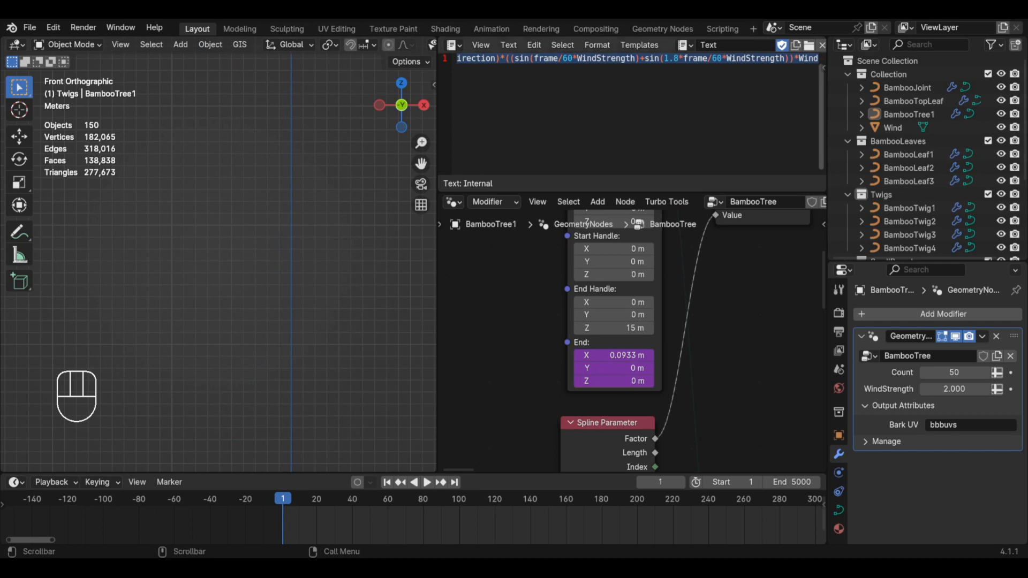
left_click(481, 57)
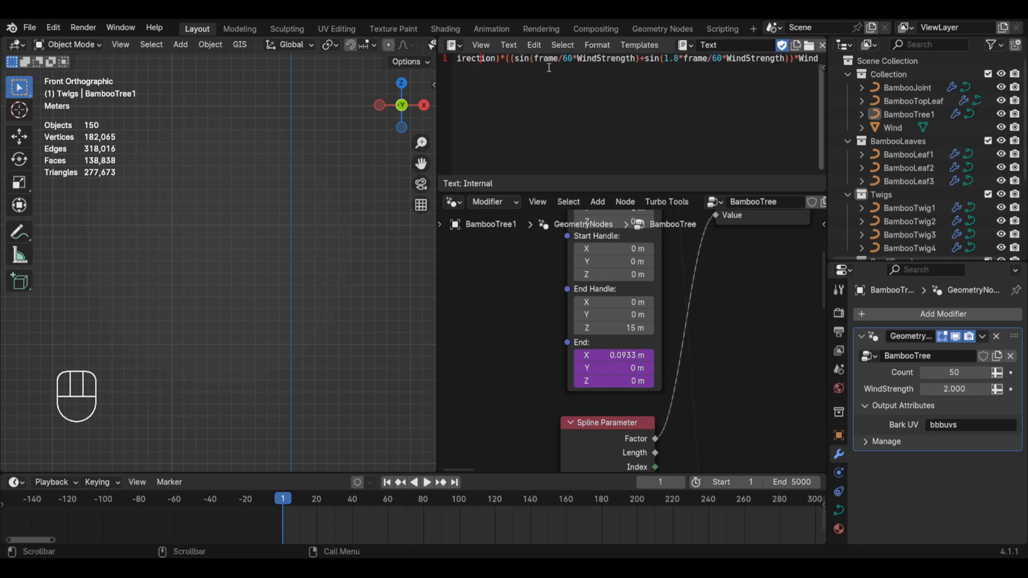
left_click_drag(440, 144, 279, 145)
left_click_drag(720, 63, 279, 76)
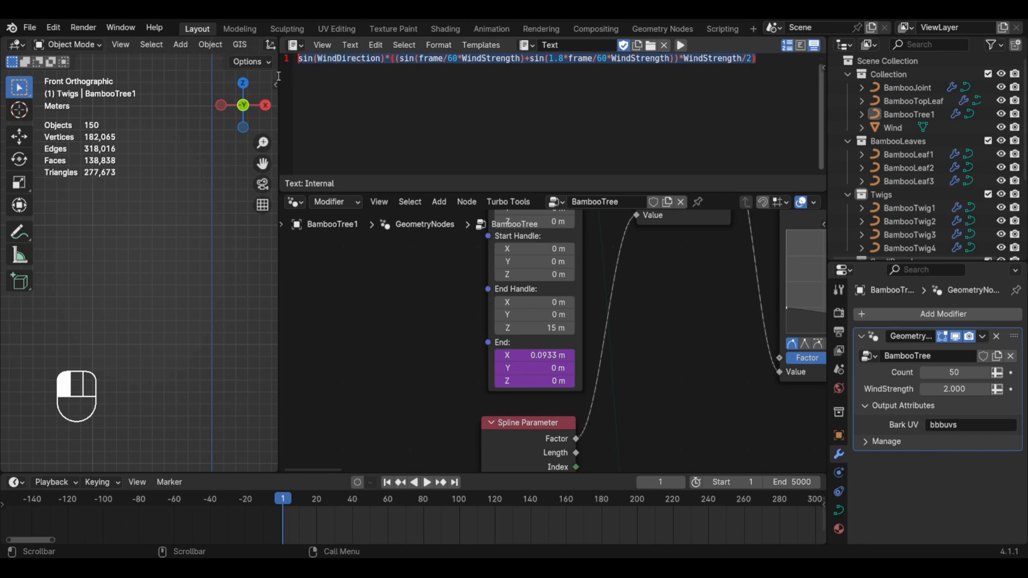
key("BackSpace")
key("ctrl+v")
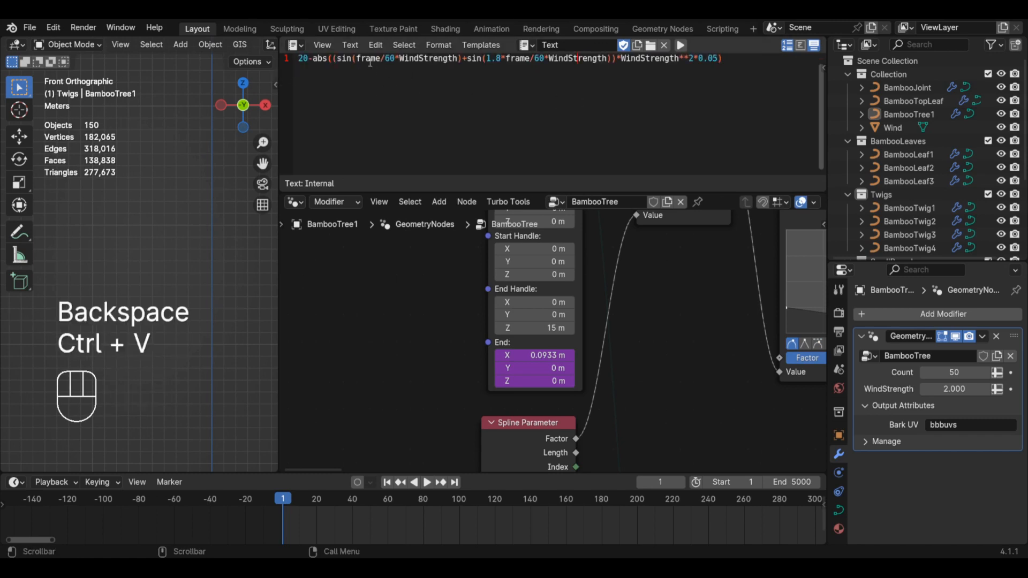
- Copy the complete 20-abs(...) expression from the text and set it as the End Z driver's expression
left_click_drag(721, 60, 333, 68)
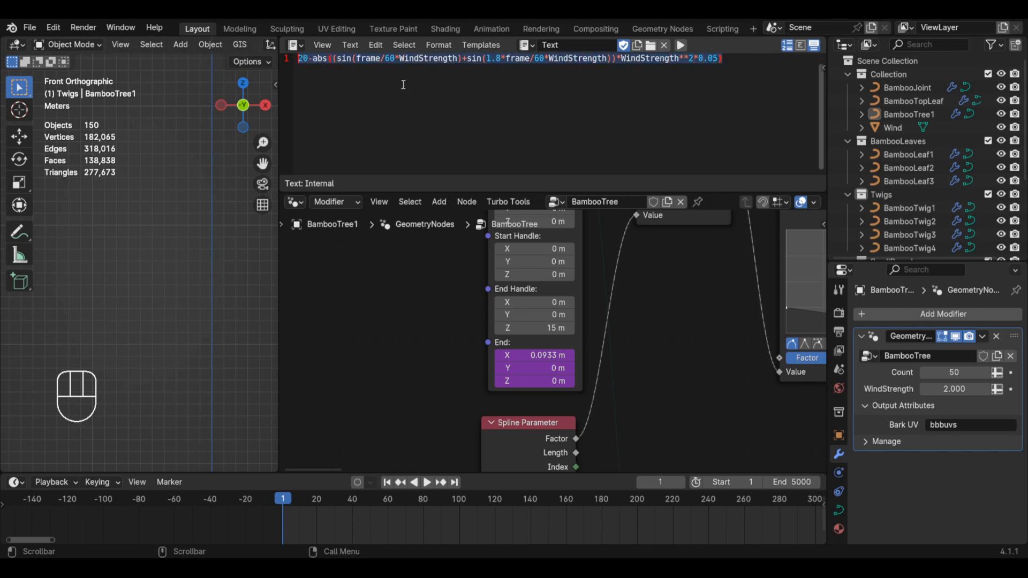
key("ctrl")
key("ctrl+c")
key("ctrl+c")
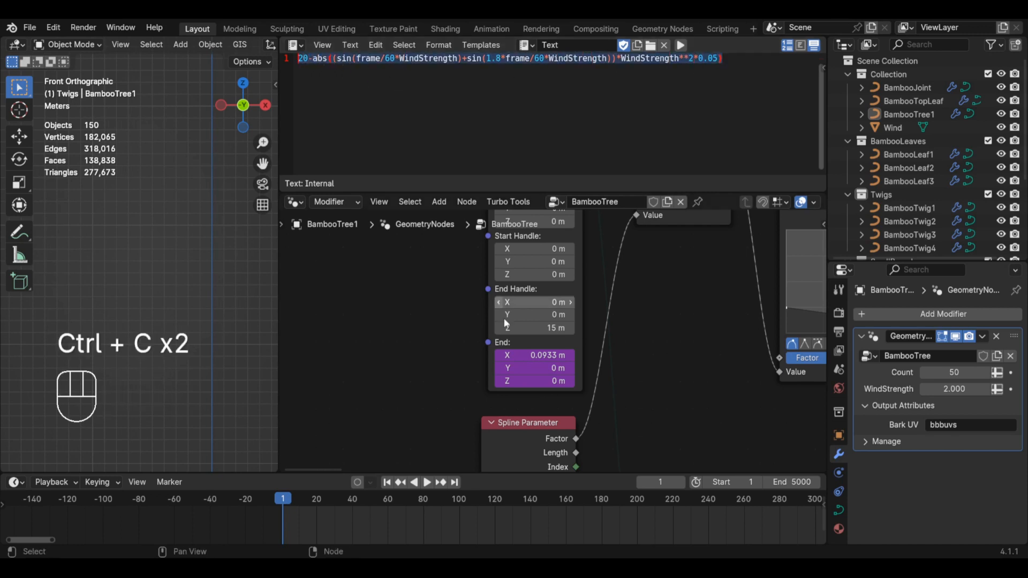
right_click(530, 380)
left_click(443, 343)
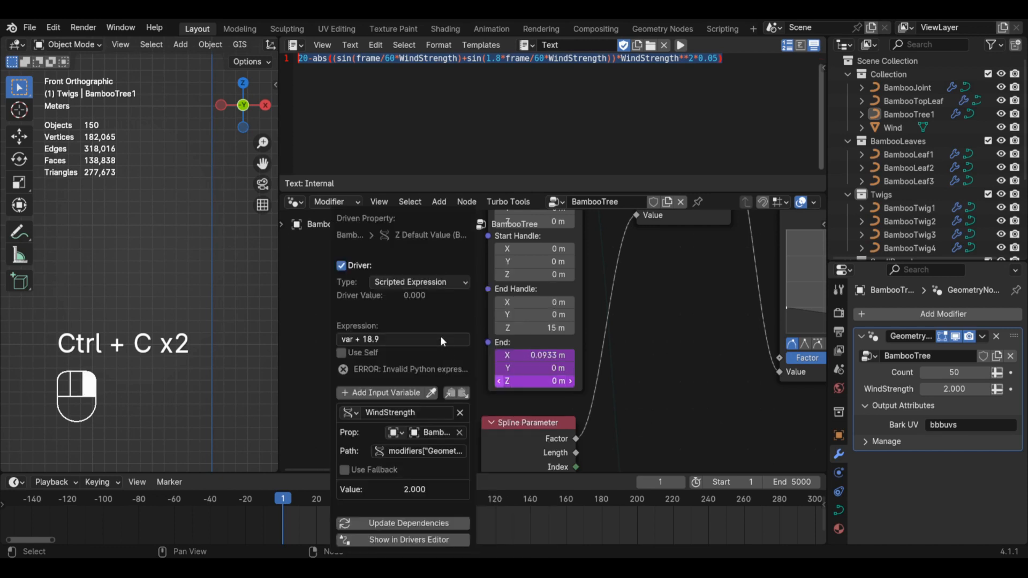
left_click(412, 339)
key("ctrl+v")
key("Return")
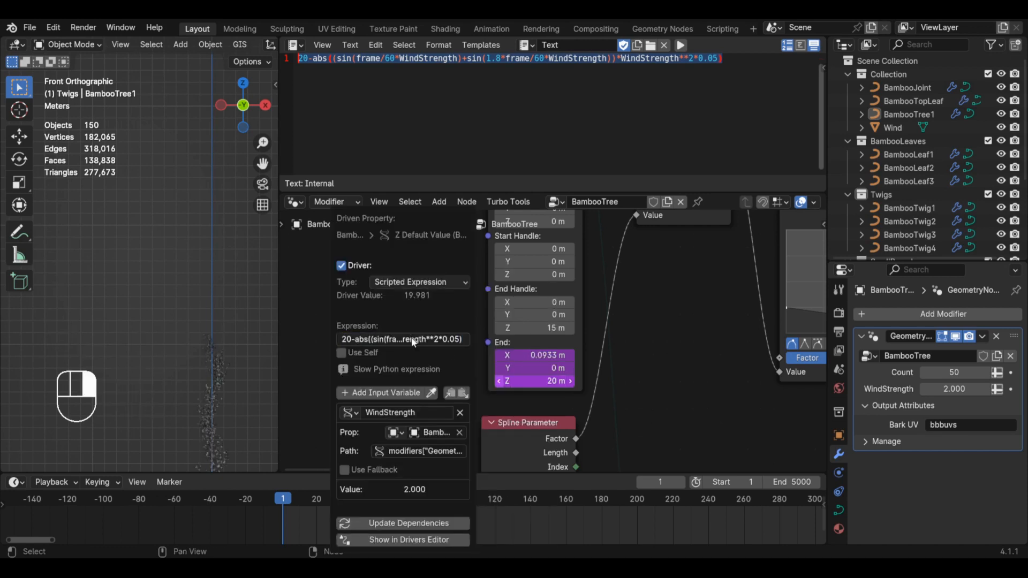
- Play the animation in the front view and examine how the bamboo tree and its twigs sway
scroll(213, 333, "down", 10)
middle_click_drag(215, 375, 196, 317, "shift")
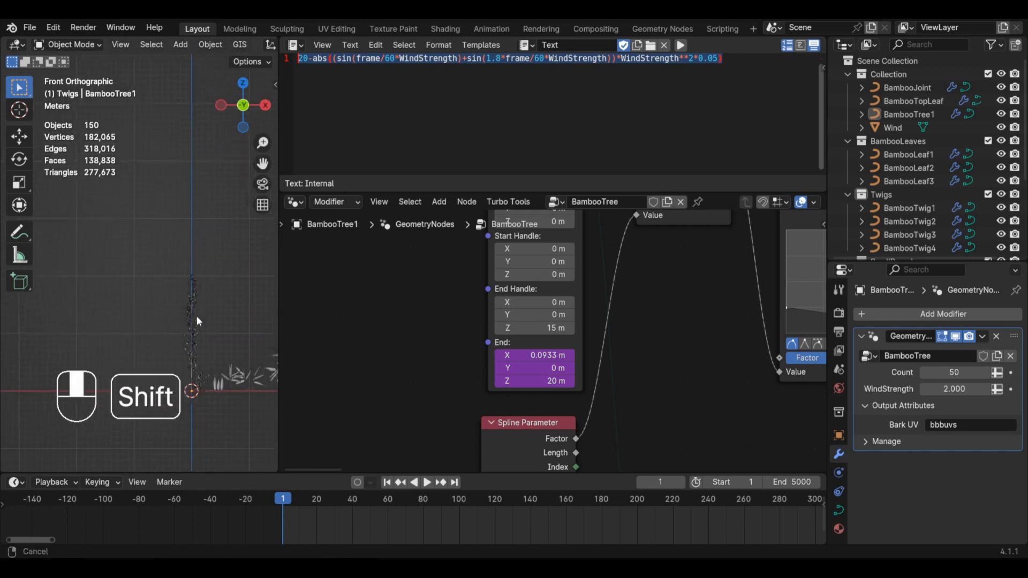
scroll(197, 316, "up", 4)
scroll(196, 266, "up", 5)
key("space")
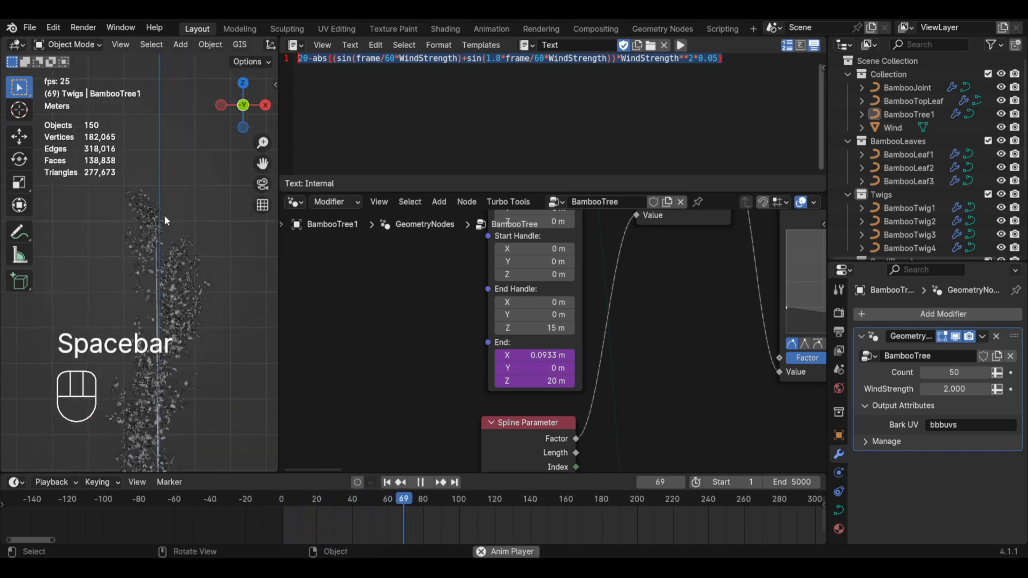
- Sketch temporary annotation strokes beside the top of the swaying bamboo
left_click(20, 232)
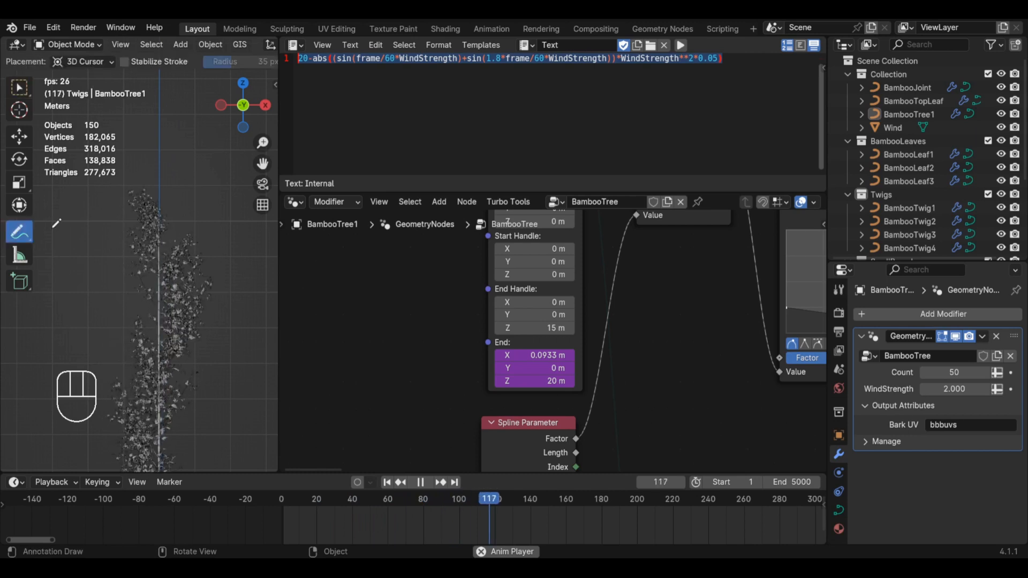
left_click_drag(165, 227, 235, 230)
mouse_move(221, 219)
left_mouse_down()
mouse_move(231, 225)
mouse_move(237, 276)
mouse_move(239, 268)
left_mouse_up()
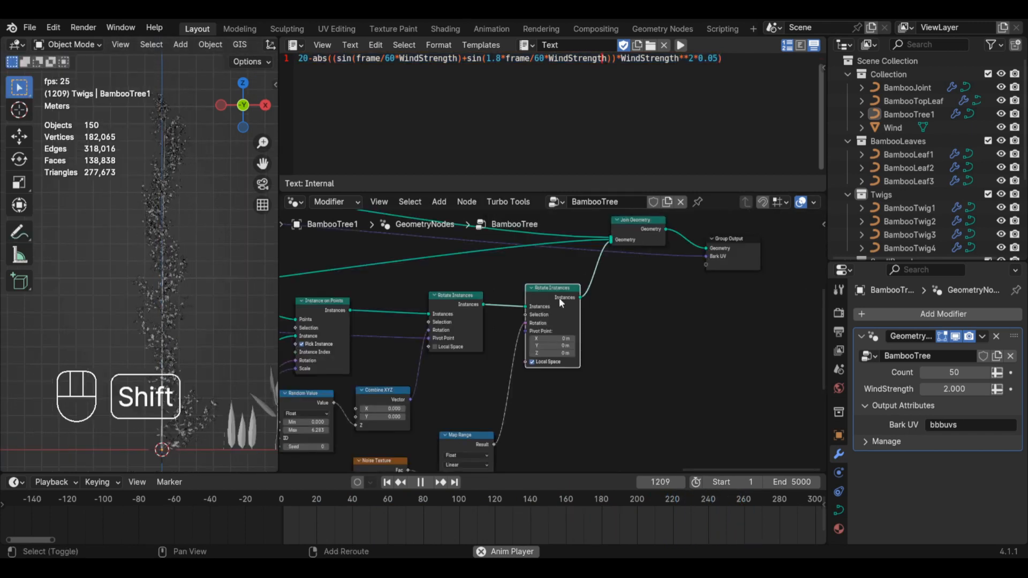
- Duplicate the final Rotate Instances node before Join Geometry and connect the Spline Parameter's captured attribute to the copy's Rotation
key("shift+d")
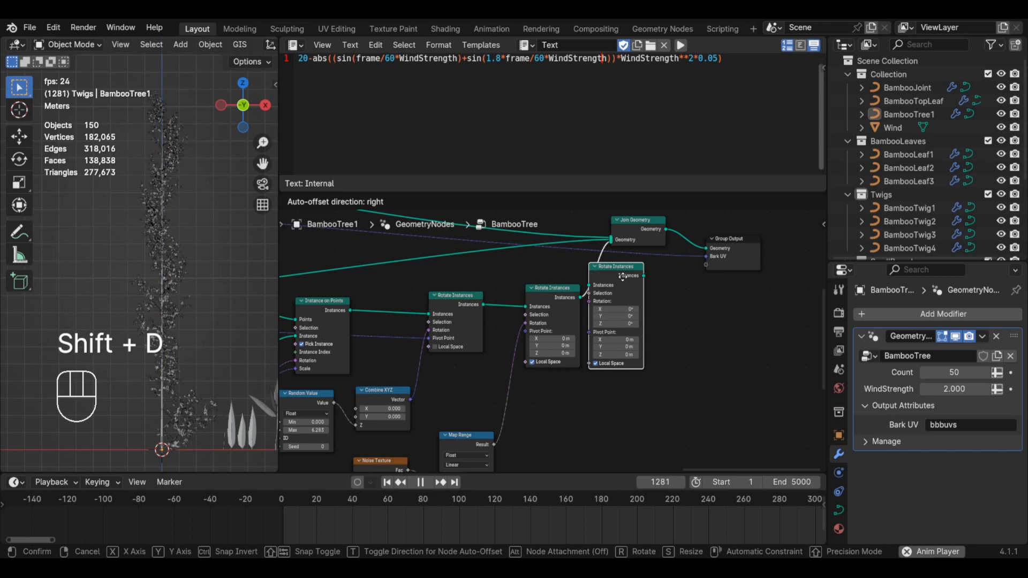
left_click(645, 276)
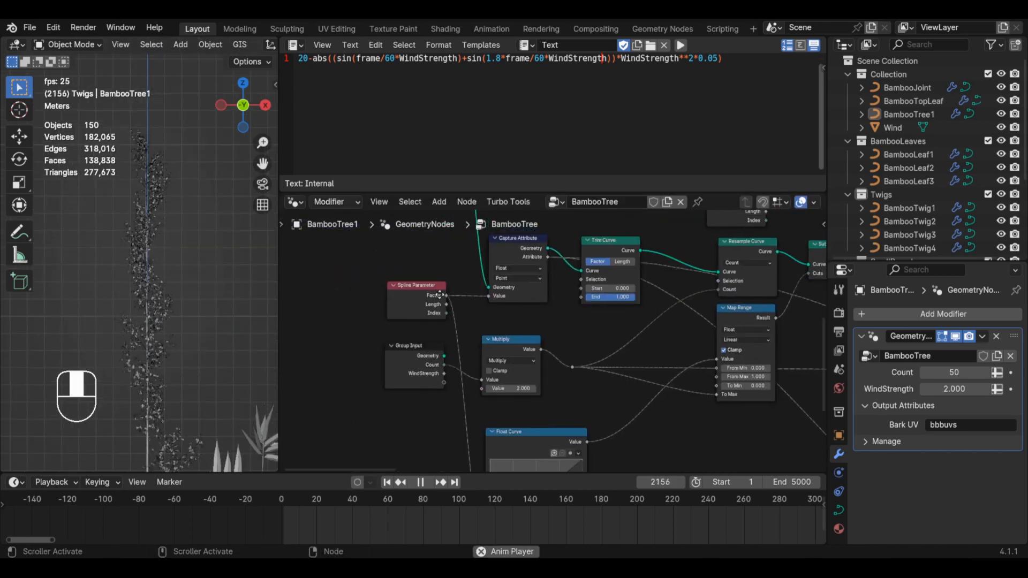
middle_click_drag(480, 279, 432, 292)
left_click_drag(403, 290, 401, 291)
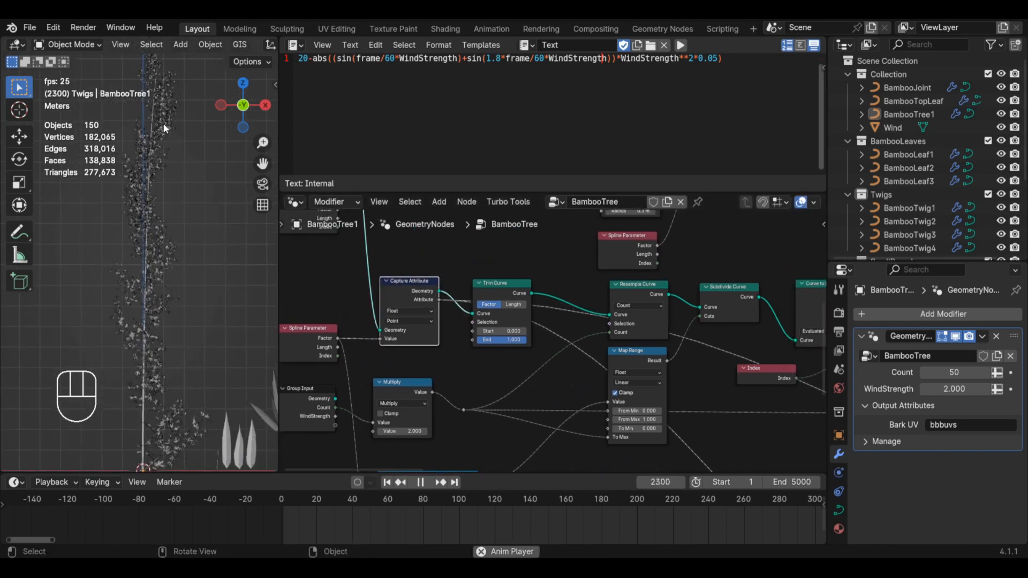
middle_click_drag(419, 294, 365, 291)
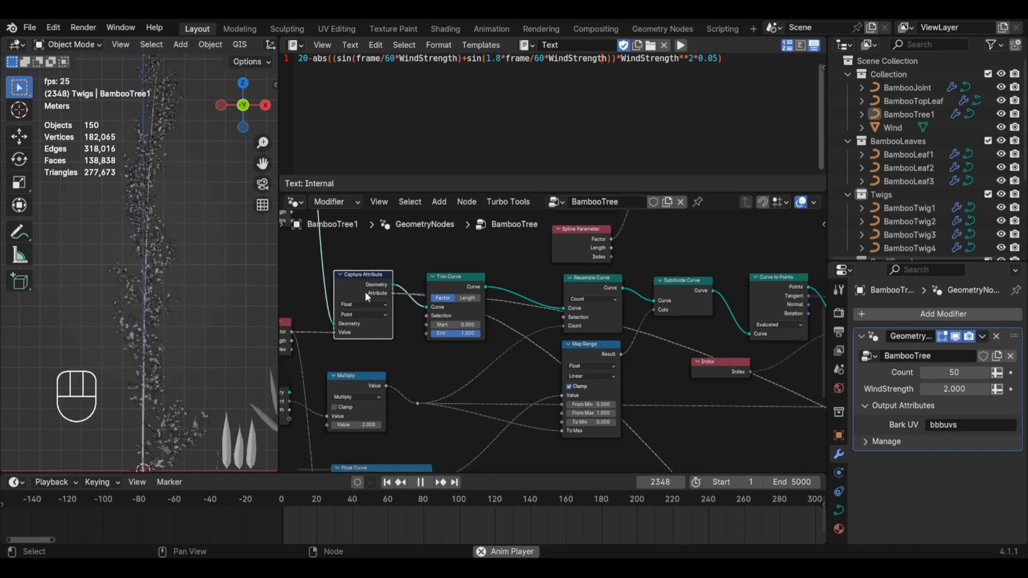
left_click_drag(395, 293, 512, 268)
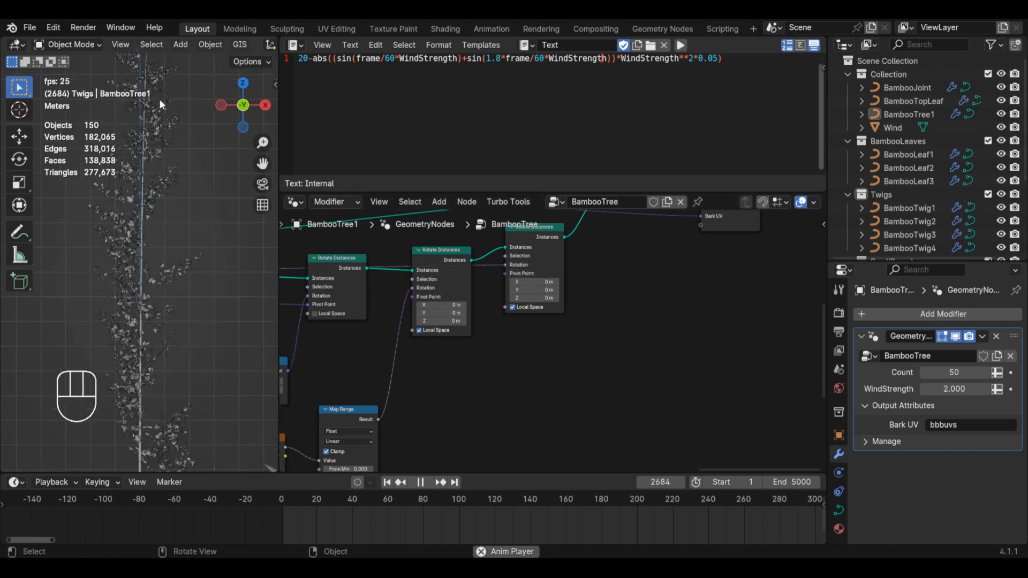
- Turn off Local Space on the last Rotate Instances node and connect the captured position attribute to its Pivot Point
scroll(158, 95, "up", 5)
scroll(152, 105, "down", 5)
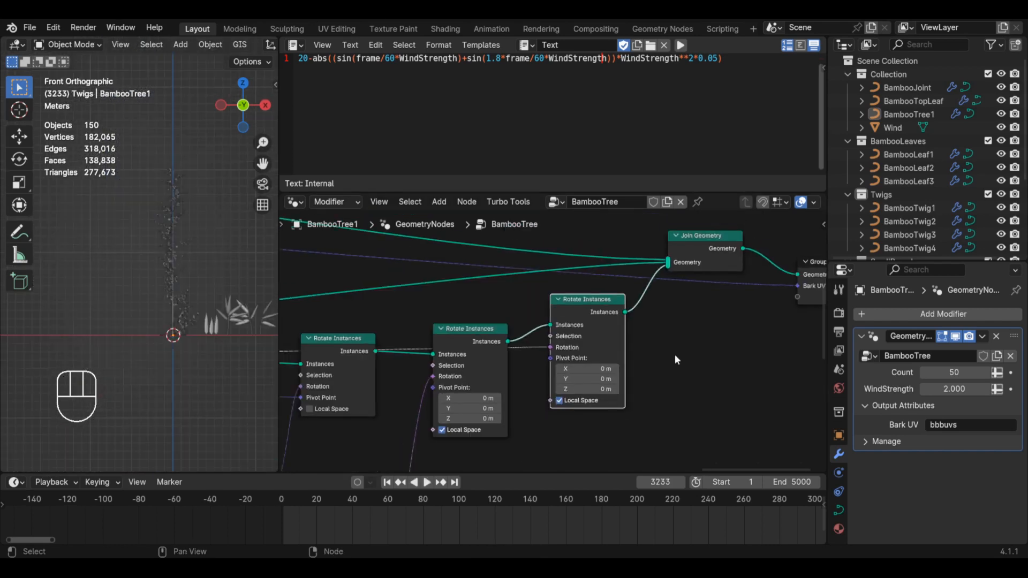
scroll(561, 405, "down", 3)
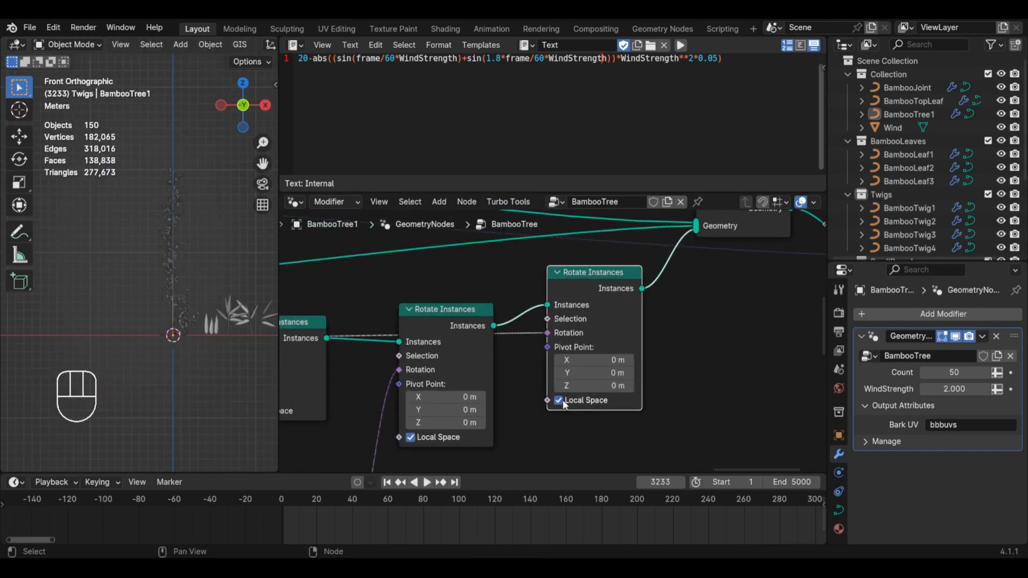
scroll(239, 298, "up", 6)
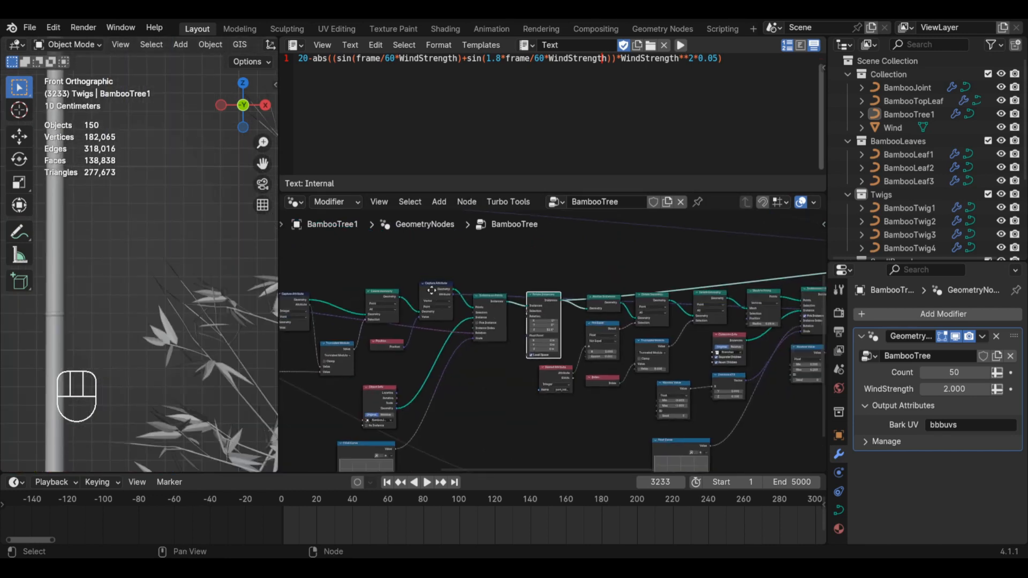
left_click_drag(374, 322, 530, 324)
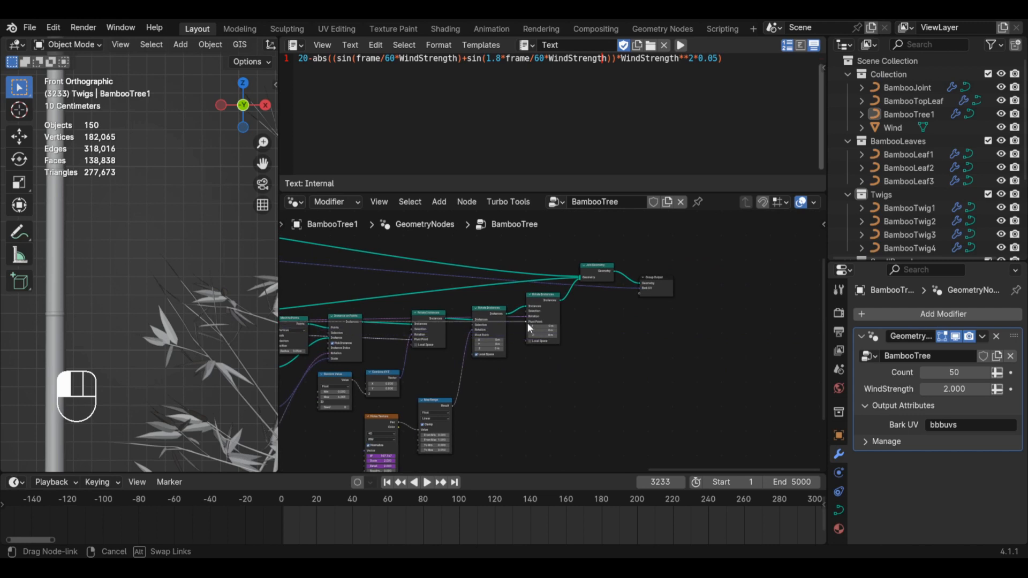
scroll(530, 350, "up", 2)
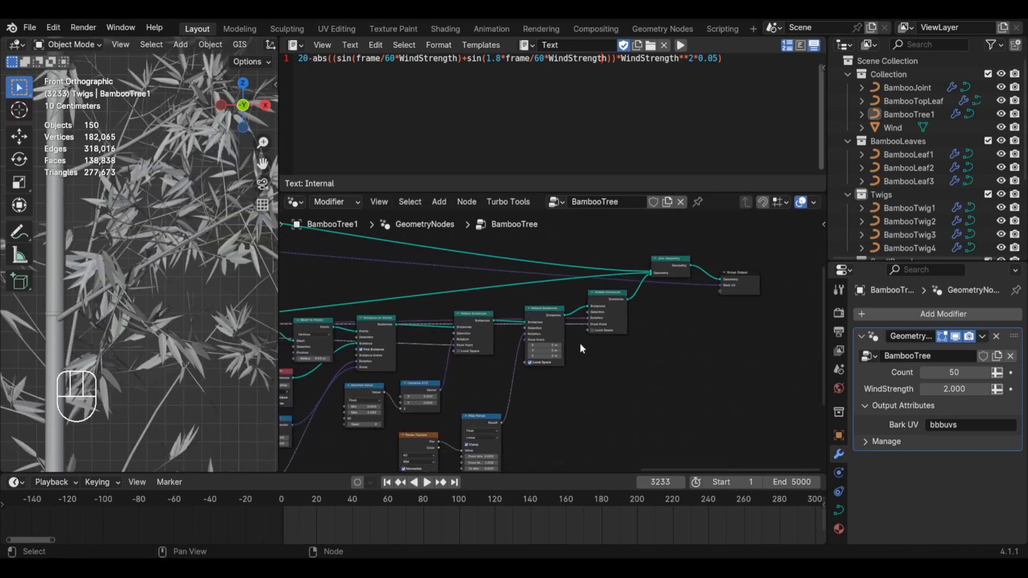
- Insert a Vector Math node on the link into the last Rotate Instances node's Rotation and set its operation to Multiply
left_click_drag(617, 309, 623, 339)
scroll(576, 355, "up", 2)
scroll(576, 356, "up", 1)
middle_click_drag(585, 409, 648, 364)
key("shift+a")
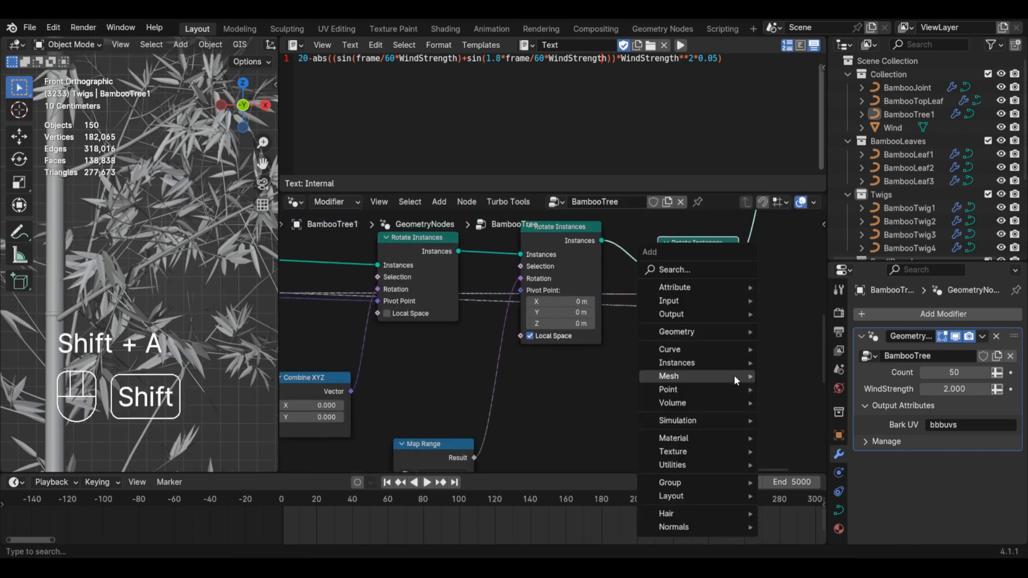
left_click(690, 274)
type("vec")
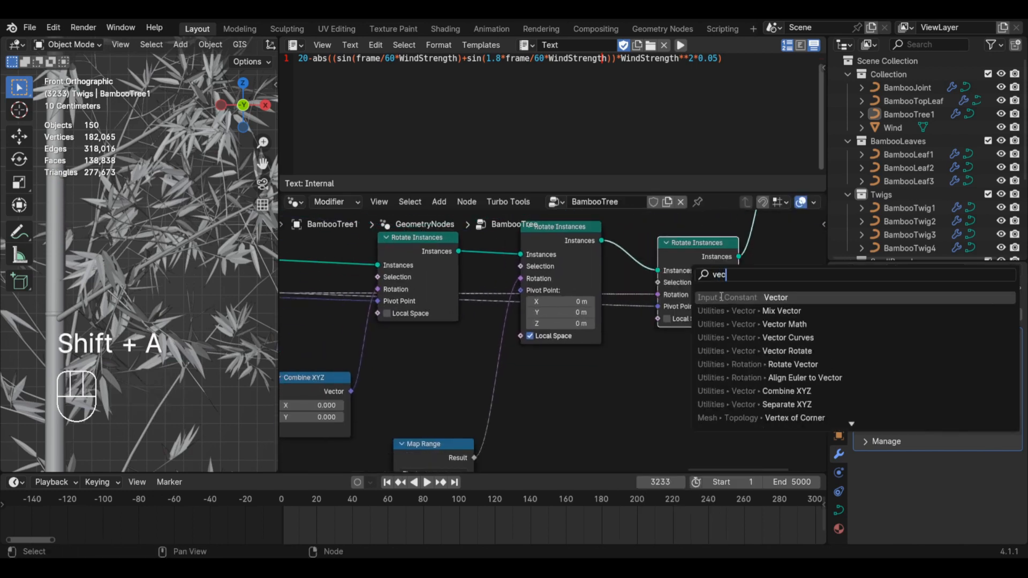
left_click(729, 323)
left_click(619, 286)
left_click_drag(630, 288, 543, 374)
left_click(585, 405)
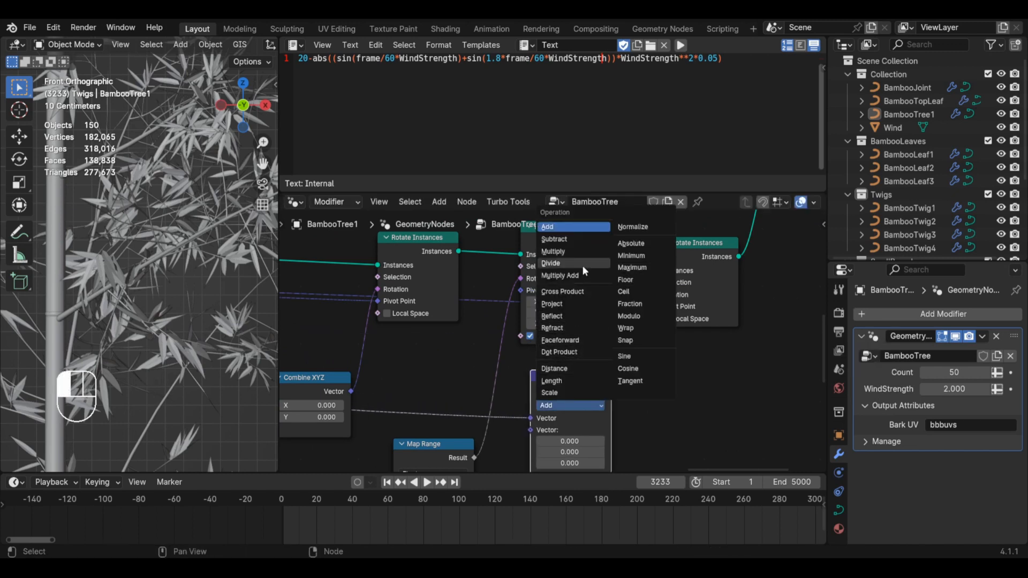
left_click(576, 251)
- Add a constant Vector node and connect it to the second Vector input of the Multiply node
scroll(631, 395, "down", 2)
middle_click_drag(640, 419, 660, 363)
scroll(161, 332, "down", 5)
middle_click_drag(160, 335, 183, 278, "shift")
middle_click_drag(680, 392, 696, 300)
key("shift+a")
type("vec")
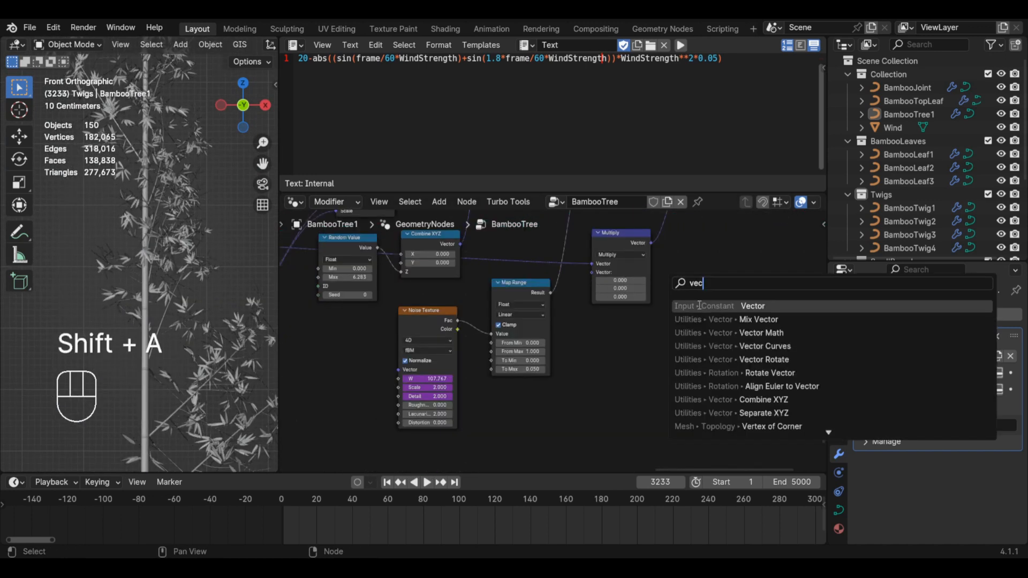
key("Return")
left_click(500, 396)
left_click_drag(563, 409, 595, 272)
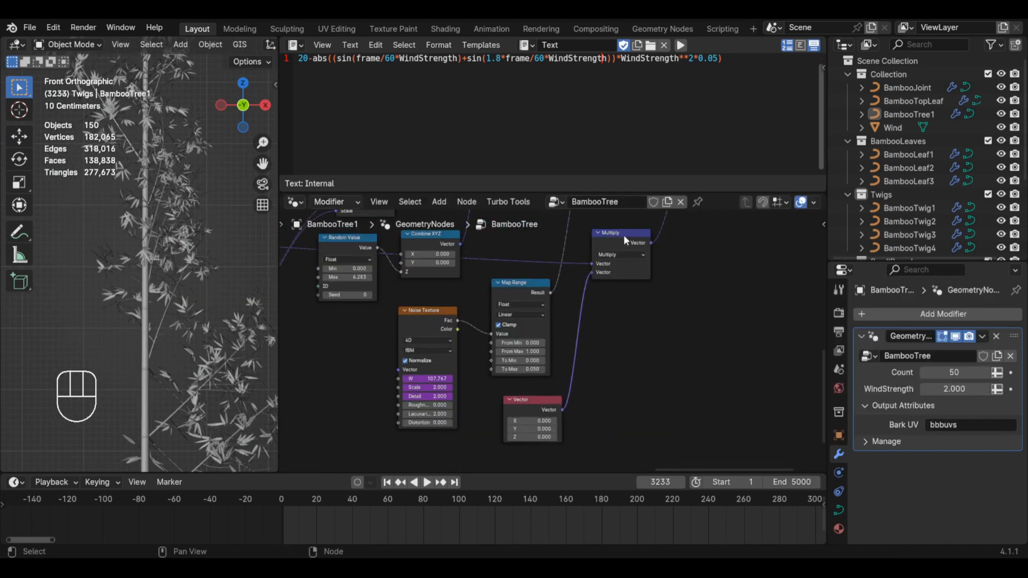
left_click_drag(625, 235, 624, 274)
- Set the Vector node's X to -0.5 and its Y to 0 after testing Y at 0.5
middle_click_drag(598, 392, 626, 333)
scroll(578, 364, "up", 2)
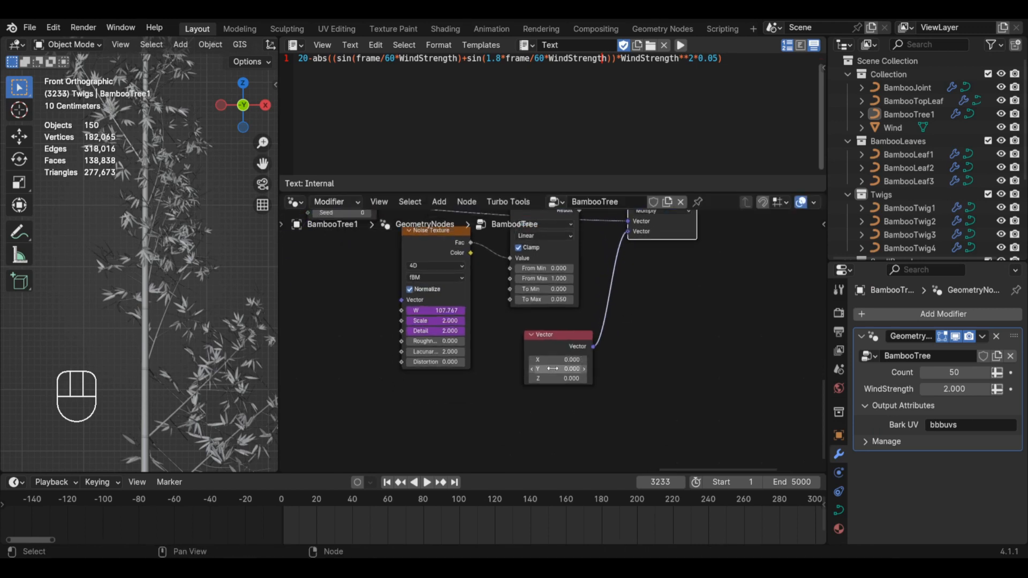
mouse_move(548, 371)
left_mouse_down()
mouse_move(591, 370)
mouse_move(510, 371)
mouse_move(548, 371)
left_mouse_up()
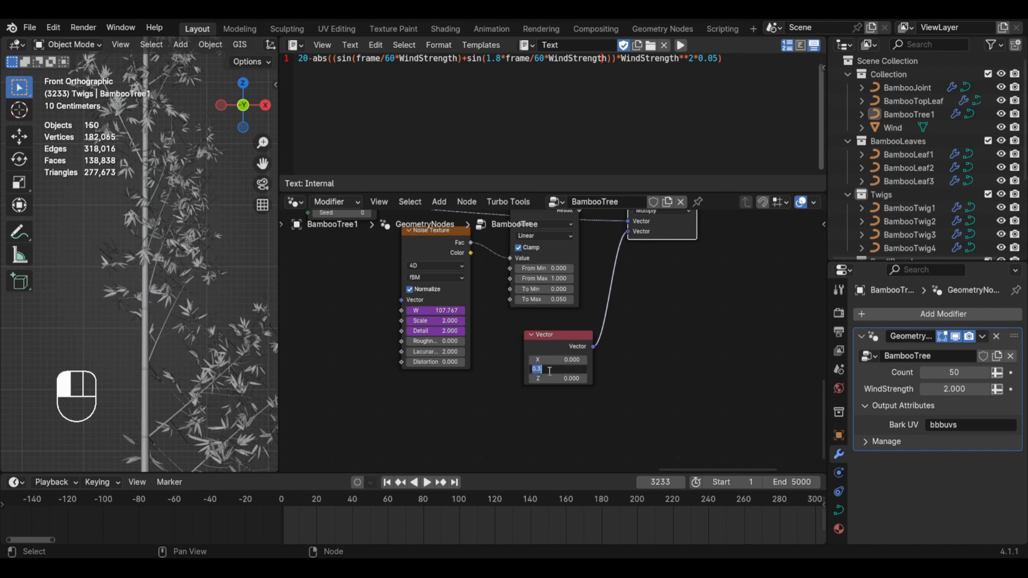
key("Return")
- Examine the driver expression on the Bezier Segment's End Y value and return to the Vector node
scroll(650, 374, "down", 1)
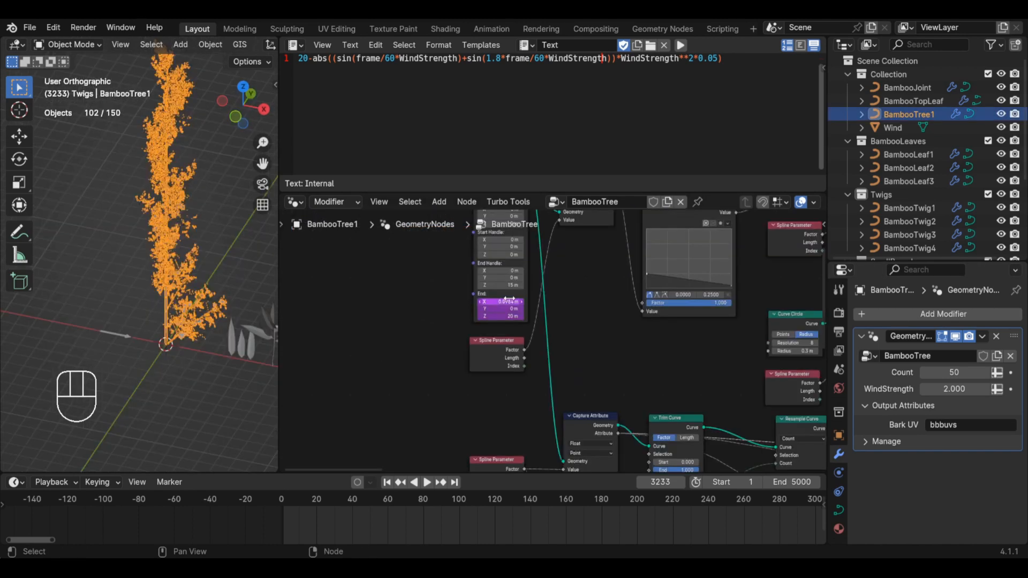
scroll(502, 300, "up", 3)
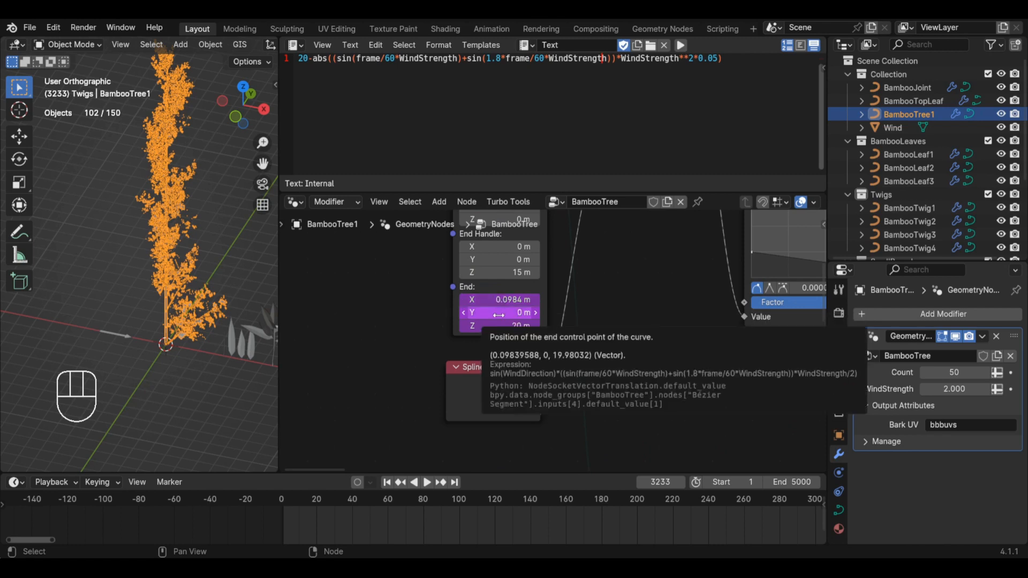
scroll(627, 354, "down", 2)
scroll(627, 353, "down", 6)
middle_click_drag(654, 368, 472, 346)
middle_click_drag(668, 394, 439, 336)
scroll(639, 362, "up", 12)
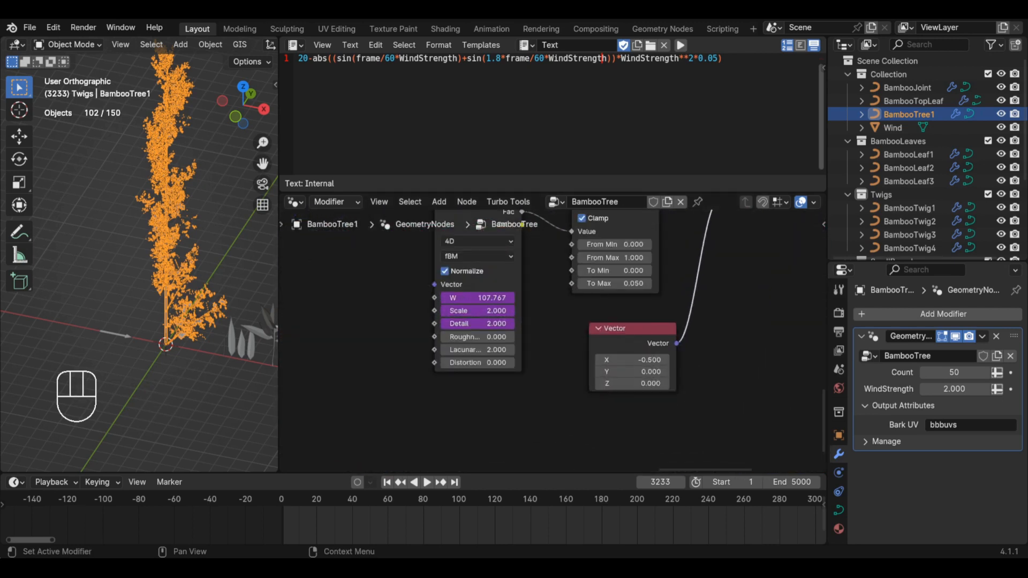
- Replace the text editor's expression with cos(WindDirection)*((0.1*sin(frame/60*WindStrength)+0.1*sin(1.7*frame/60*WindStrength))*WindStrength*0.5+0.25*WindStrength)
left_click_drag(734, 61, 298, 67)
key("ctrl+v")
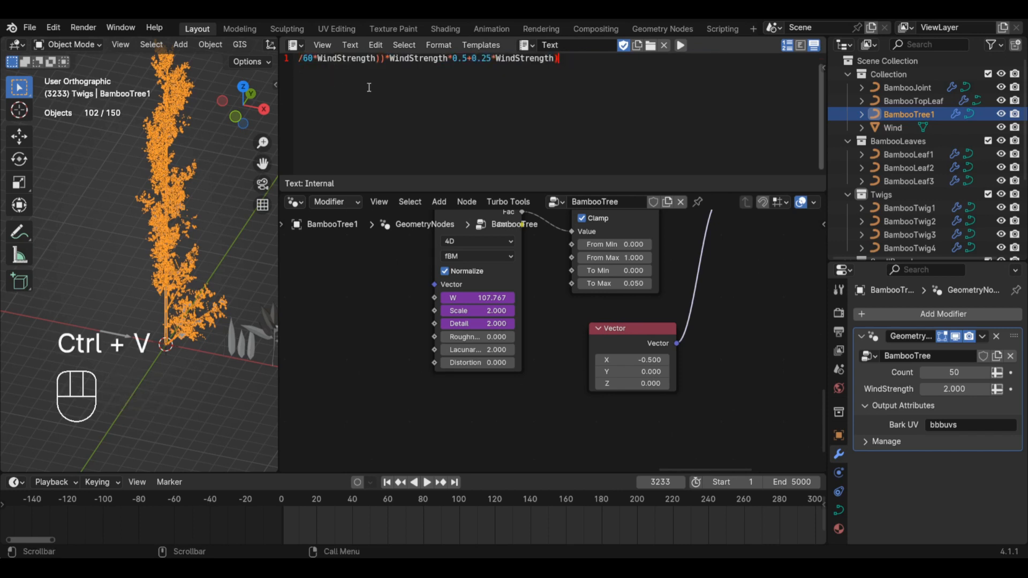
key("Left")
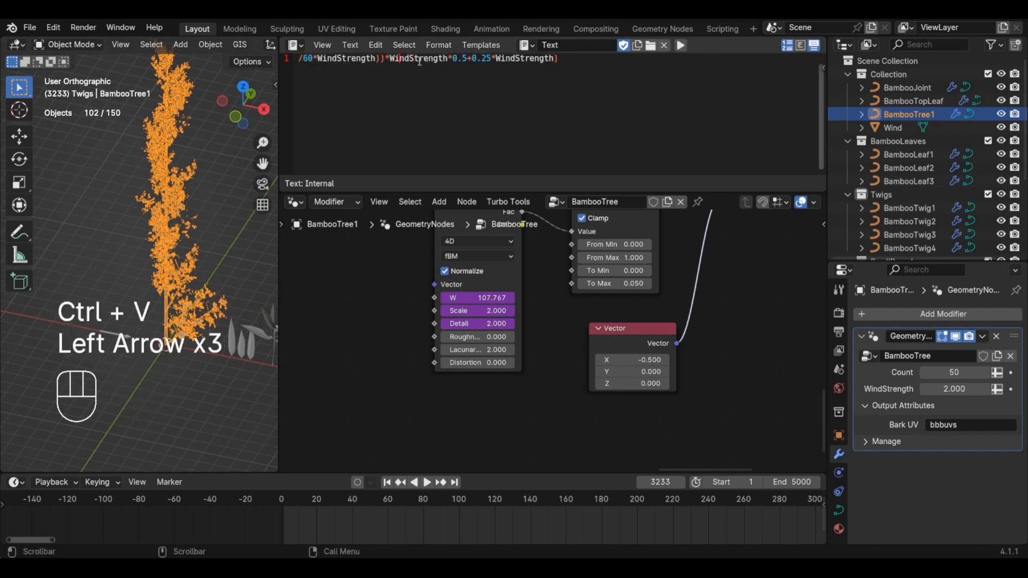
key("Left")
key("Left")
key("Left")
key("Left")
key("Left")
key("Left")
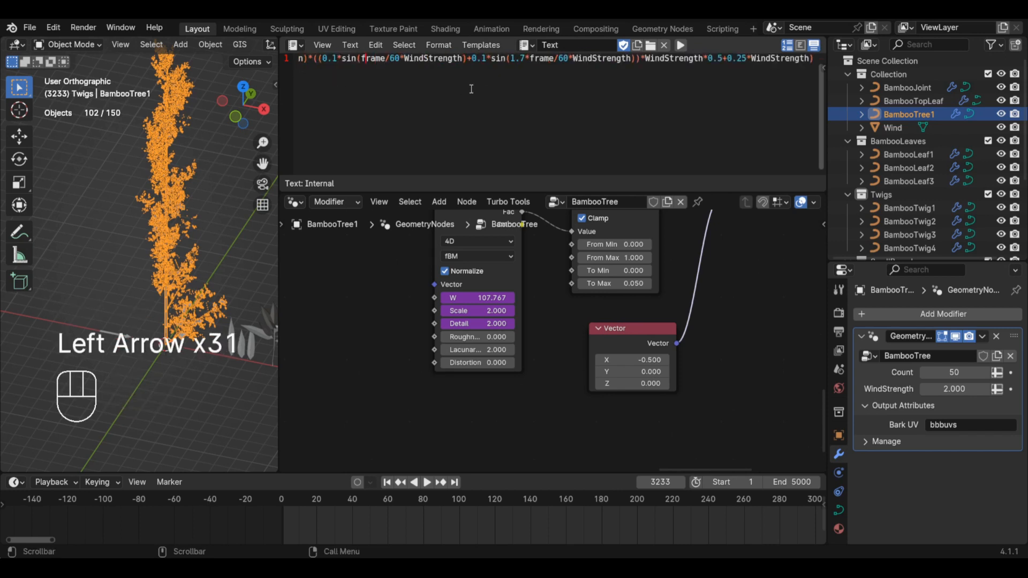
key("ctrl+a")
key("BackSpace")
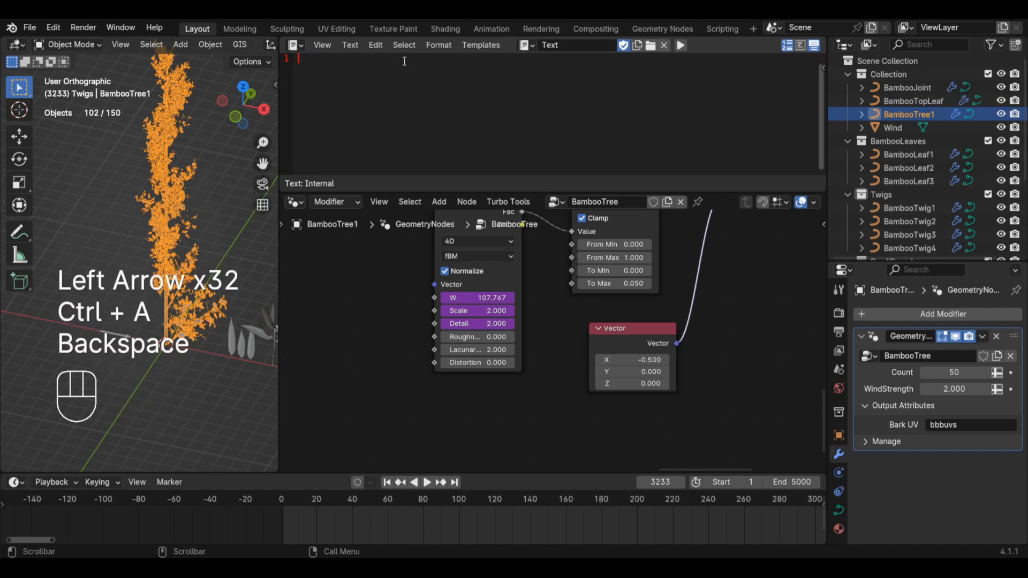
key("ctrl+v")
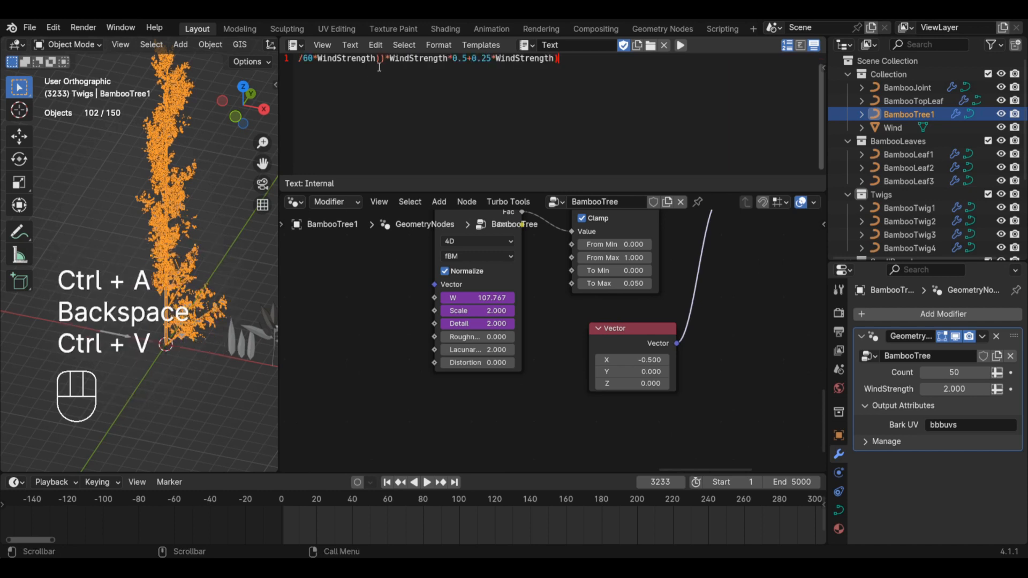
- Read back through the pasted expression from its end to its beginning, examining the WindStrength, sine and cosine terms
key("Left")
key("Left")
key("Left")
key("Left")
key("Left")
key("Left")
key("Left")
key("Left")
key("Left")
key("Left")
key("Left")
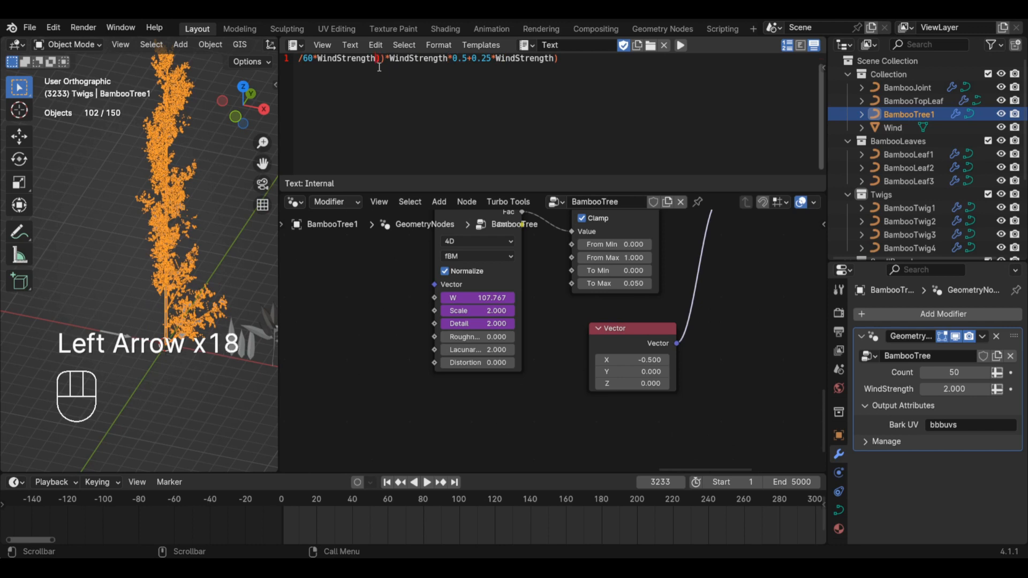
key("Left")
key("Left")
key("Left")
key("Left")
key("Left")
key("Left")
key("Left")
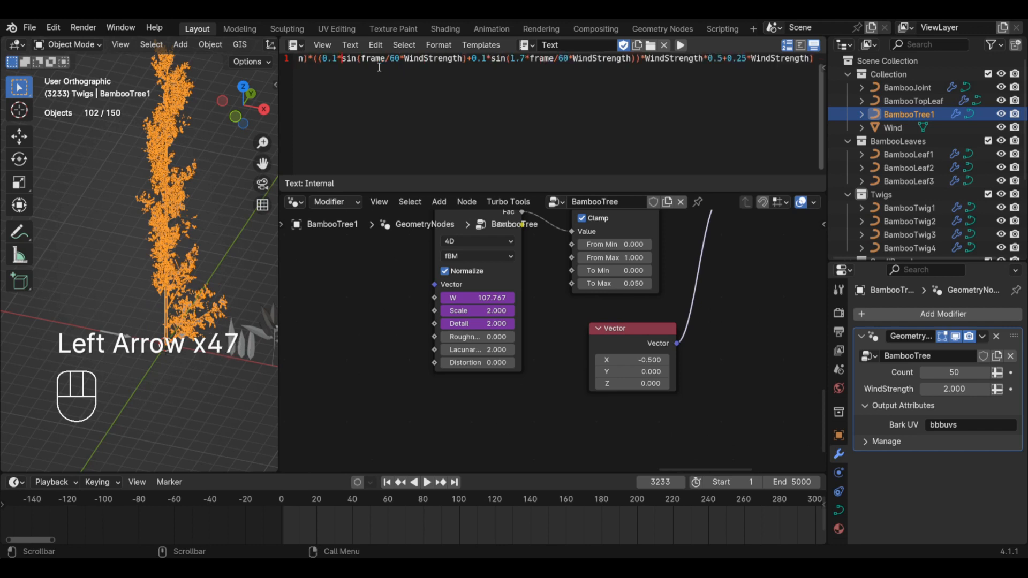
key("Left")
key("Left")
key("Left")
key("Left")
key("Left")
key("Left")
key("Left")
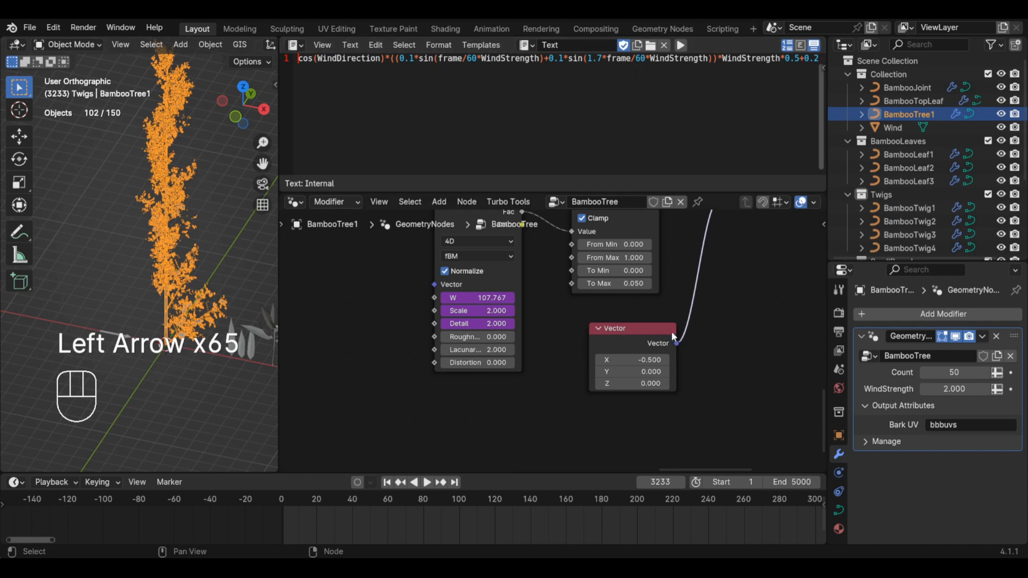
- Copy the data path of the BambooTree modifier's WindStrength value
left_click(640, 342)
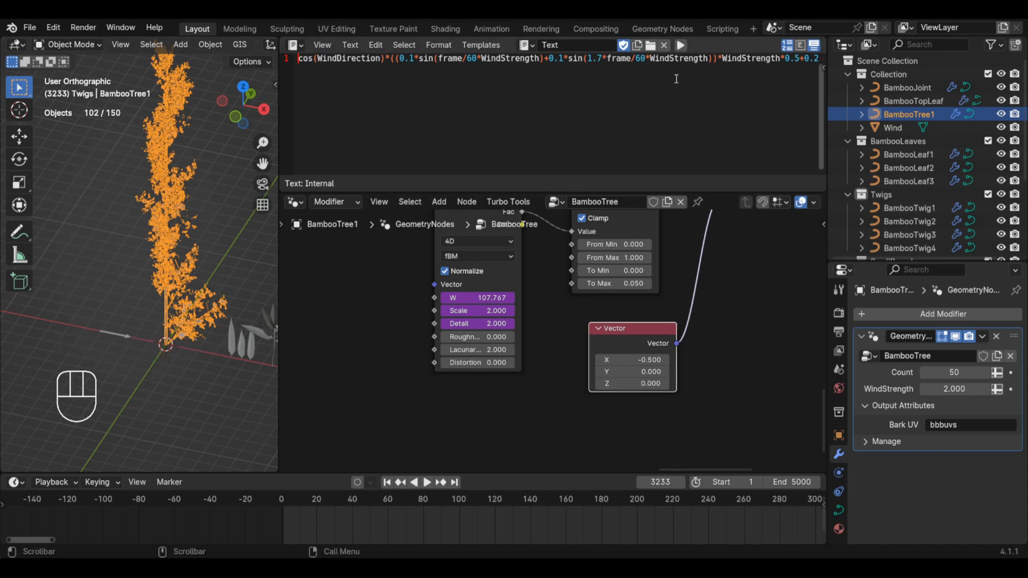
scroll(648, 364, "up", 2)
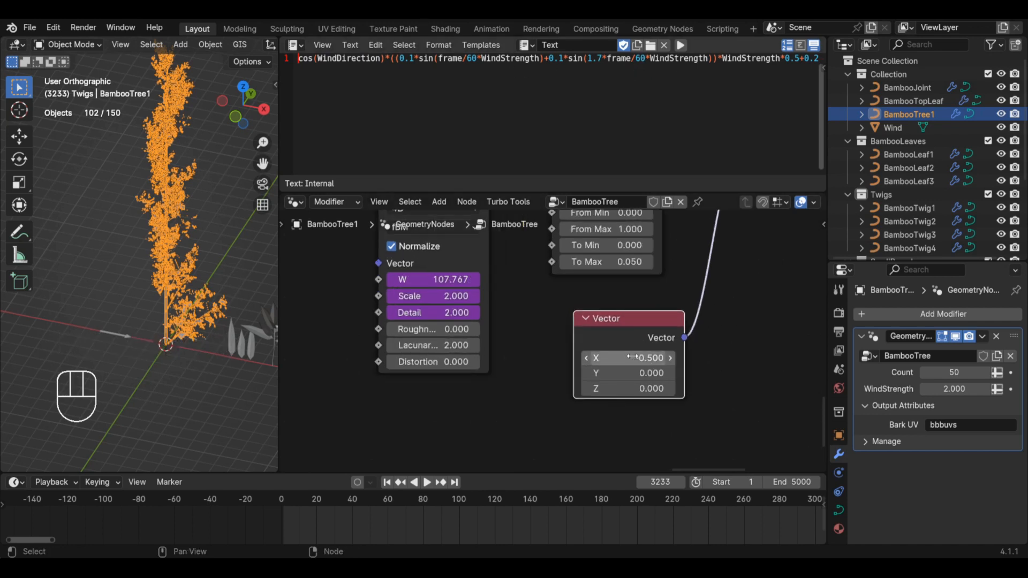
right_click(926, 390)
left_click(926, 390)
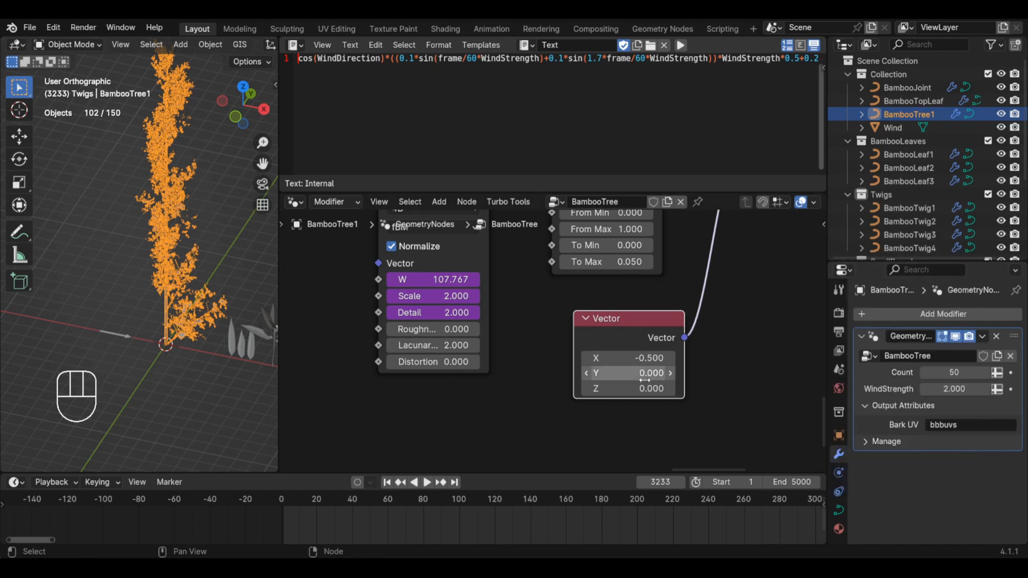
- Add a driver to the Vector node's Y and give it an input variable targeting the bamboo tree object
right_click(644, 375)
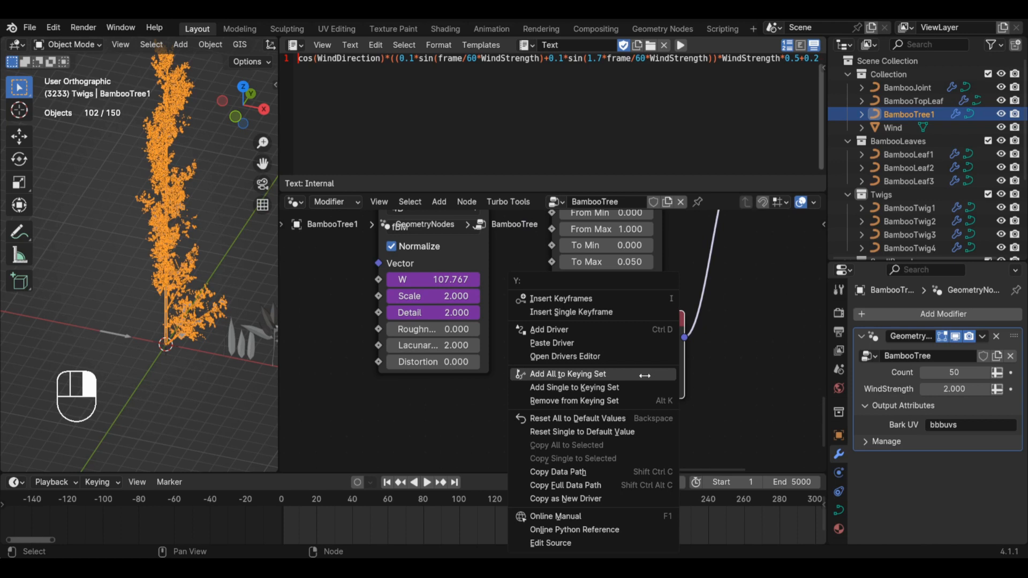
left_click(578, 333)
left_click(594, 418)
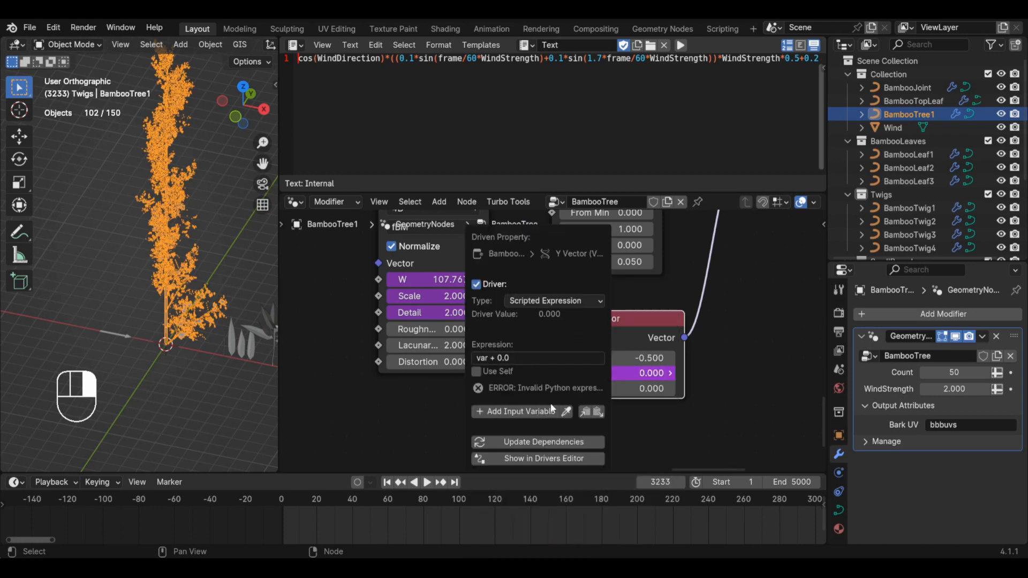
left_click(541, 414)
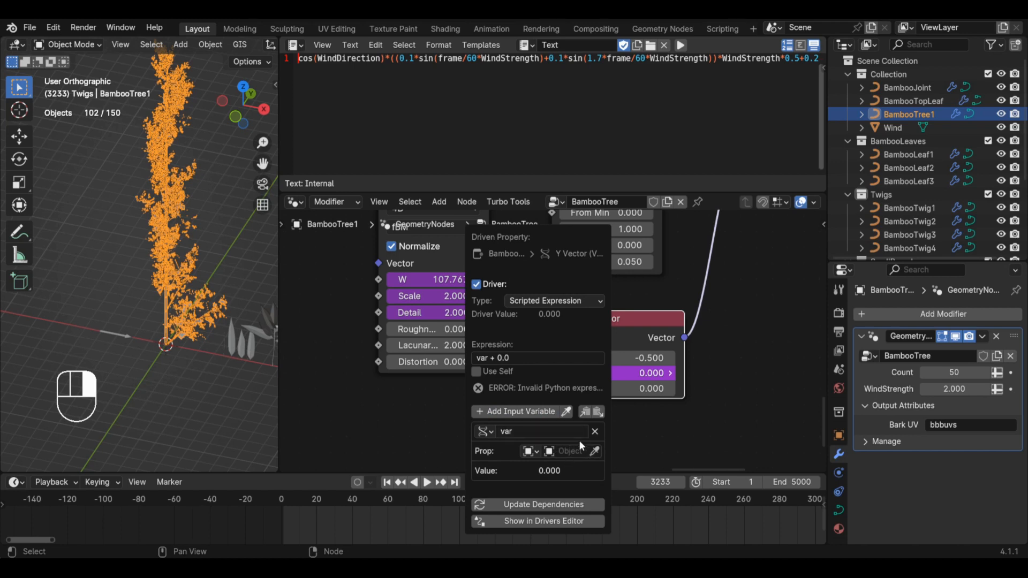
left_click(568, 451)
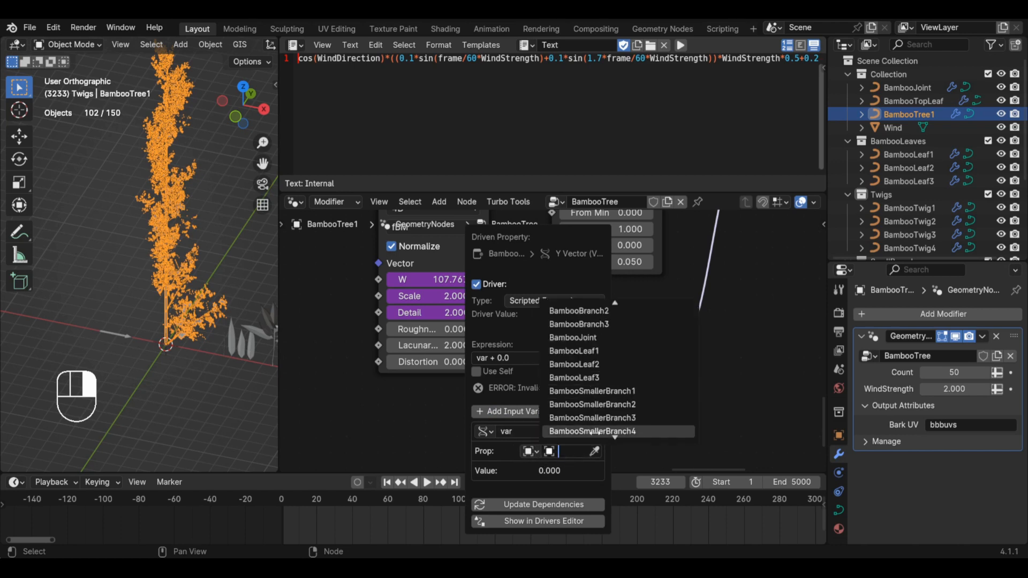
left_click(599, 405)
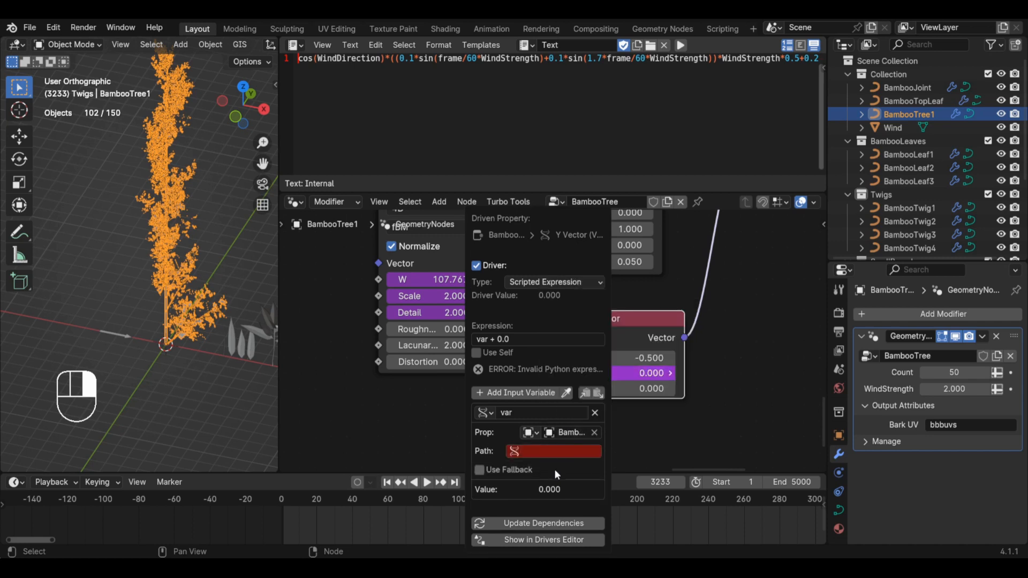
- Paste the copied modifier data path as the driver variable's path and name the variable WindStrength
left_click(553, 454)
key("Escape")
left_click(554, 451)
key("ctrl+v")
key("Return")
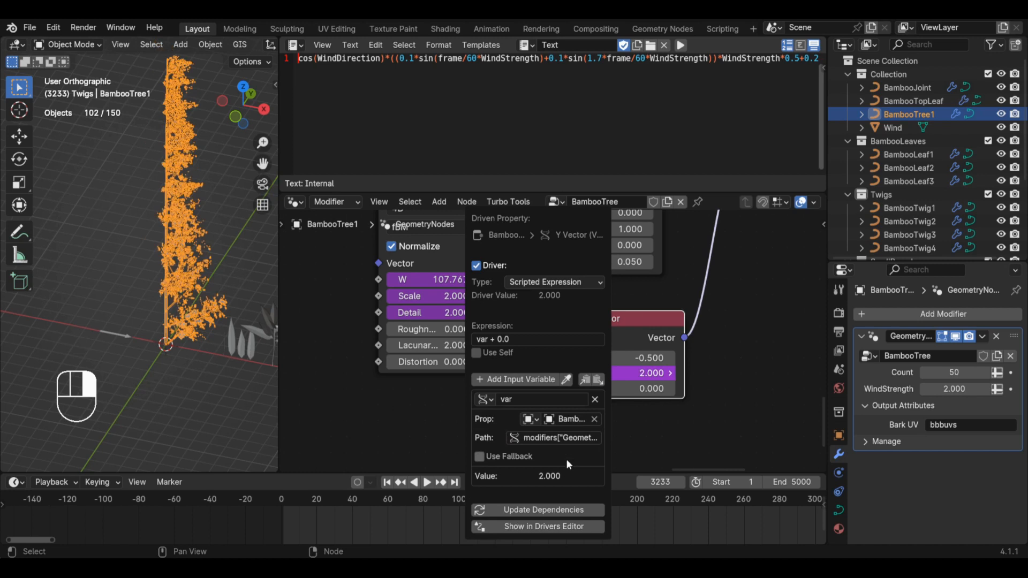
left_click(537, 399)
type("WindStrength")
key("Return")
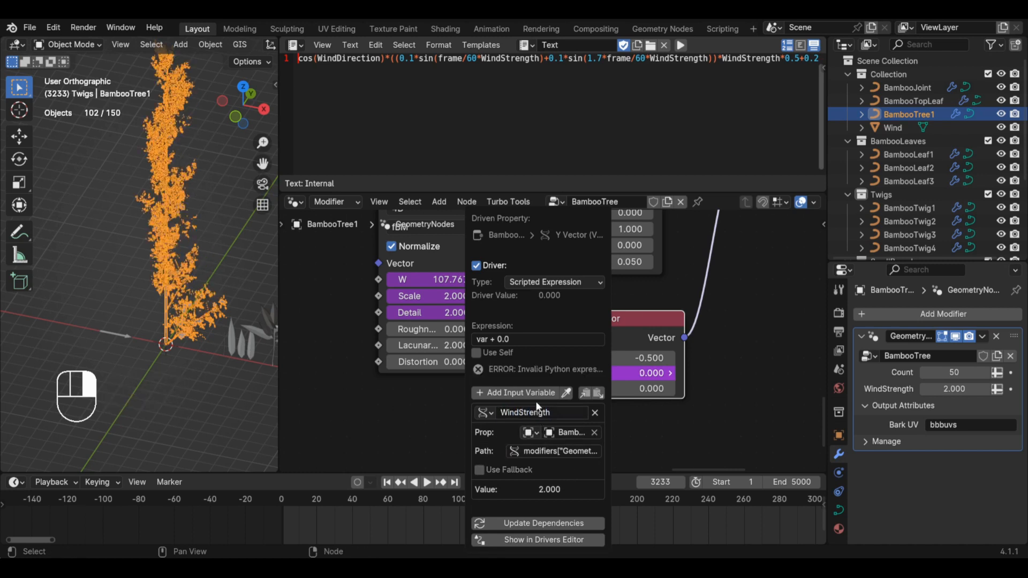
- Copy the data path of the Wind arrow's Z rotation
left_click(126, 336)
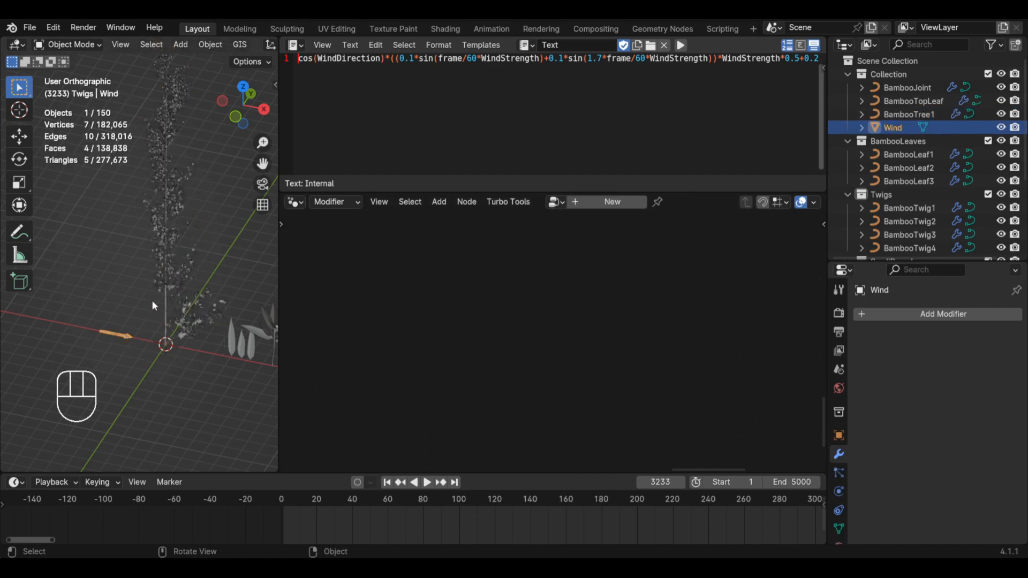
key("n")
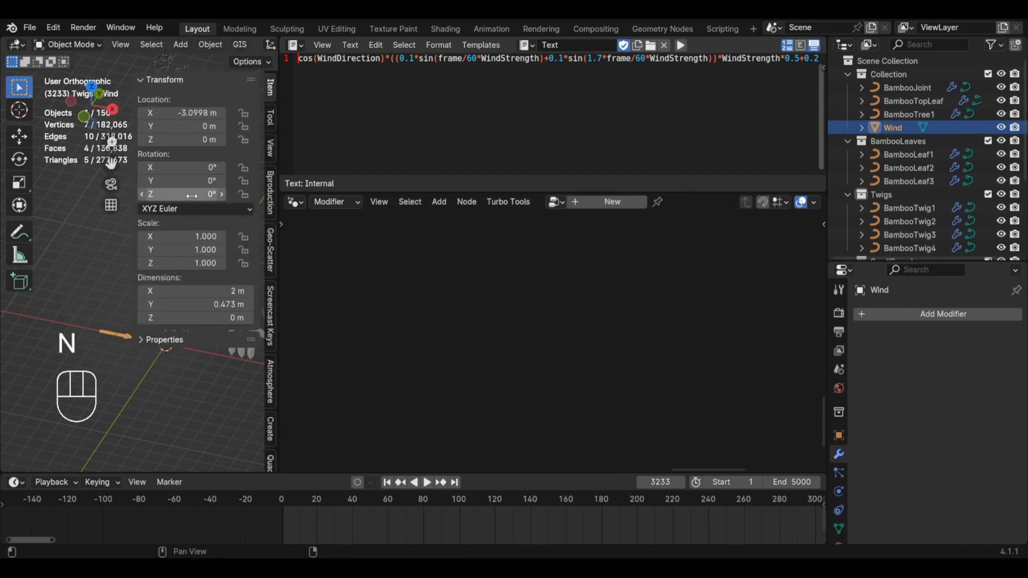
right_click(191, 196)
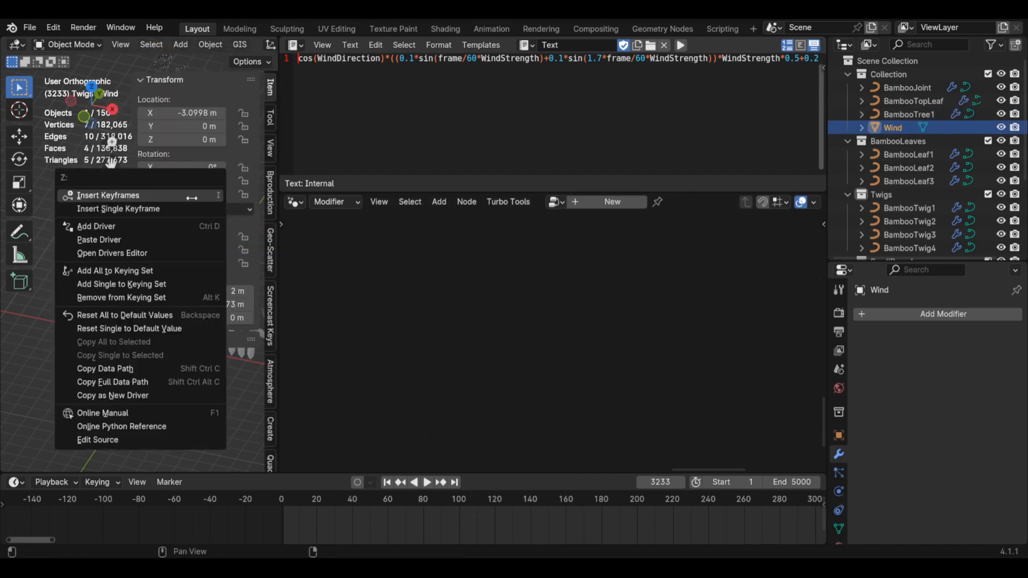
left_click(137, 369)
key("n")
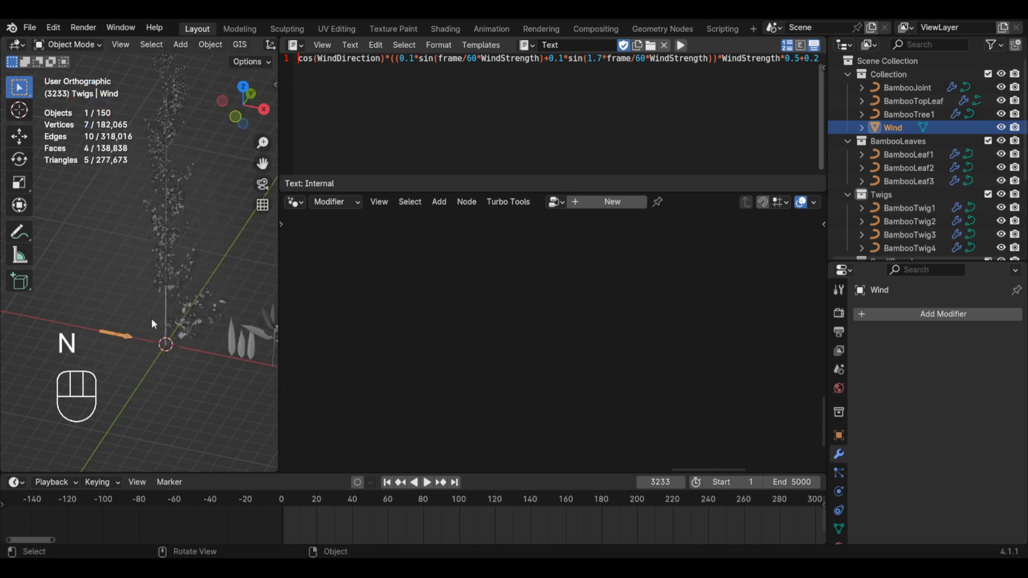
- Reopen the driver on BambooTree1's Vector Y and add a second input variable targeting the Wind object
left_click(170, 316)
right_click(586, 373)
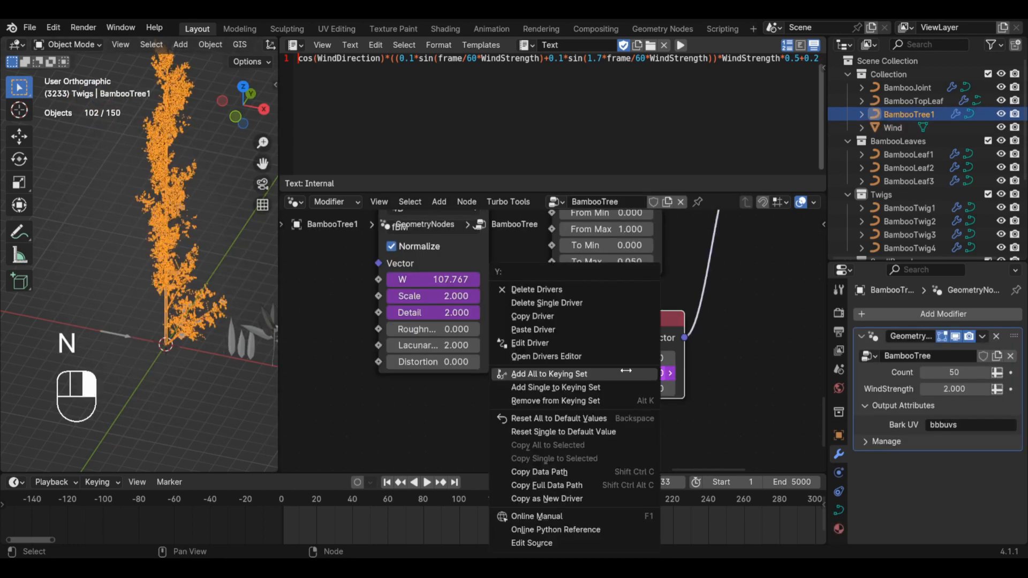
left_click(568, 343)
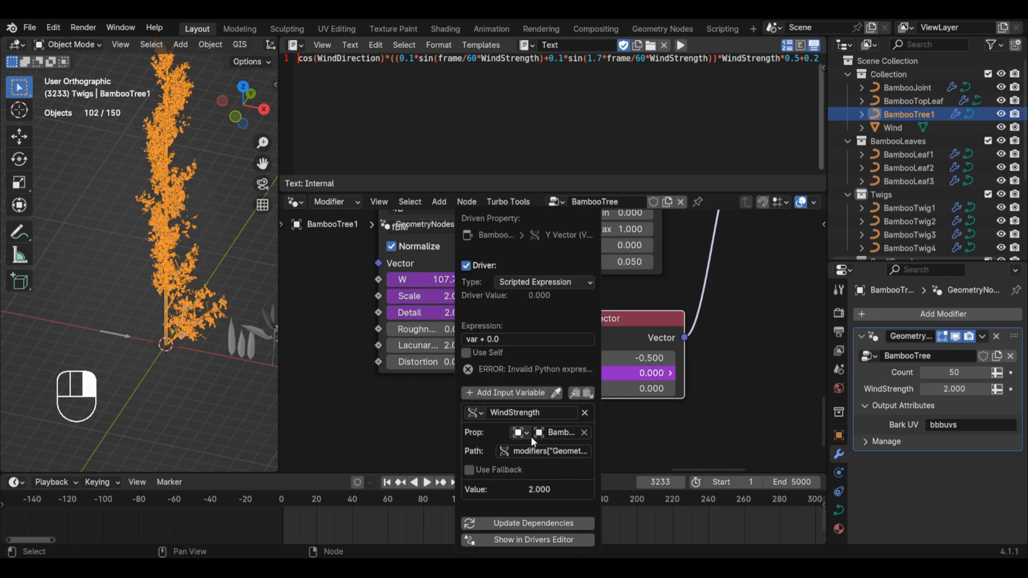
left_click(513, 394)
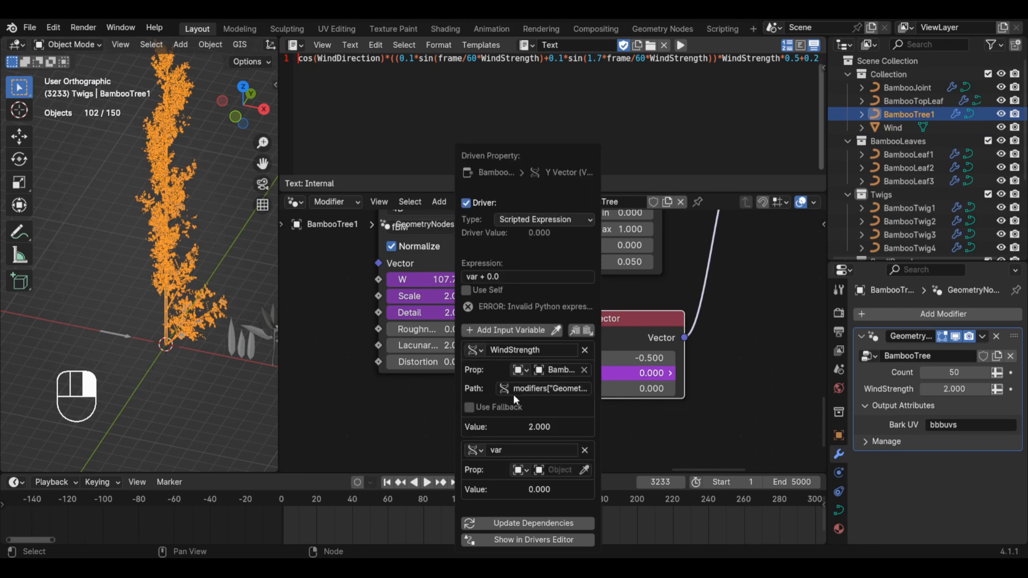
left_click(558, 470)
scroll(576, 446, "down", 5)
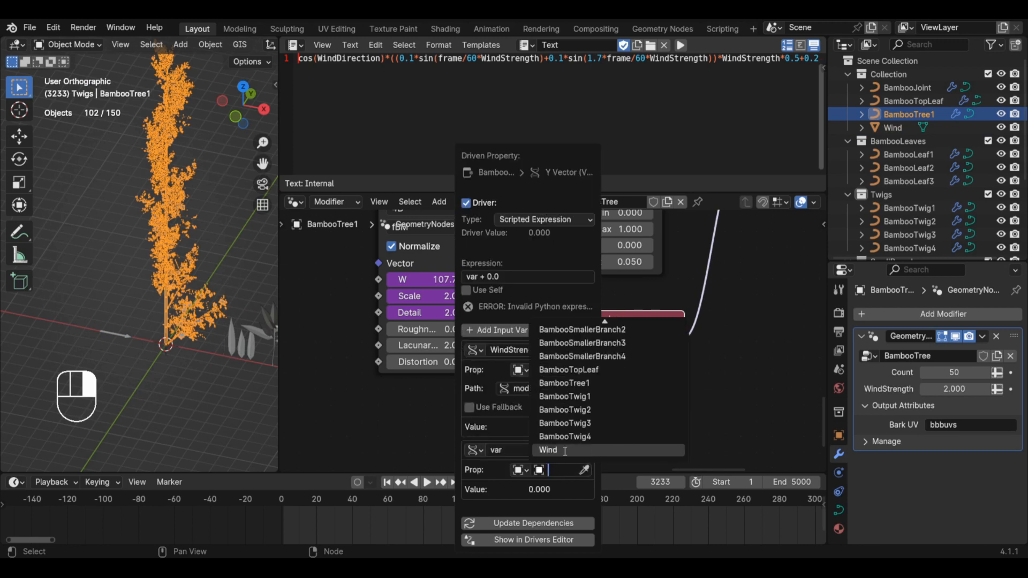
left_click(565, 452)
- Set the second variable's path to rotation_euler[2] and name it WindDirection
key("ctrl+v")
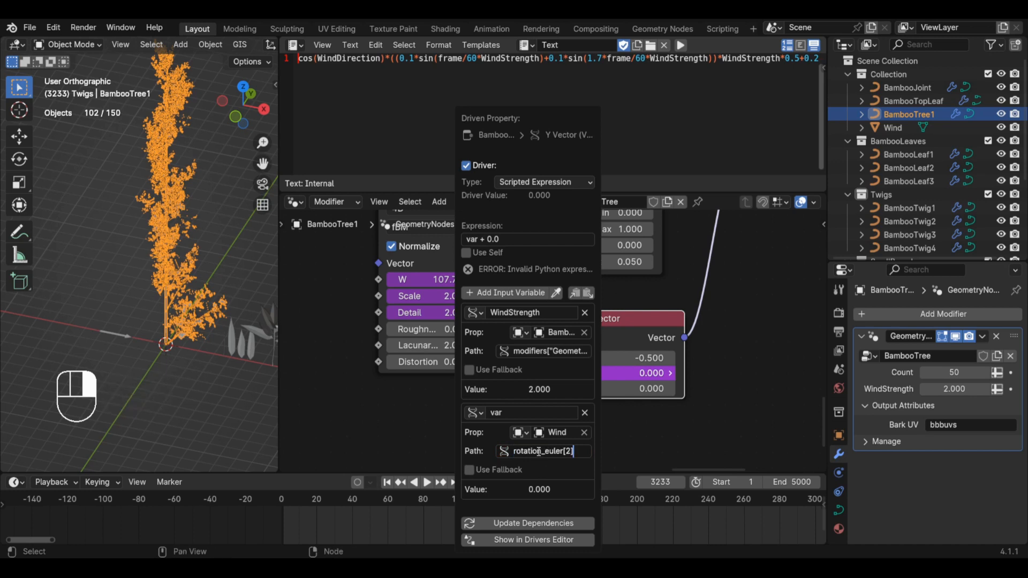
key("Return")
left_click(523, 400)
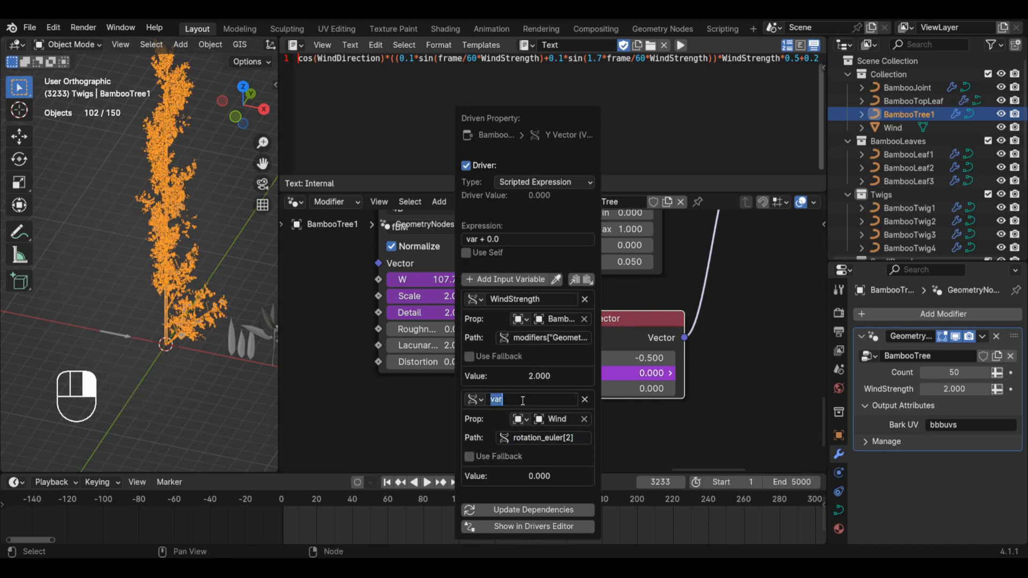
type("WindDirection")
key("Return")
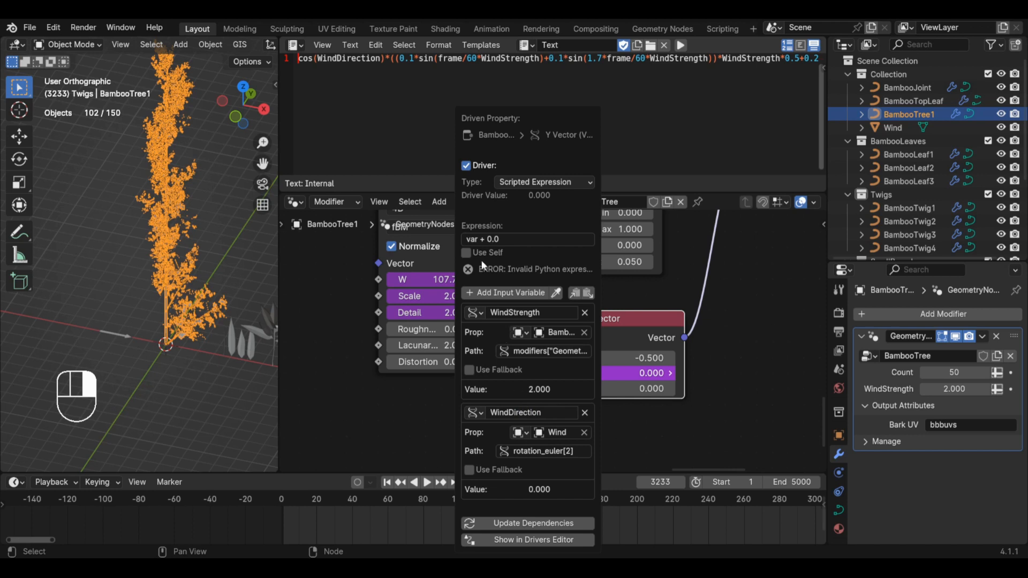
- Copy the full cos(WindDirection) expression from the text editor into the expression of the Vector Y driver
left_click_drag(300, 60, 834, 54)
key("ctrl+c")
key("ctrl+c")
key("ctrl+c")
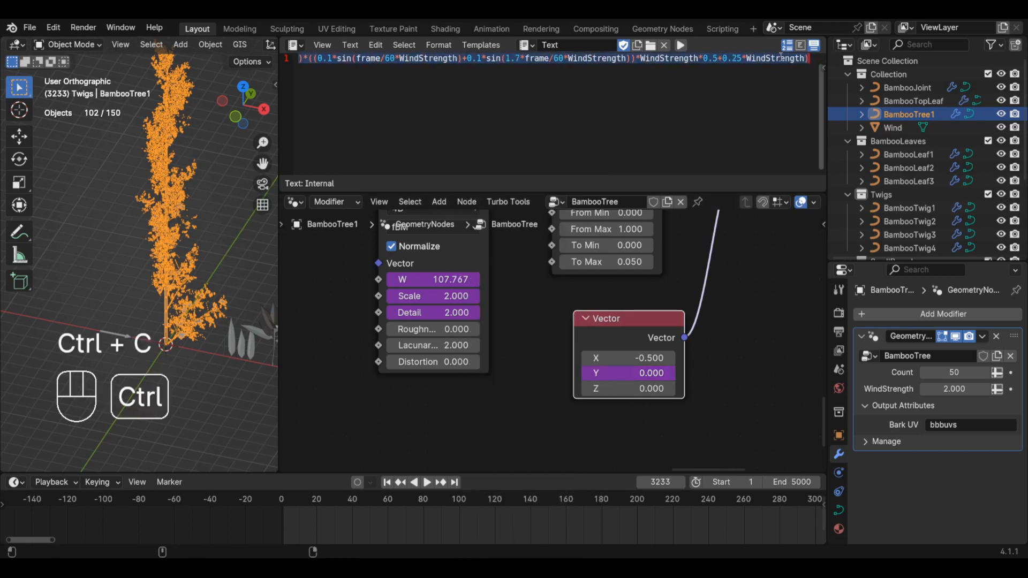
right_click(637, 373)
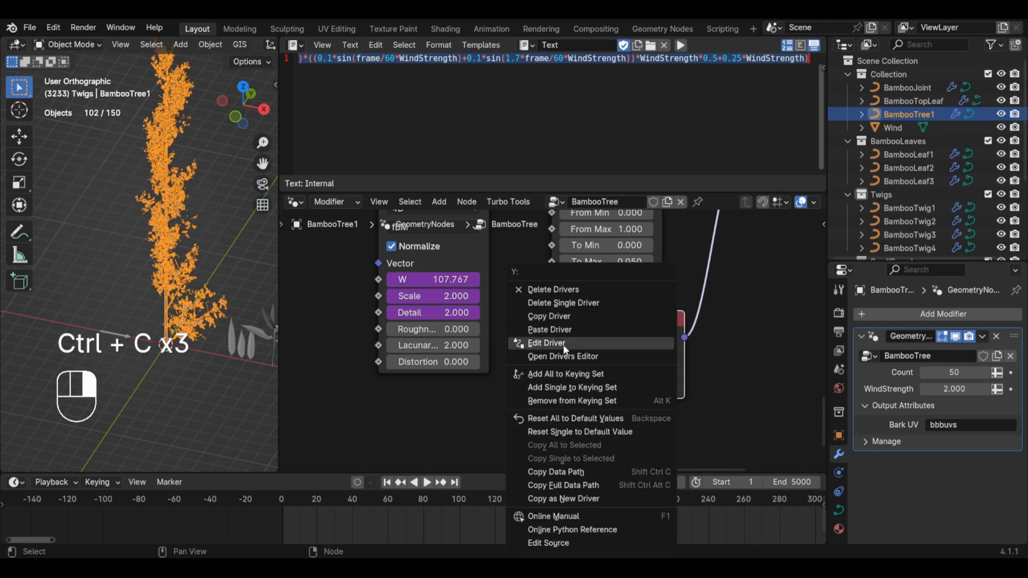
left_click(548, 343)
left_click(508, 239)
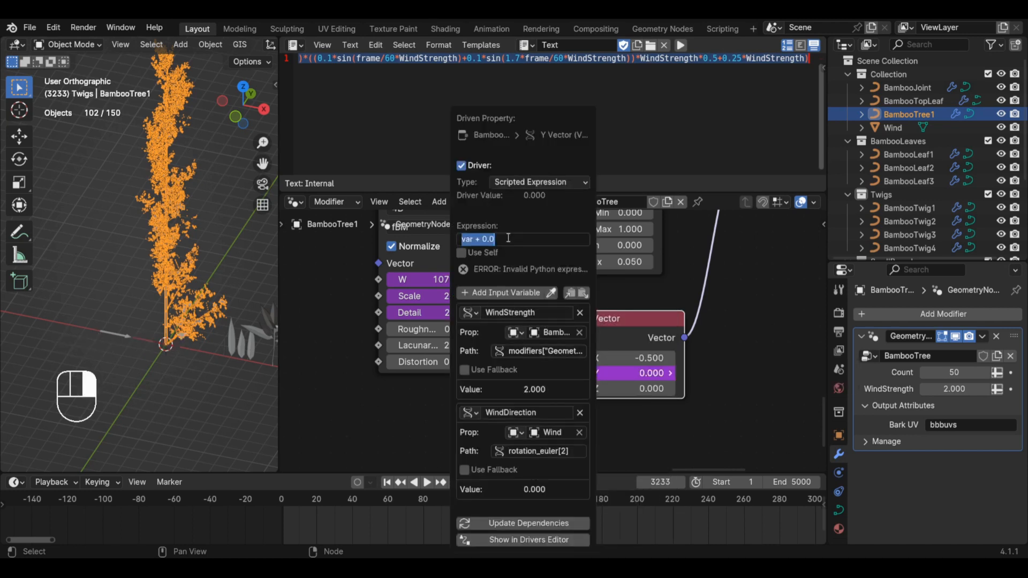
key("ctrl+v")
key("Return")
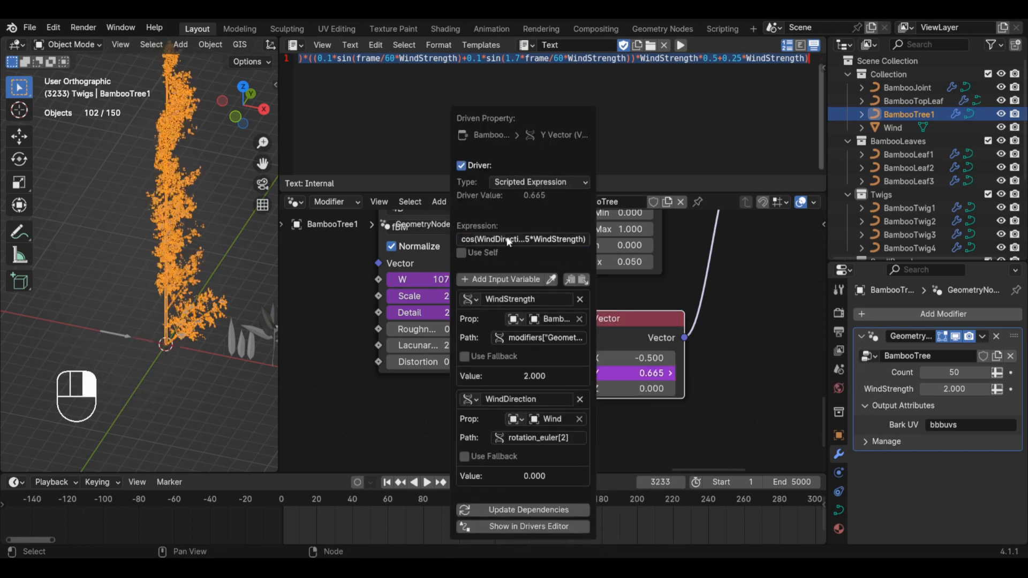
- Play the animation and watch the bamboo sway from the front view with everything deselected
middle_click_drag(185, 321, 160, 283)
key("space")
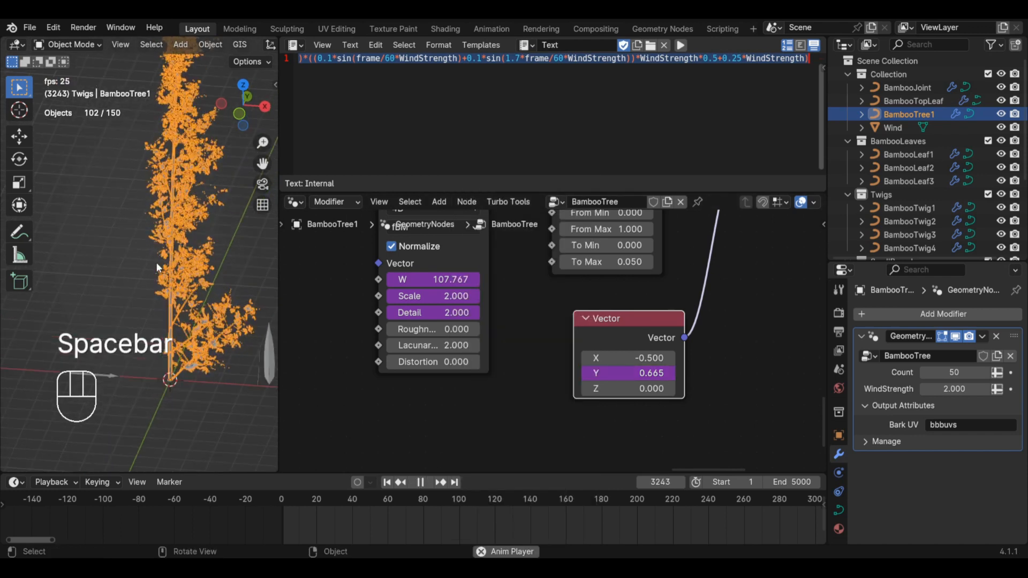
key("KP_1")
key("alt+a")
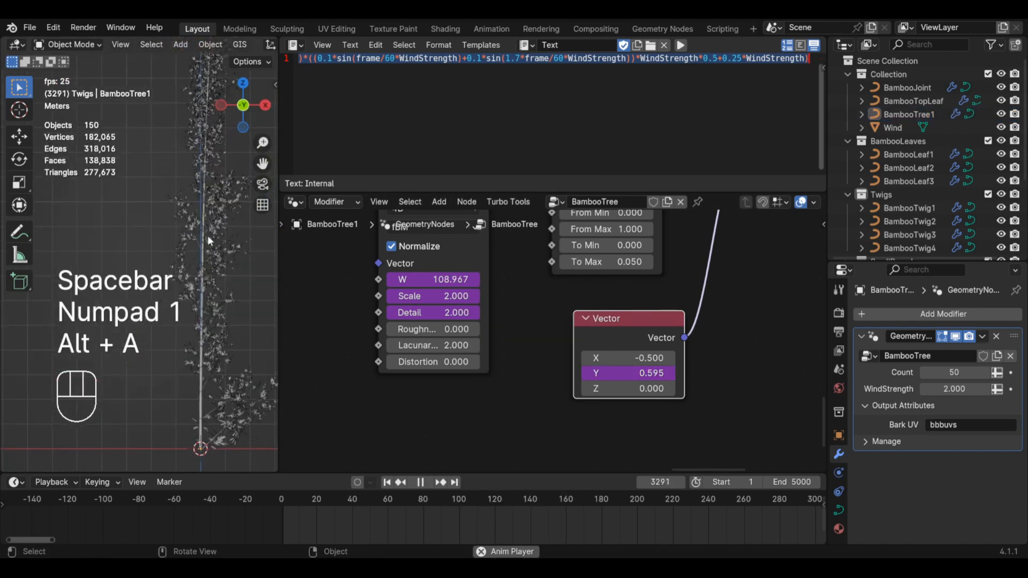
- Set the BambooTree modifier's WindStrength to 0
left_click(949, 390)
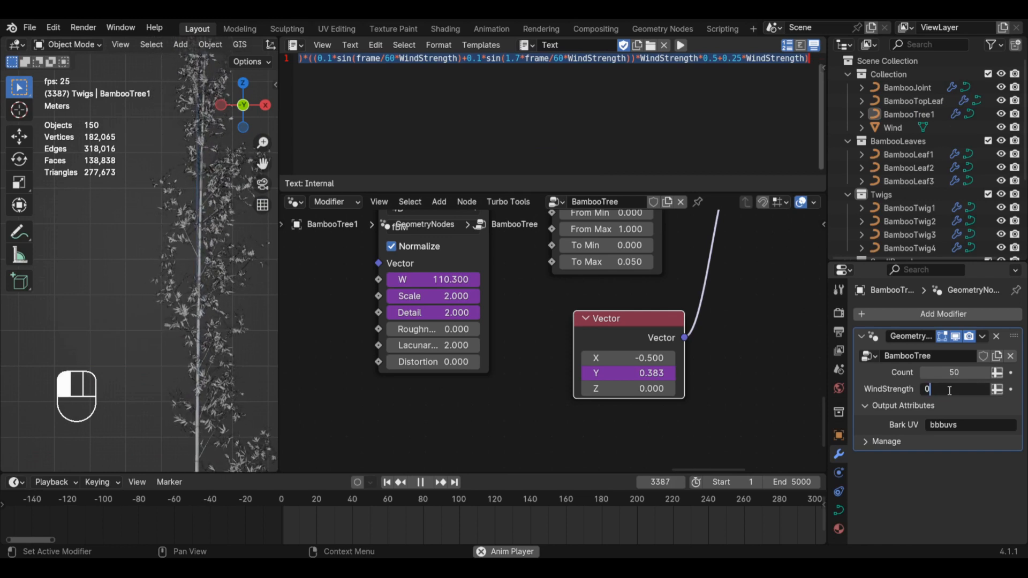
type("0")
key("Return")
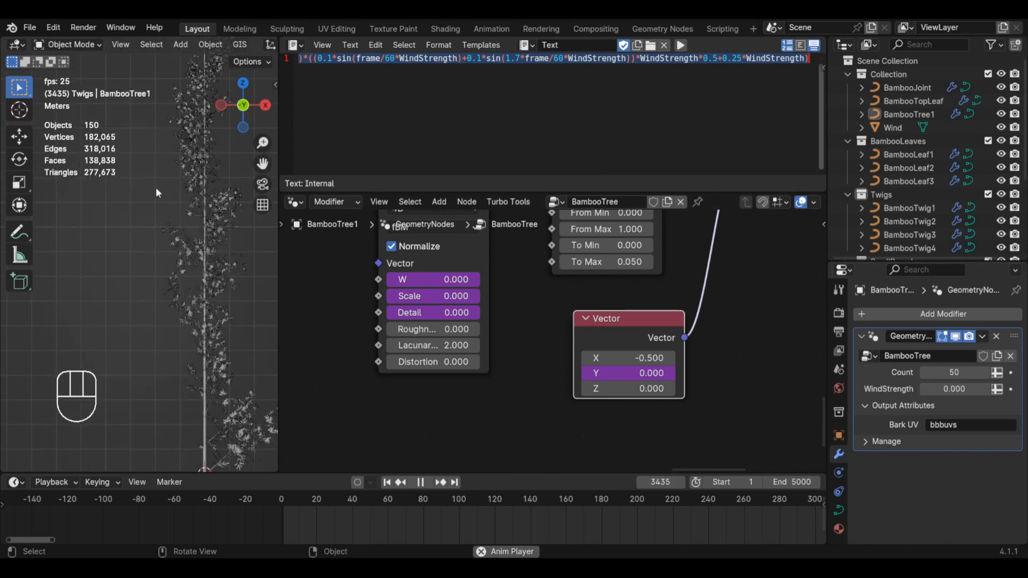
- Sketch trial annotation strokes beside the bamboo stem and delete their Note layer
left_click(22, 233)
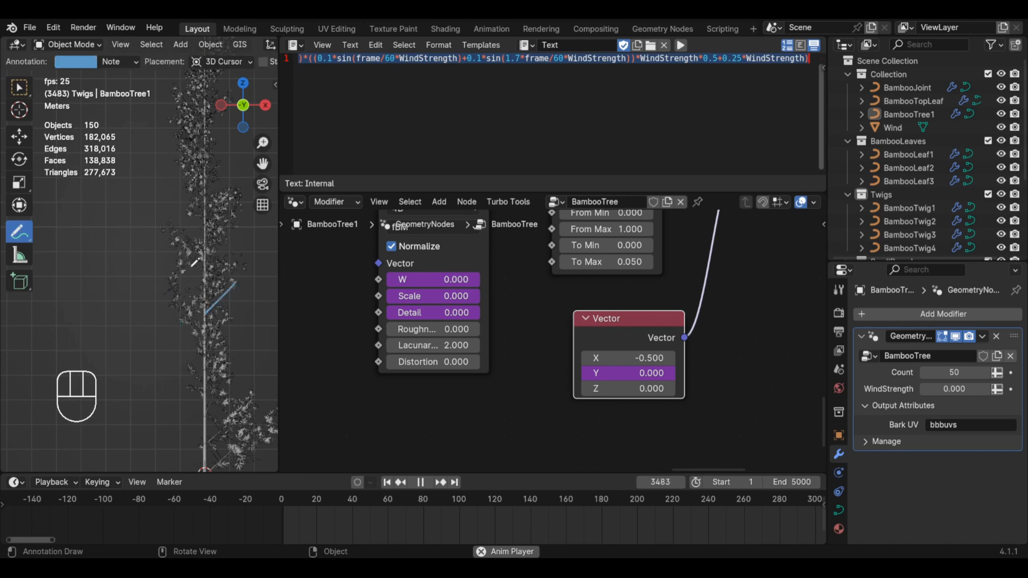
left_click_drag(211, 236, 219, 212)
left_click_drag(217, 160, 242, 127)
key("space")
left_click(116, 61)
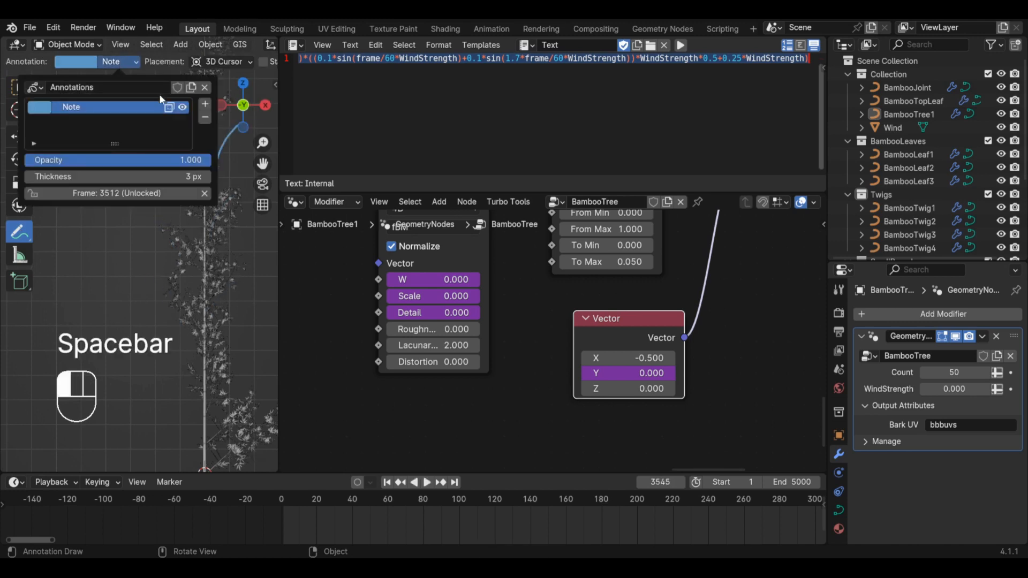
left_click(205, 118)
- Annotate the windless twig directions with upward strokes on both sides of the stem, and delete the annotation layer
left_click_drag(187, 320, 159, 270)
left_click_drag(217, 309, 249, 273)
left_click_drag(191, 258, 167, 210)
left_click_drag(217, 234, 245, 197)
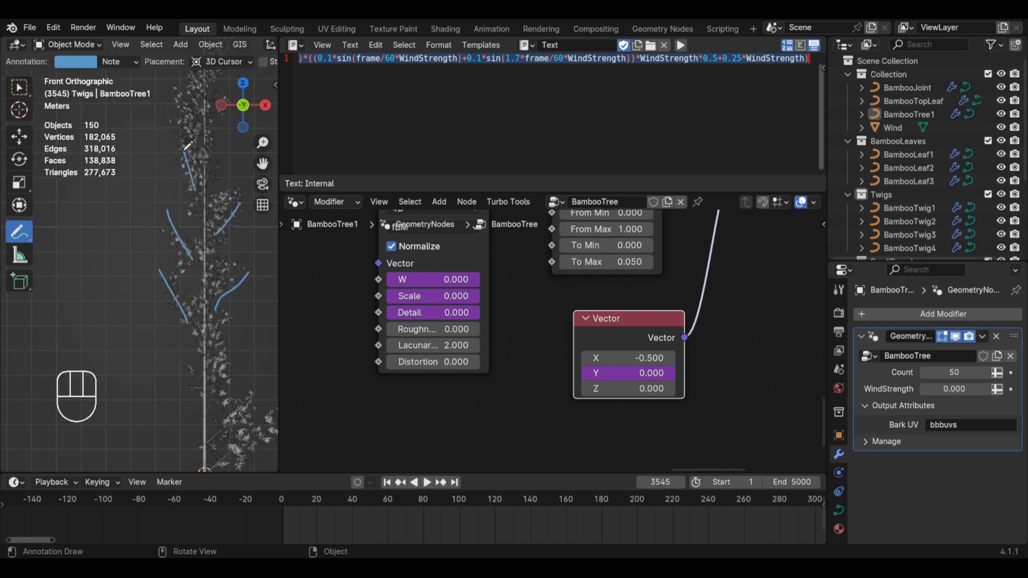
left_click(111, 61)
left_click(207, 119)
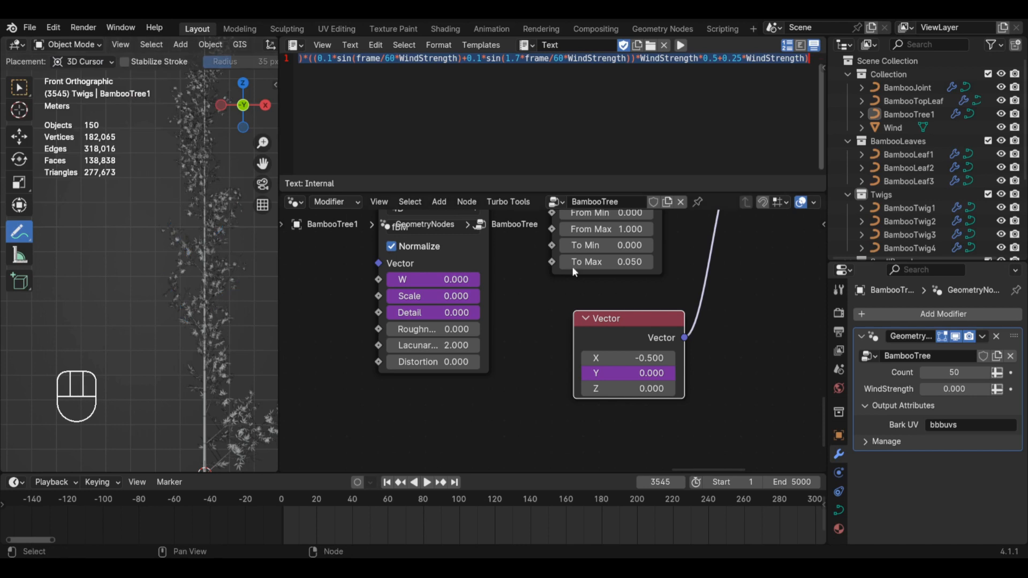
- Set the BambooTree modifier's WindStrength to 1
left_click(954, 390)
type("1")
key("Return")
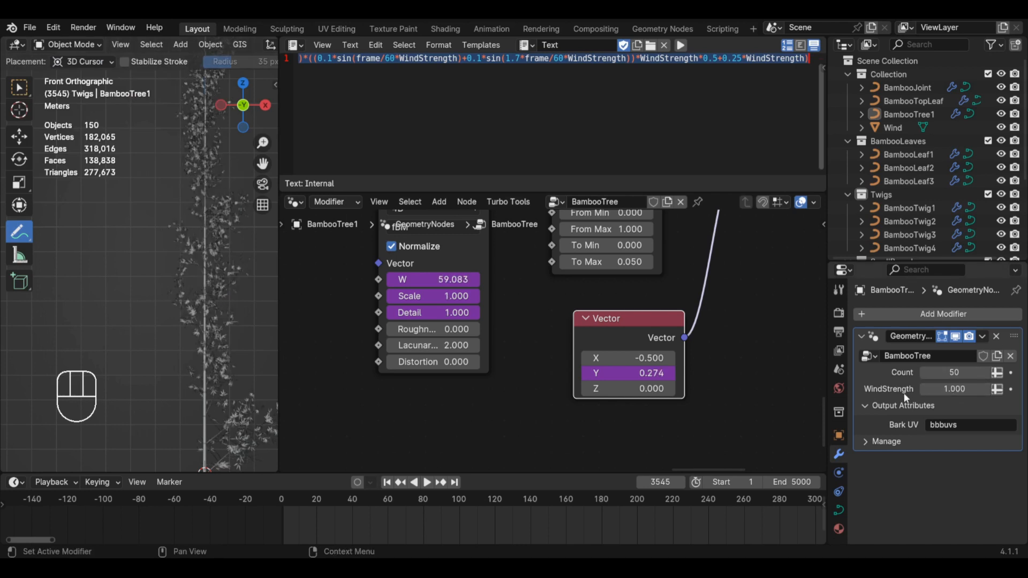
- Annotate the wind-affected twig directions with strokes on both sides of the stem, plus an arrow marking the wind direction
mouse_move(198, 322)
left_mouse_down()
mouse_move(177, 267)
mouse_move(236, 265)
mouse_move(186, 222)
mouse_move(253, 206)
left_mouse_up()
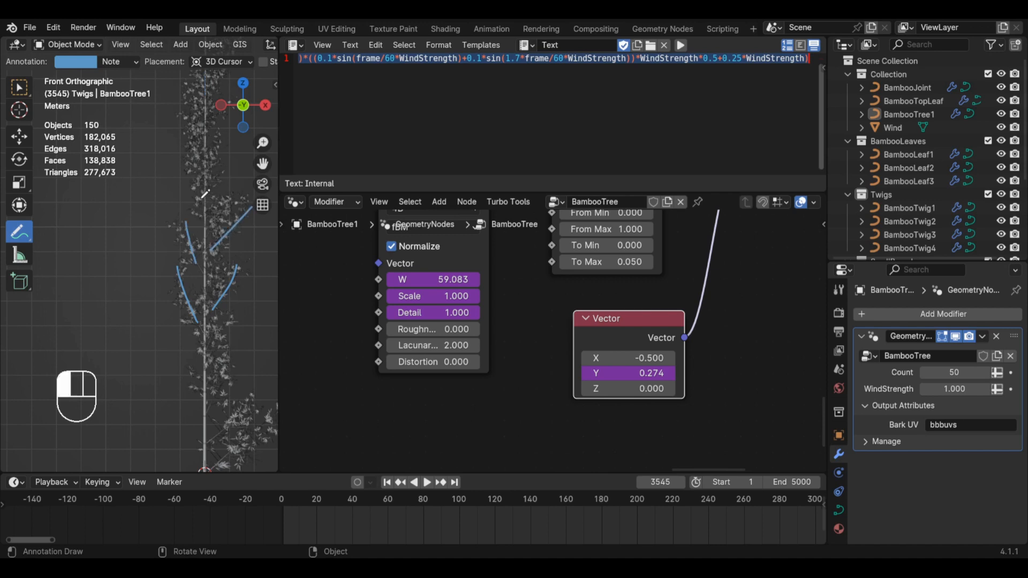
scroll(204, 194, "down", 3)
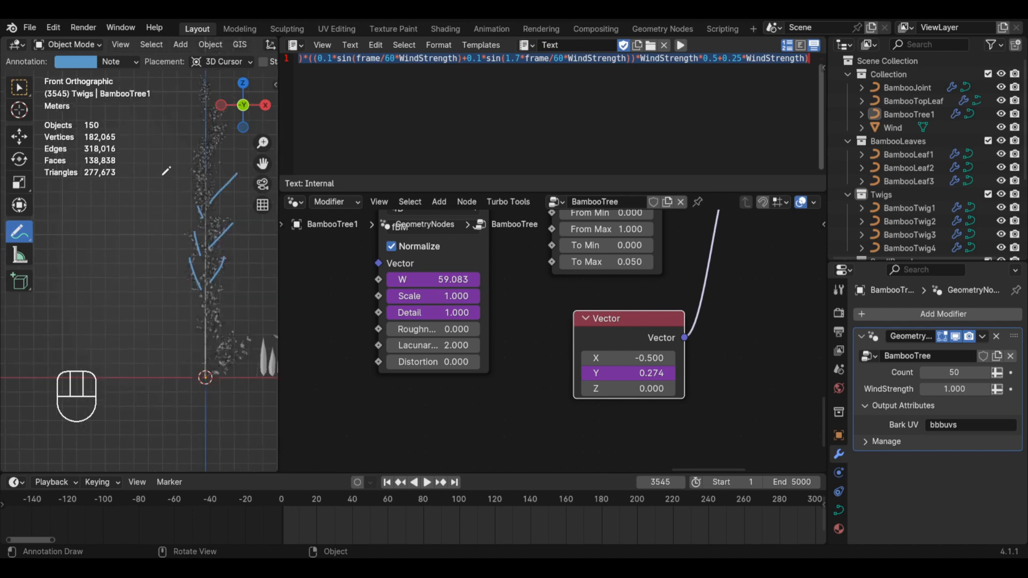
mouse_move(138, 171)
left_mouse_down()
mouse_move(182, 169)
mouse_move(145, 178)
left_mouse_up()
- Set the BambooTree modifier's WindStrength to 2 and briefly play the animation
left_click(951, 392)
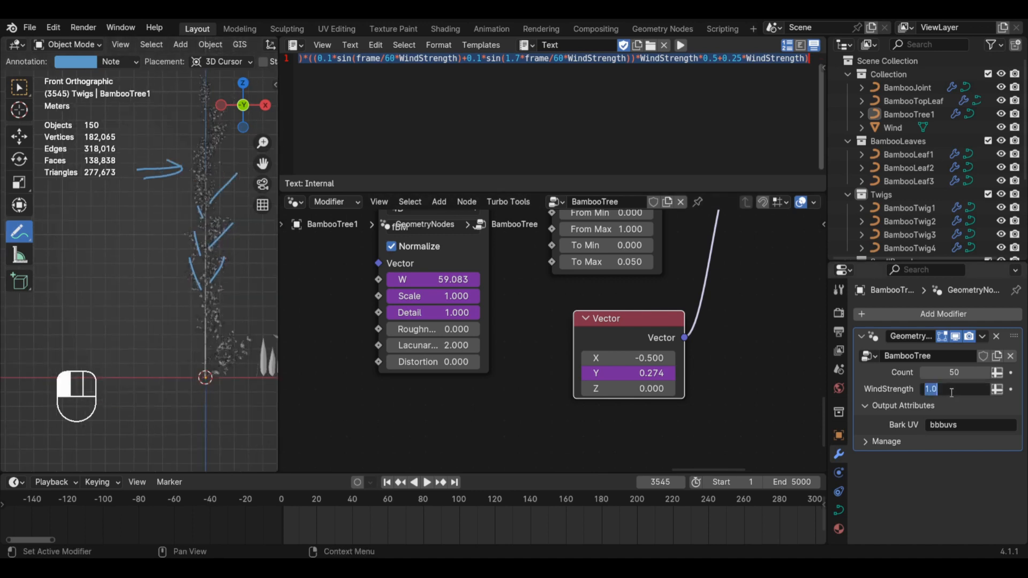
type("2")
key("Return")
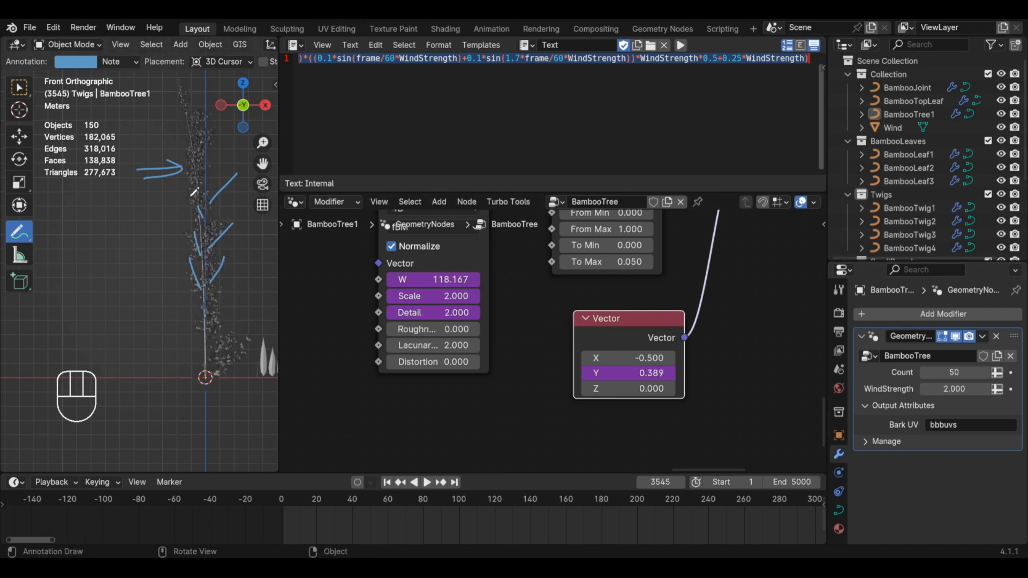
scroll(182, 277, "down", 2)
key("space")
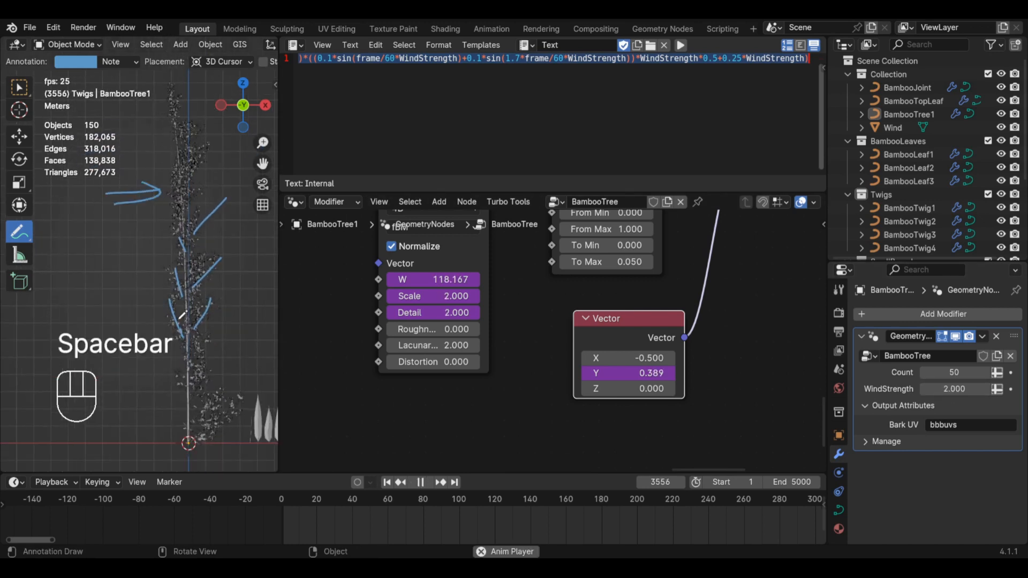
key("space")
- Annotate the strong-wind twig directions with slanted strokes along the stem, delete the annotation layer, and return to the Select tool
left_click_drag(189, 276, 221, 232)
left_click_drag(191, 244, 222, 207)
left_click_drag(186, 214, 225, 167)
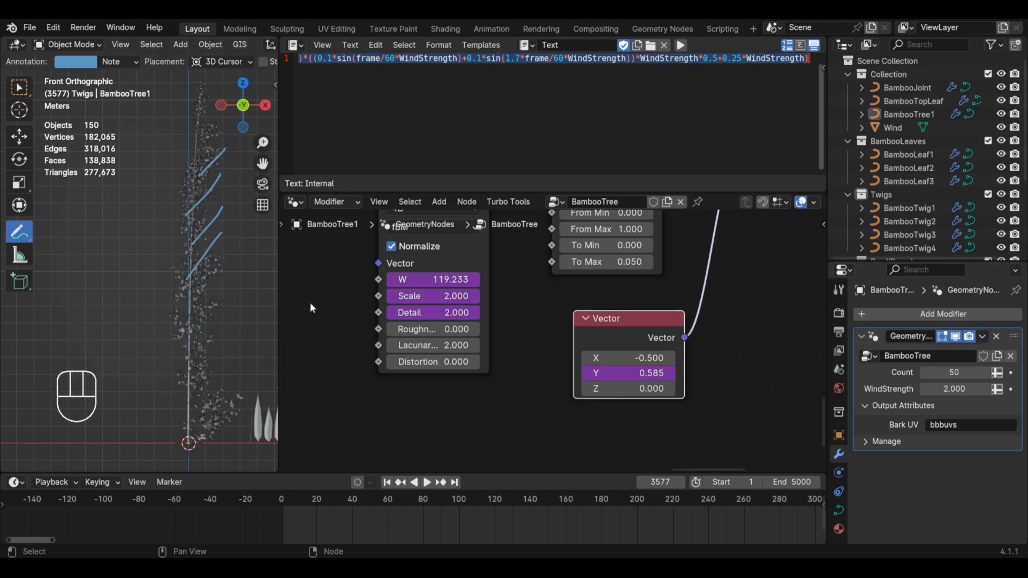
left_click(134, 62)
left_click(204, 117)
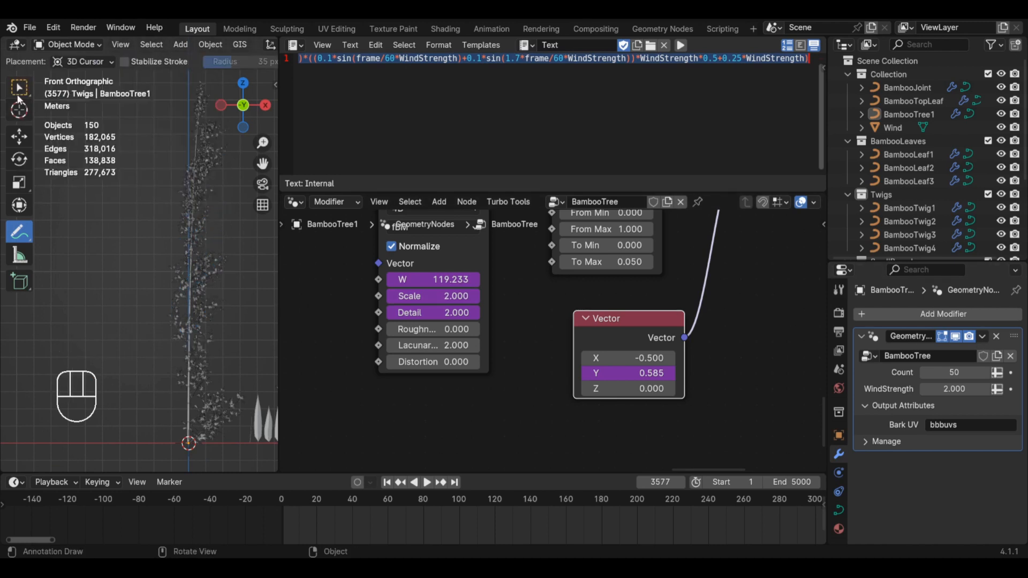
left_click(20, 92)
- Examine how the Vector node feeds the Multiply node in the BambooTree node tree
scroll(664, 346, "down", 2)
middle_click_drag(664, 346, 576, 433)
scroll(590, 356, "down", 3)
scroll(666, 288, "up", 1)
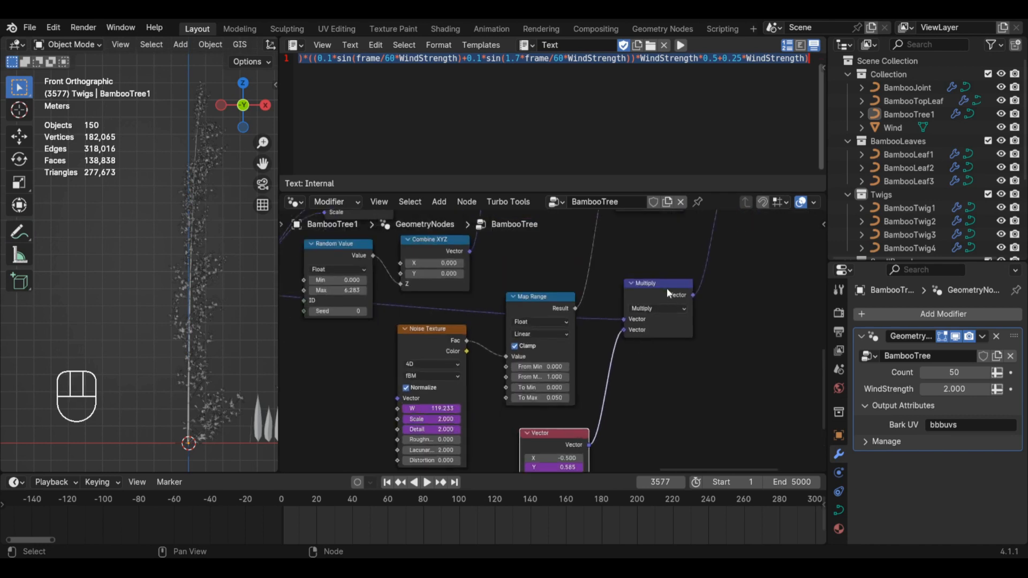
scroll(663, 286, "down", 2)
middle_click_drag(663, 285, 626, 388)
middle_click_drag(645, 350, 673, 223)
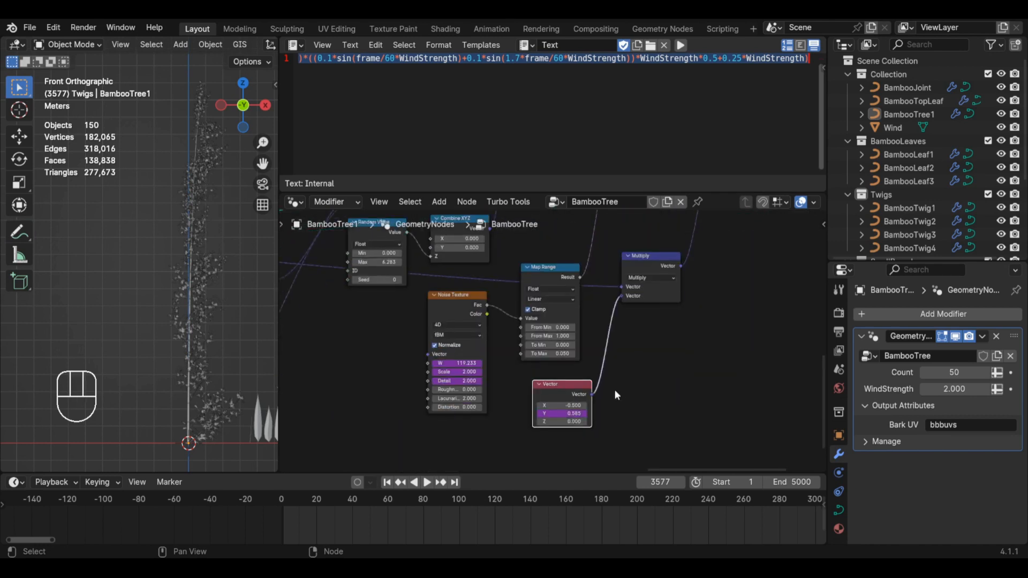
middle_click_drag(615, 390, 643, 357)
- Add a driver to the Vector node's X value and replace its default variable with a new single-property input variable
scroll(594, 357, "up", 6)
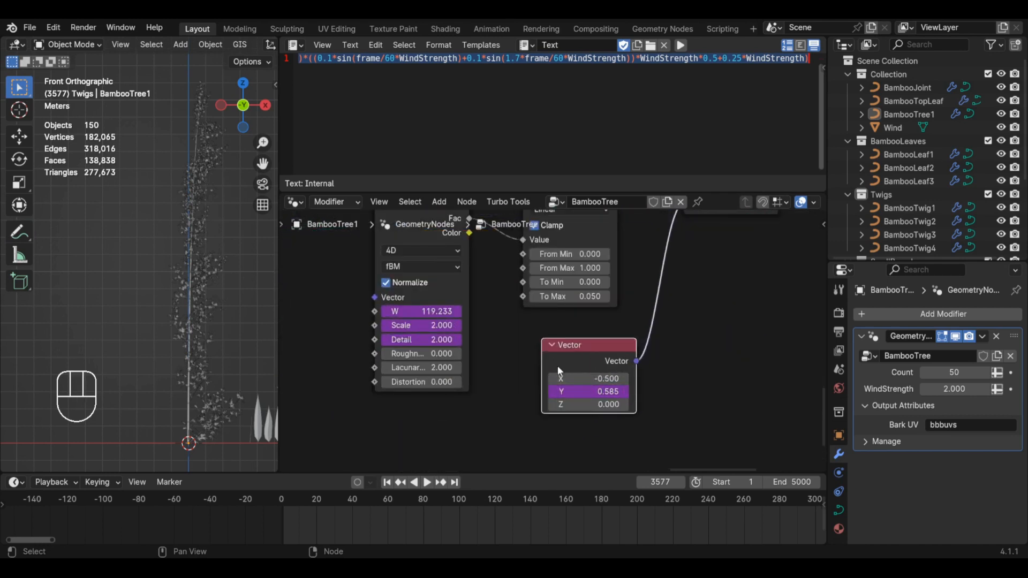
scroll(558, 369, "up", 3)
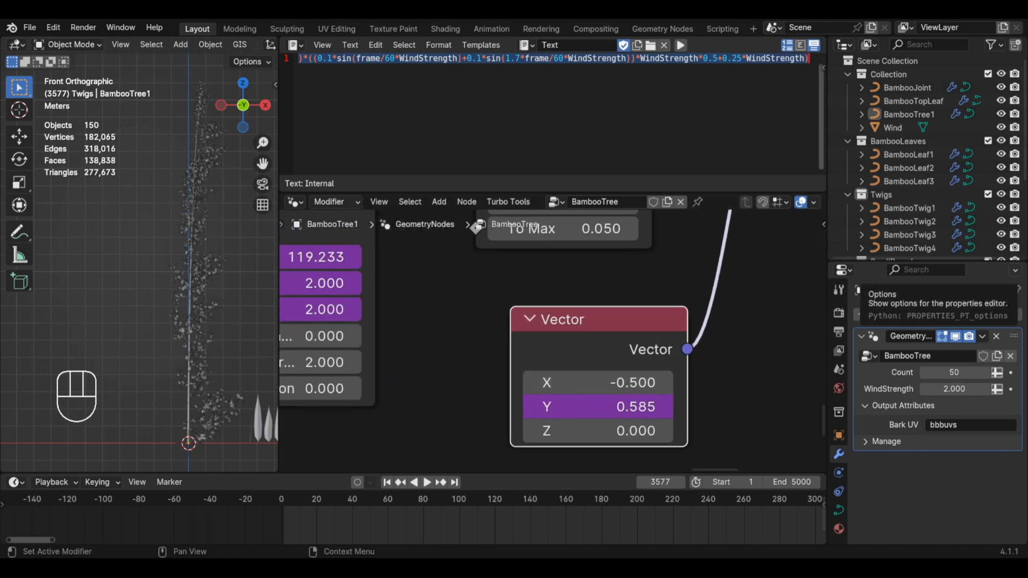
scroll(602, 379, "up", 1)
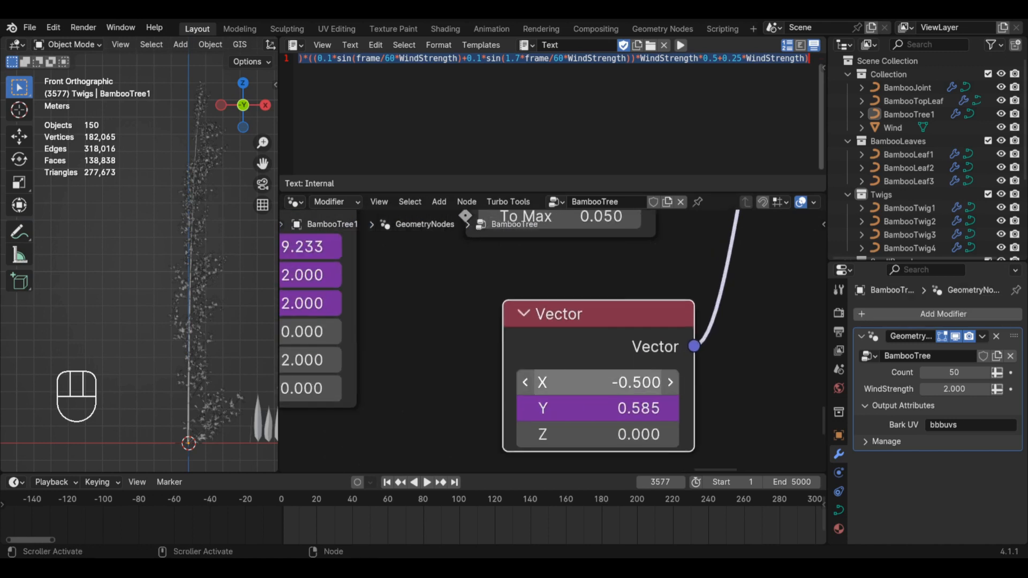
left_click(600, 407)
left_click(743, 403)
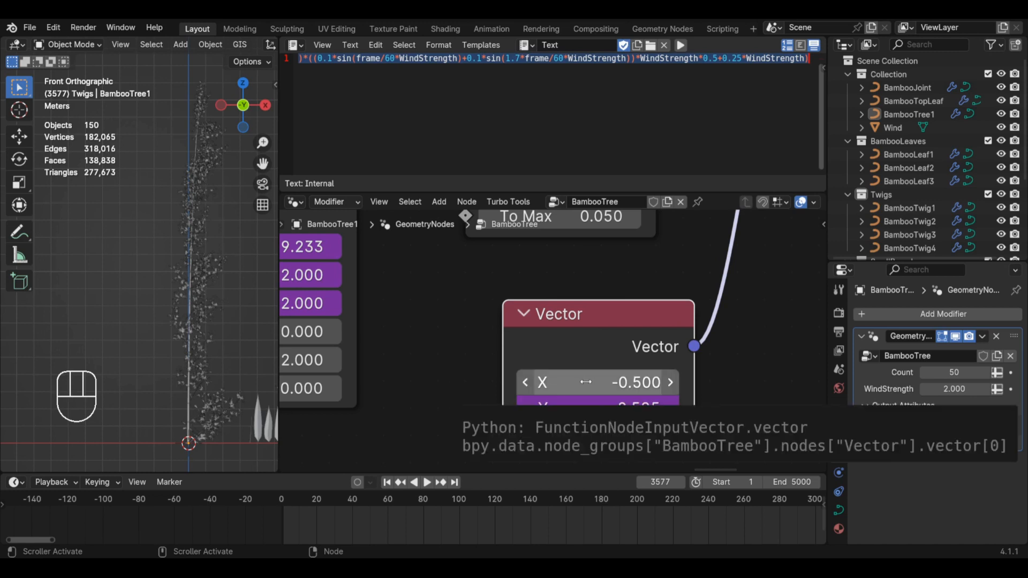
right_click(585, 382)
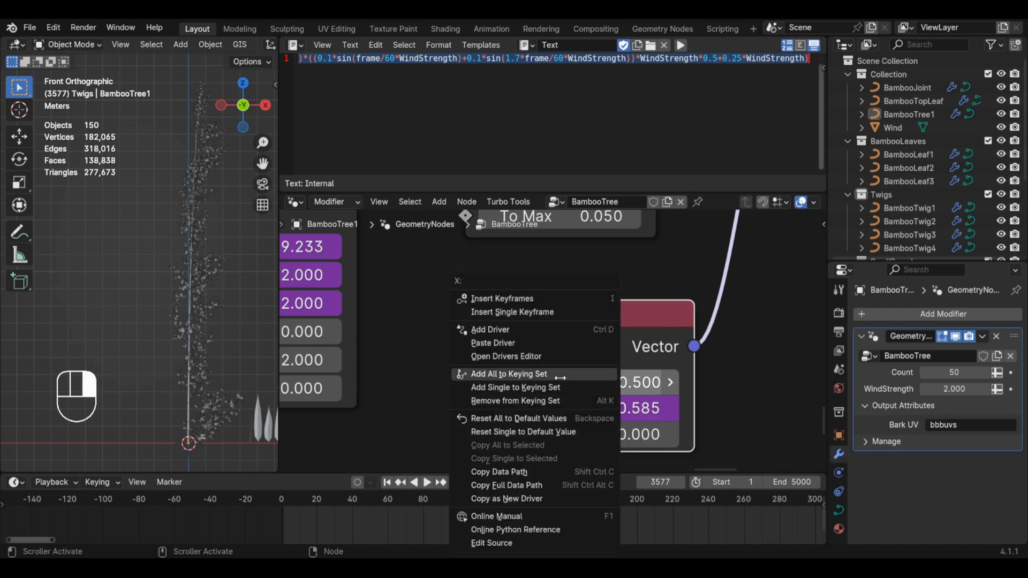
left_click(525, 333)
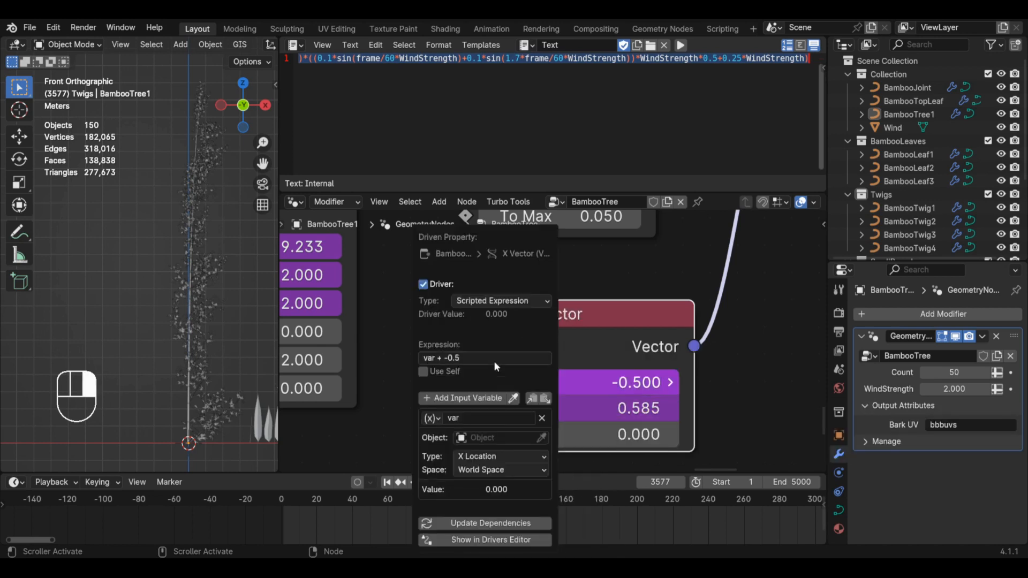
left_click(541, 418)
left_click(485, 412)
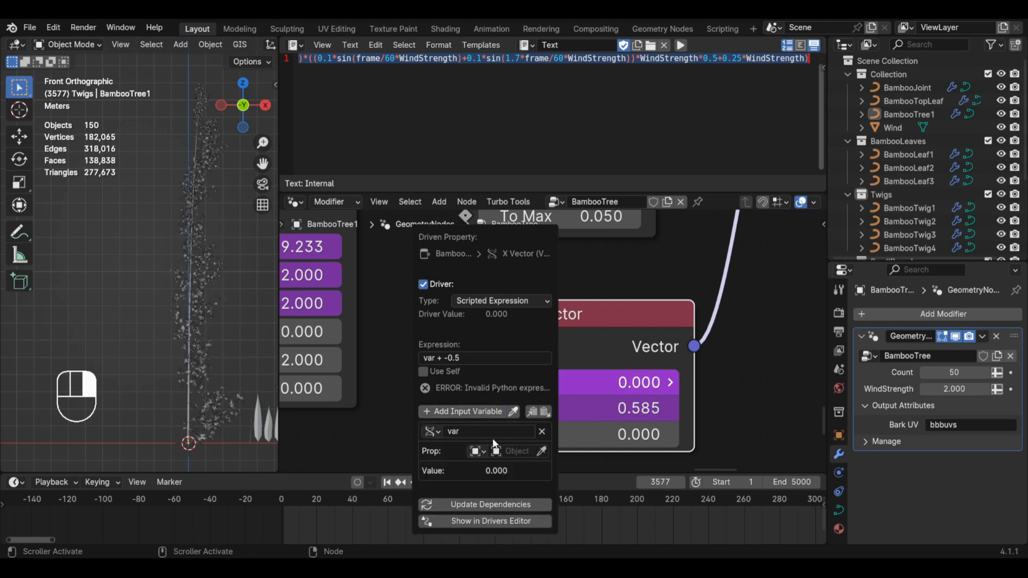
- Target the X driver's input variable at the Wind object and try to paste its data path
left_click(514, 451)
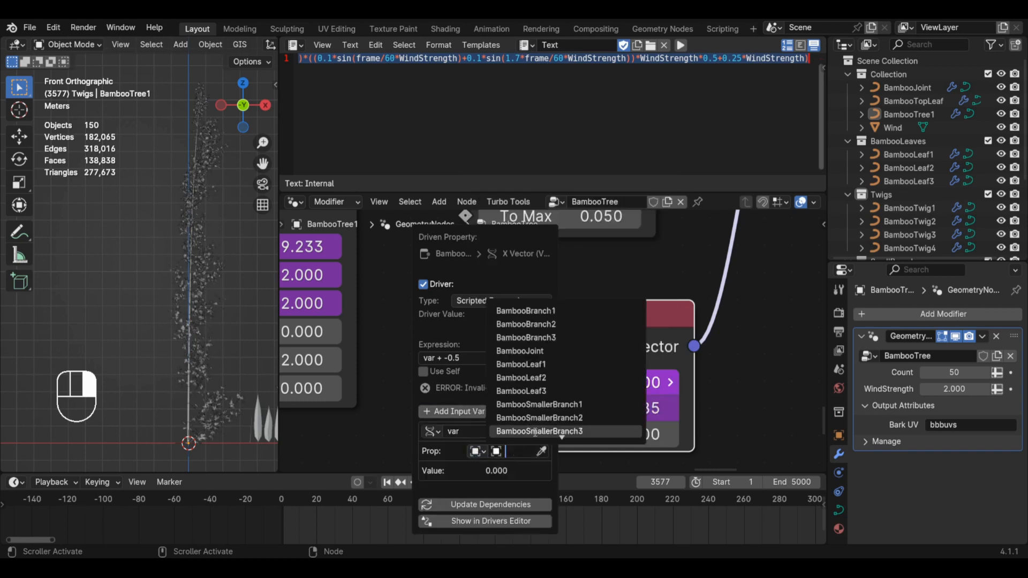
scroll(535, 432, "down", 2)
left_click(528, 432)
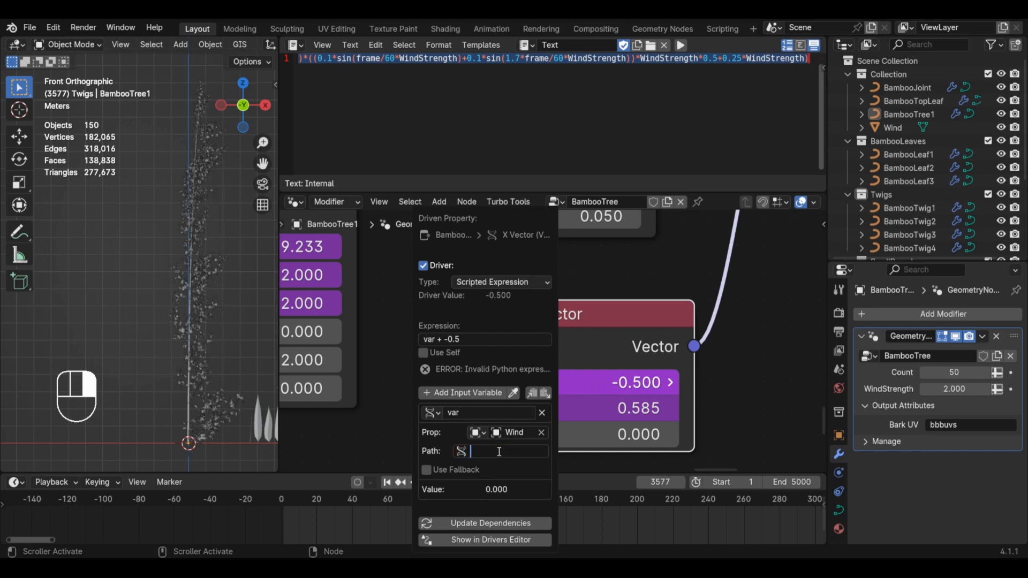
key("ctrl+v")
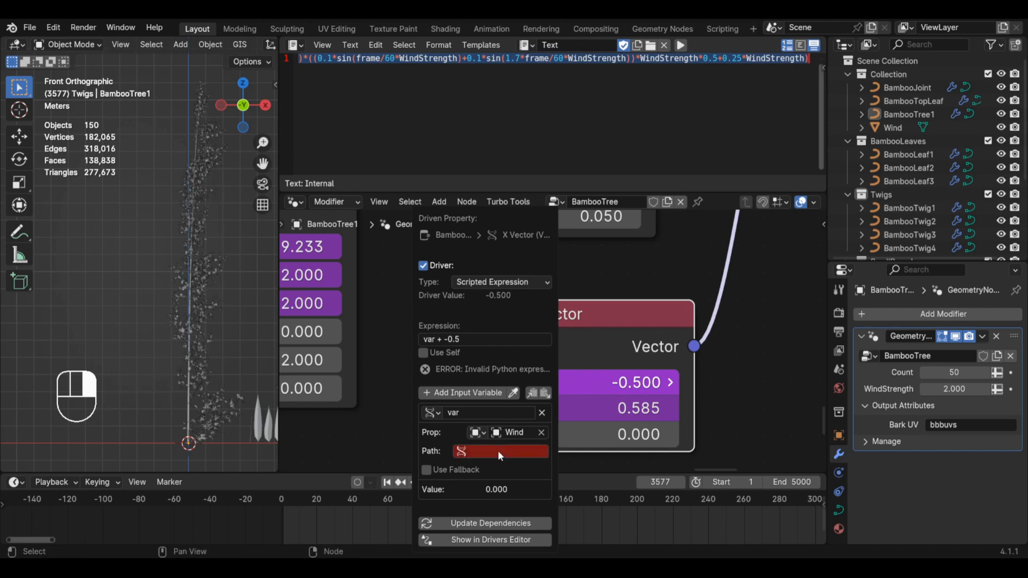
- Copy the data path of the Wind object's Z rotation and reselect the bamboo tree
middle_click_drag(175, 416, 155, 401)
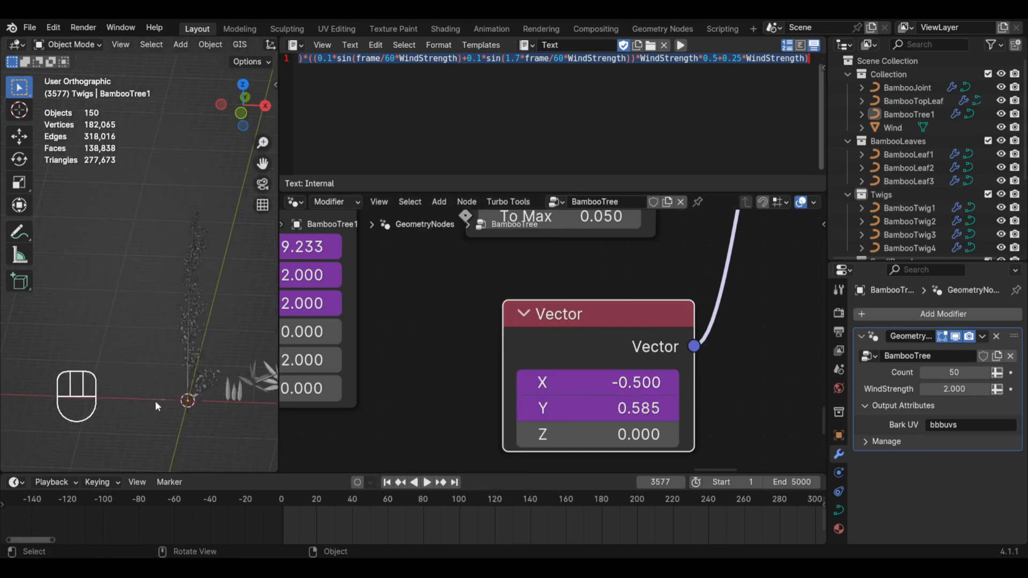
left_click(155, 401)
key("n")
right_click(195, 191)
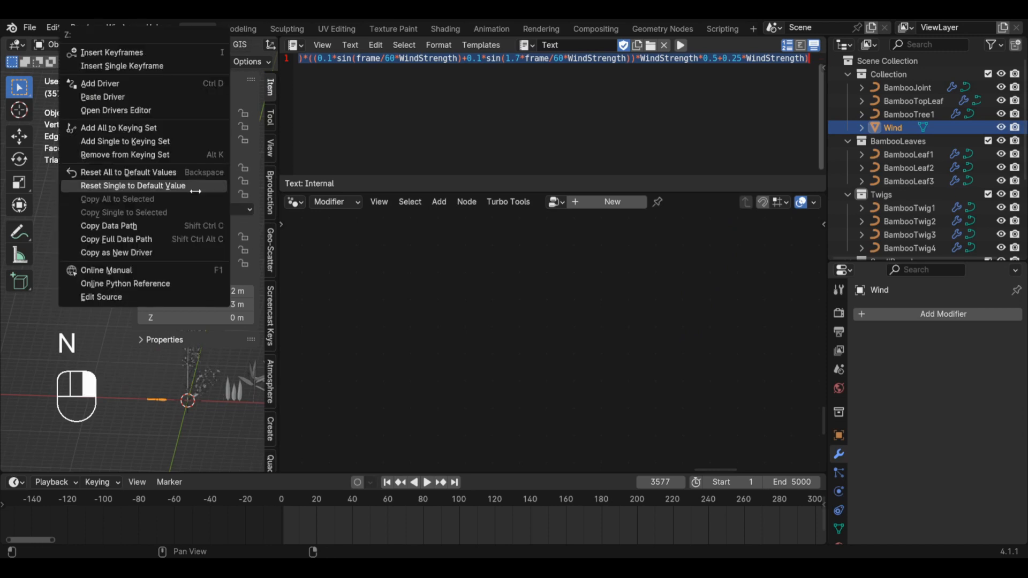
left_click(193, 226)
left_click(193, 360)
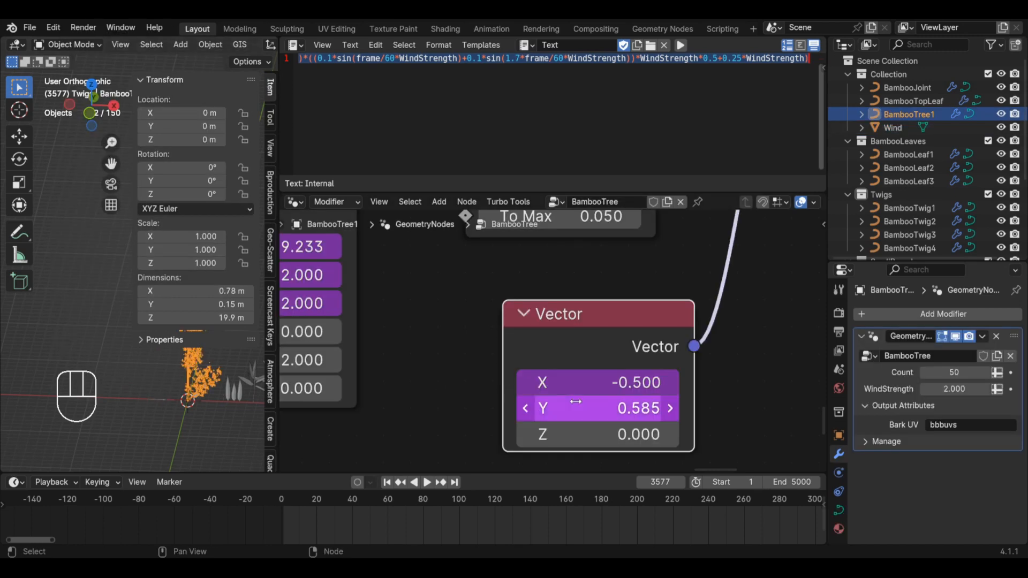
- Set the path of the X driver's Wind variable to rotation_euler[2]
left_click(578, 382)
key("Escape")
right_click(633, 380)
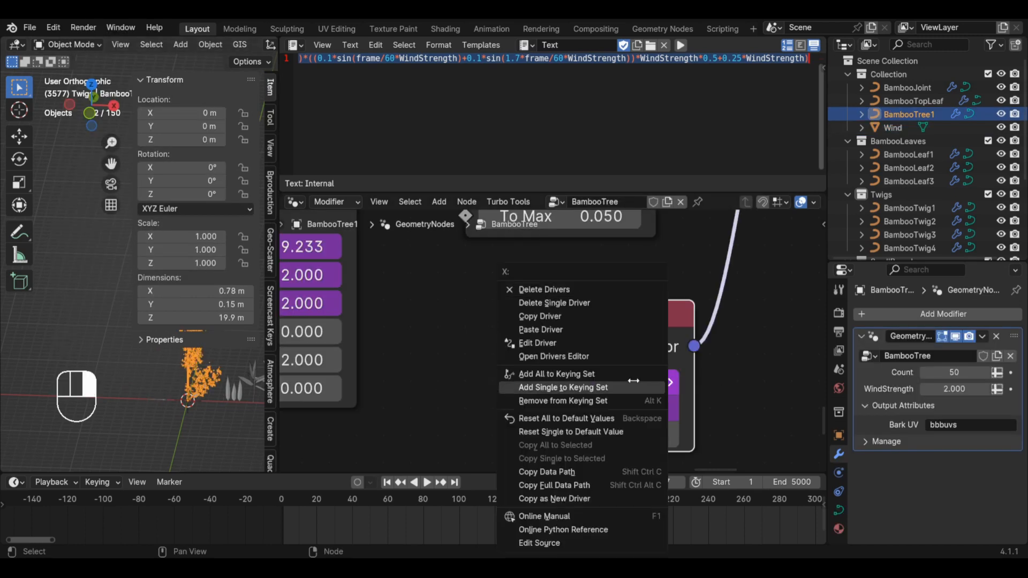
left_click(537, 342)
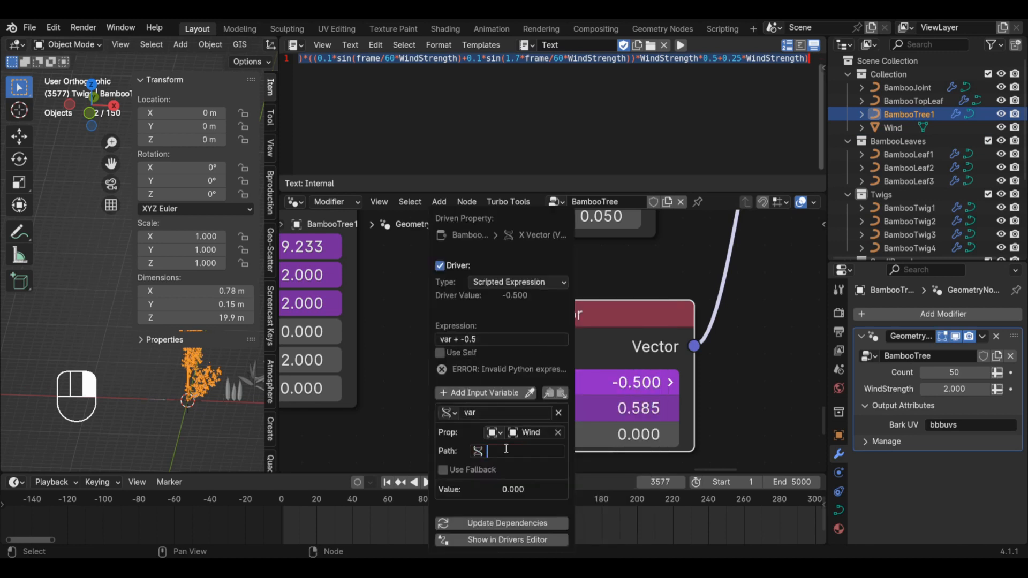
type("rotation_euler[2]")
key("Return")
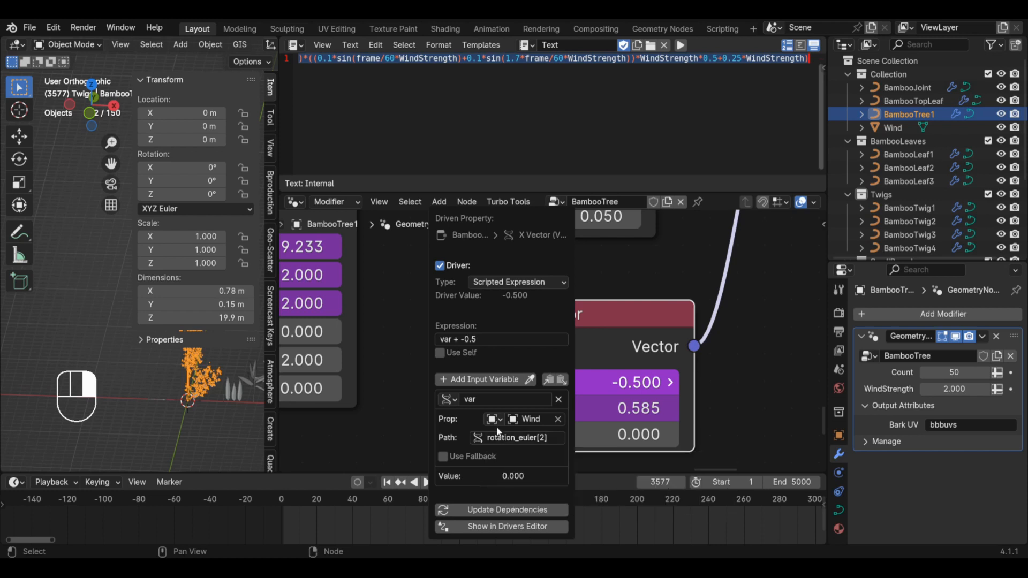
- Name the driver's first variable WindDirection and add a second input variable targeting the BambooTree1 object
type("WindDirection")
key("Return")
left_click(495, 394)
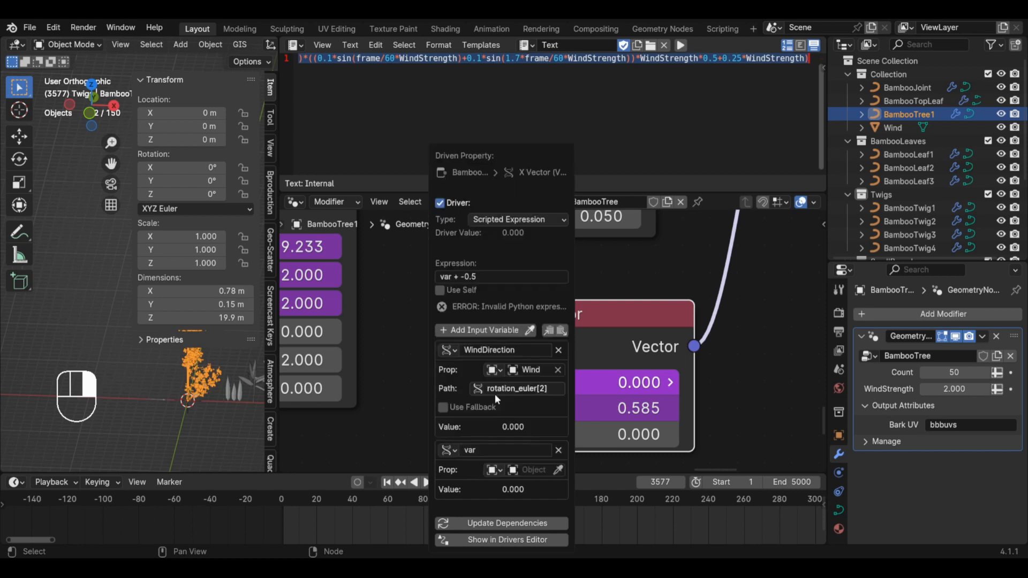
left_click(529, 471)
scroll(555, 423, "down", 4)
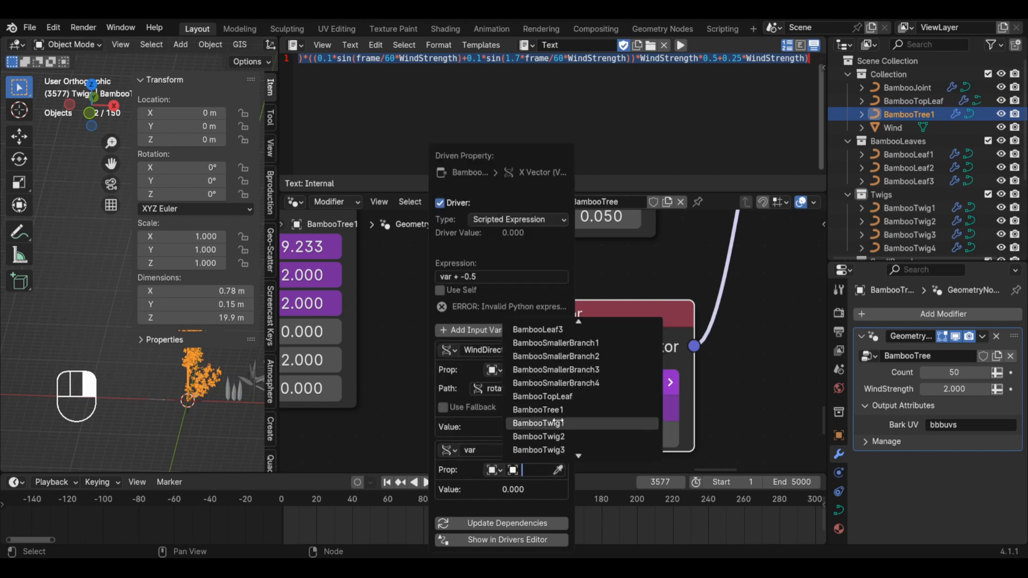
left_click(554, 423)
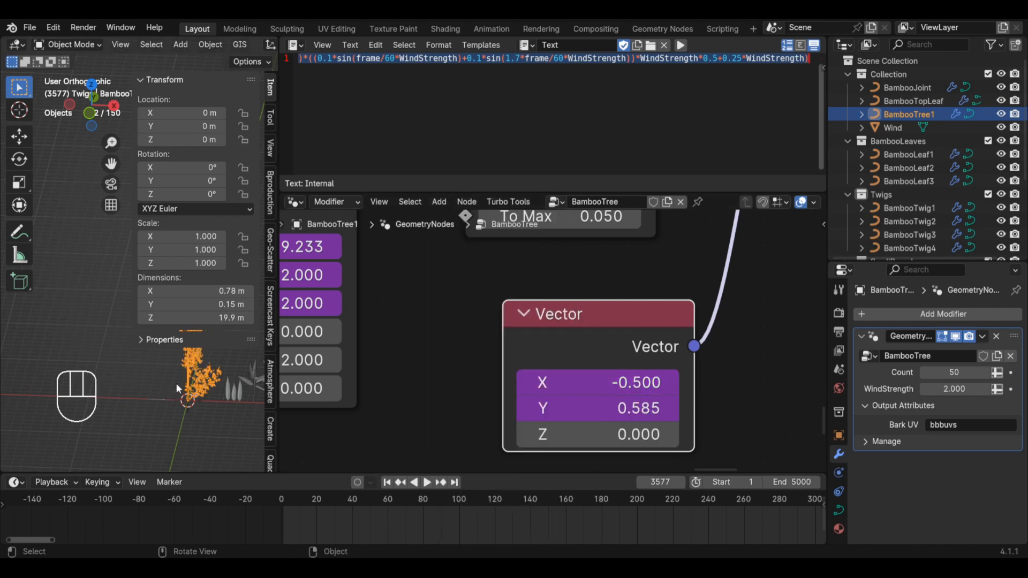
- Copy the data path of the modifier's WindStrength and use it as the path of the X driver's second variable
right_click(951, 390)
left_click(914, 393)
right_click(601, 382)
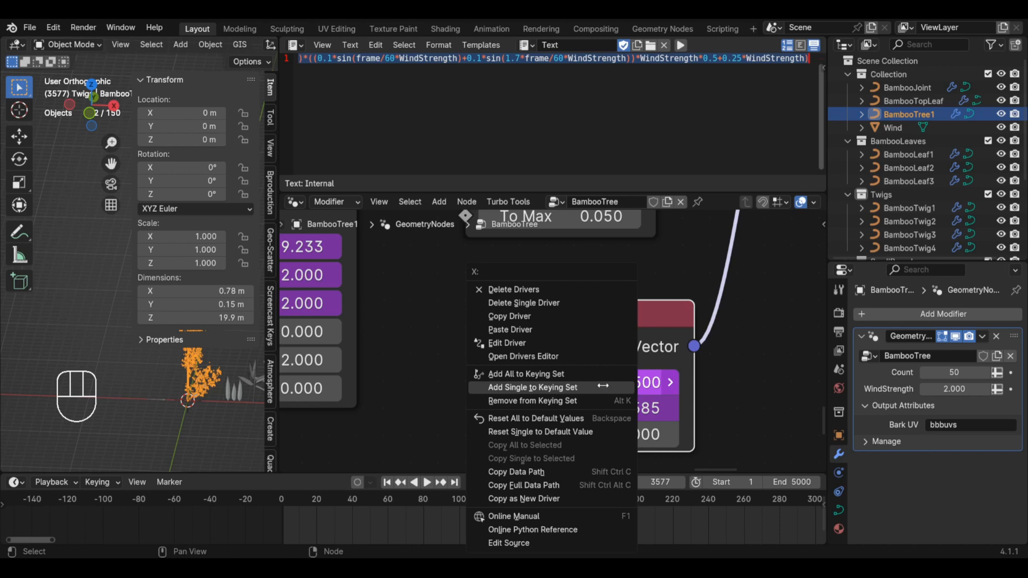
left_click(530, 342)
left_click(491, 451)
key("ctrl+v")
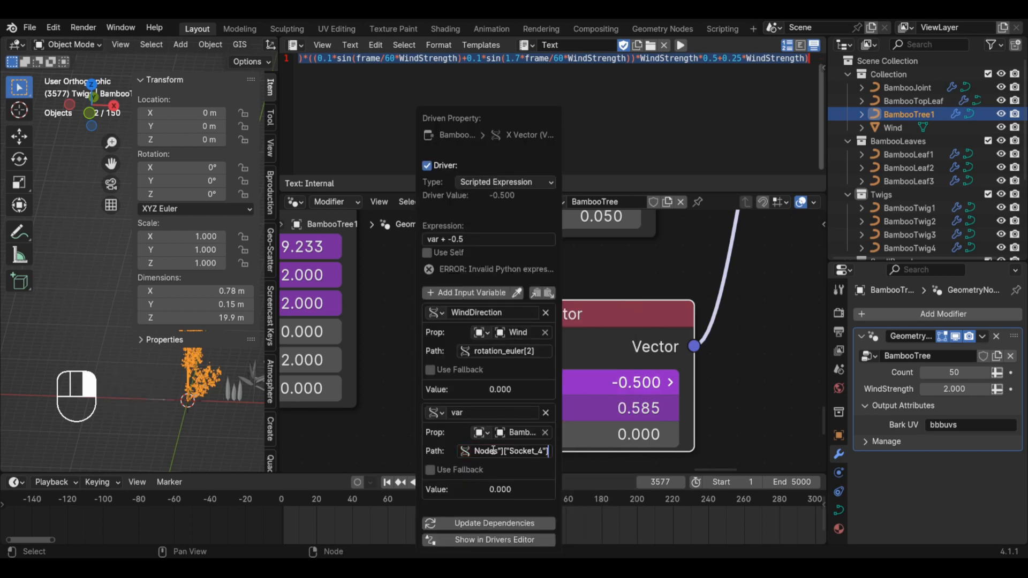
key("Return")
- Name the X driver's second variable WindStrength
left_click(492, 399)
type("WindSt")
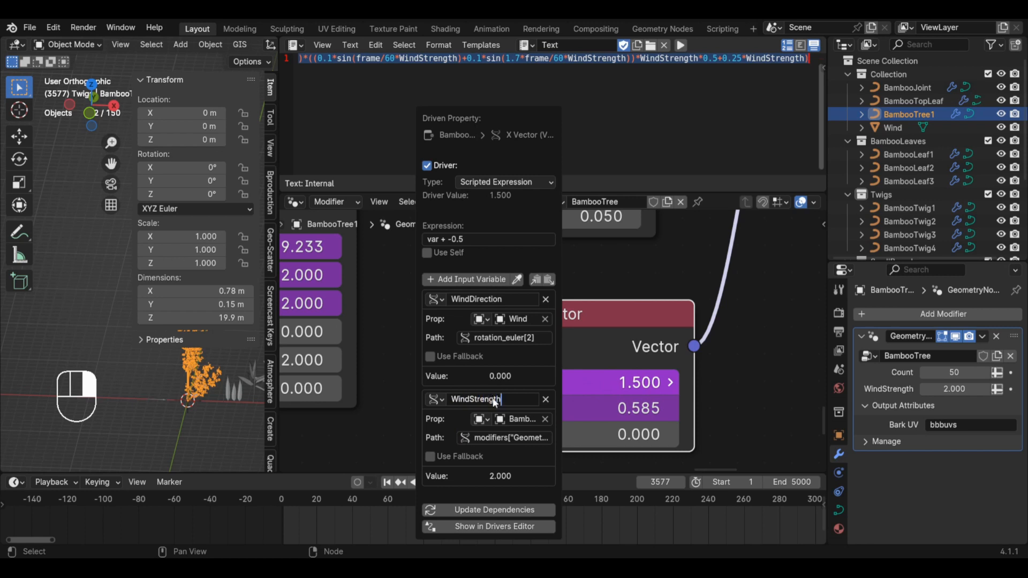
type("rength")
key("Return")
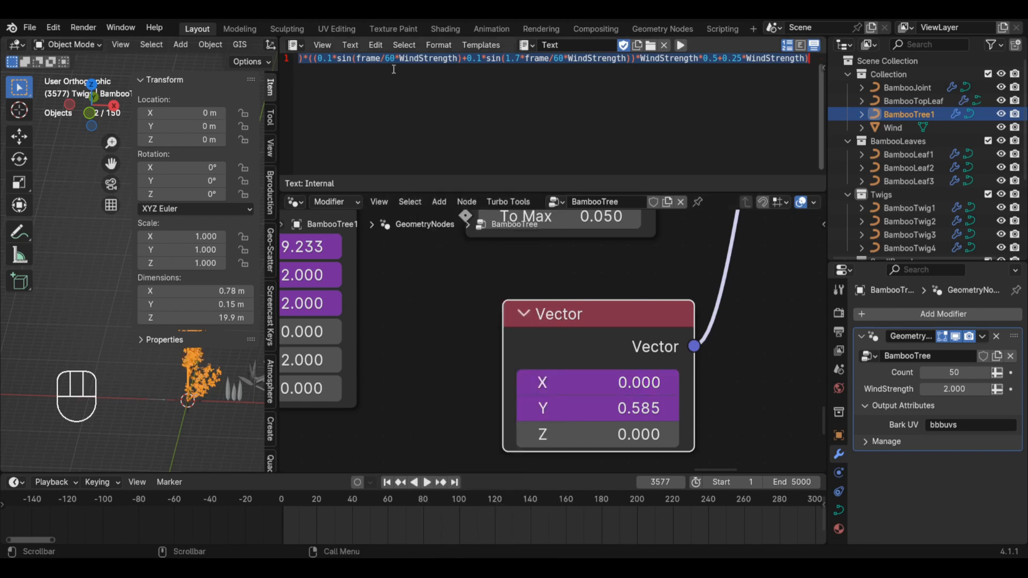
- Copy the full wind expression from the text block and paste it as the expression of the Vector node's X driver
right_click(633, 67)
left_click(589, 54)
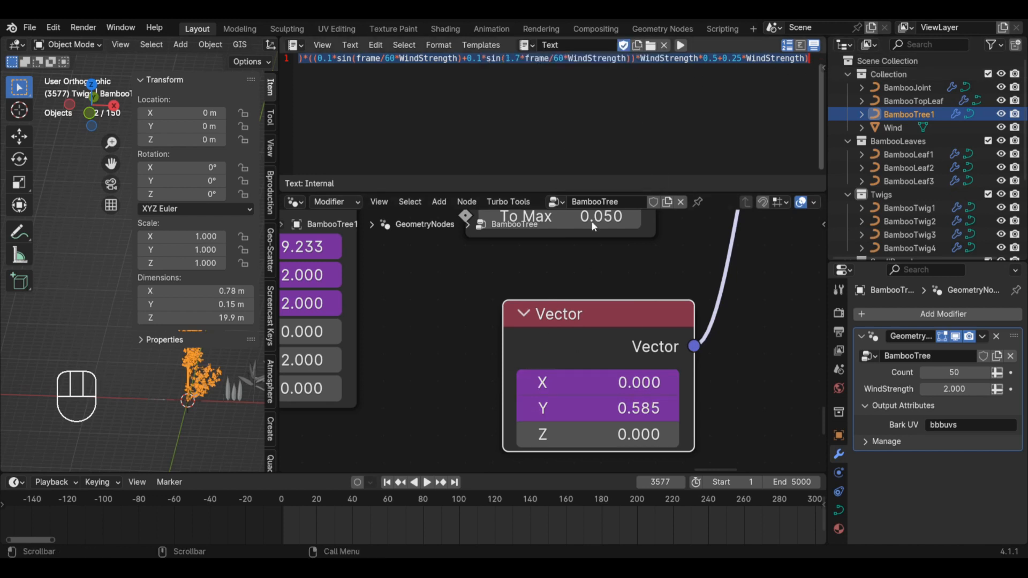
right_click(581, 371)
left_click(518, 346)
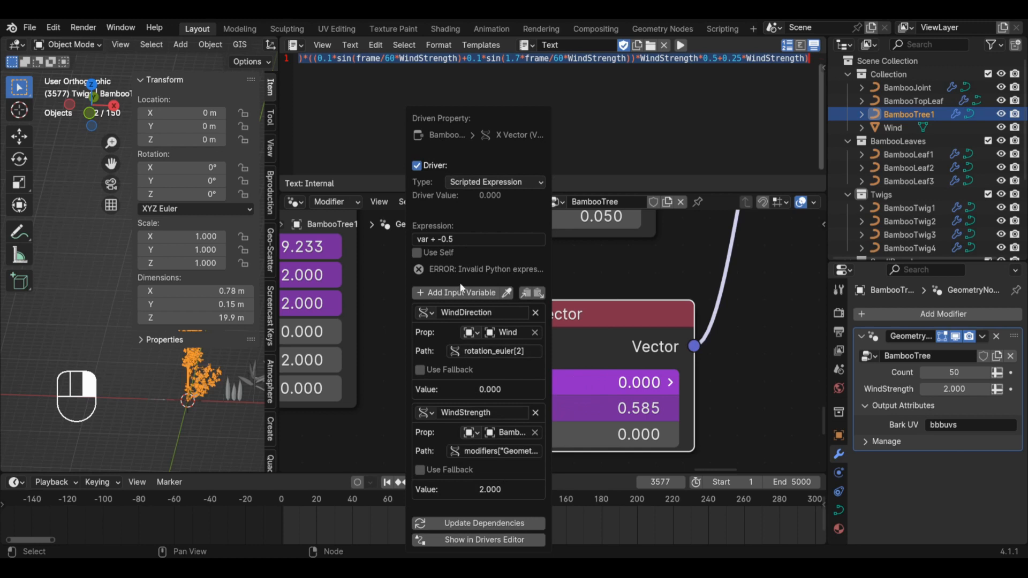
key("ctrl+v")
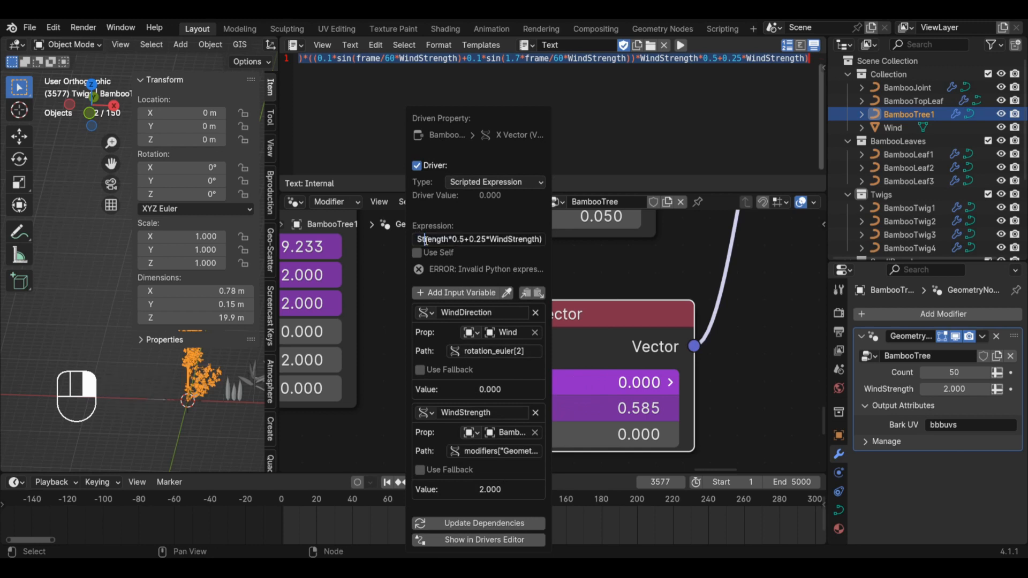
- Replace the leading cos with sin in the X driver's expression so it begins with sin(WindDirection)
key("Left")
key("Left")
key("Left")
key("Left")
key("Left")
key("Left")
key("Left")
key("Left")
key("Left")
key("Left")
key("Left")
key("Left")
key("Left")
key("Left")
key("Left")
key("Left")
key("Left")
key("Left")
key("Left")
key("Left")
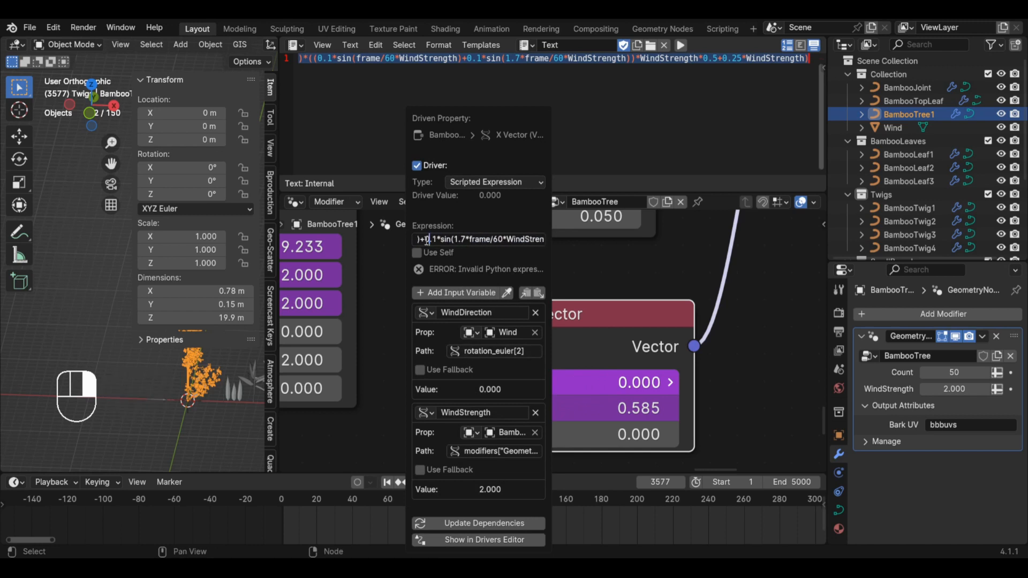
key("Left")
key("Left")
key("Left")
key("Left")
key("Left")
key("Left")
key("Left")
key("Left")
key("Left")
key("Left")
key("Left")
key("Left")
key("Left")
key("Left")
key("Left")
key("Left")
key("Left")
key("Left")
key("Left")
key("Left")
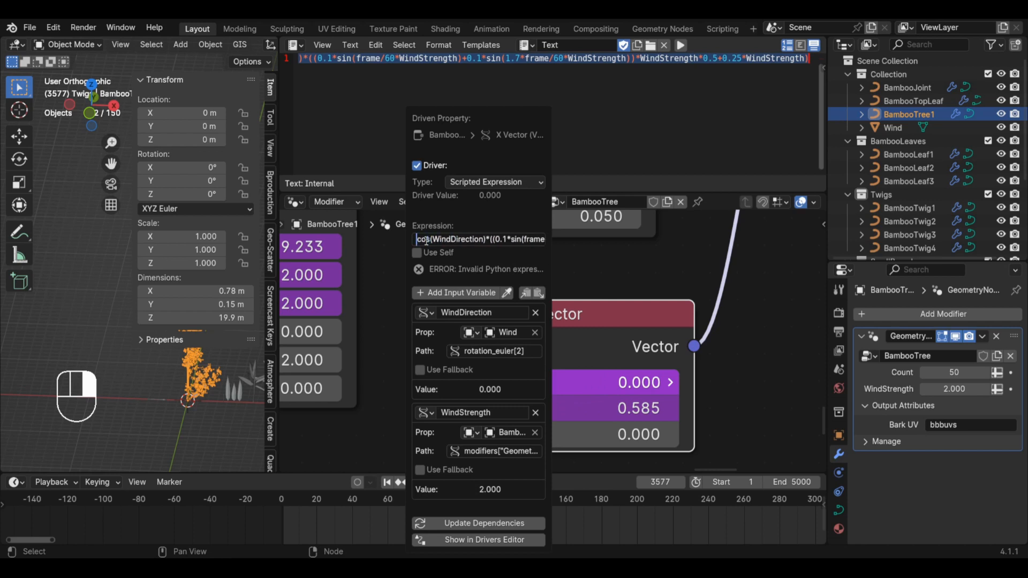
key("Right")
key("BackSpace")
key("BackSpace")
key("BackSpace")
type("sin")
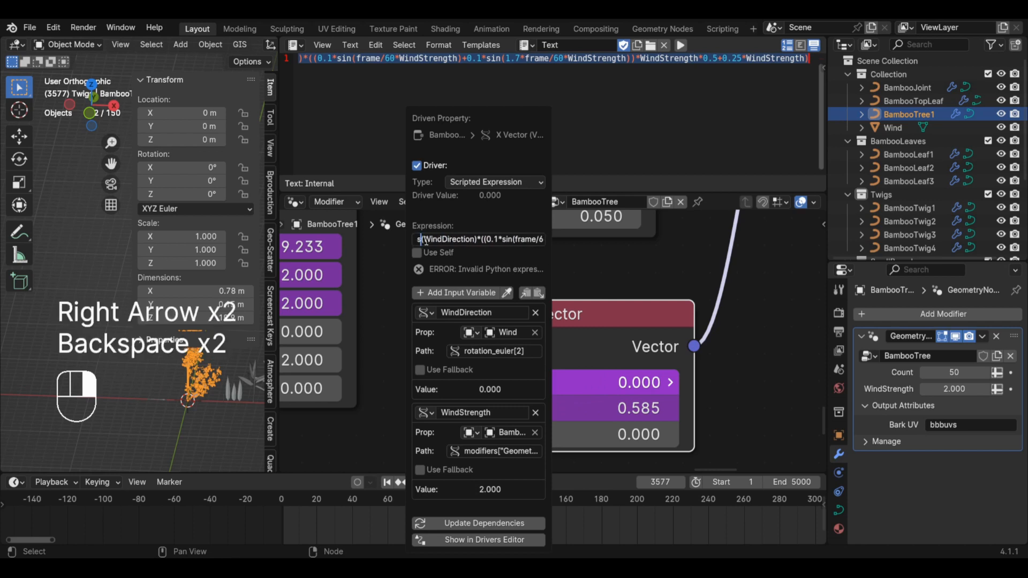
key("Return")
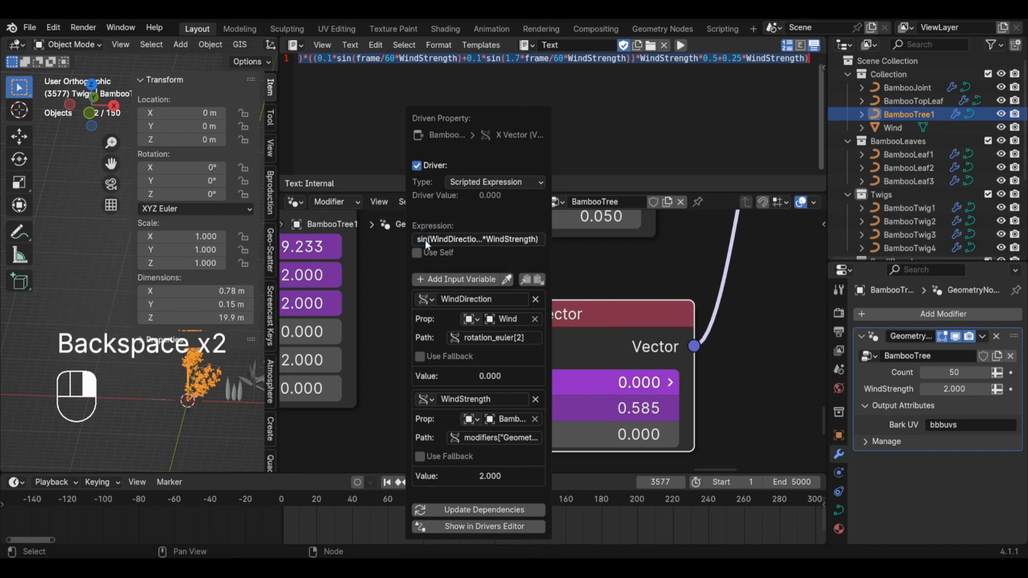
- Play the animation and rotate the Wind arrow to point along the Y axis to test the tree's bend direction
key("space")
key("n")
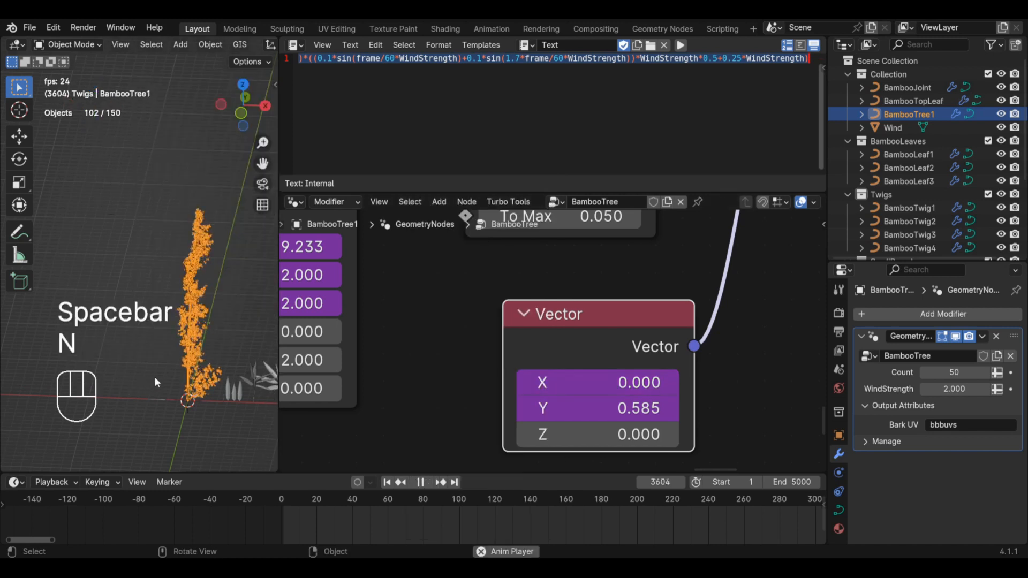
left_click(159, 395)
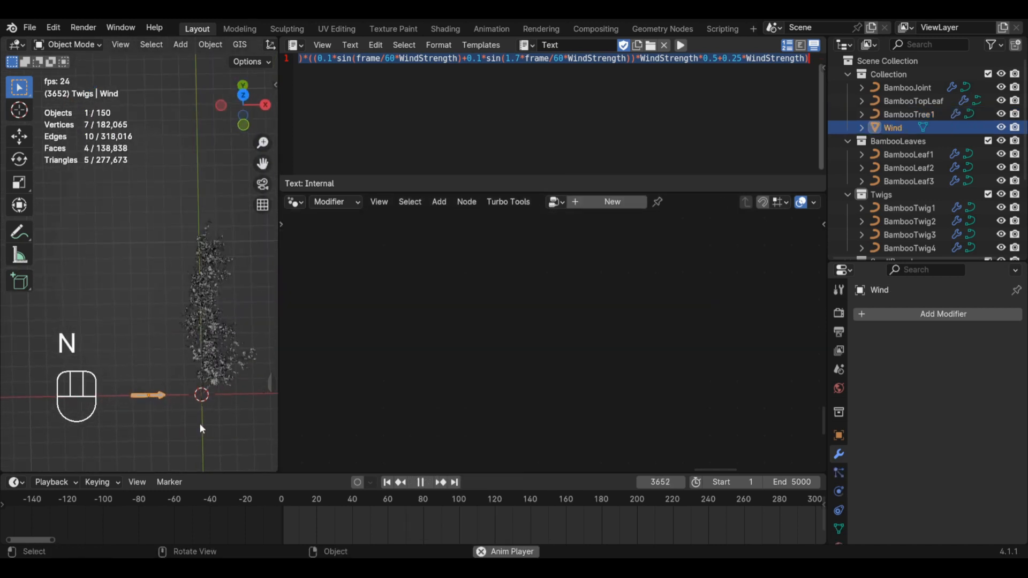
key("r")
left_click(171, 356)
middle_click_drag(171, 356, 218, 354)
left_click(183, 316)
key("alt+a")
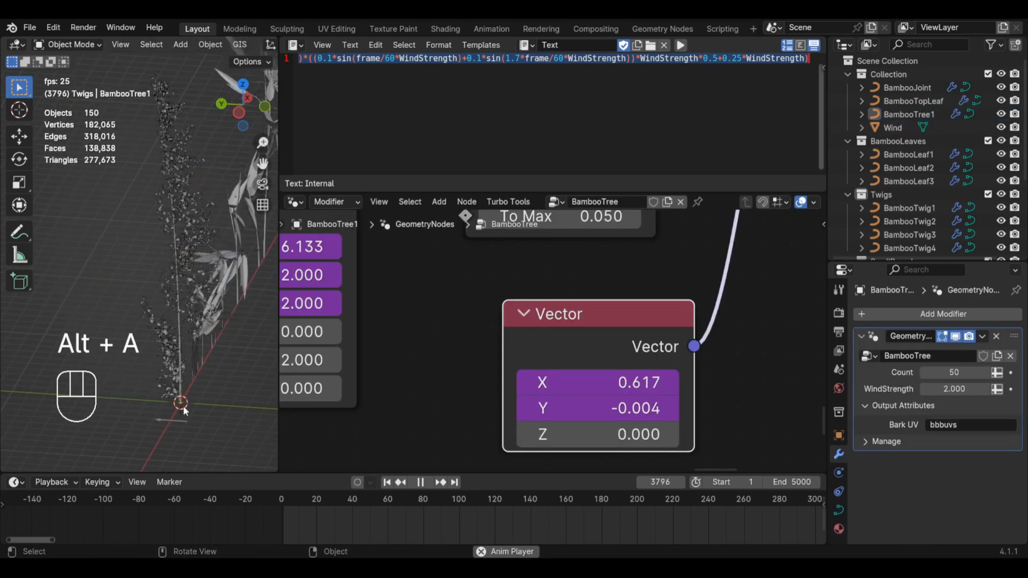
- Set the bamboo tree modifier's WindStrength to 3 and compare the tree's bend with the Wind arrow's direction
left_click(179, 422)
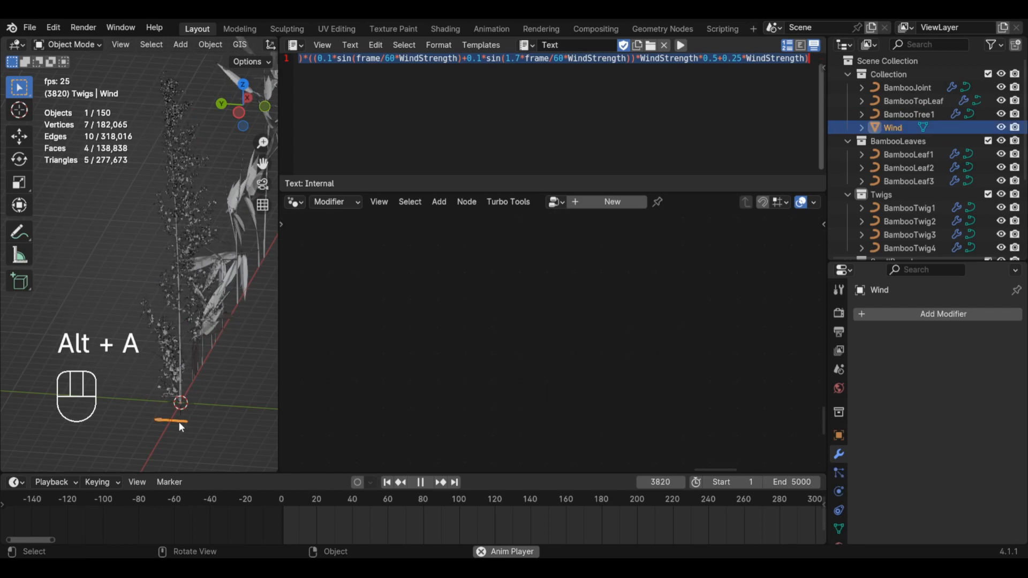
left_click(182, 395)
double_click(957, 389)
type("3")
key("Return")
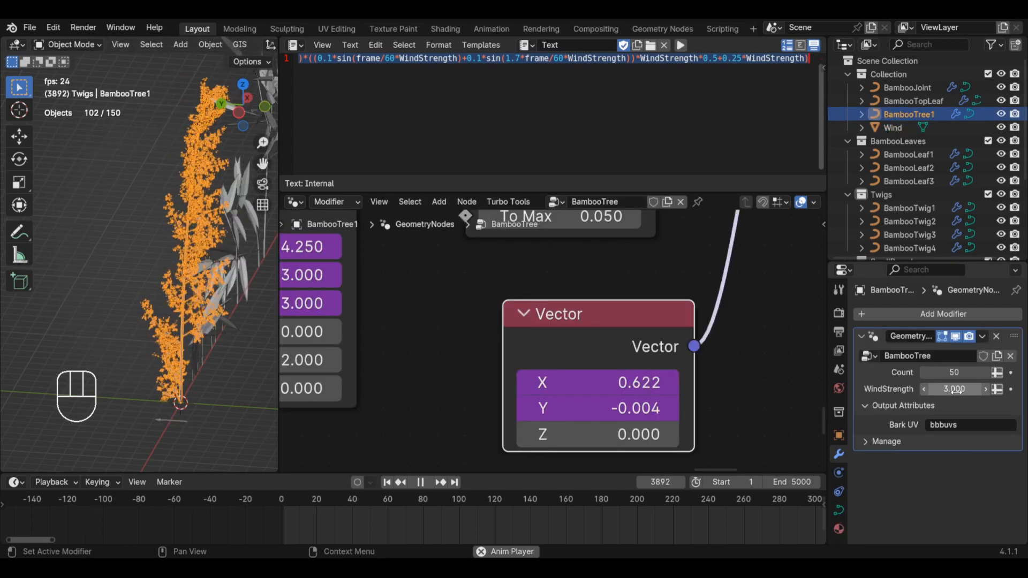
middle_click_drag(227, 283, 179, 421)
left_click(178, 421)
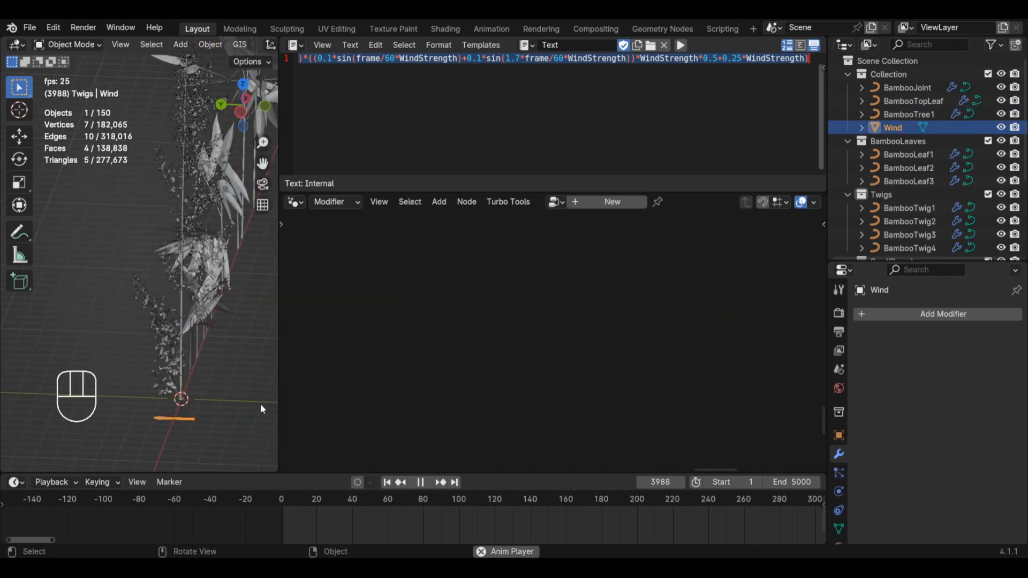
- Negate the Vector node's X driver expression by adding a minus sign before sin(WindDirection), and check the tree's bend
left_click(170, 364)
double_click(598, 382)
left_click(541, 382)
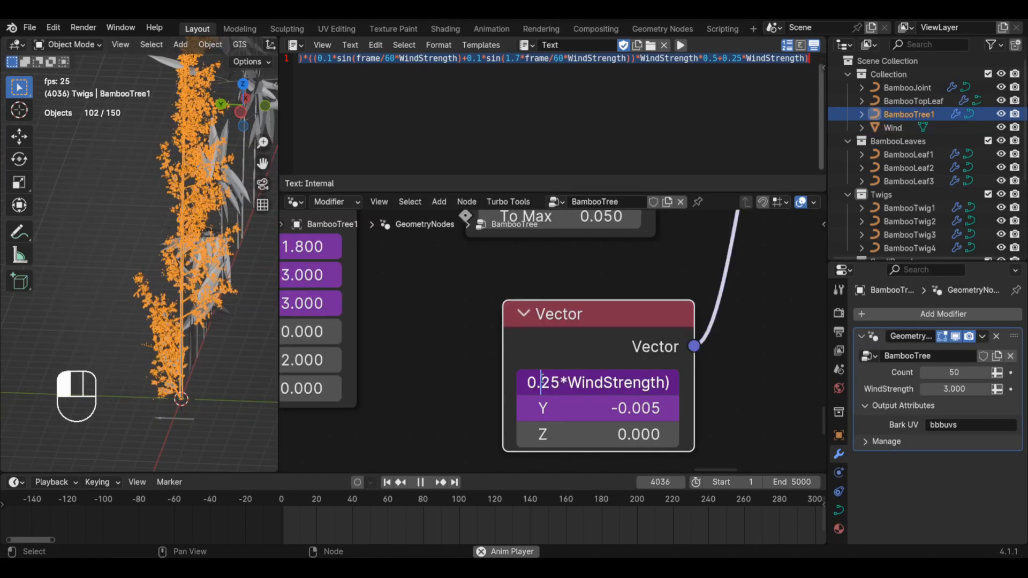
key("Left")
key("Left")
key("Left")
key("Left")
key("Left")
key("Left")
key("Left")
key("Left")
key("Left")
key("Left")
key("Left")
key("Left")
key("Left")
key("Left")
key("Left")
key("Left")
key("Left")
key("Left")
key("Left")
key("Left")
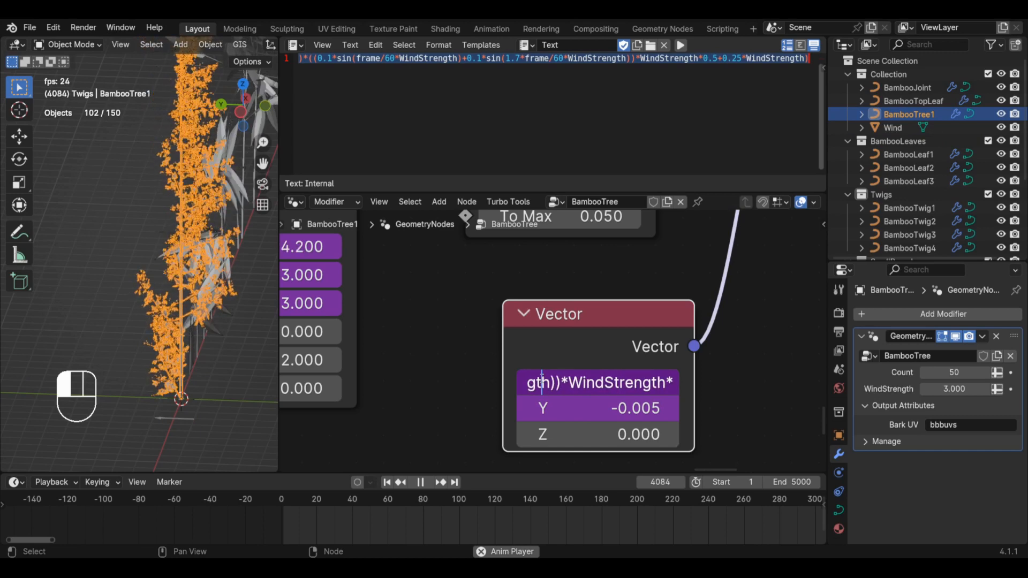
key("Left")
key("Left")
key("Left")
key("Left")
key("Left")
key("Left")
key("Left")
key("Left")
key("Left")
key("Left")
key("Left")
key("Left")
key("Left")
key("Left")
key("Left")
key("Left")
key("Left")
key("Left")
key("Left")
key("Left")
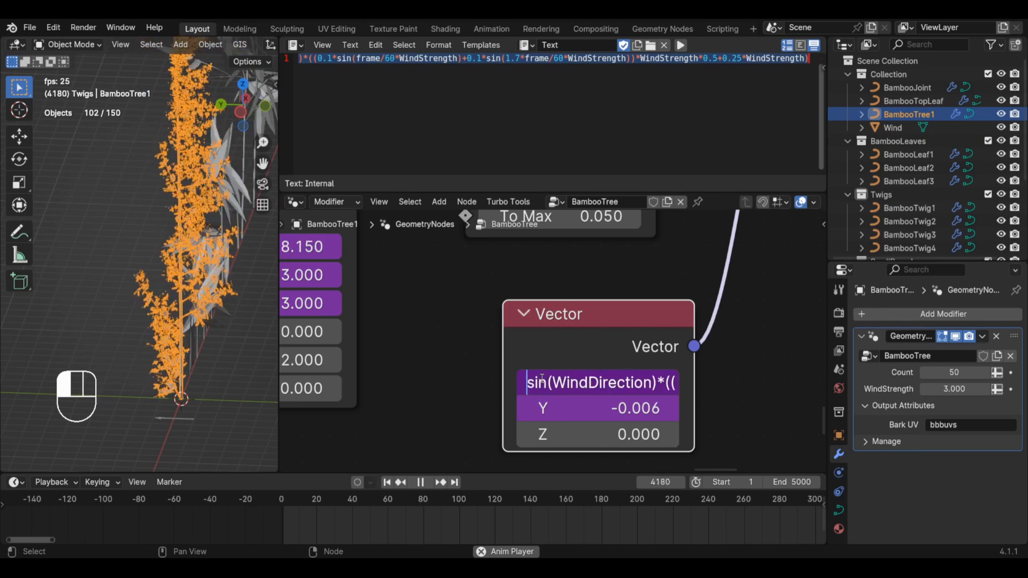
type("-")
key("Return")
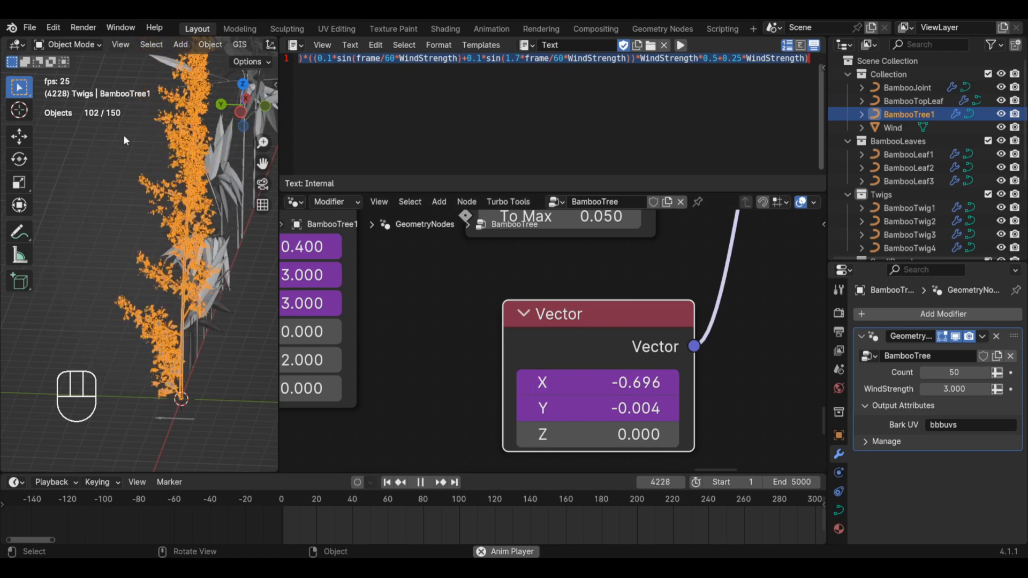
middle_click_drag(207, 259, 57, 256)
middle_click_drag(184, 251, 257, 218)
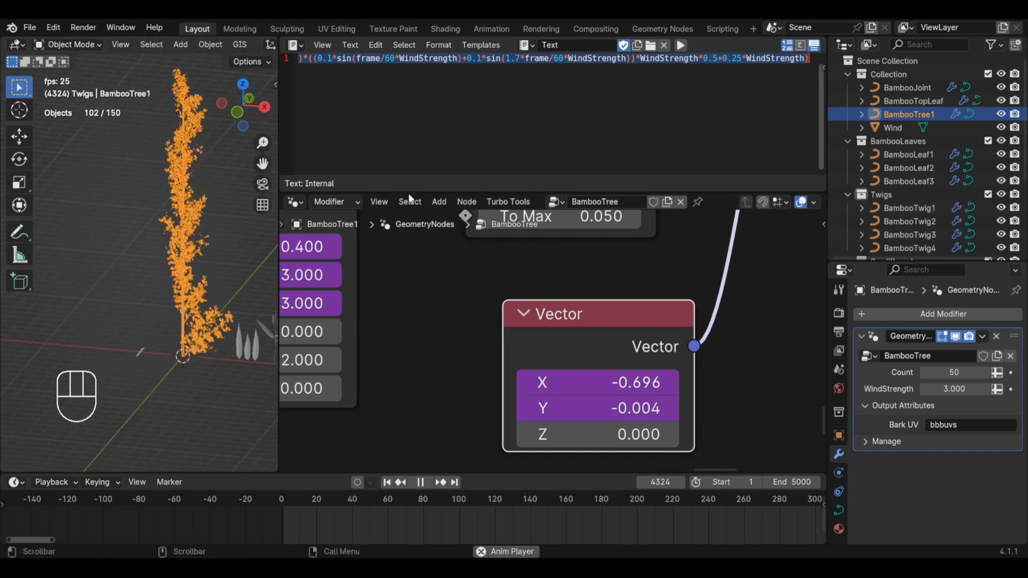
- Enlarge the text editor and examine the wind expression from its sine terms back to the WindDirection factor
left_click_drag(413, 191, 413, 229)
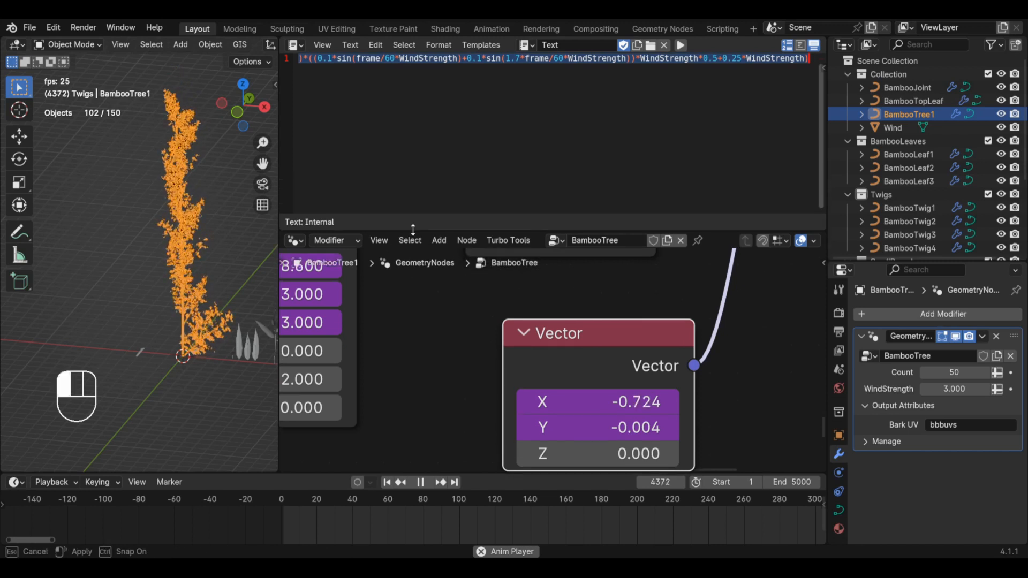
left_click(460, 59)
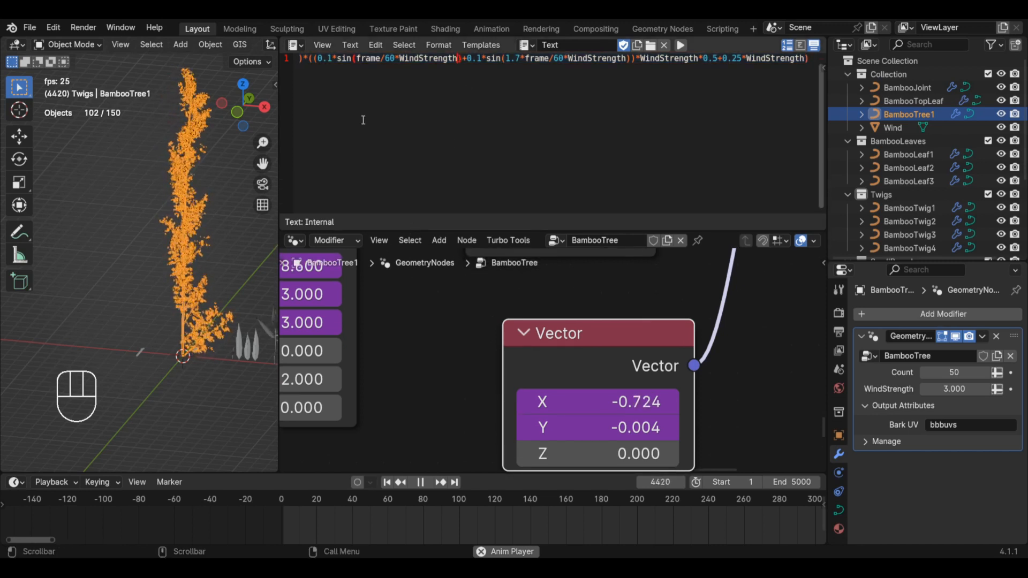
key("Left")
key("Left")
key("Left")
key("Left")
key("Left")
key("Left")
key("Left")
key("Left")
key("Left")
key("Left")
key("Left")
key("Left")
key("Left")
key("Left")
key("Left")
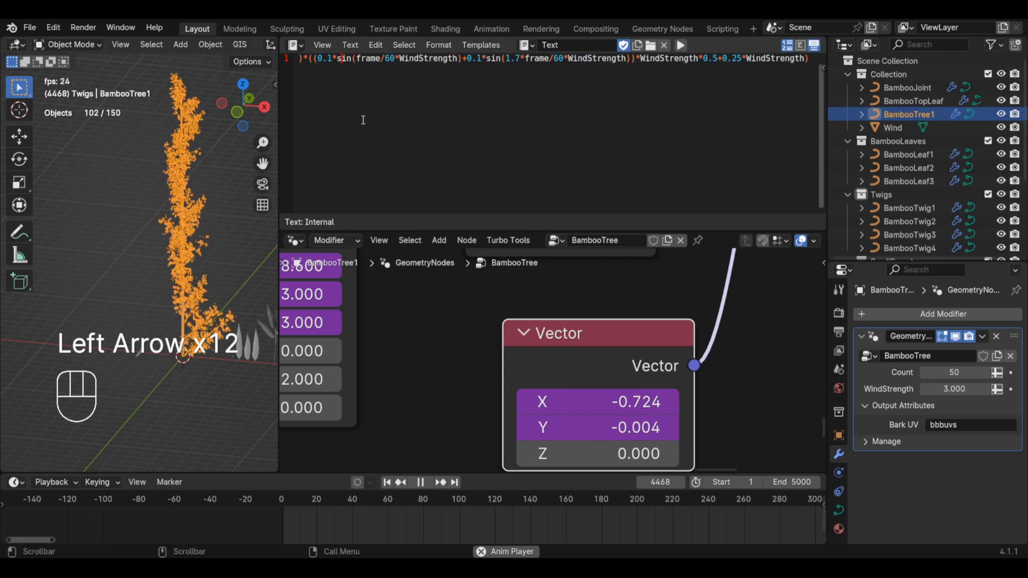
key("Left")
key("Left")
key("Left")
key("Left")
key("Left")
key("Left")
key("Left")
key("Left")
key("Left")
key("Left")
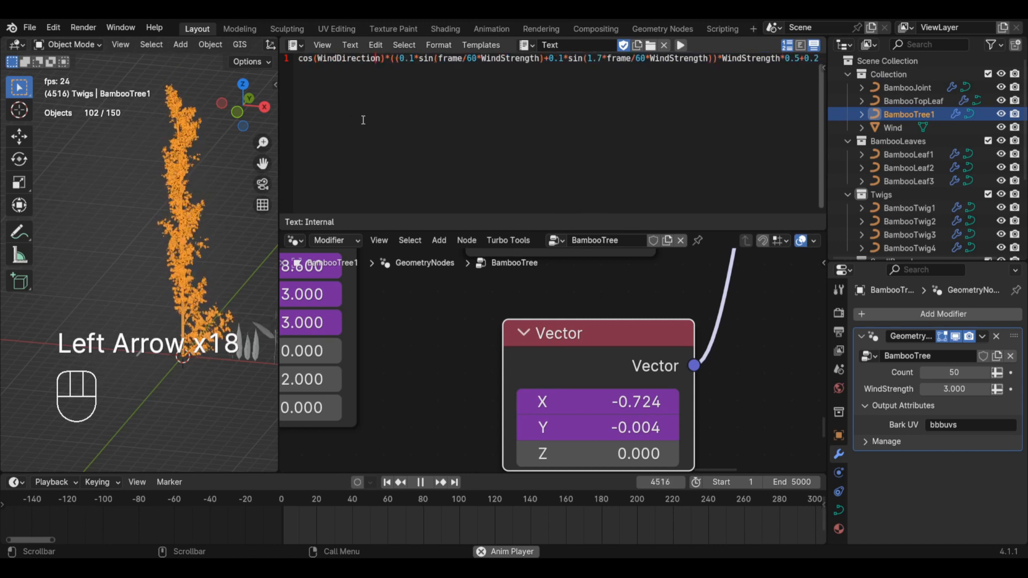
key("Left")
key("Left")
key("Left")
key("Left")
key("Left")
key("Left")
key("Left")
key("Left")
key("Left")
key("Left")
key("Left")
key("Left")
key("Left")
key("Left")
key("Left")
key("Left")
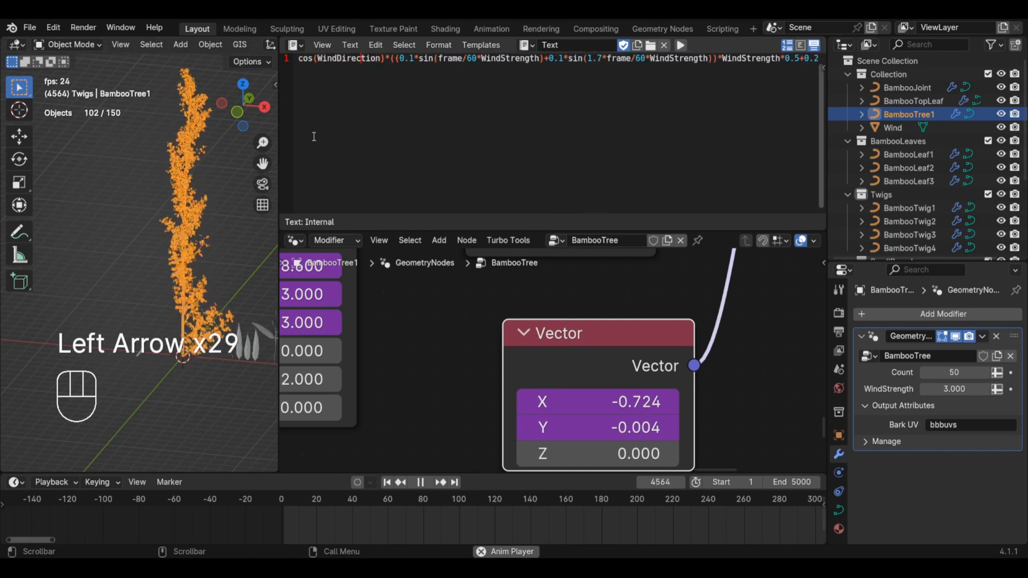
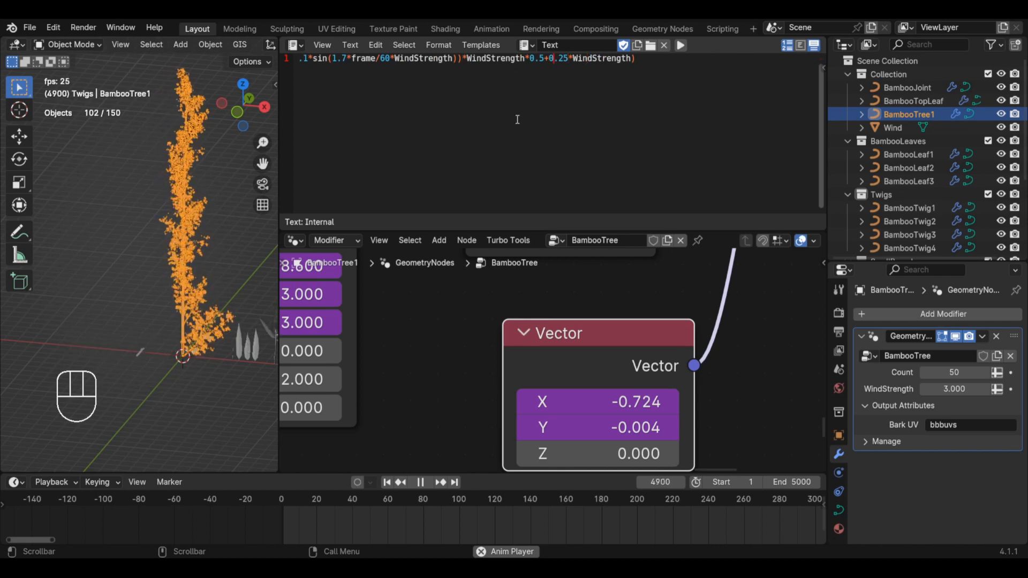
- Widen the 3D viewport and watch the swaying bamboo tree from the front with nothing selected
left_click_drag(293, 220, 398, 220)
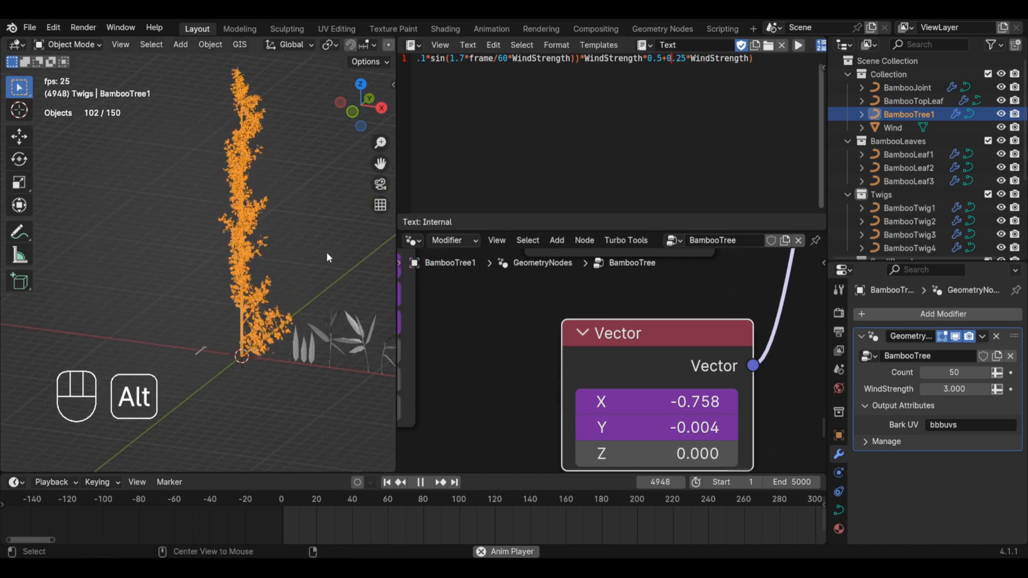
key("alt+a")
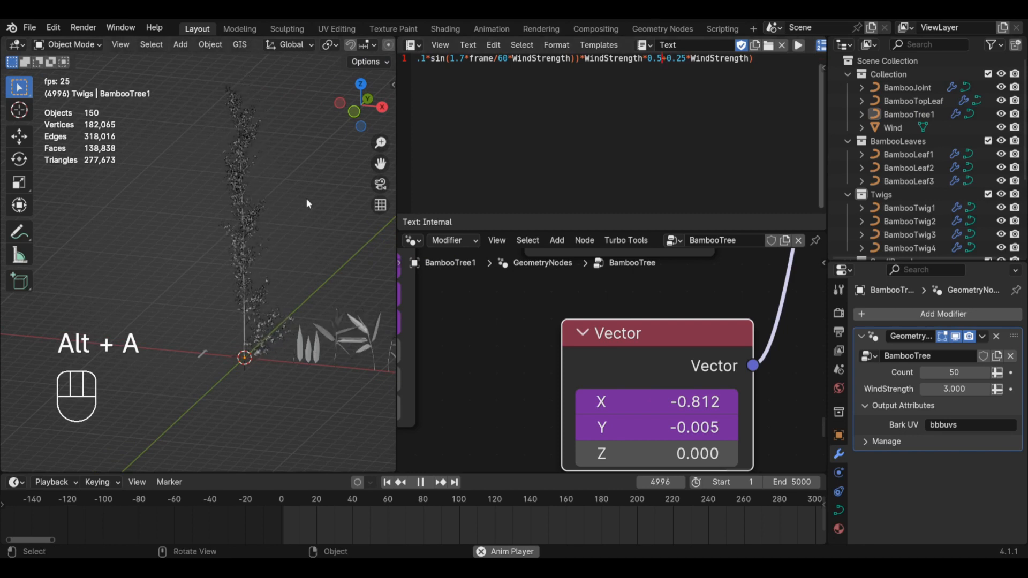
key("KP_1")
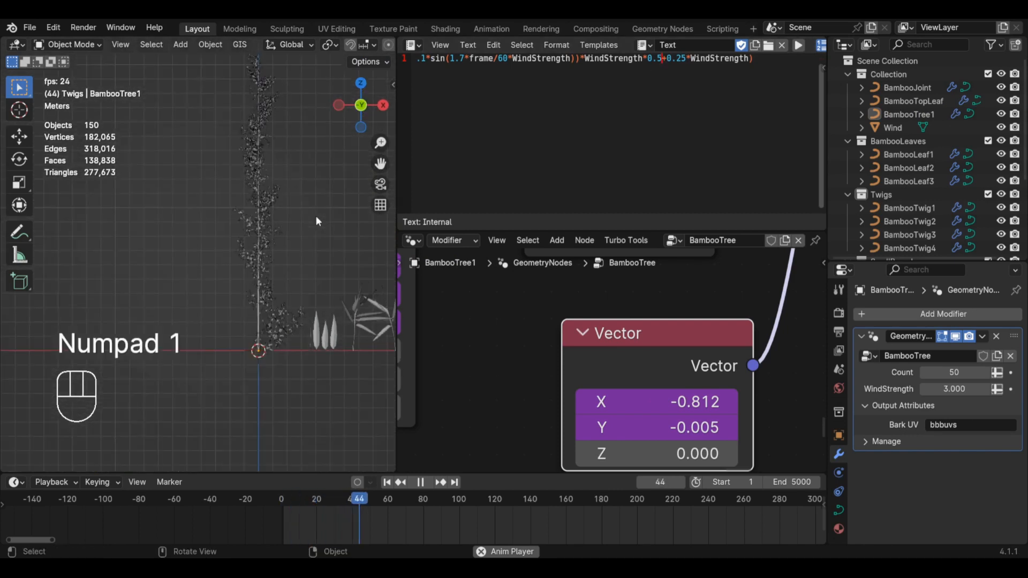
- Clear the Wind arrow's rotation
scroll(316, 217, "down", 4)
scroll(313, 153, "up", 5)
scroll(281, 219, "down", 3)
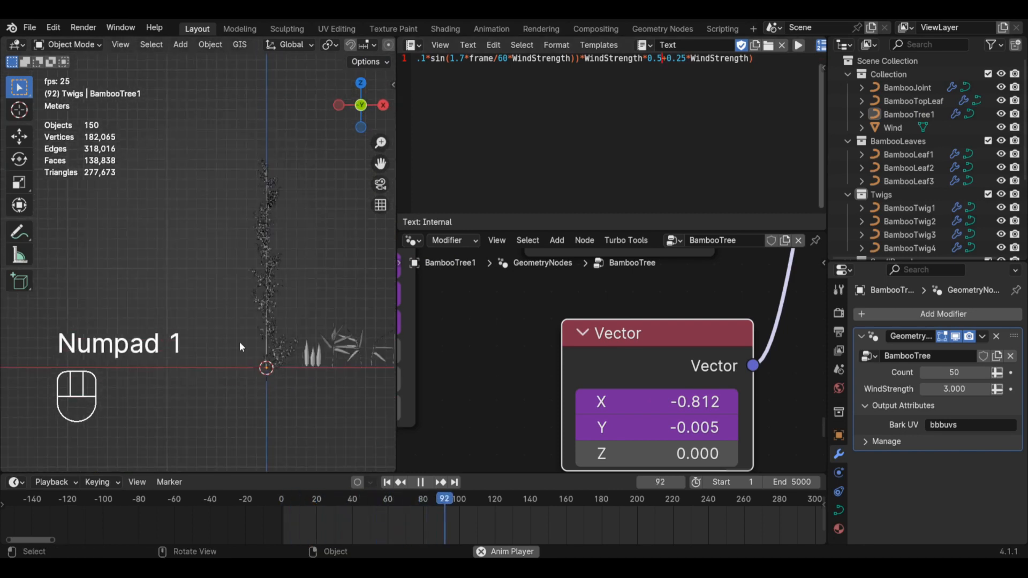
middle_click_drag(236, 378, 237, 374)
left_click(238, 374)
key("alt+r")
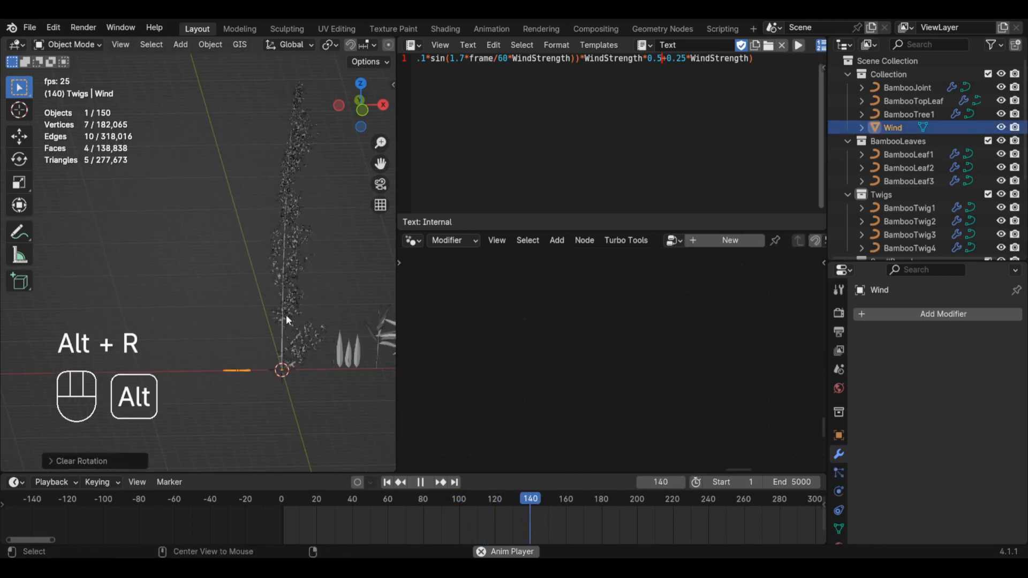
- Isolate the bamboo tree in local view, seen from the front, and leave nothing selected
key("alt+a")
left_click(285, 312)
key("KP_1")
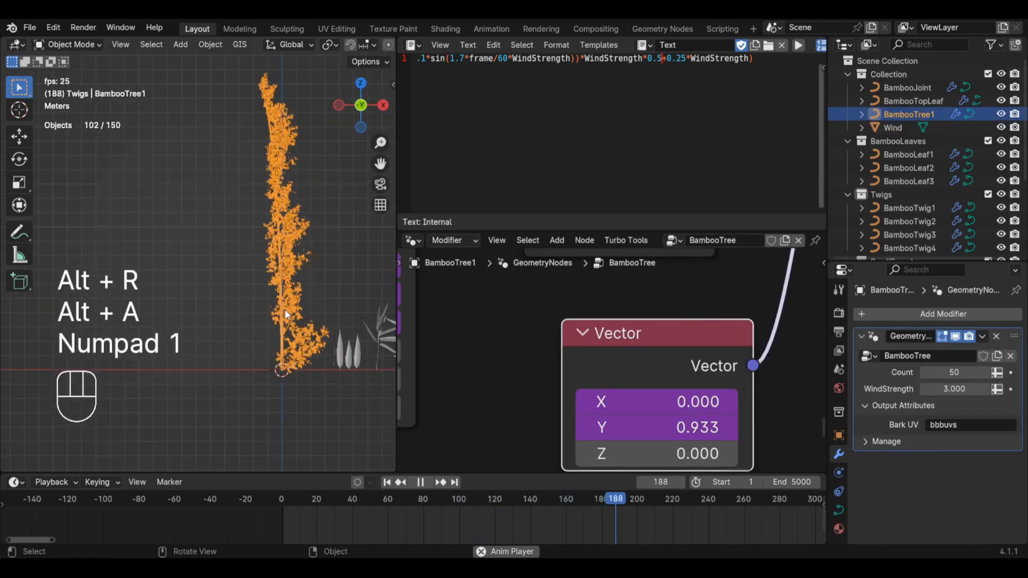
key("KP_Divide")
scroll(283, 305, "down", 4)
middle_click_drag(280, 298, 251, 390, "shift")
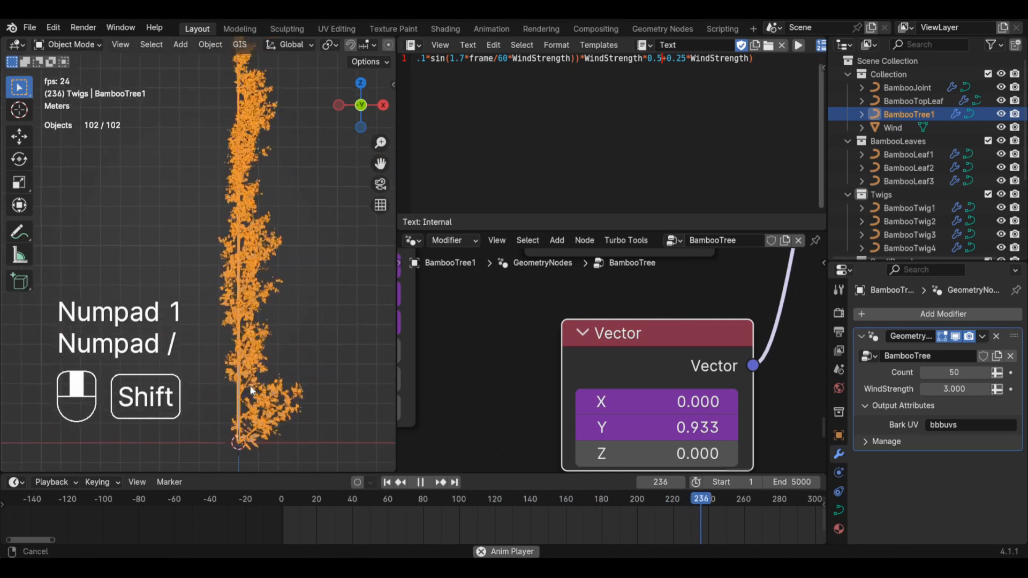
key("KP_Divide")
key("alt+a")
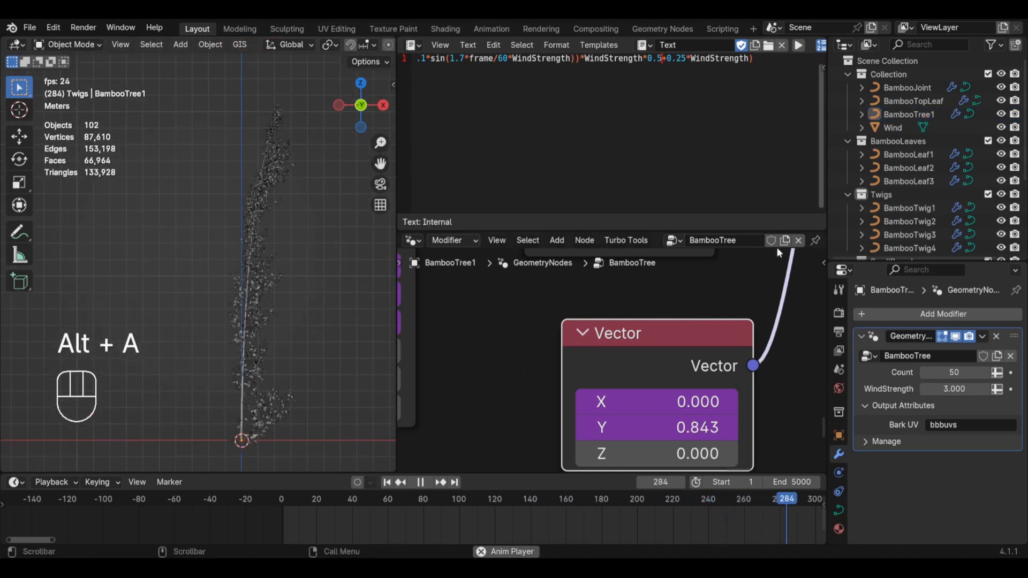
- Merge the text editor and node editor areas away so the 3D viewport takes their space around the bamboo tree
left_click_drag(823, 234, 776, 195)
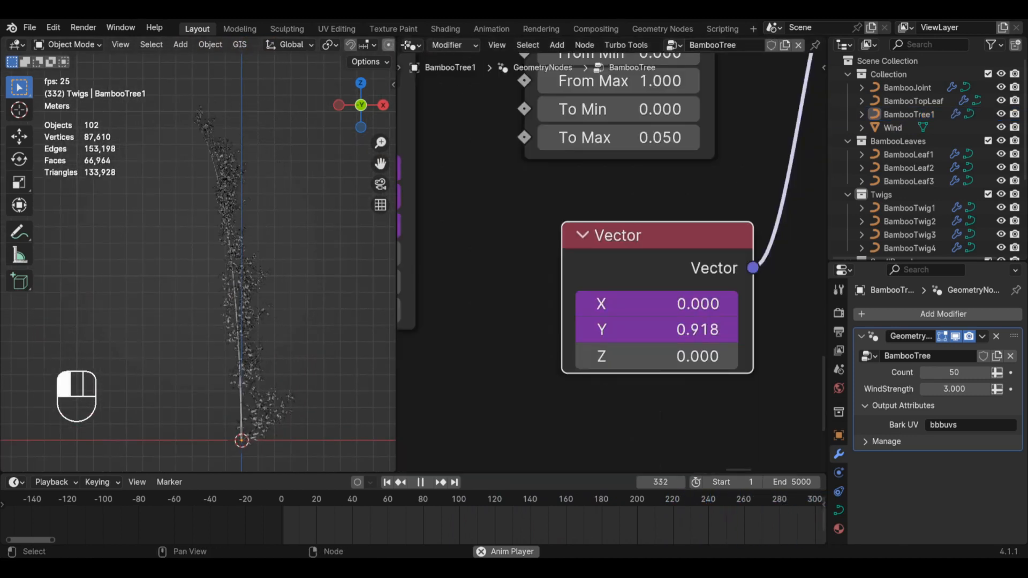
left_click_drag(396, 41, 426, 134)
middle_click_drag(432, 176, 454, 266)
scroll(458, 226, "down", 3)
scroll(485, 221, "up", 4)
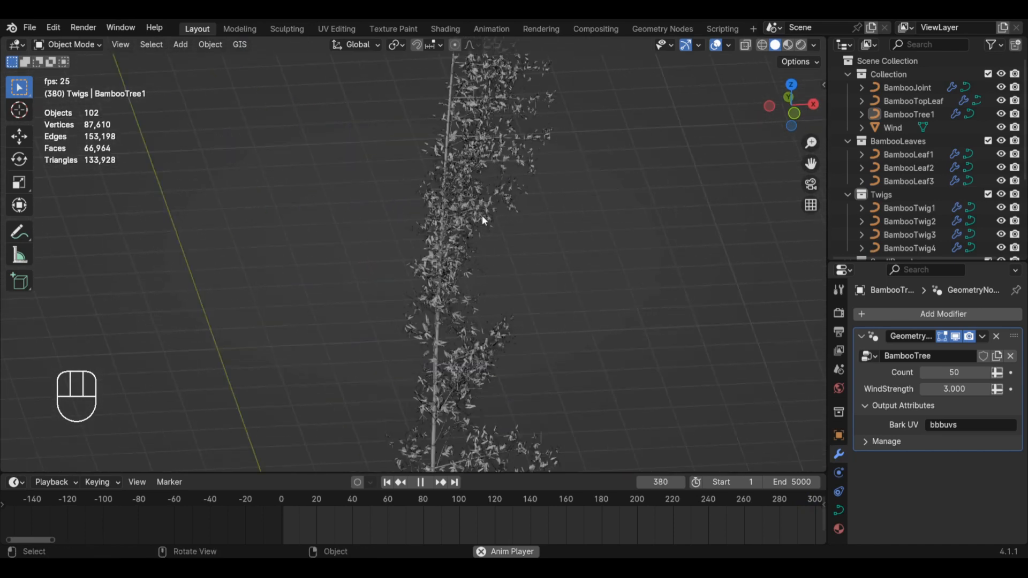
- Show the isolated bamboo tree in Material Preview shading with nothing selected
key("alt+a")
key("z")
left_click(470, 280)
scroll(475, 275, "up", 3)
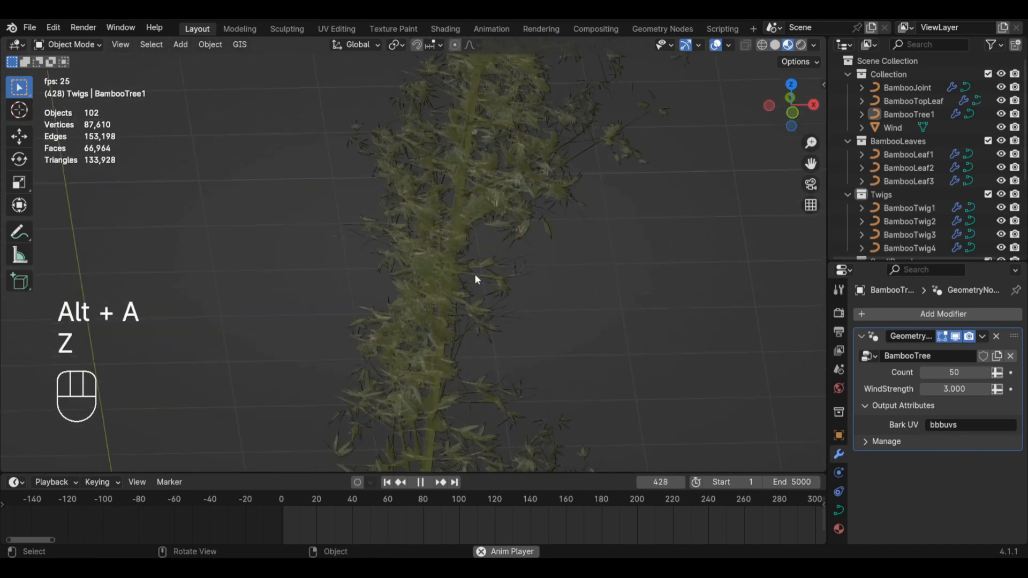
- Set the bamboo tree modifier's WindStrength to 2 and watch the leaves sway up close from the front
key("KP_1")
scroll(475, 274, "down", 4)
mouse_move(475, 274)
middle_mouse_down("shift")
mouse_move(480, 286)
mouse_move(475, 279)
middle_mouse_up("shift")
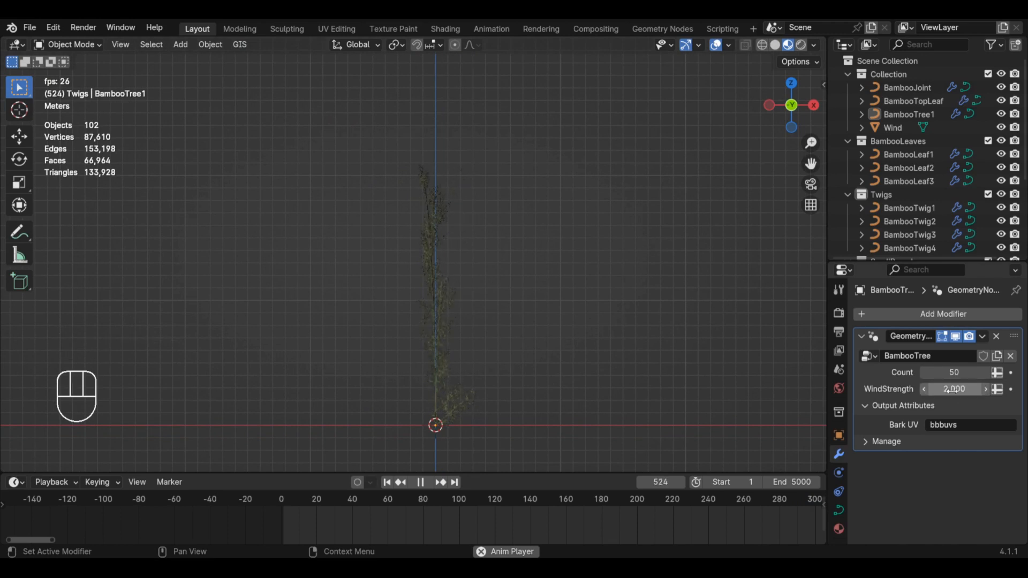
scroll(438, 252, "up", 10)
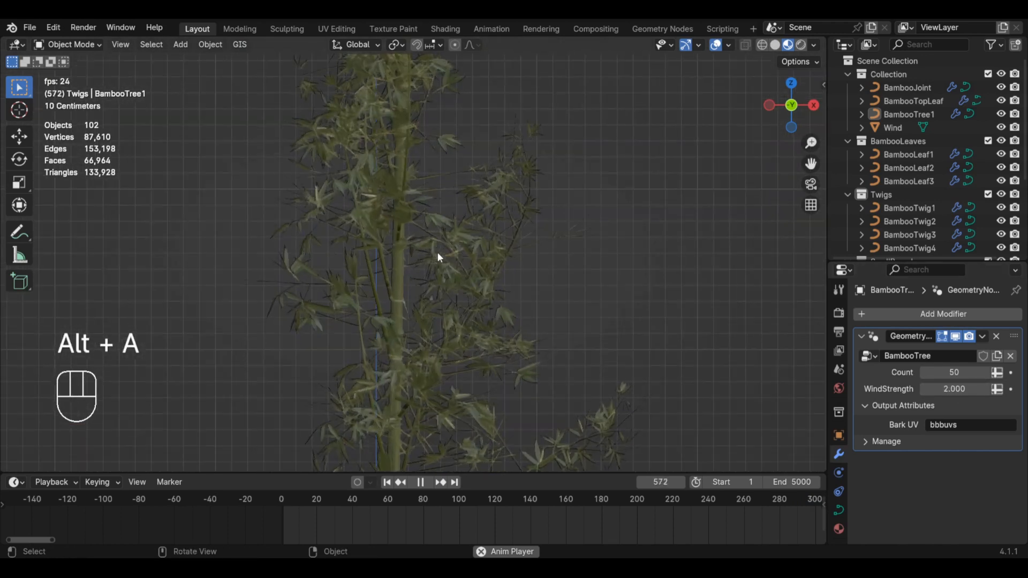